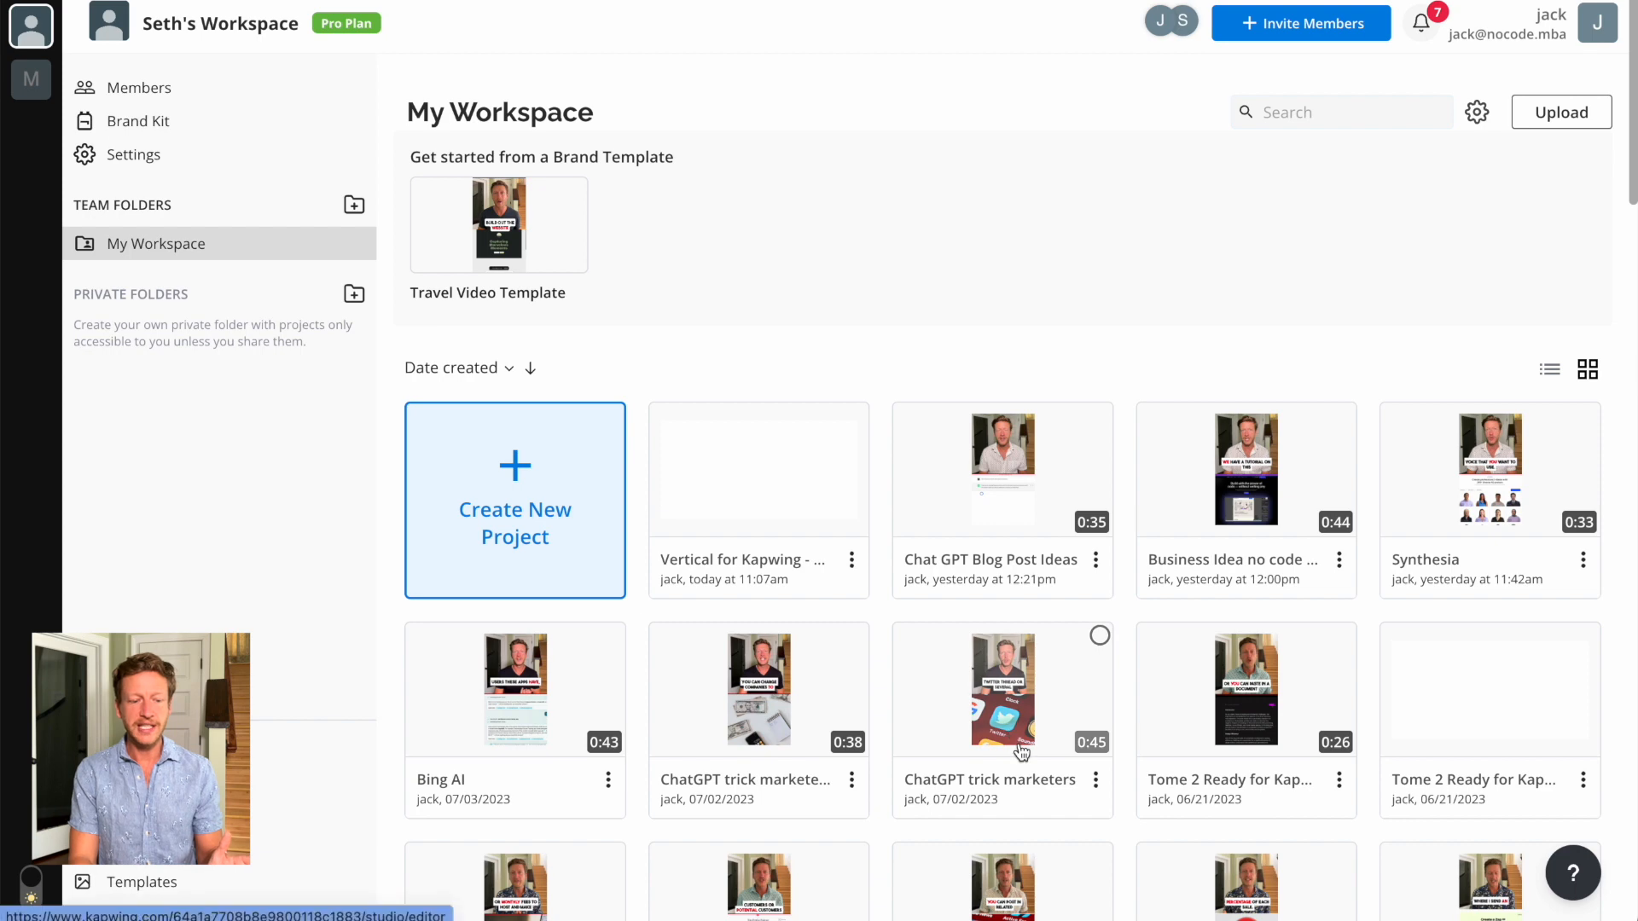
Create a new project with a blank 9:16 canvas and add the video "Vertical for Kapwing - HD 1080p" to it.
scroll(1015, 733, "down", 3)
scroll(1019, 742, "up", 2)
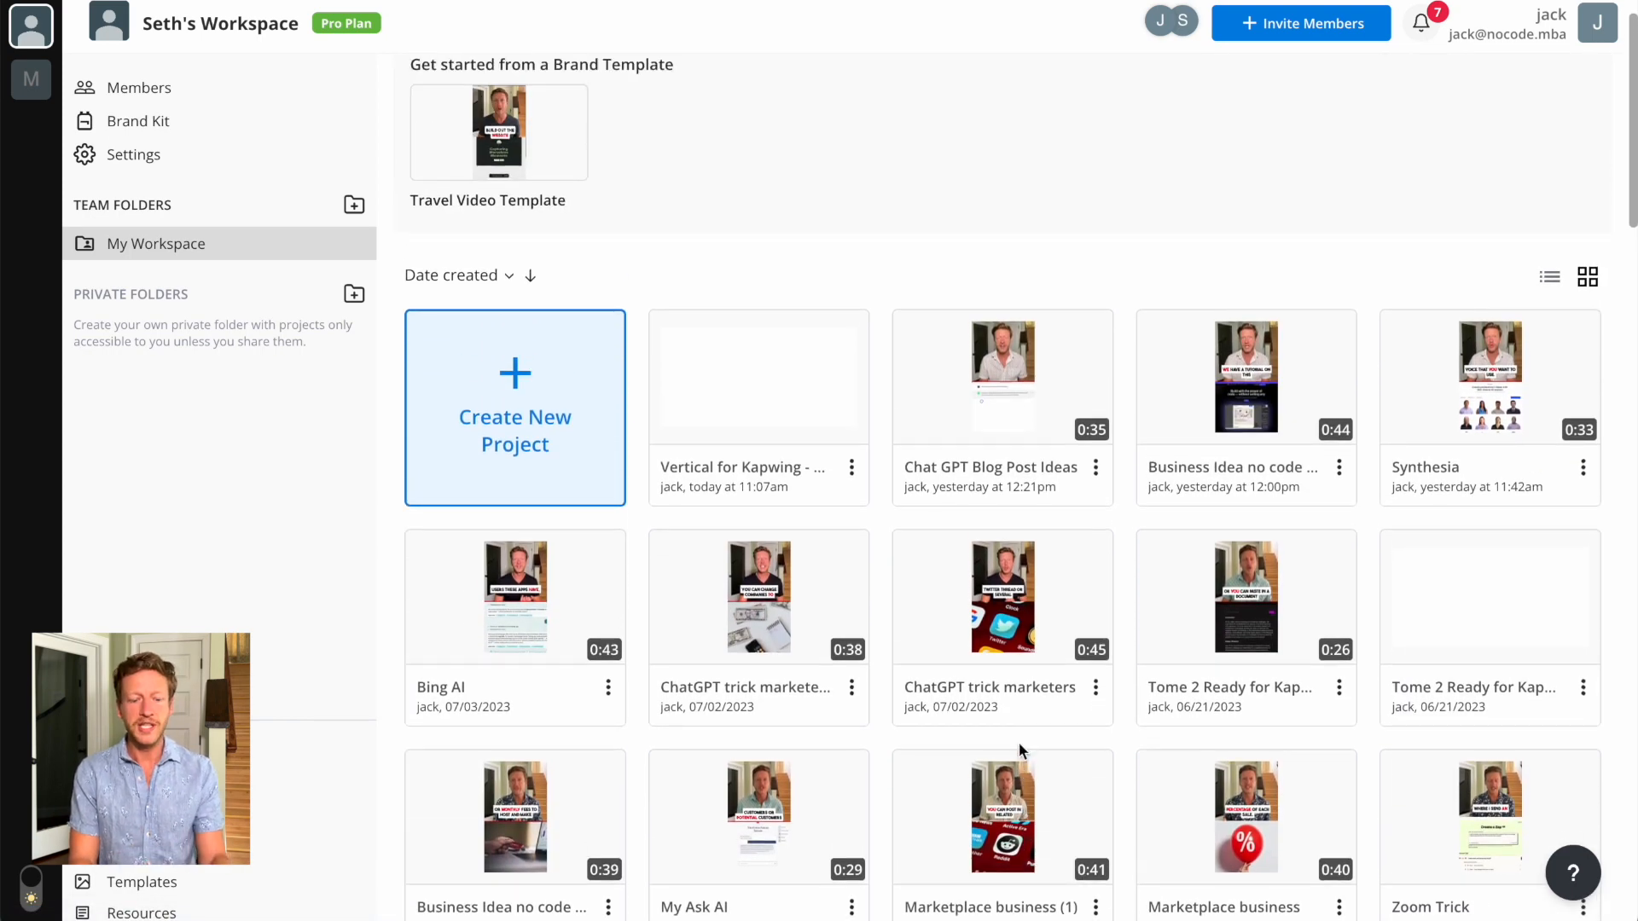
left_click(551, 332)
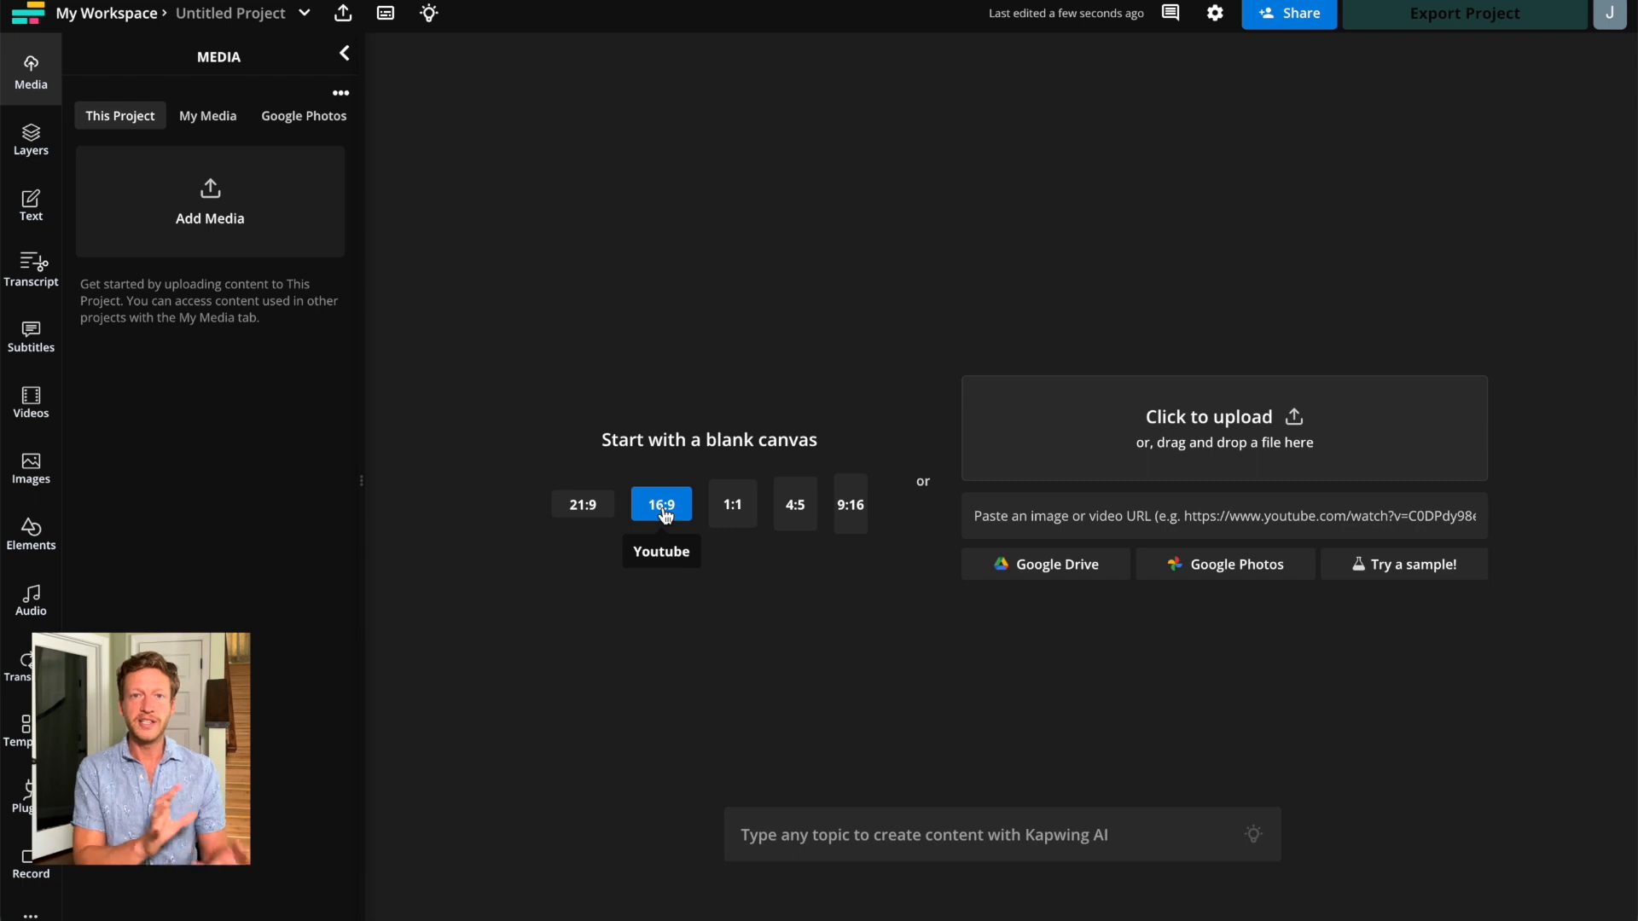
left_click(859, 519)
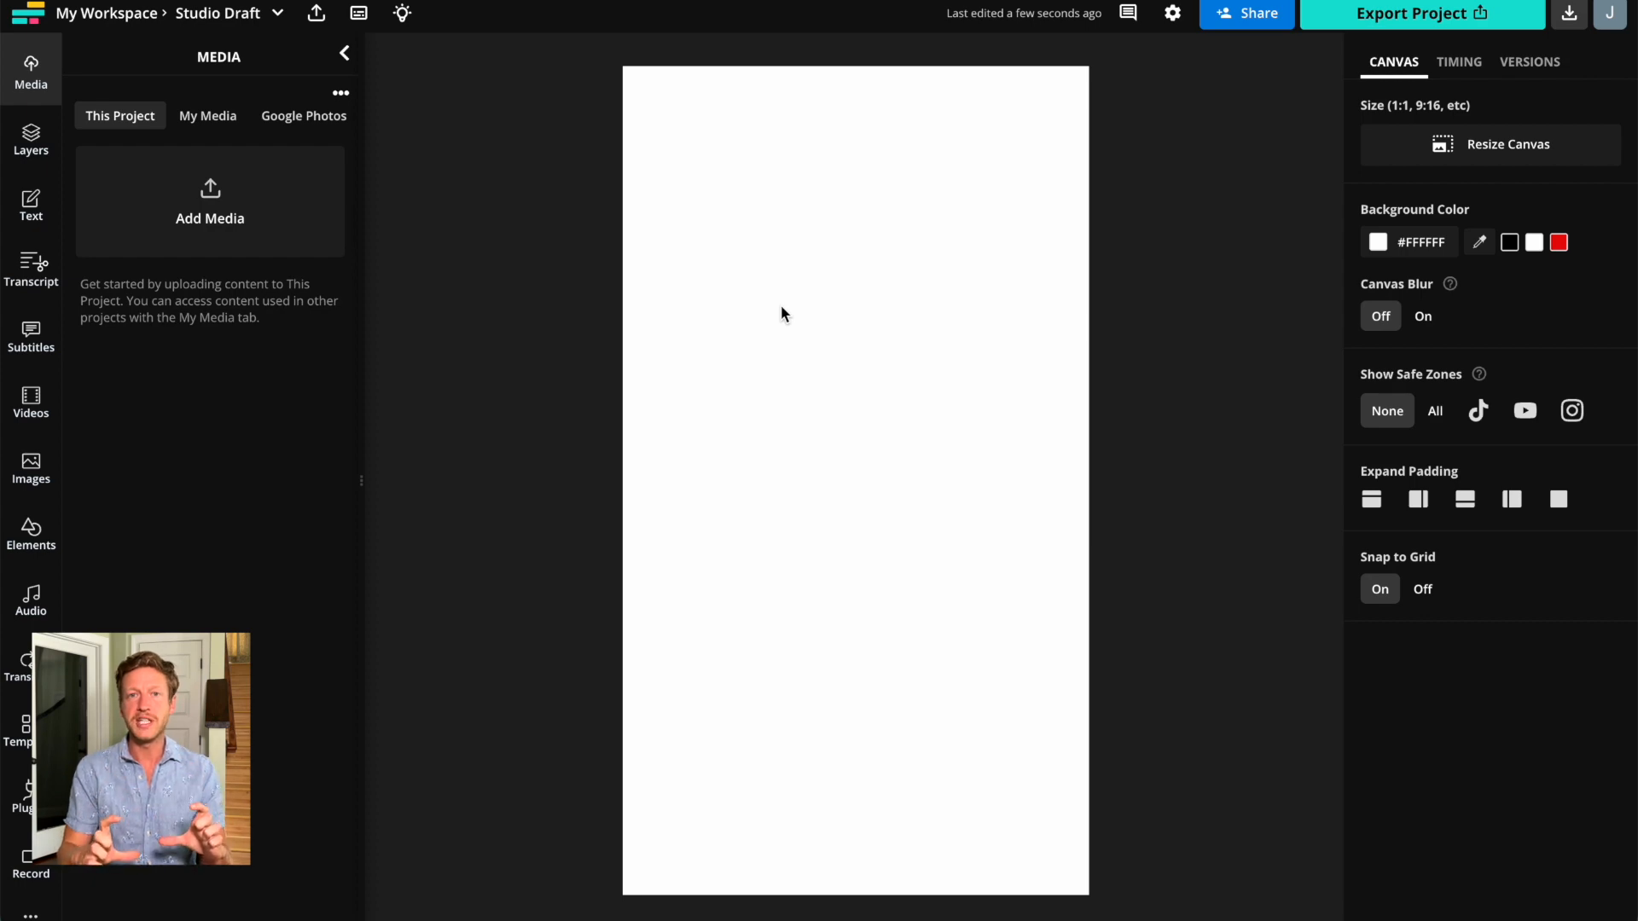
left_click(254, 205)
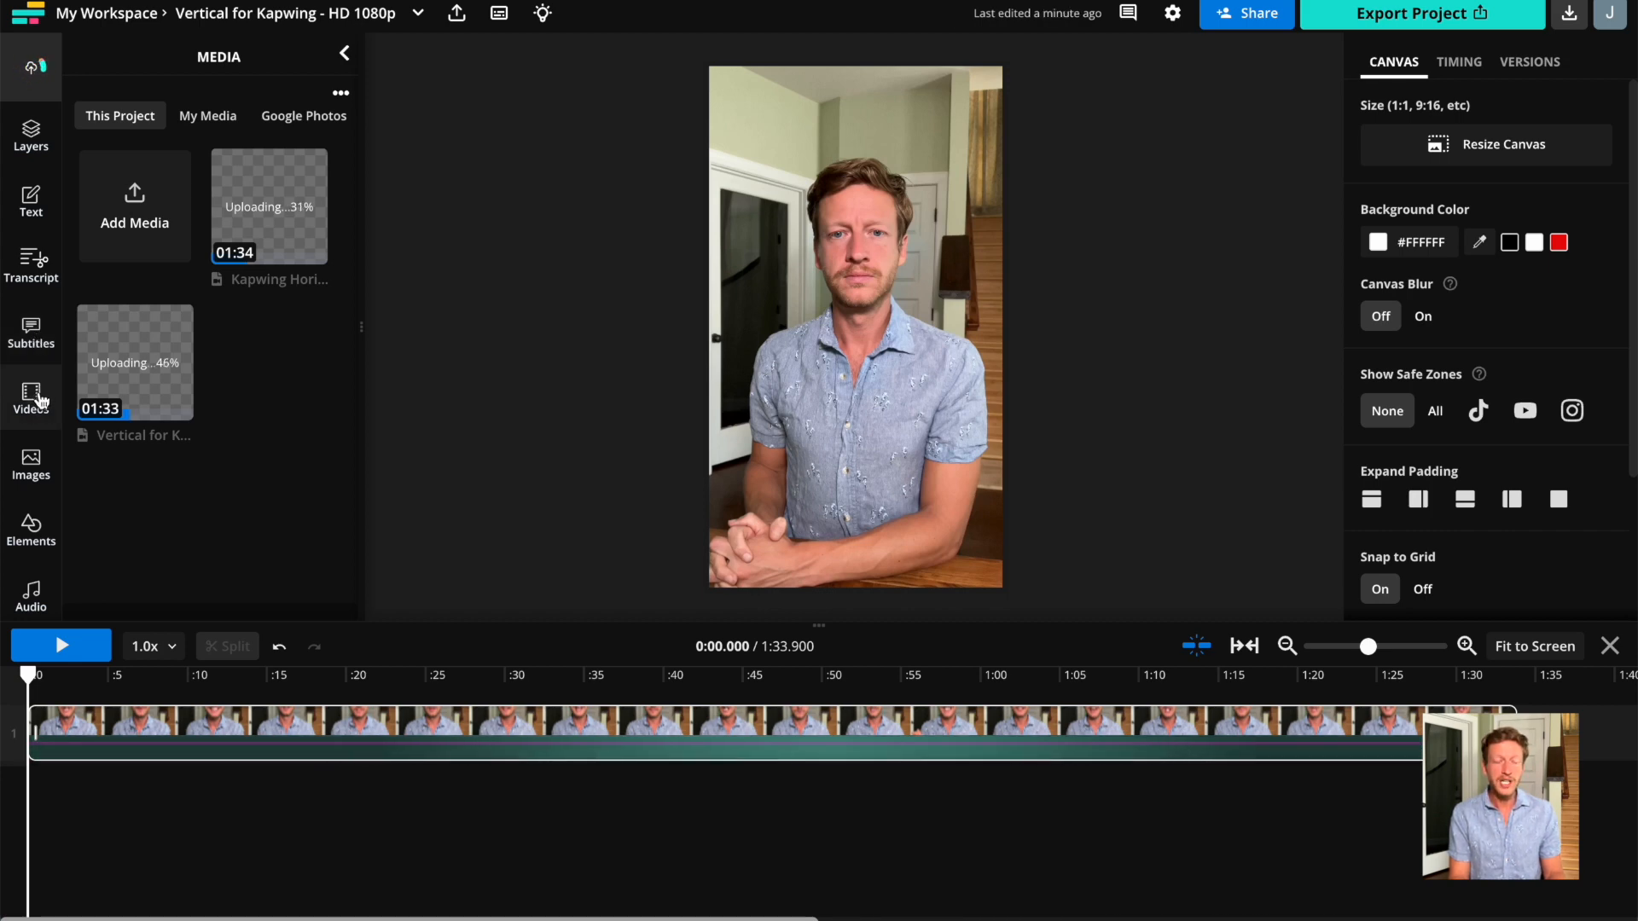
scroll(39, 442, "down", 1)
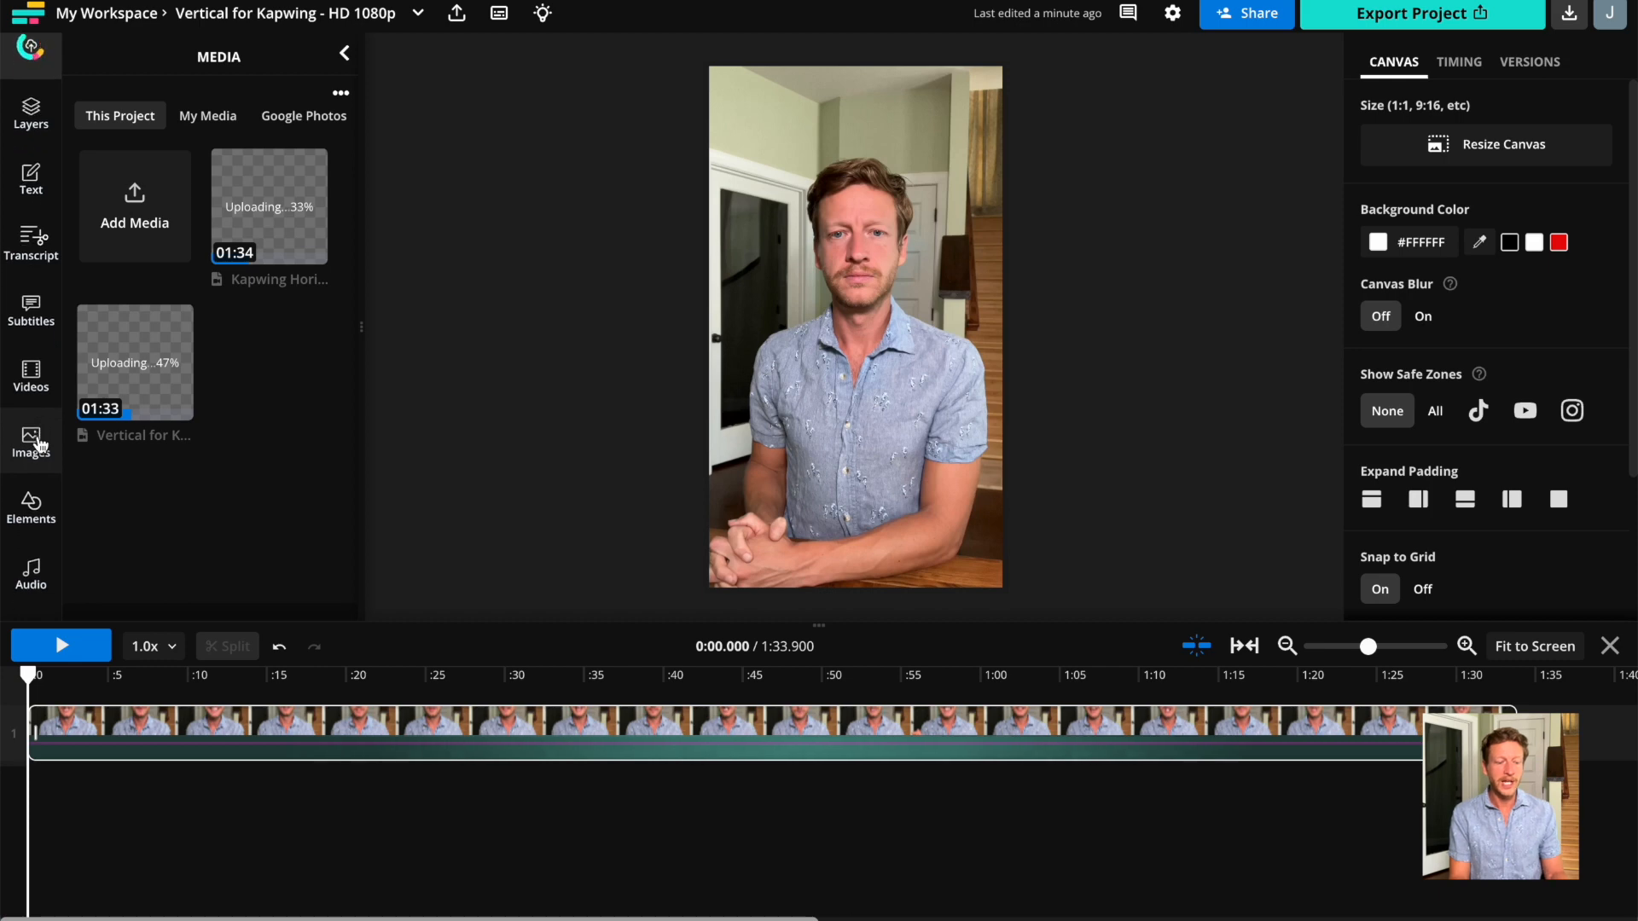
scroll(32, 435, "down", 3)
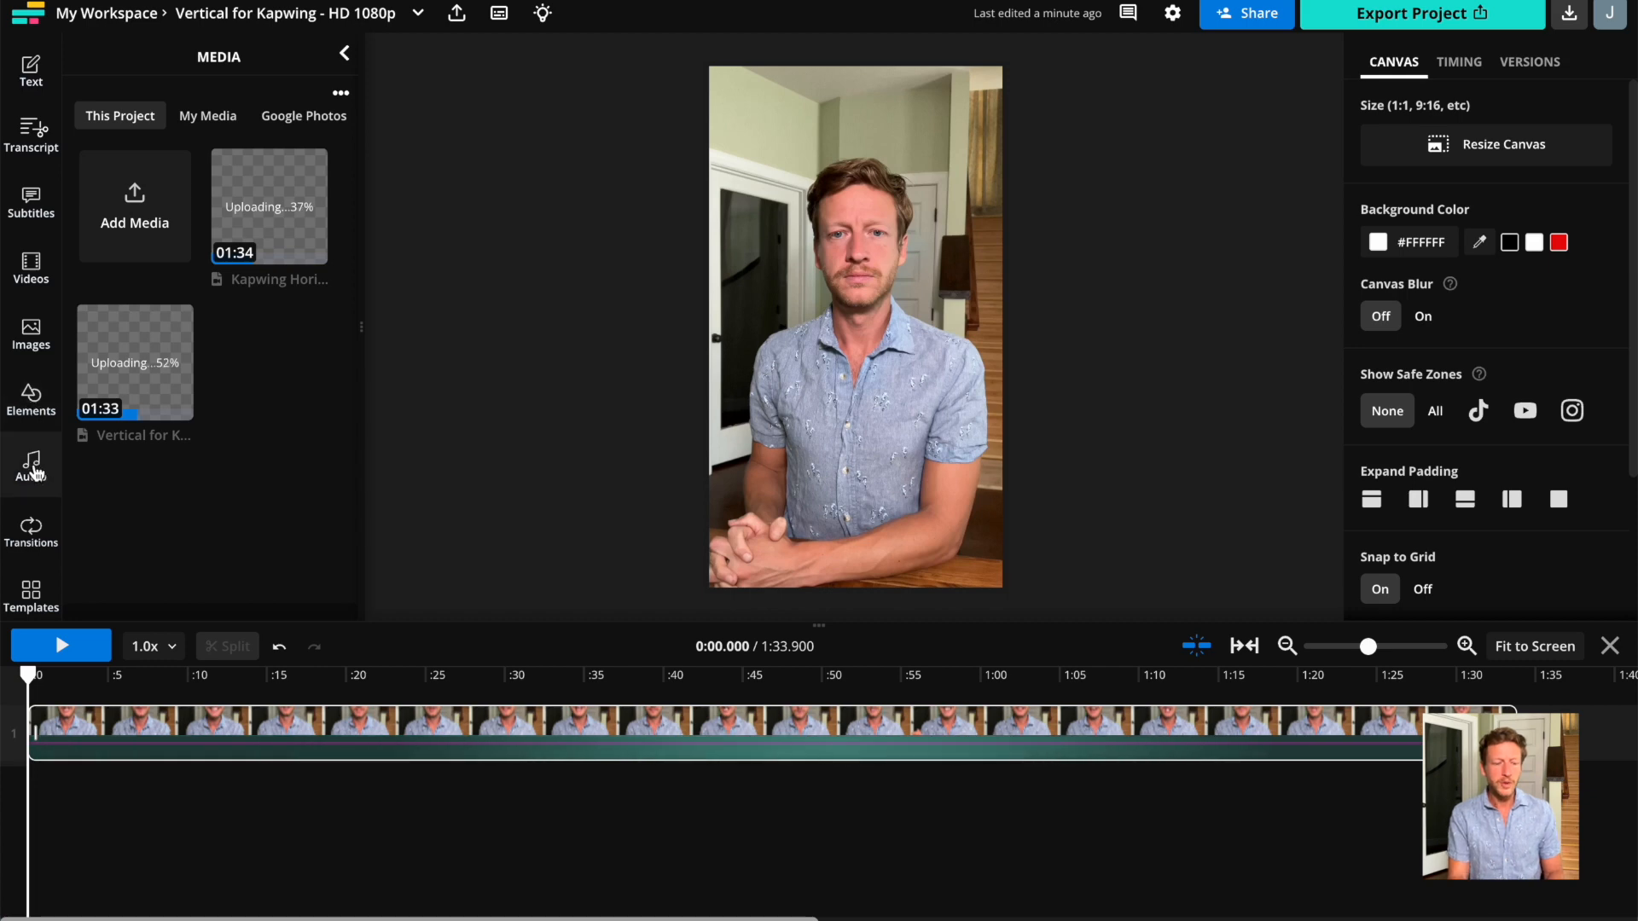
scroll(38, 465, "down", 3)
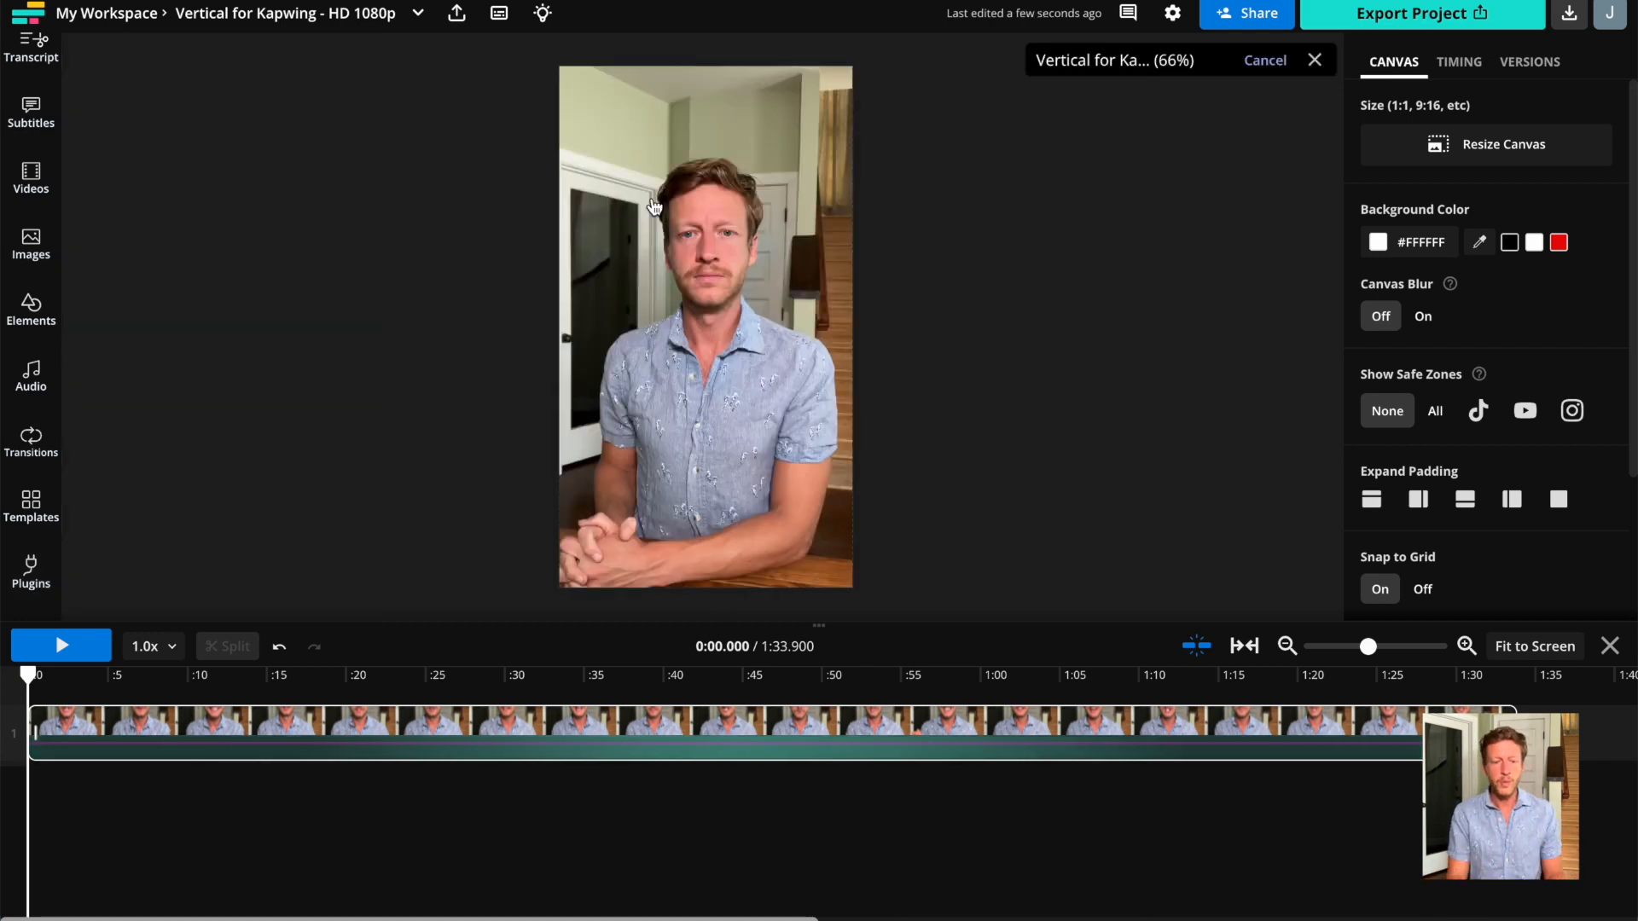
Set the video clip's contrast to 15 and its saturation to 12.
left_click(653, 207)
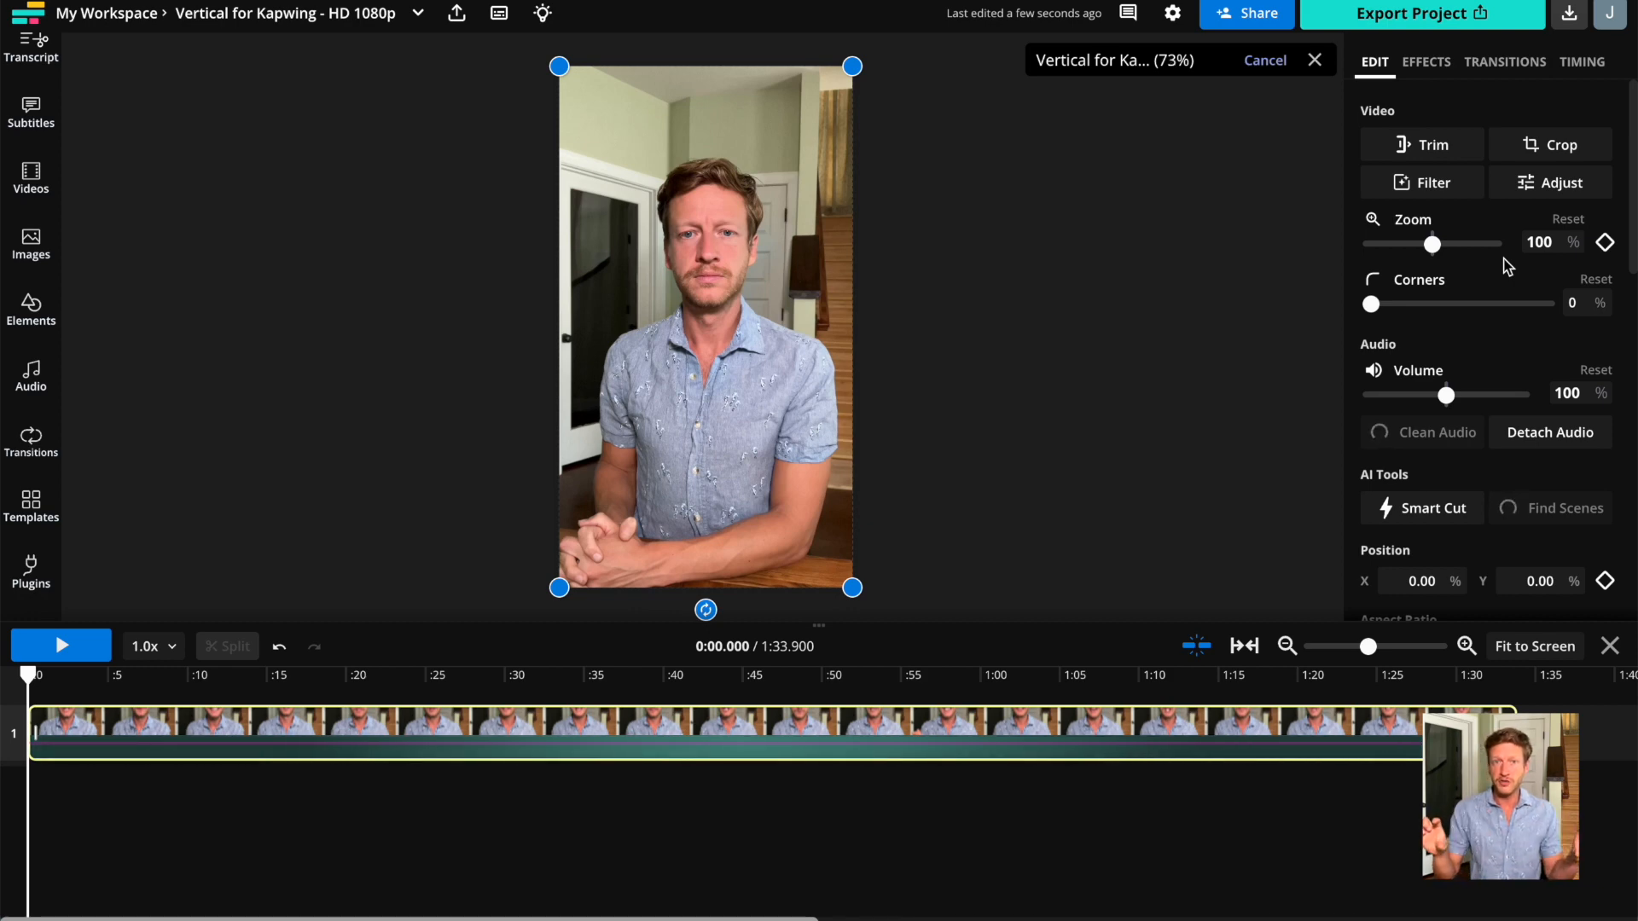
scroll(1505, 268, "down", 2)
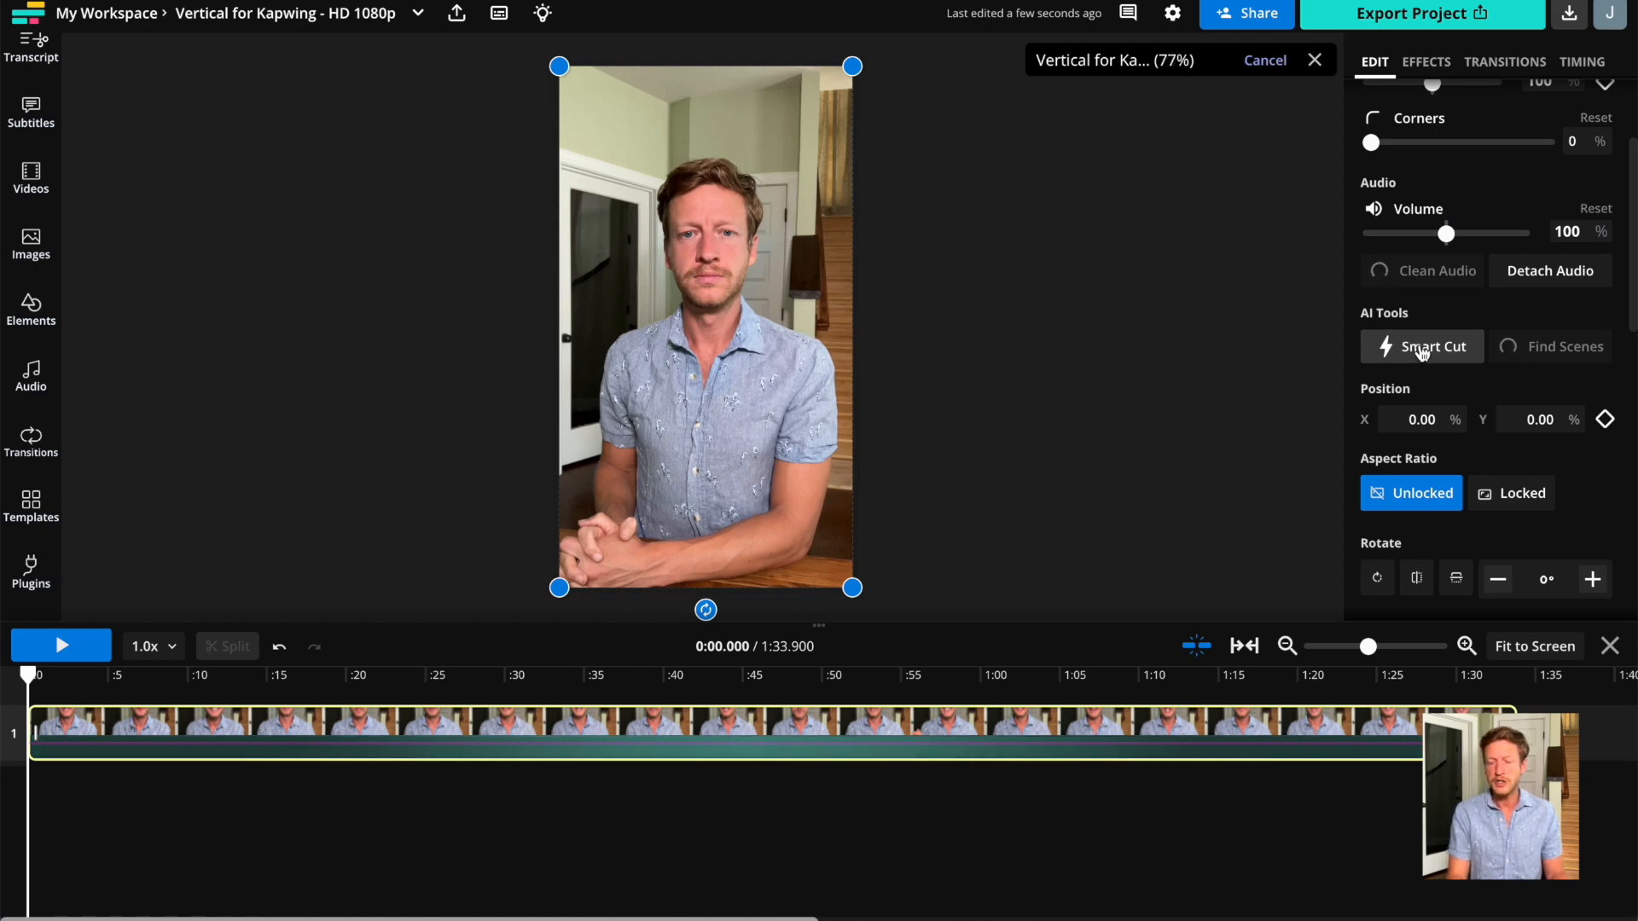
scroll(1421, 352, "down", 3)
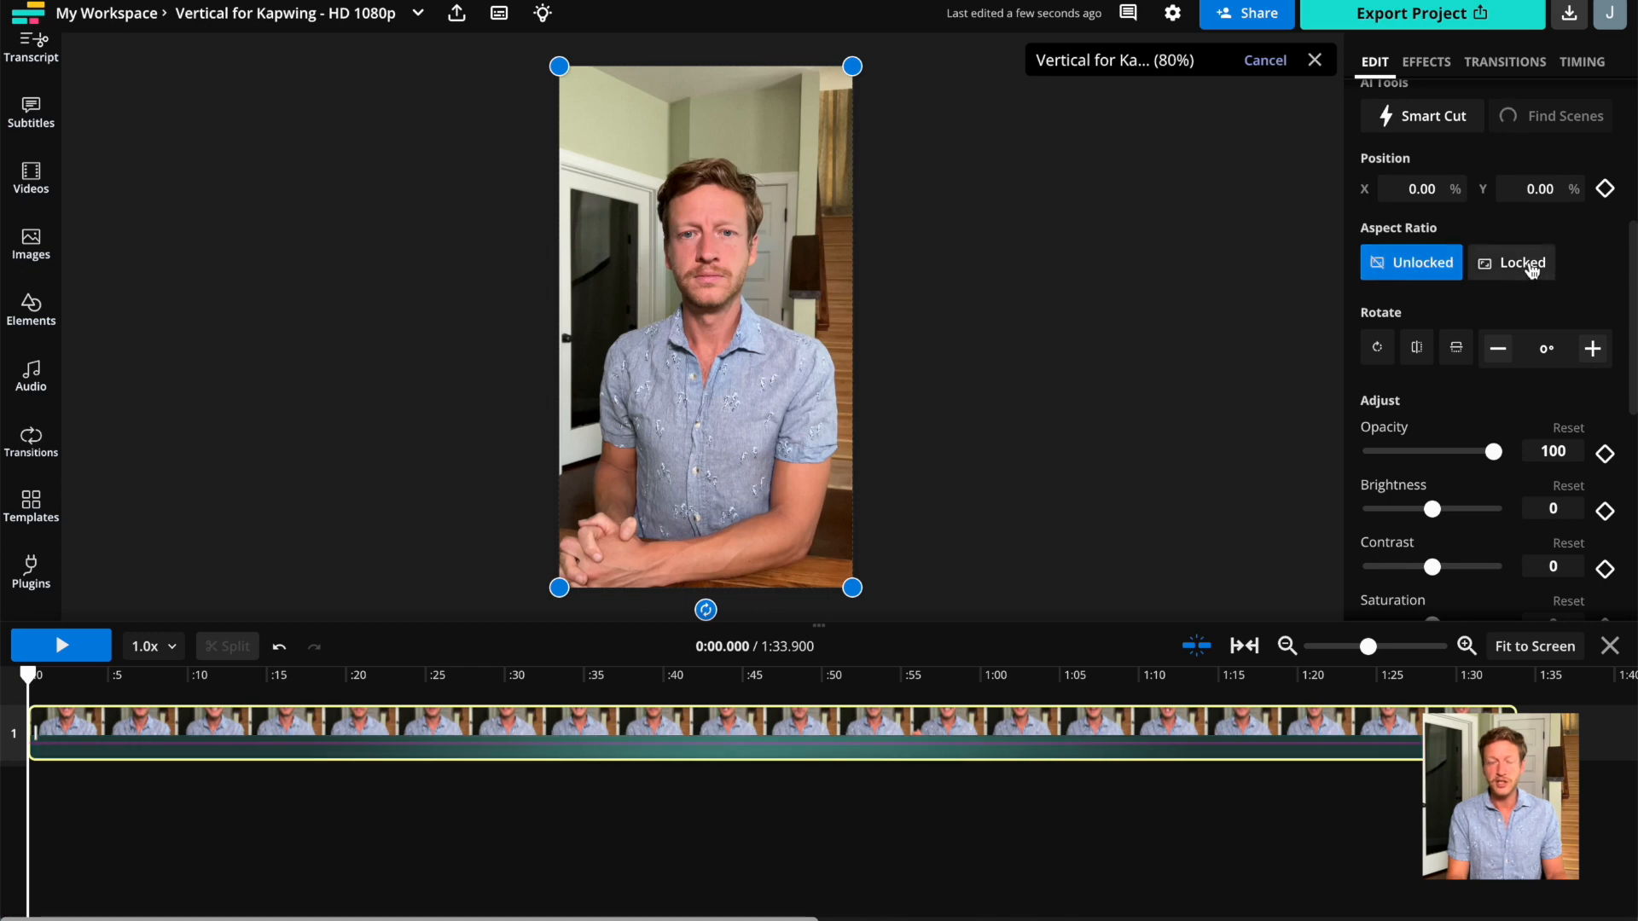
scroll(1396, 278, "down", 2)
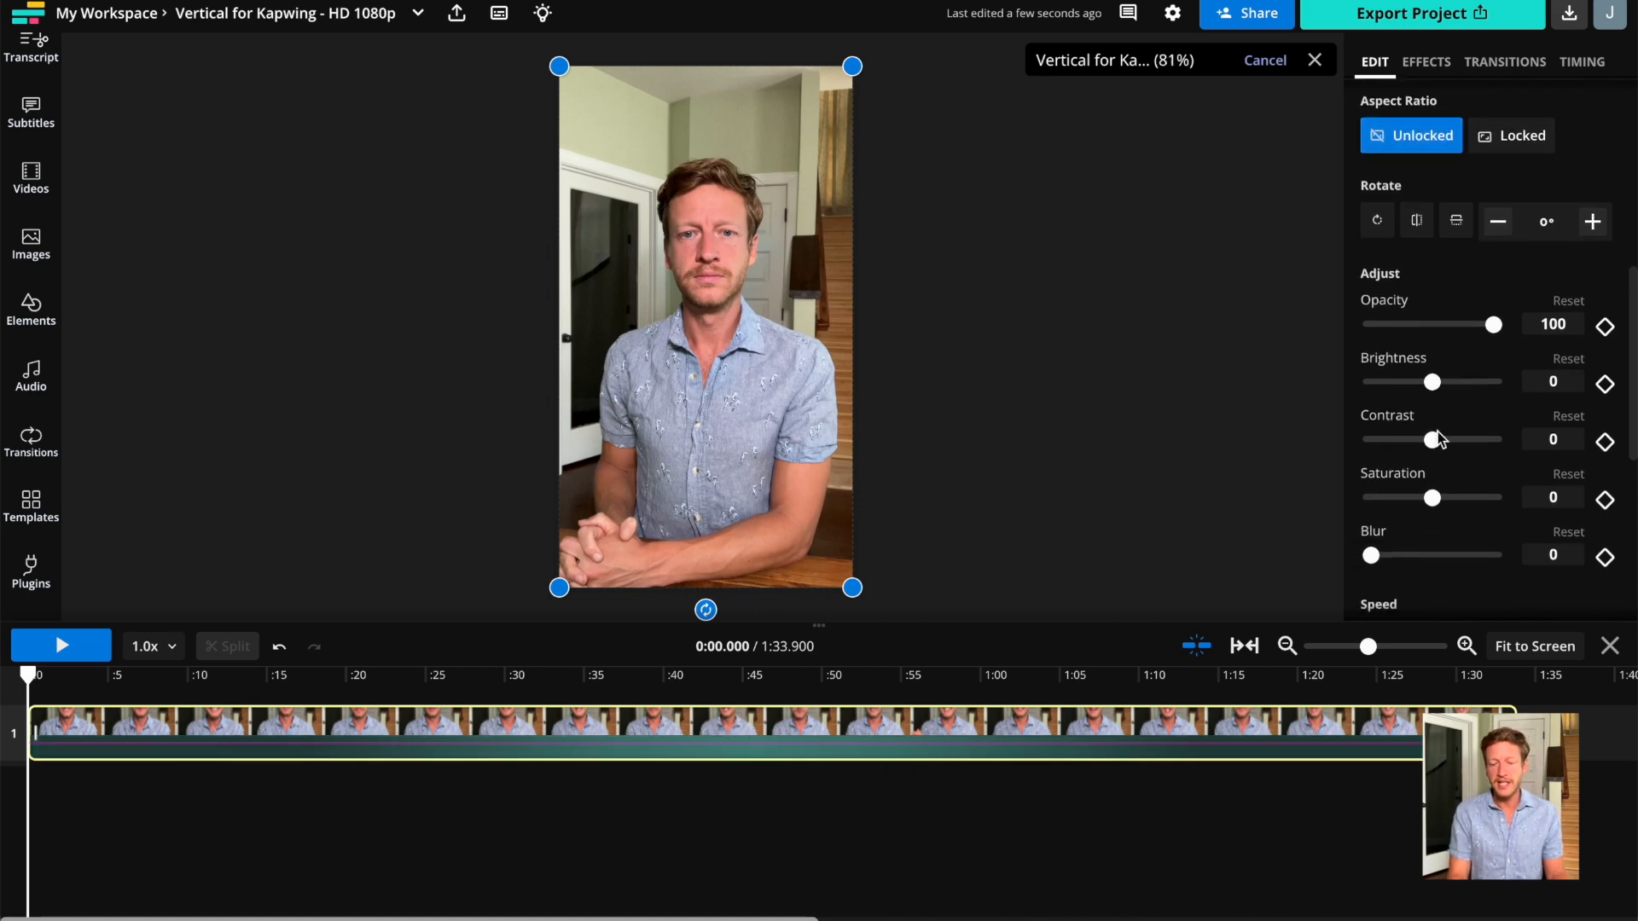
scroll(1438, 437, "down", 1)
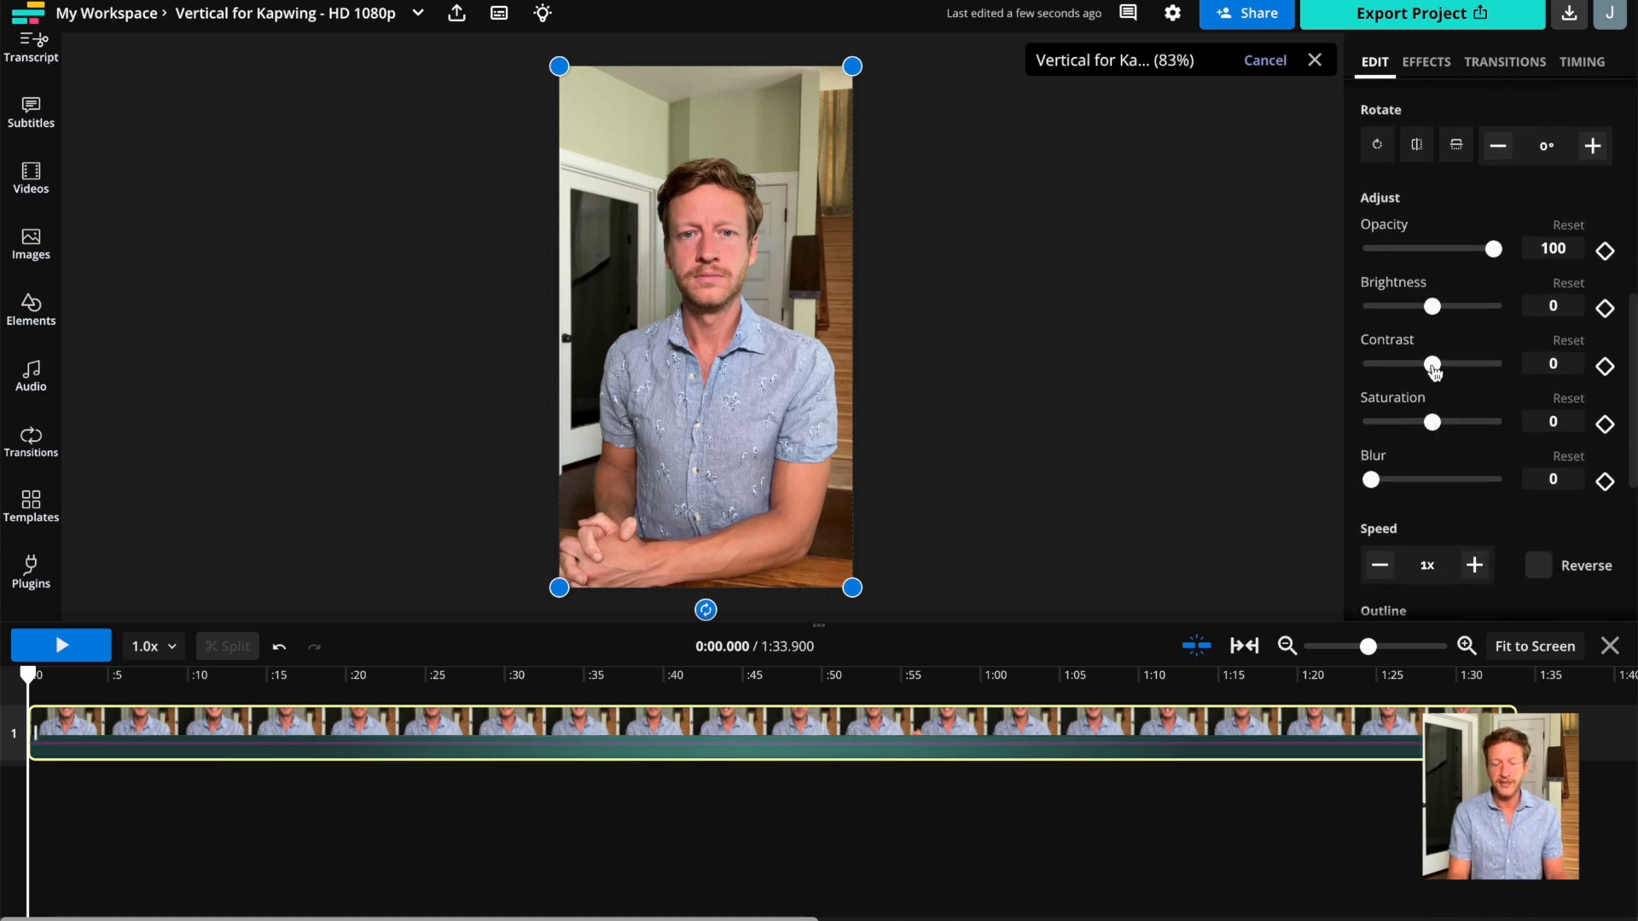
left_click_drag(1434, 369, 1441, 427)
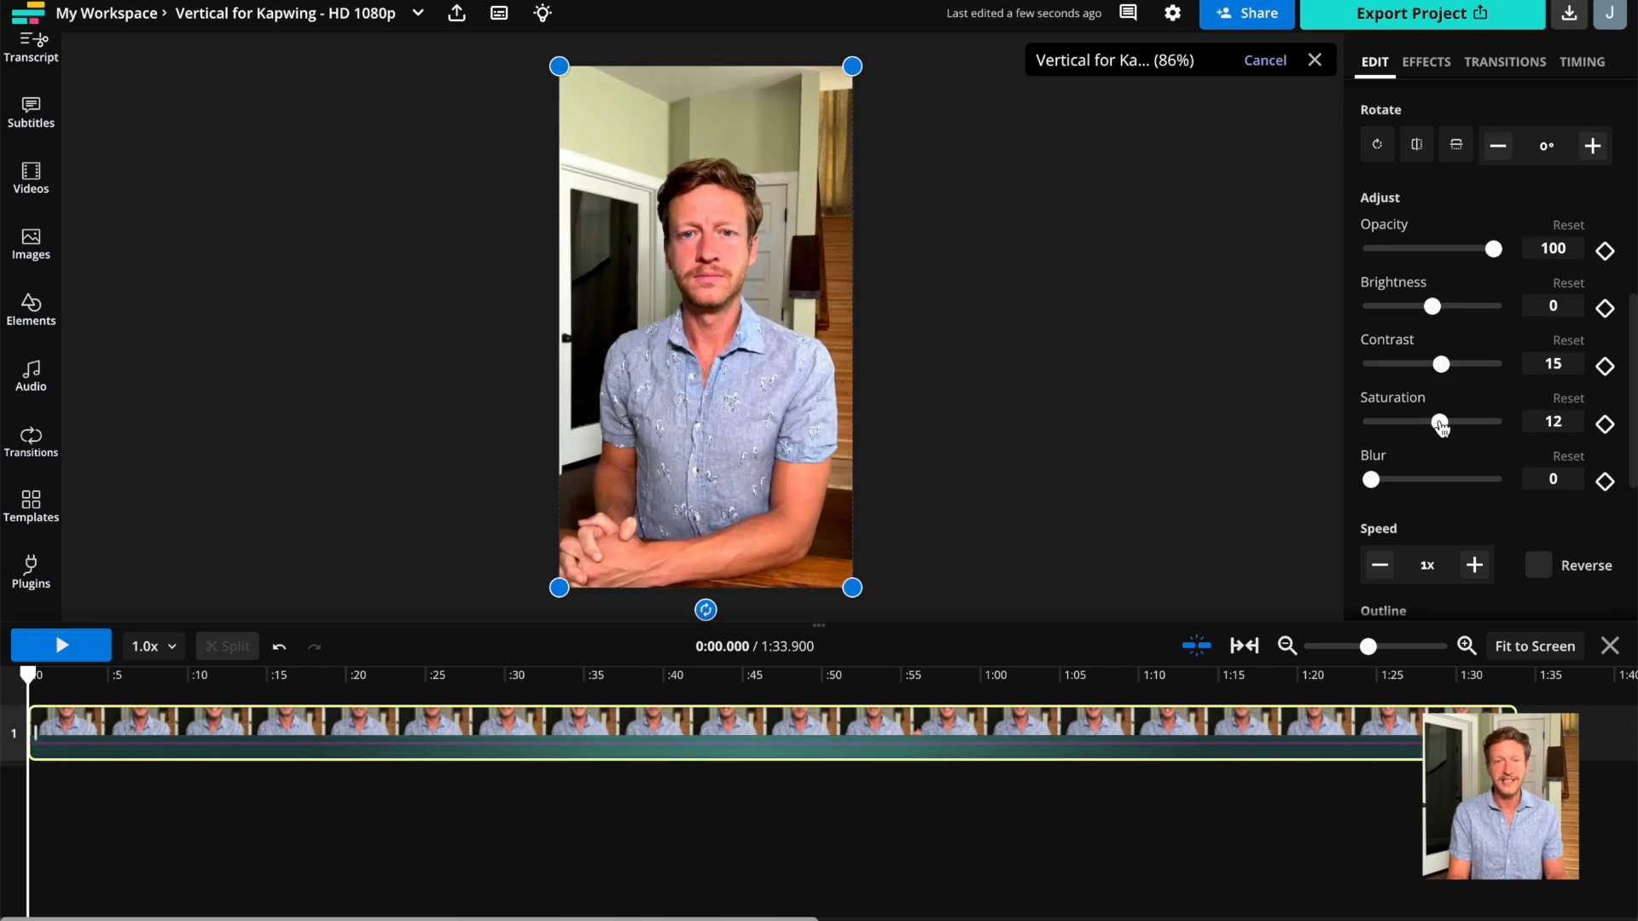
Try the Blur Background and Remove Background effects on the video clip.
left_click(1426, 62)
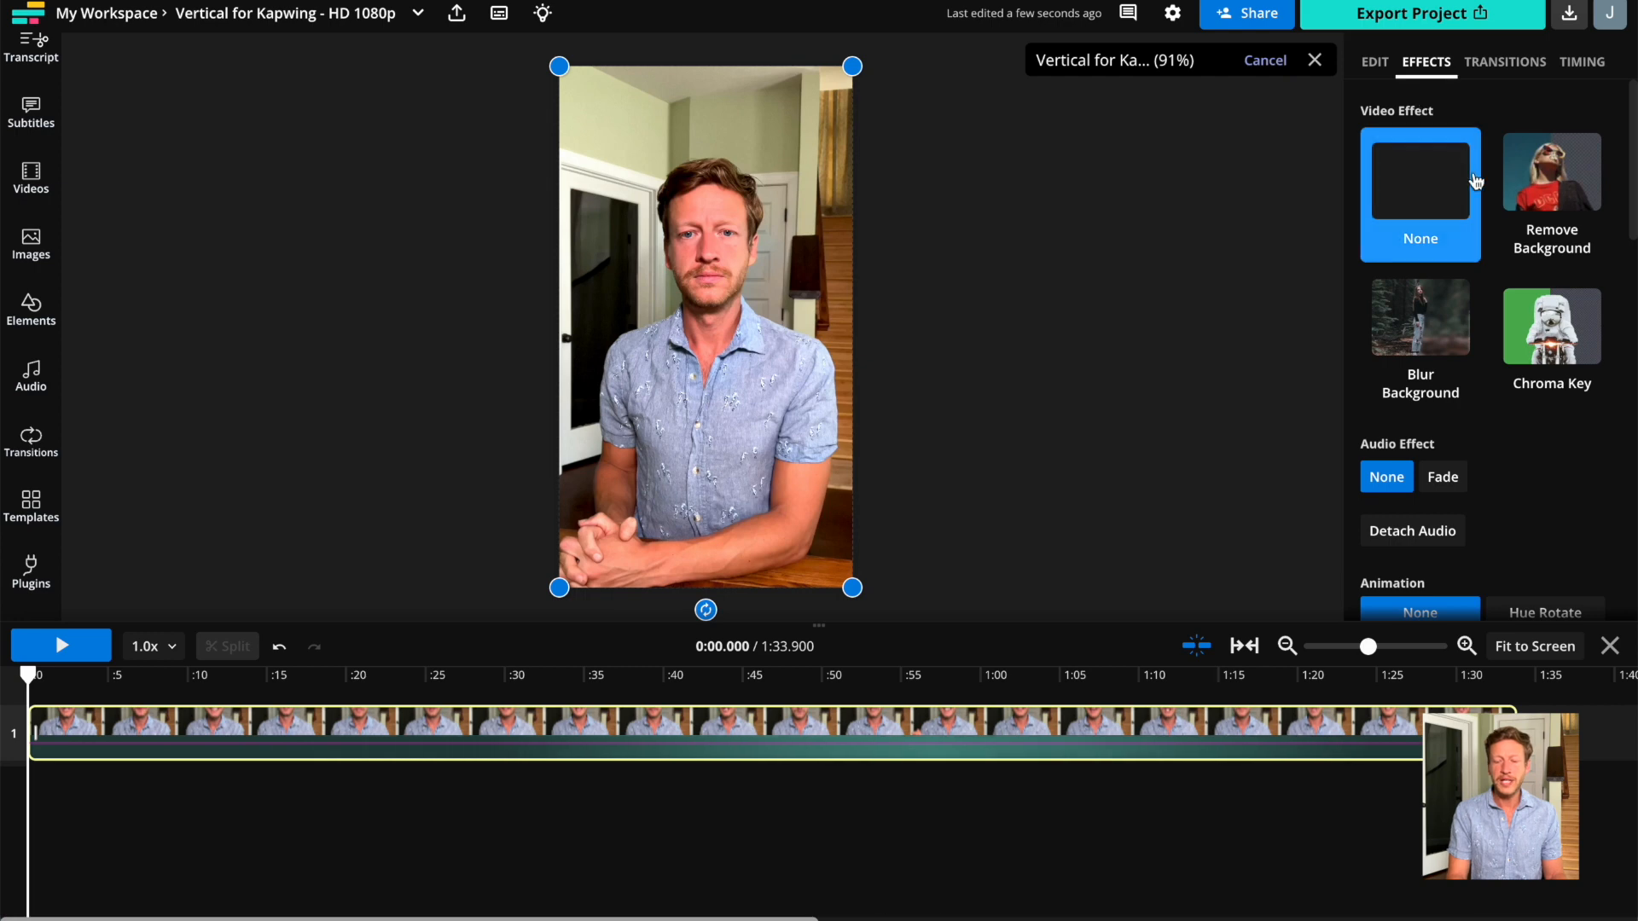
left_click(1438, 328)
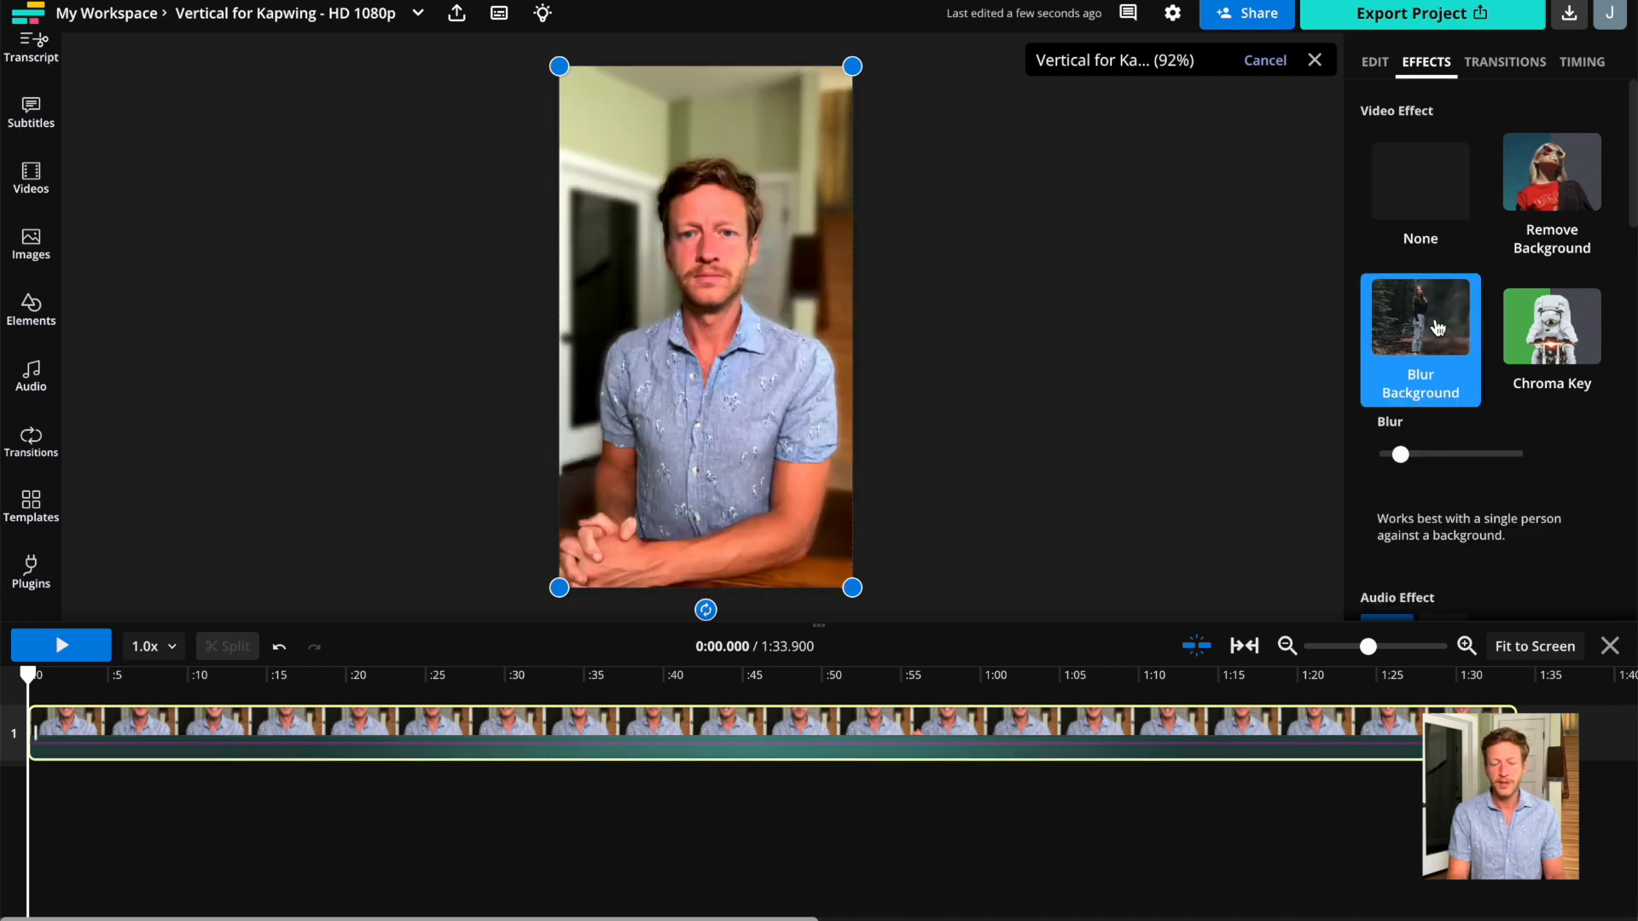
left_click(1549, 205)
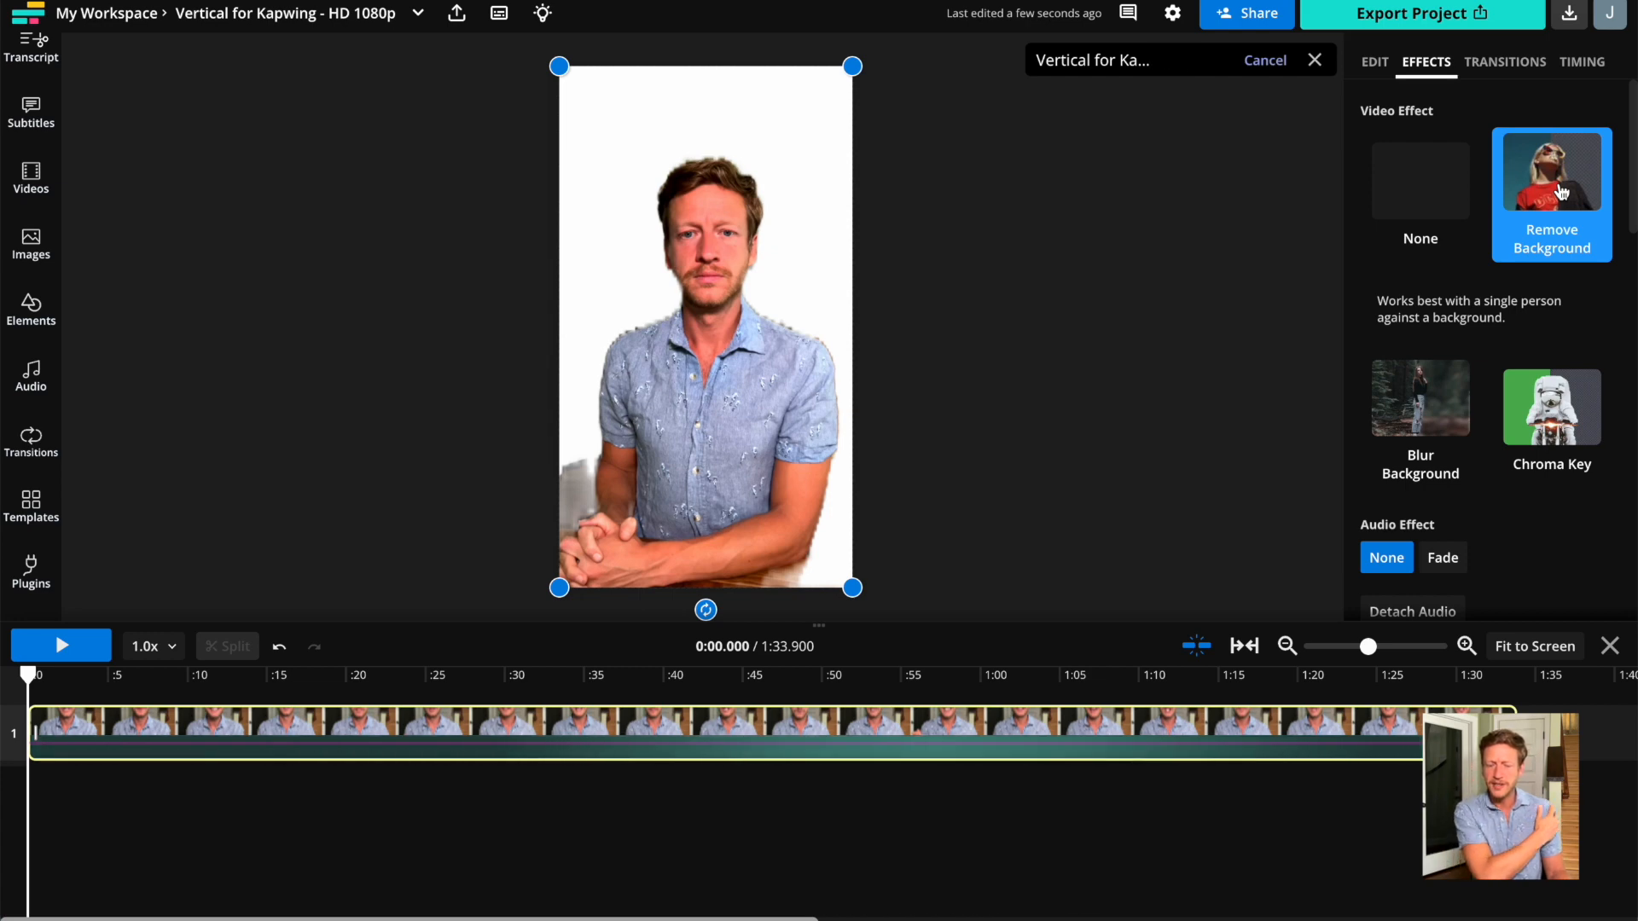
left_click(1505, 64)
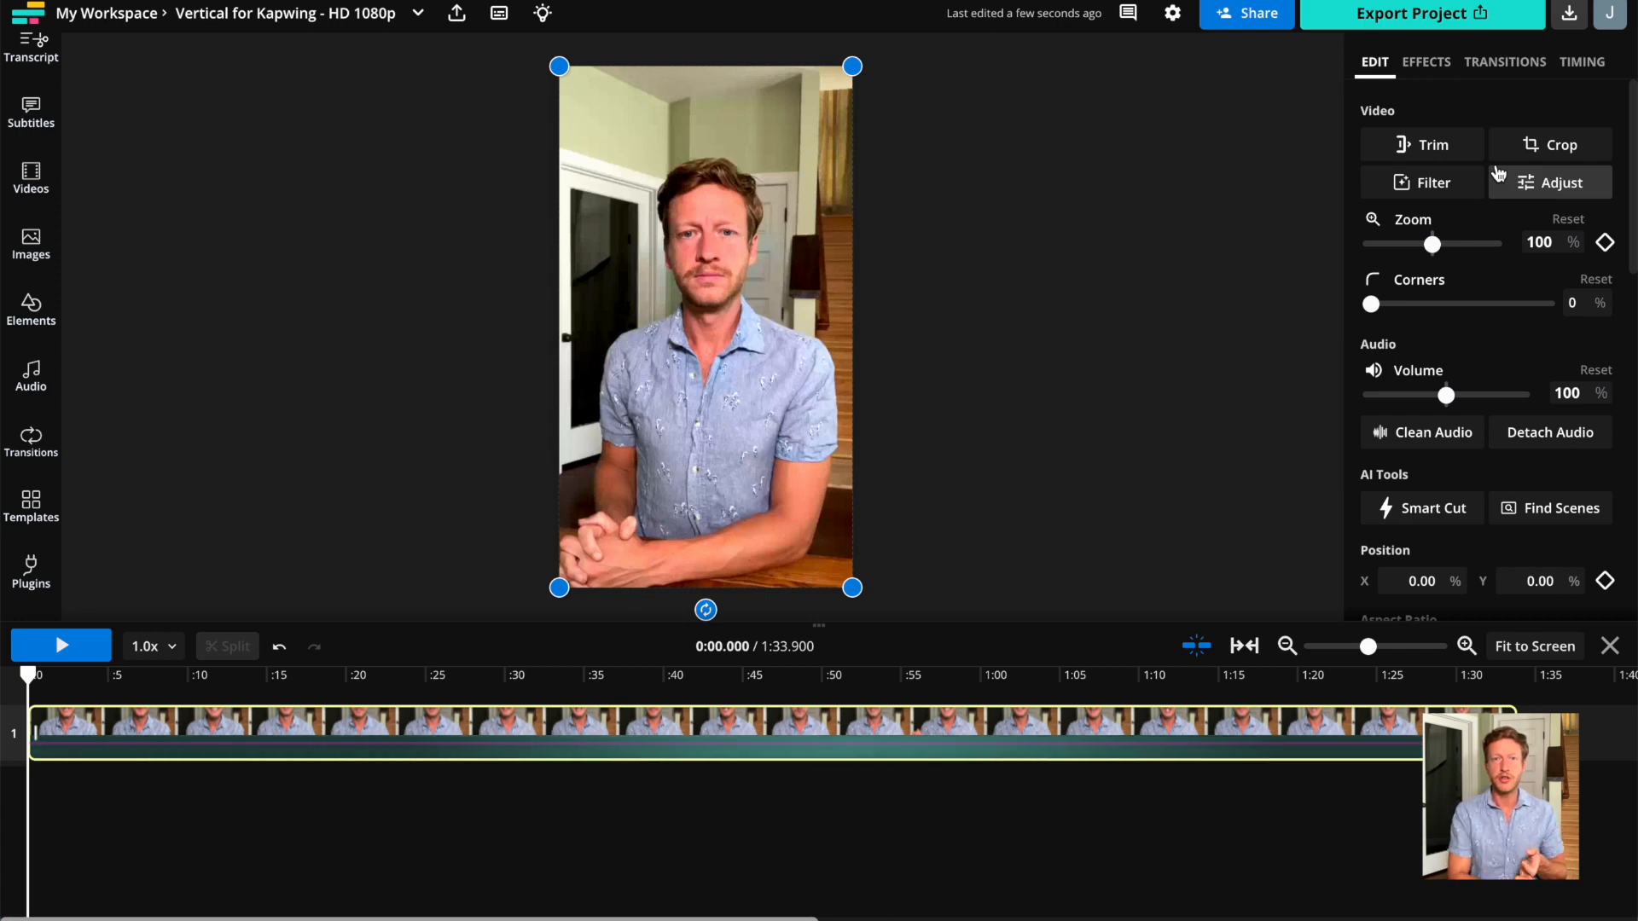
Generate automatic subtitles for the vertical video in English (United States) without translation.
left_click(391, 559)
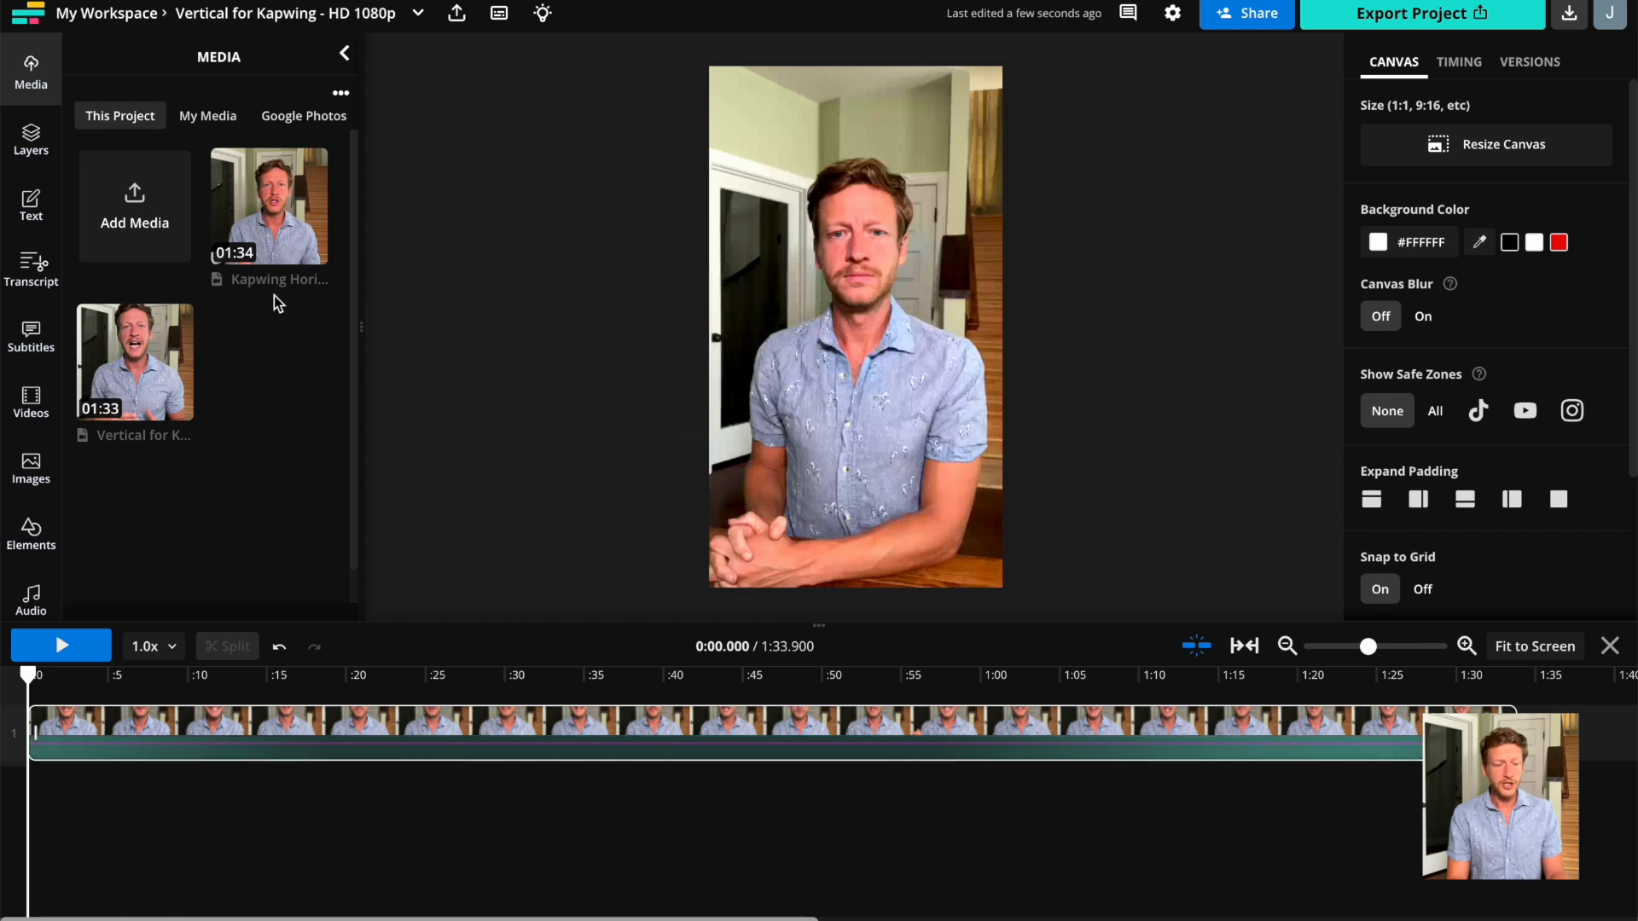
left_click(30, 335)
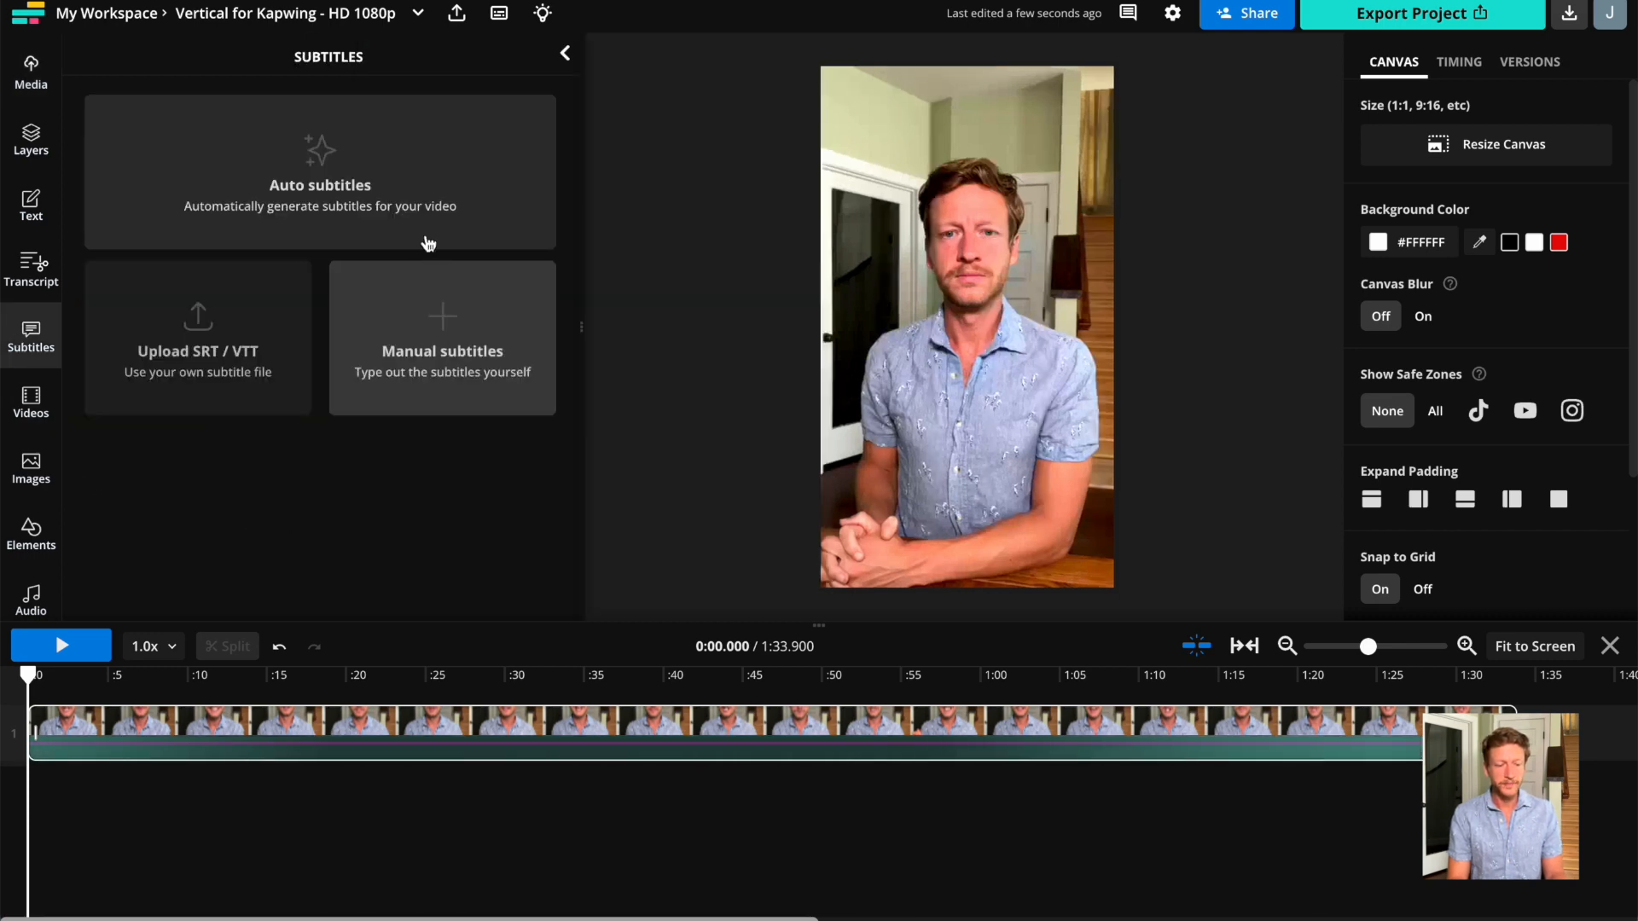
left_click(368, 193)
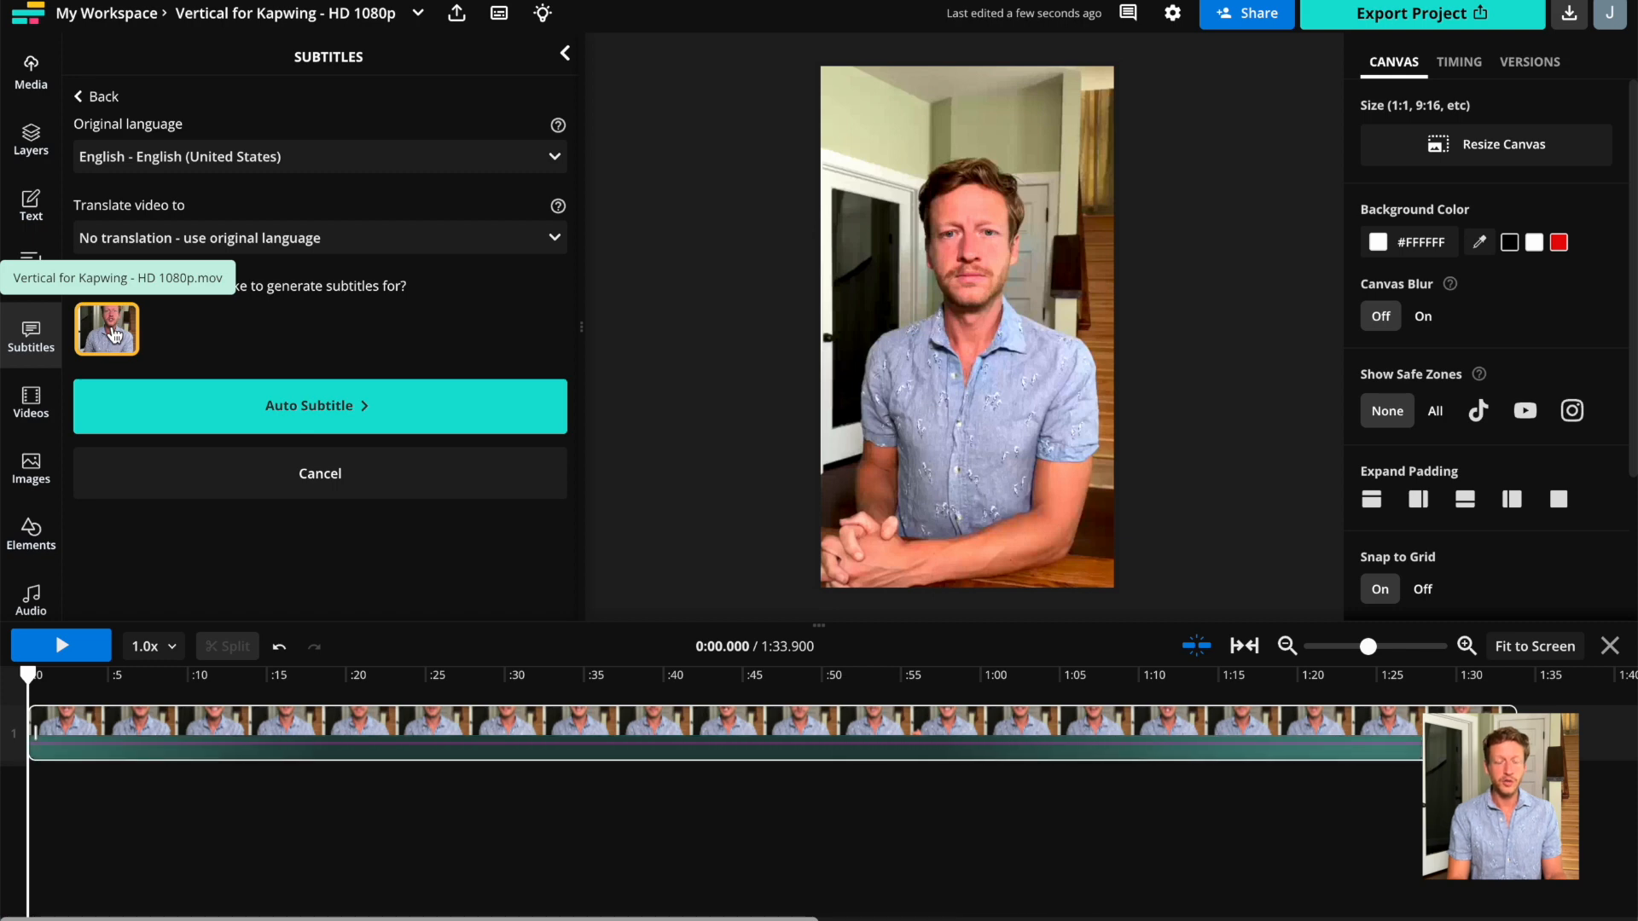
left_click(303, 426)
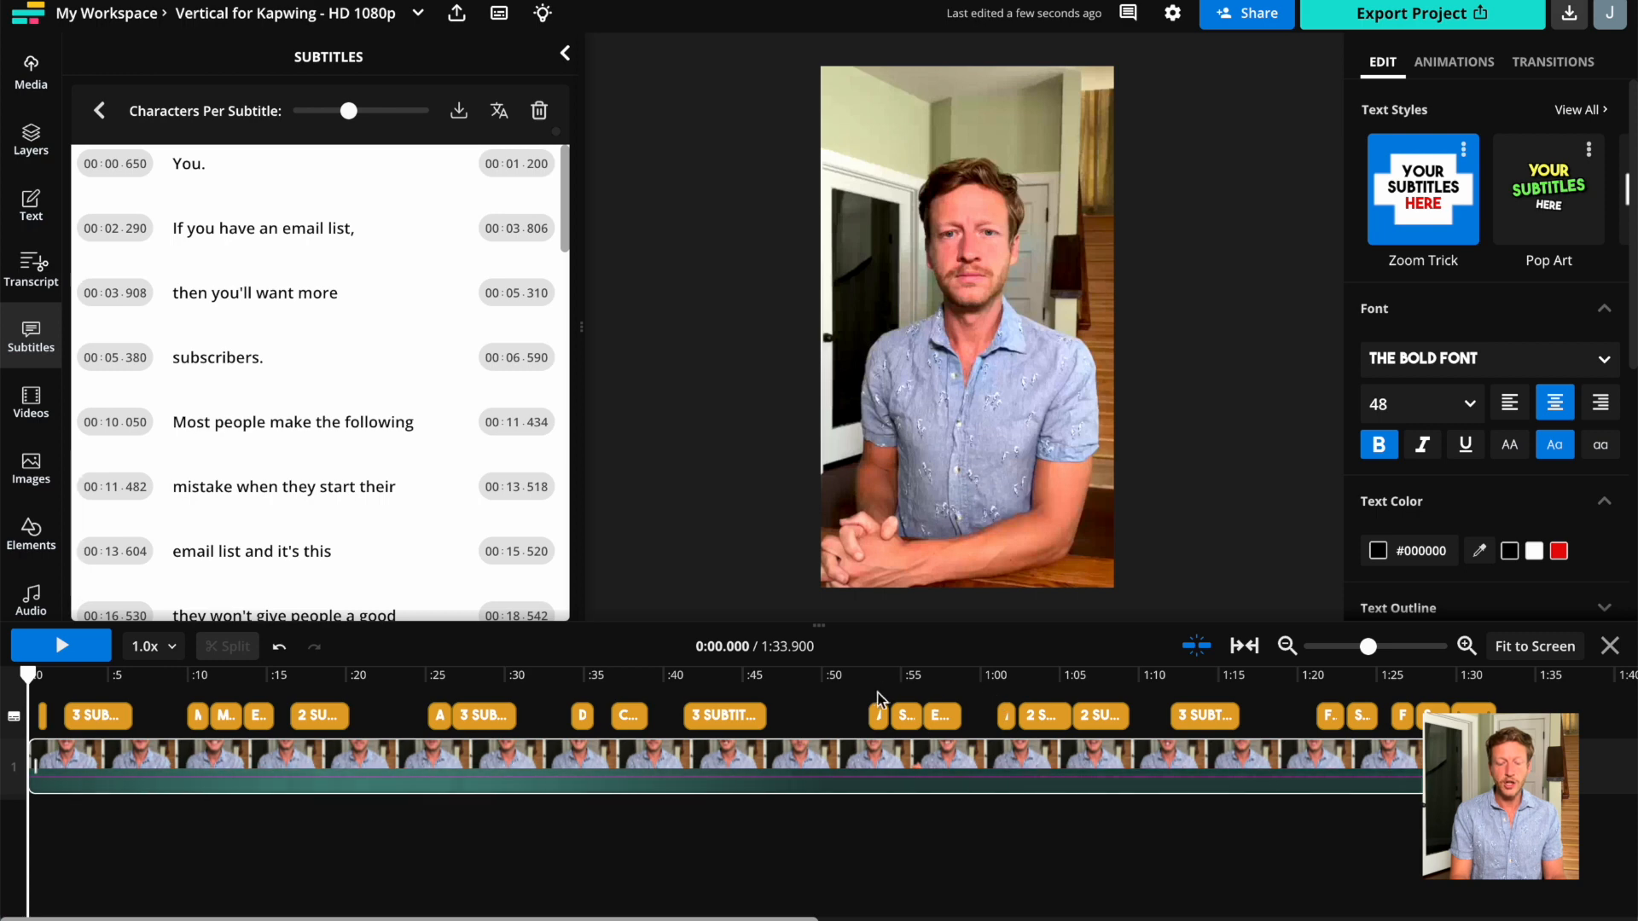
Examine the pause in the video between the subtitles "someone's email address." and "And on your website,".
left_click(765, 678)
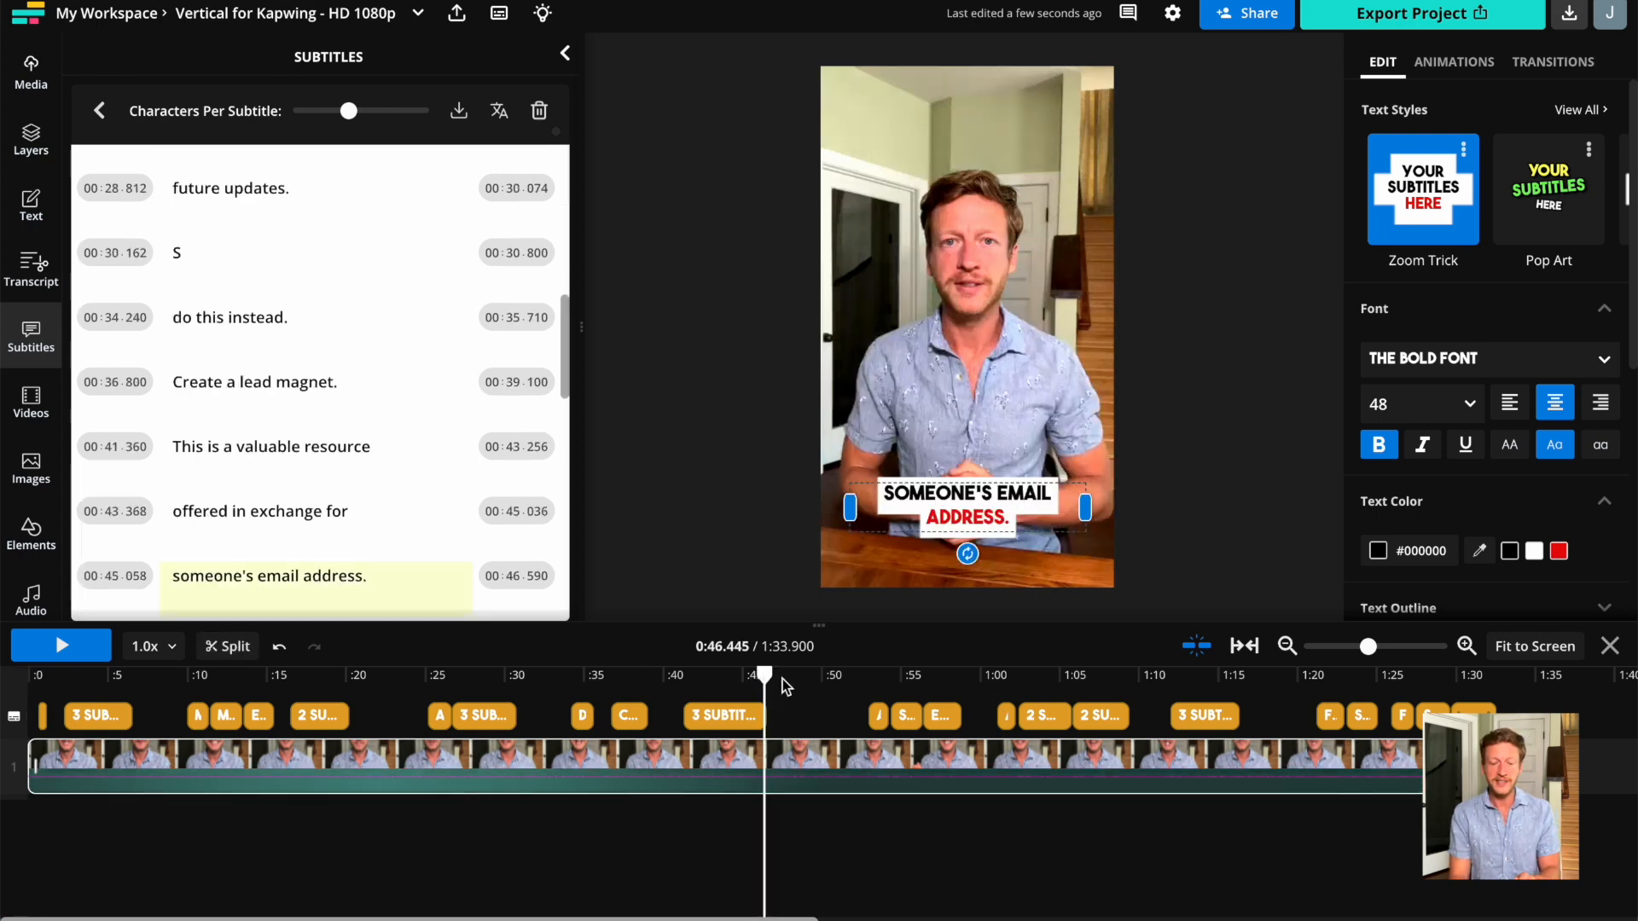
mouse_move(764, 678)
left_mouse_down()
mouse_move(830, 673)
mouse_move(782, 678)
left_mouse_up()
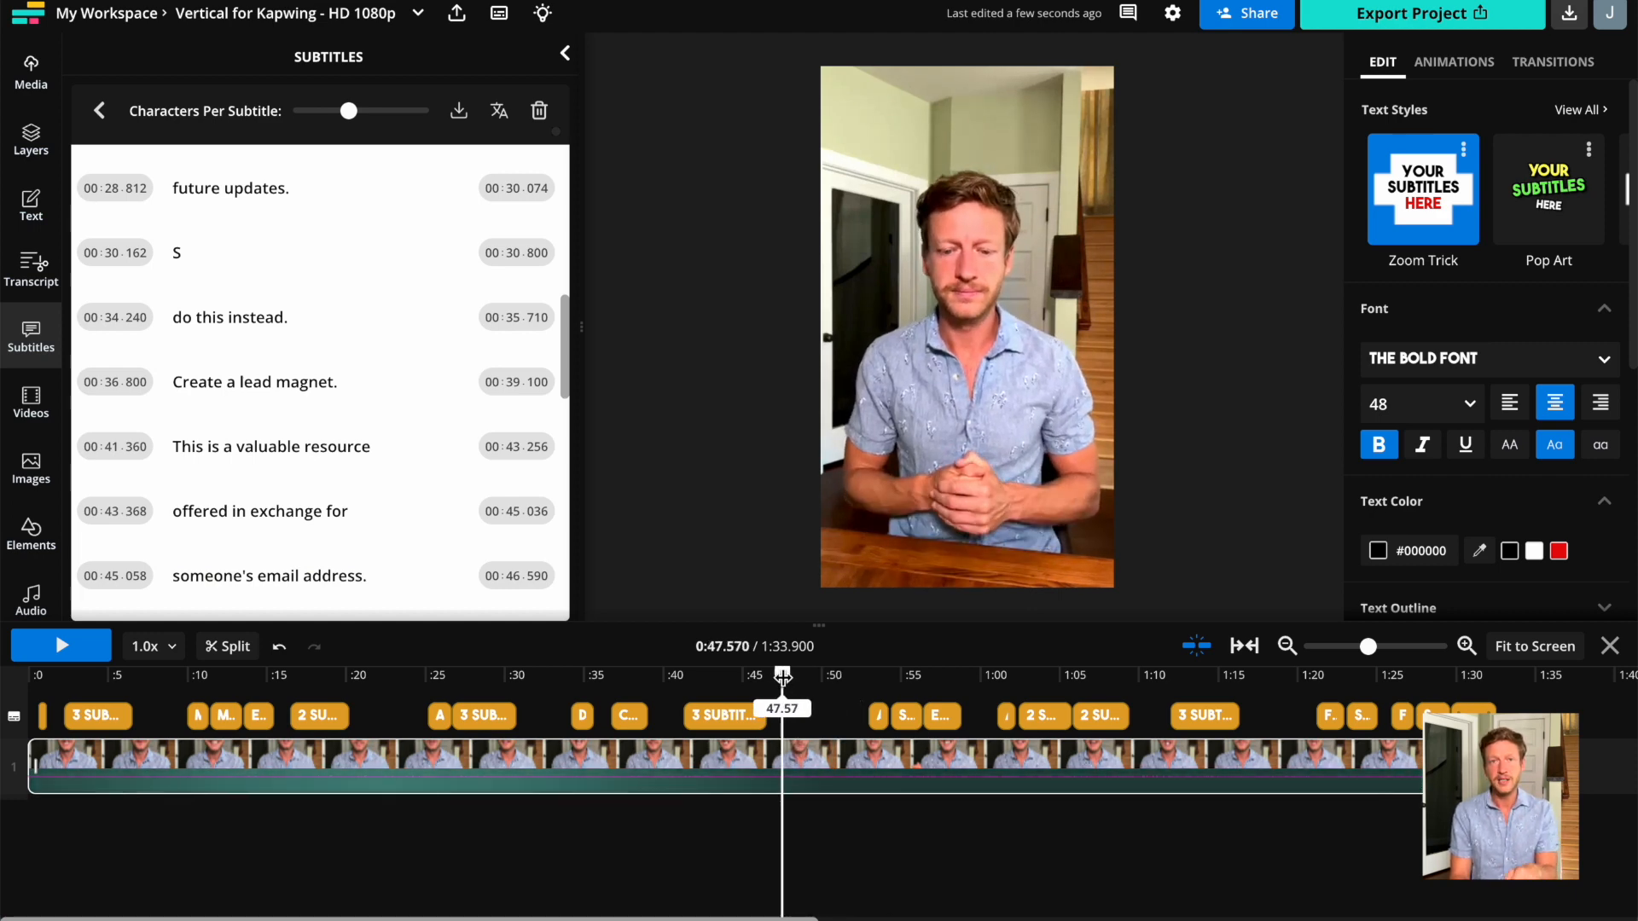
left_click_drag(782, 678, 869, 672)
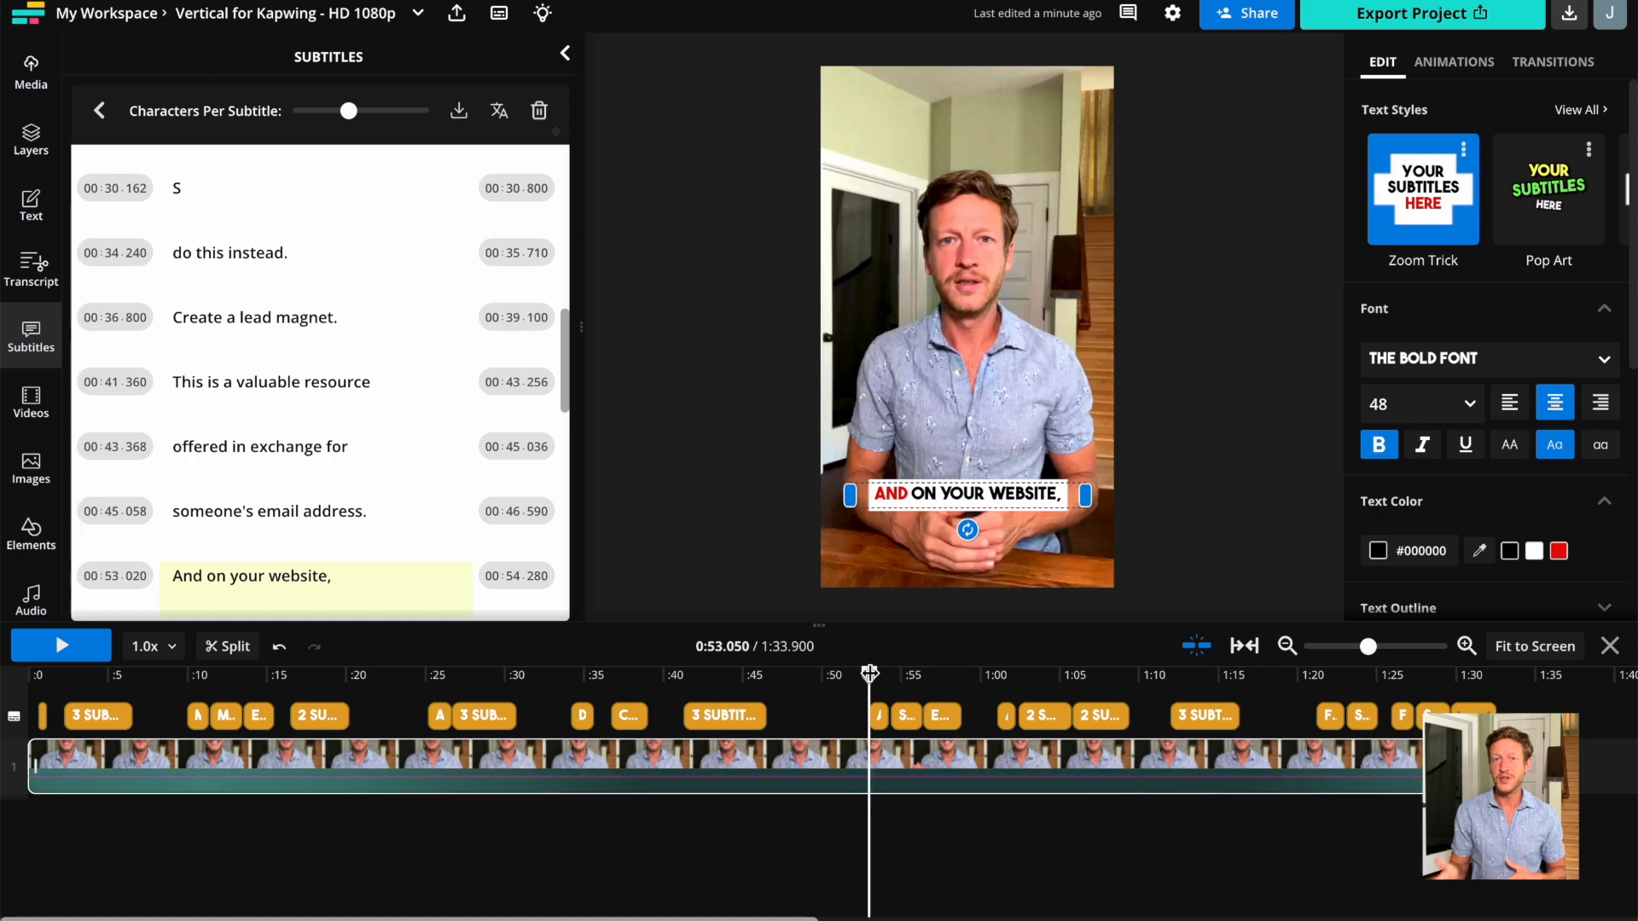
Split the clip at 1:21.234 and 1:16.378, delete the silent section between the cuts and close the gap.
left_click(1316, 772)
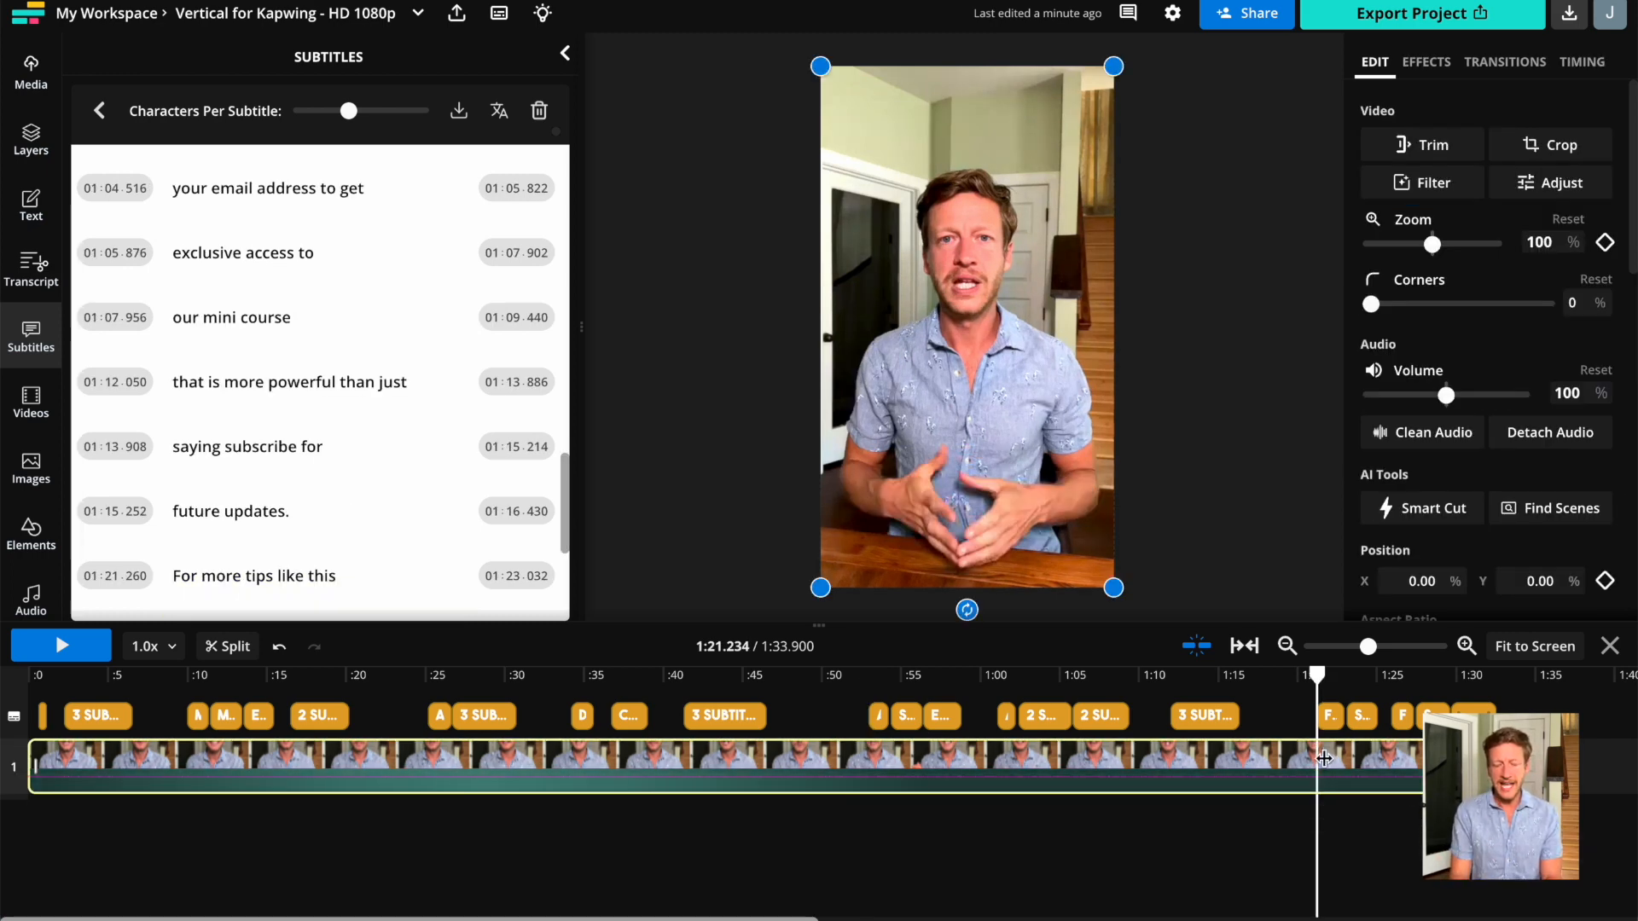
key("s")
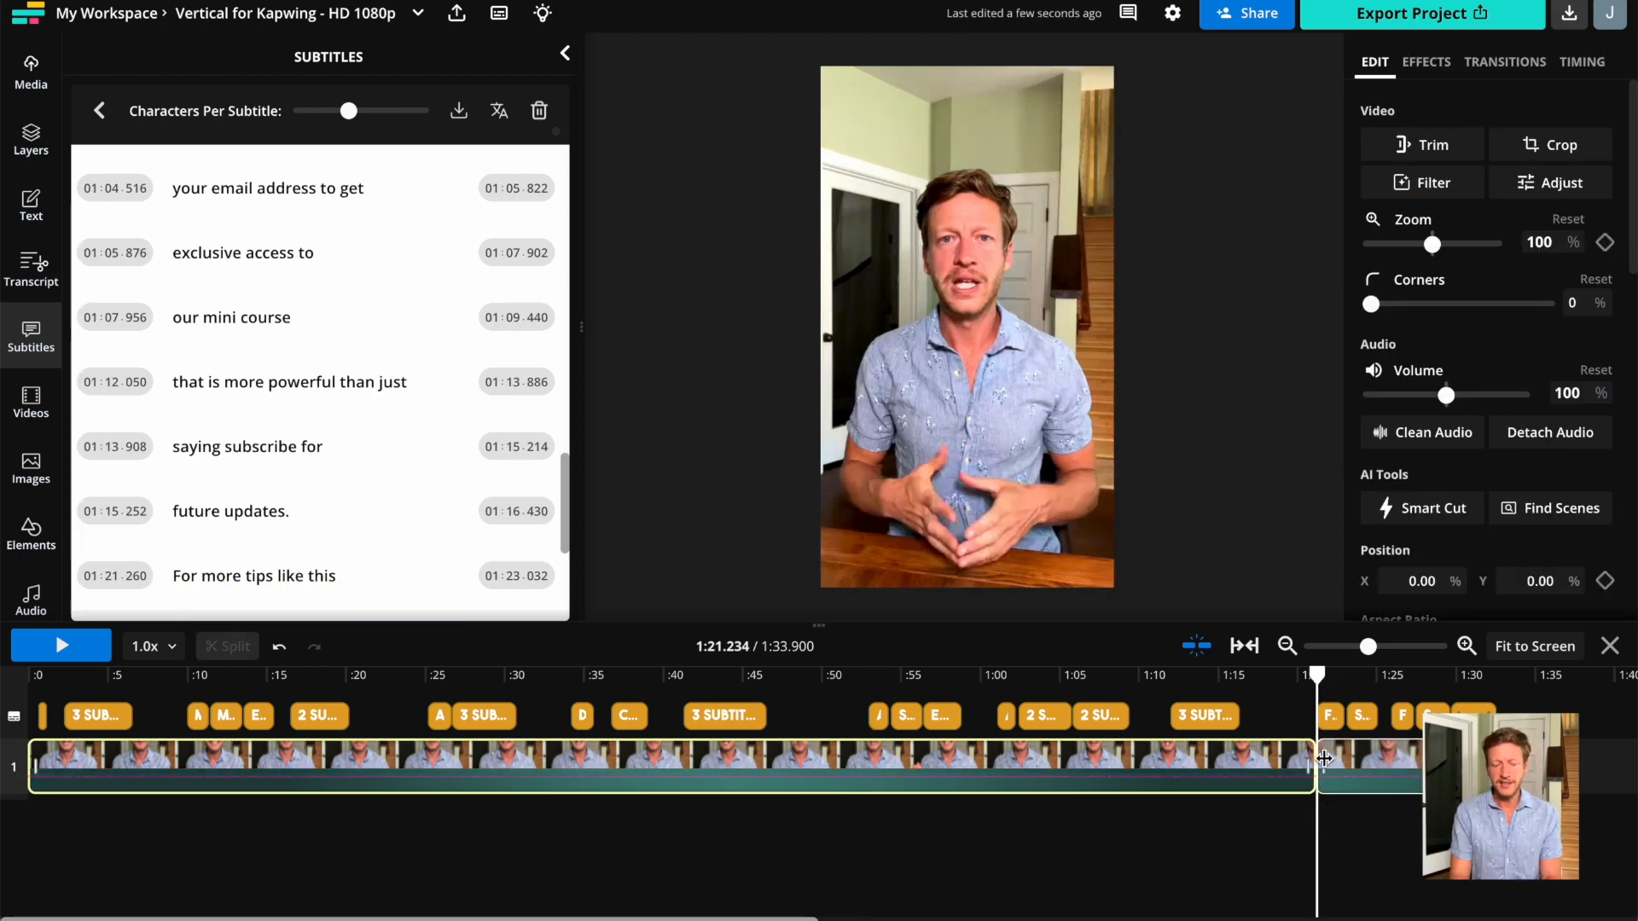
left_click(1241, 680)
key("s")
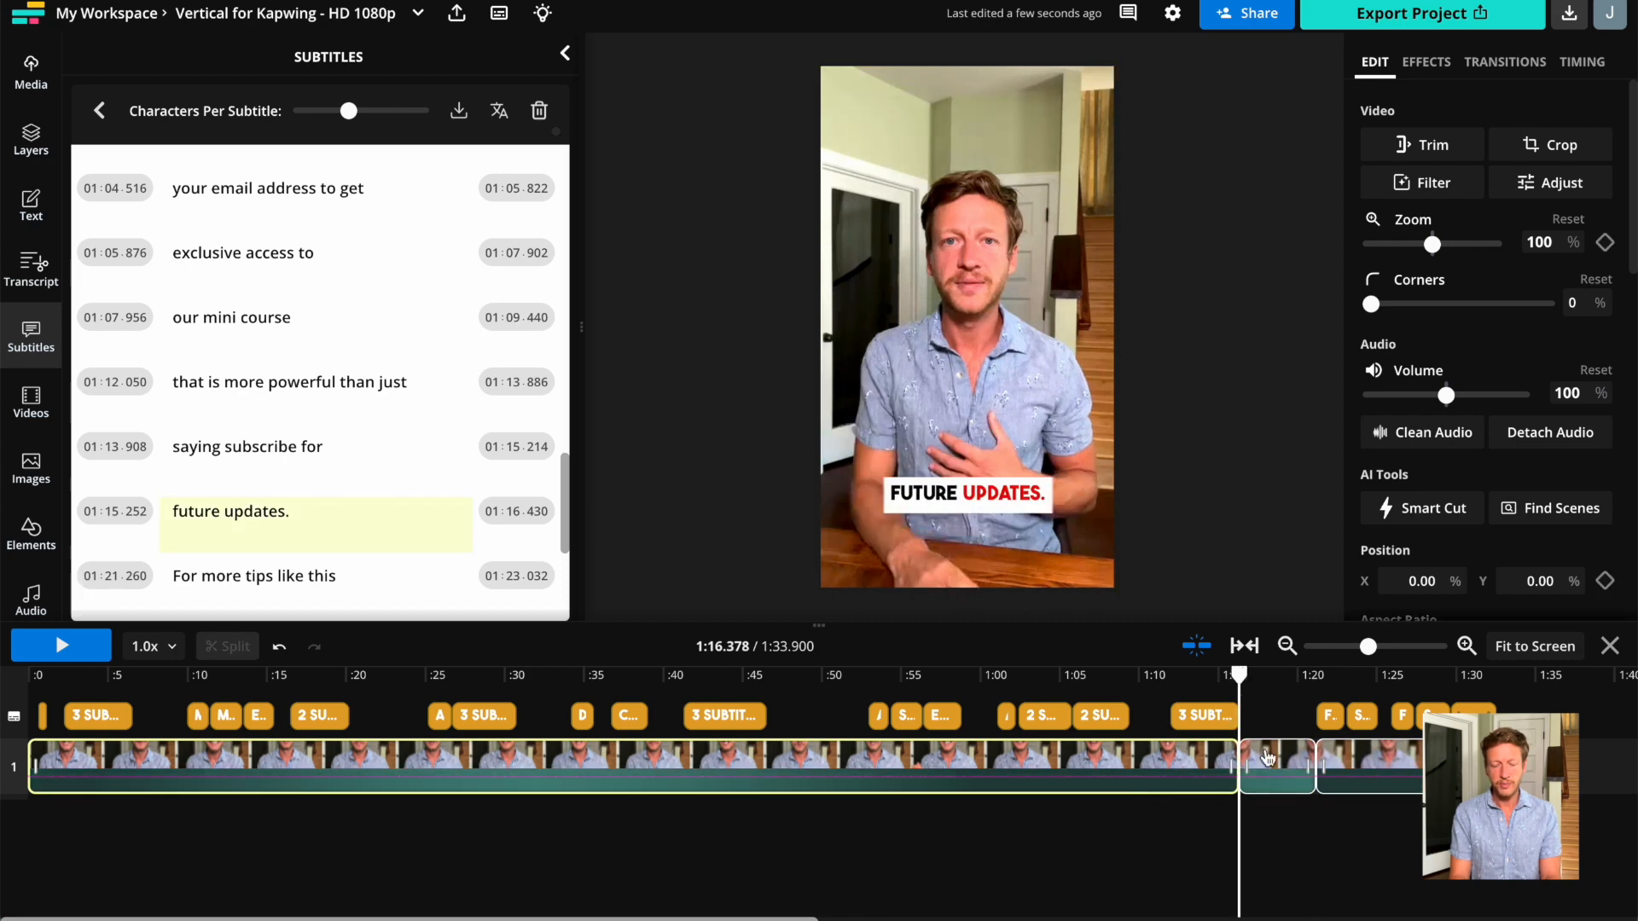
left_click(1271, 770)
key("Delete")
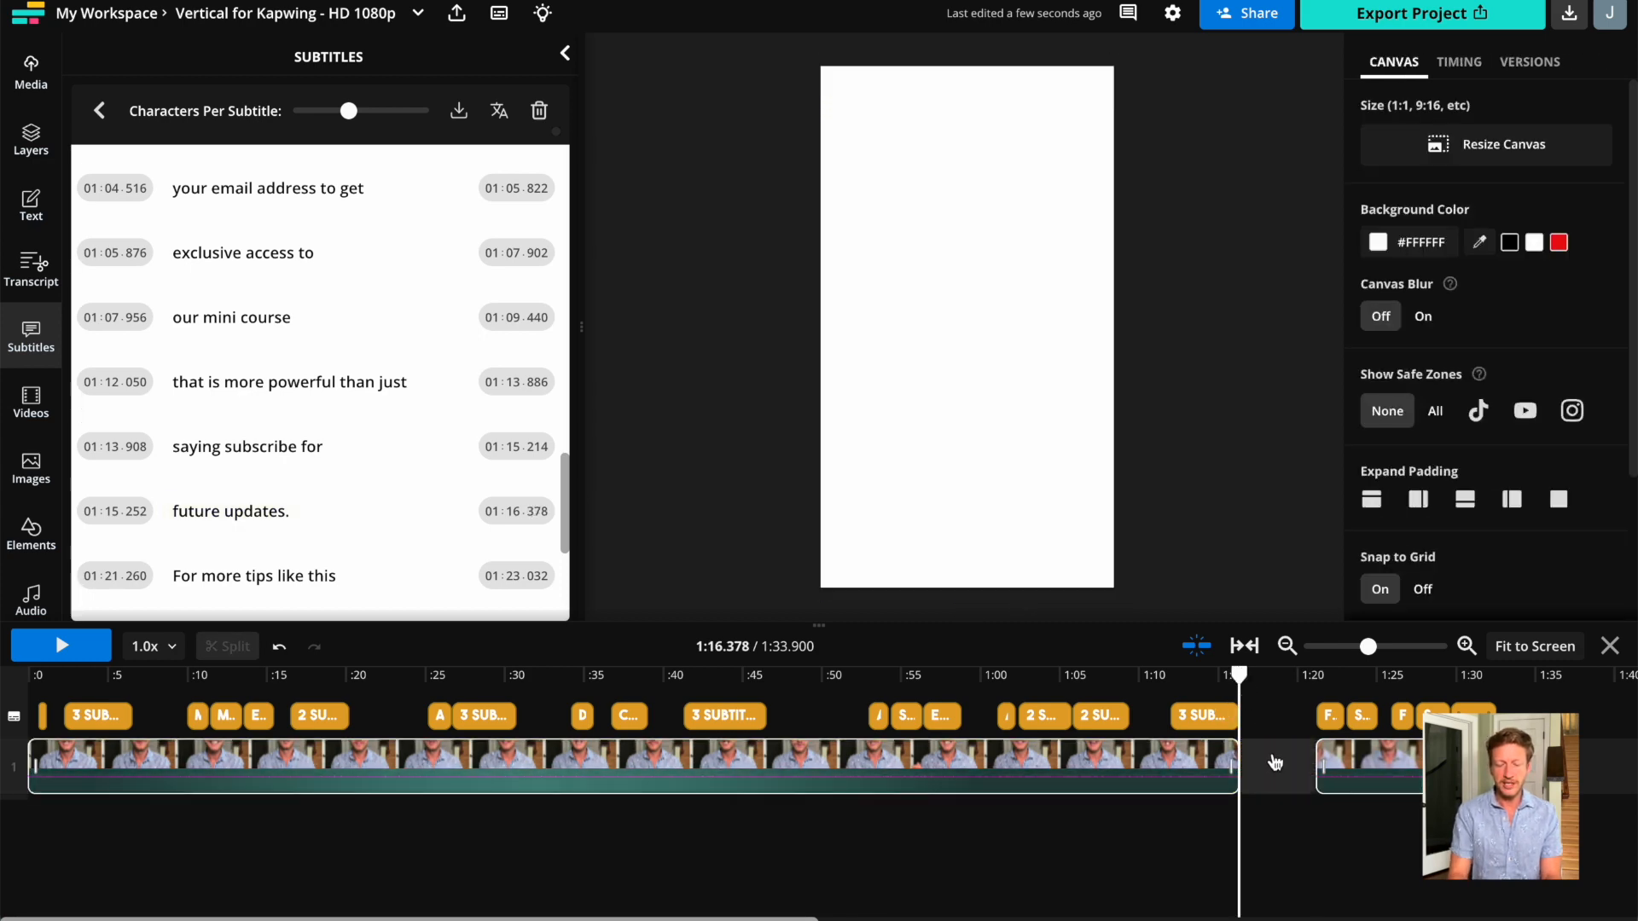
left_click(1274, 765)
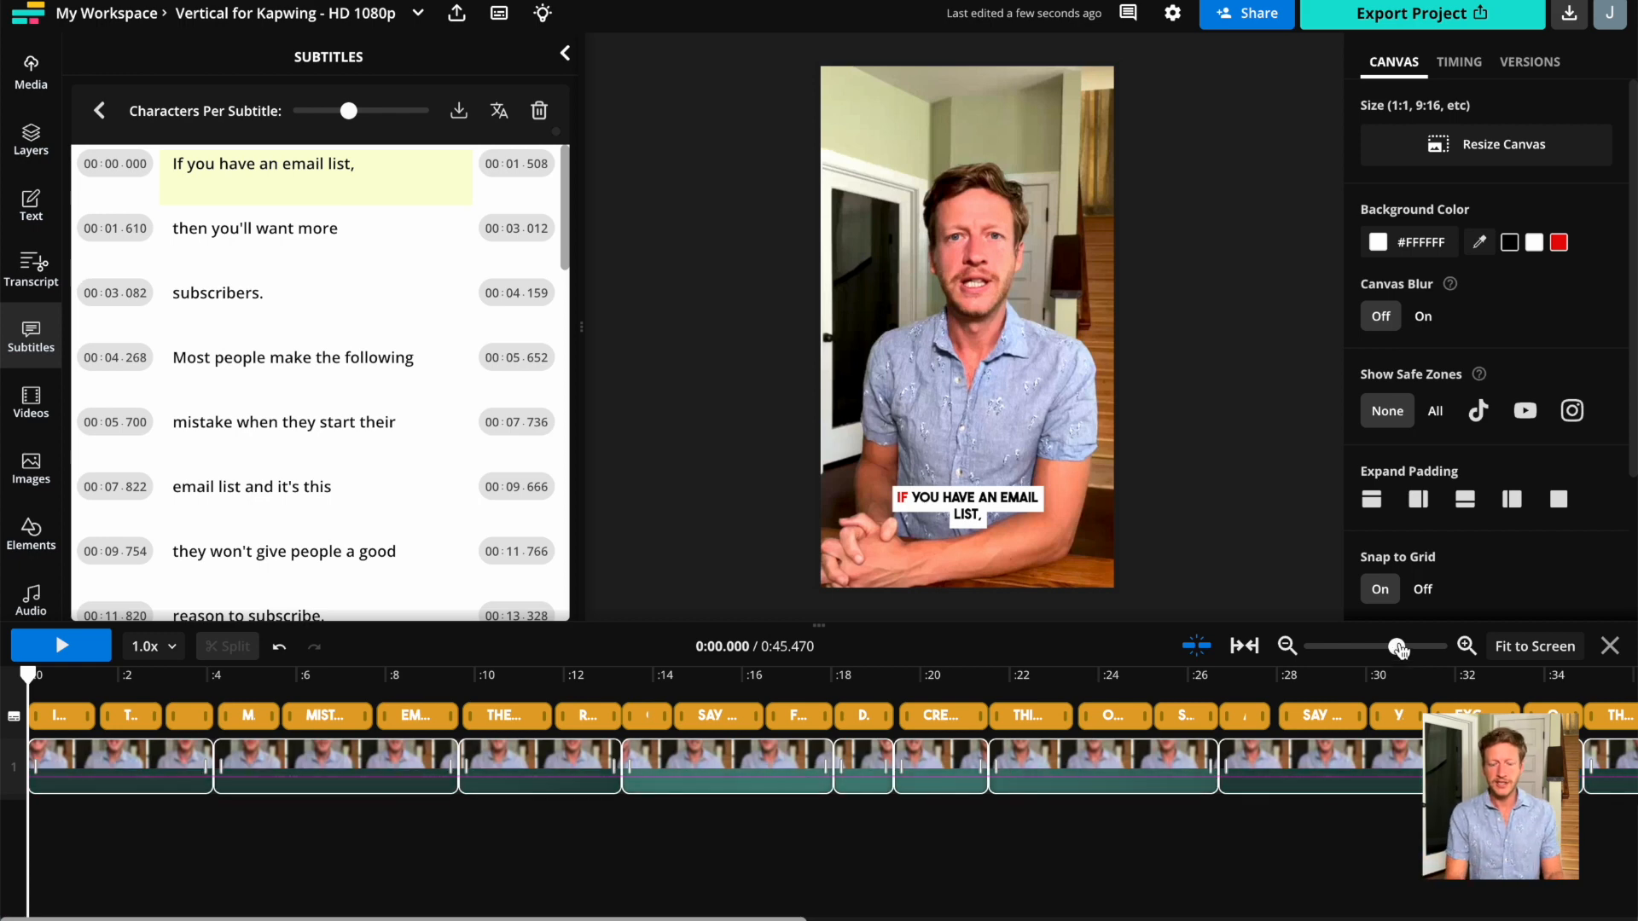
Select the first subtitle on the video and browse the full collection of subtitle text styles.
mouse_move(1383, 649)
left_mouse_down()
mouse_move(1356, 650)
mouse_move(1395, 653)
left_mouse_up()
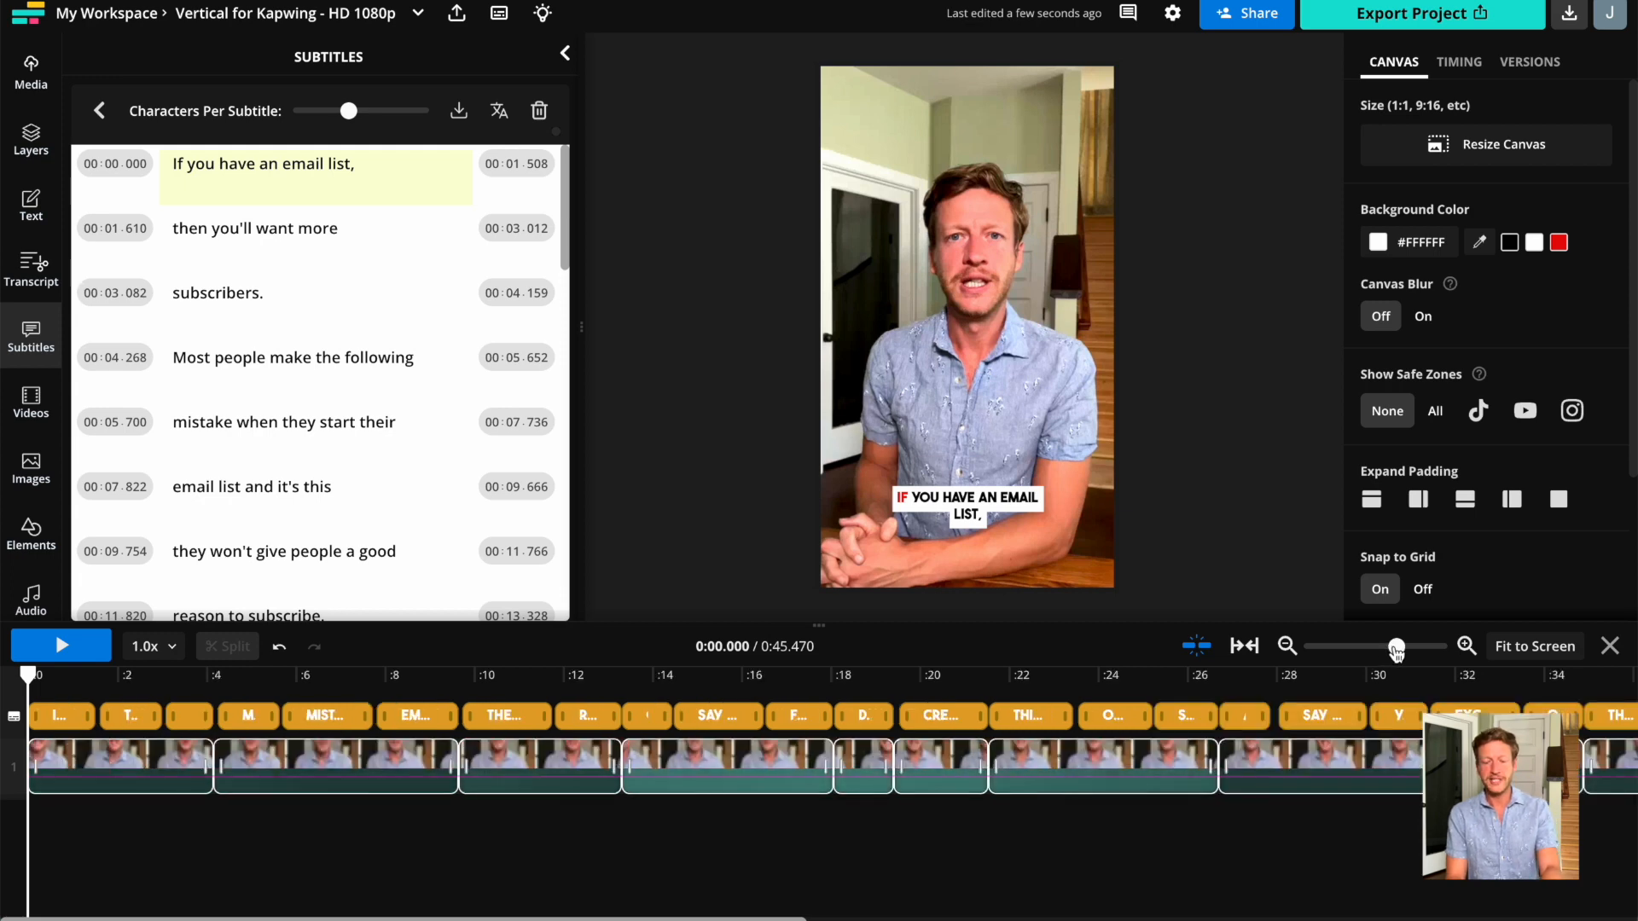
left_click(996, 503)
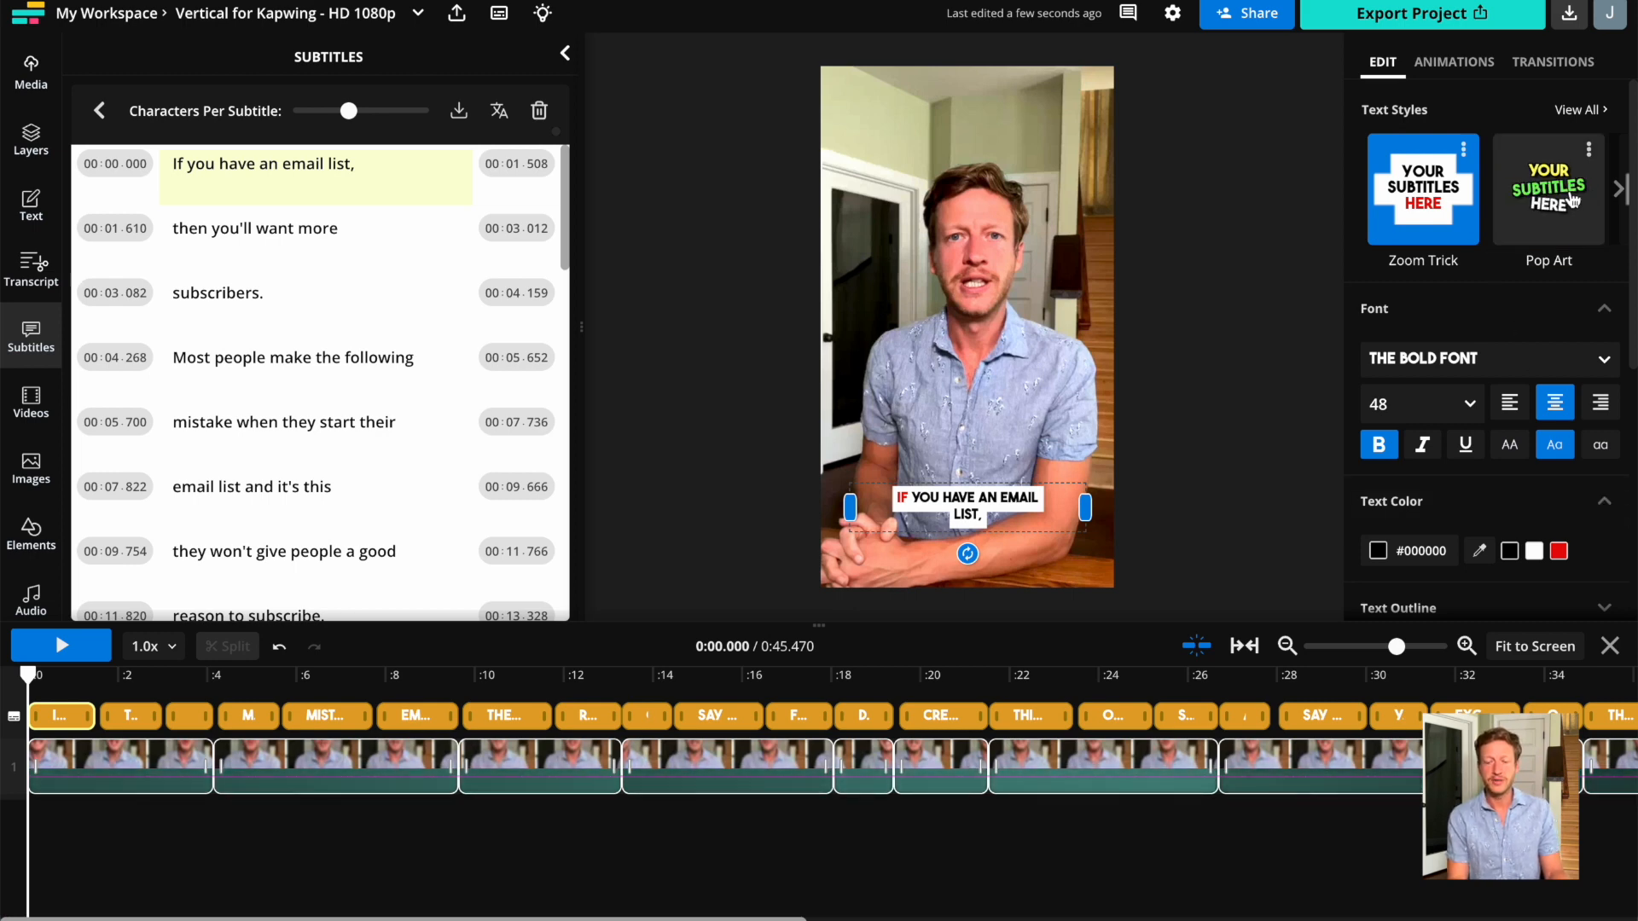
left_click(1588, 112)
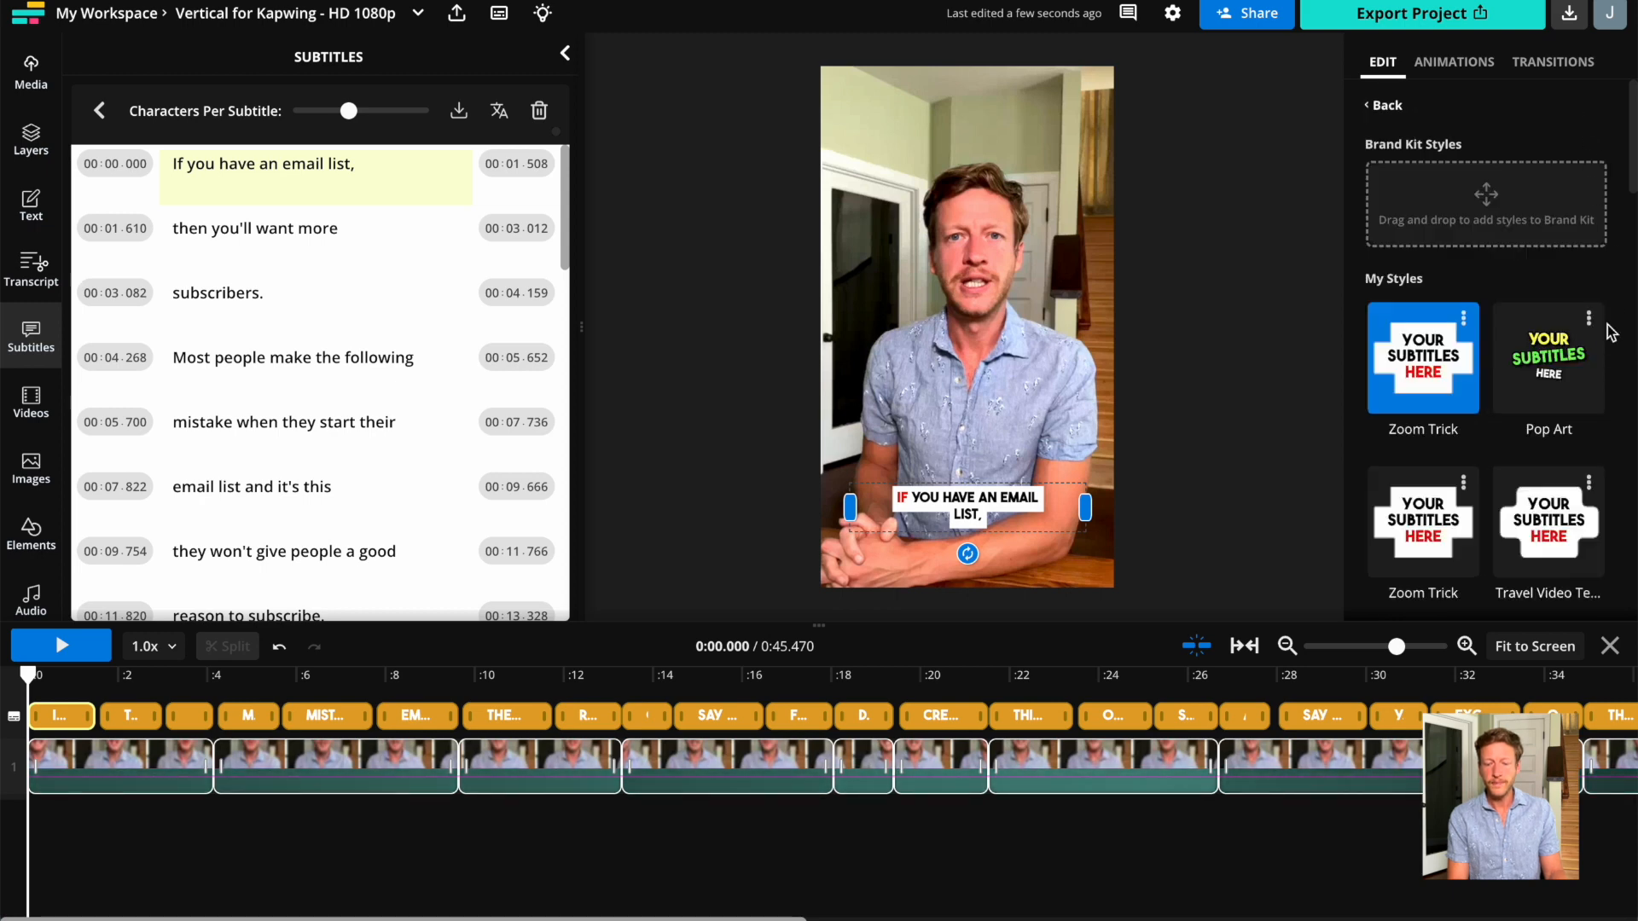
scroll(1610, 332, "down", 1)
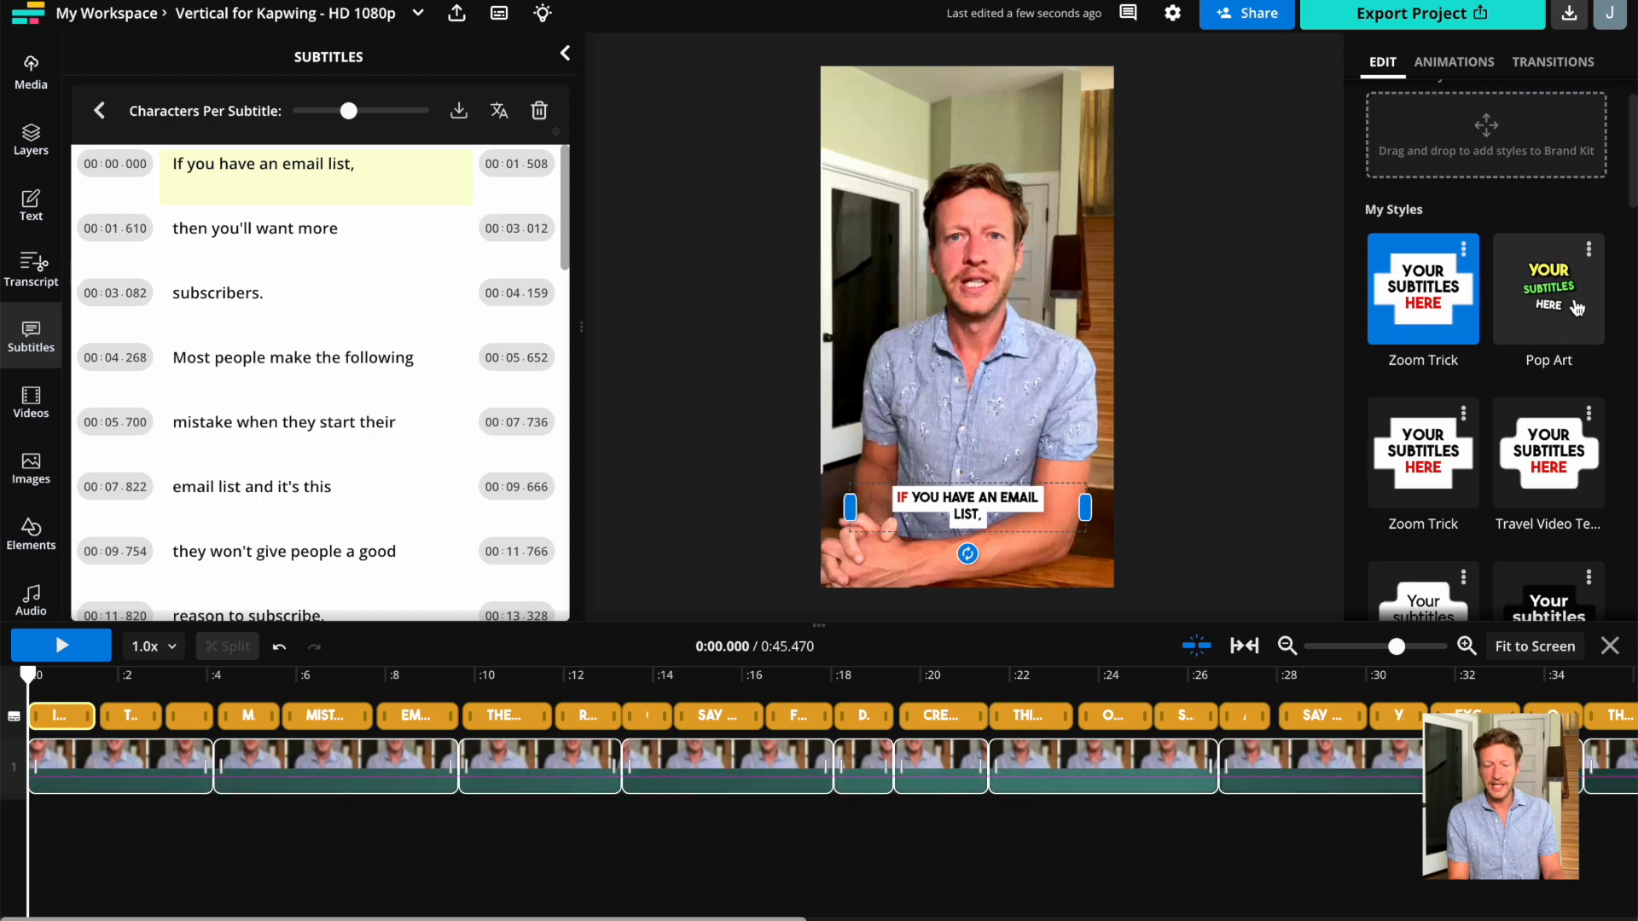
scroll(1576, 309, "down", 2)
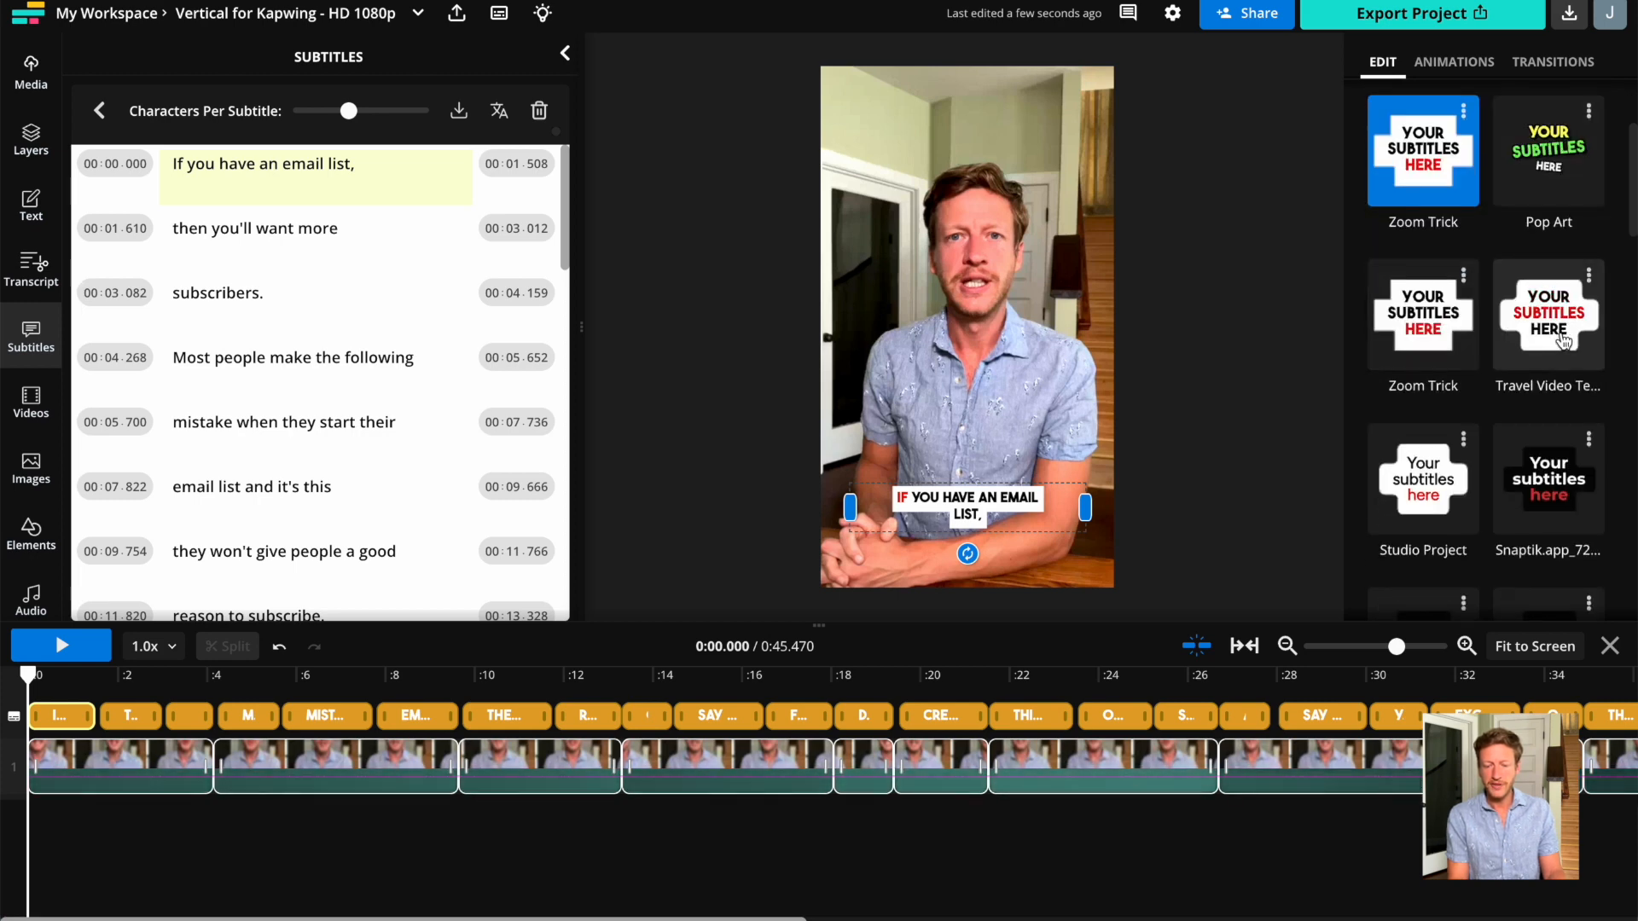
scroll(1563, 341, "down", 2)
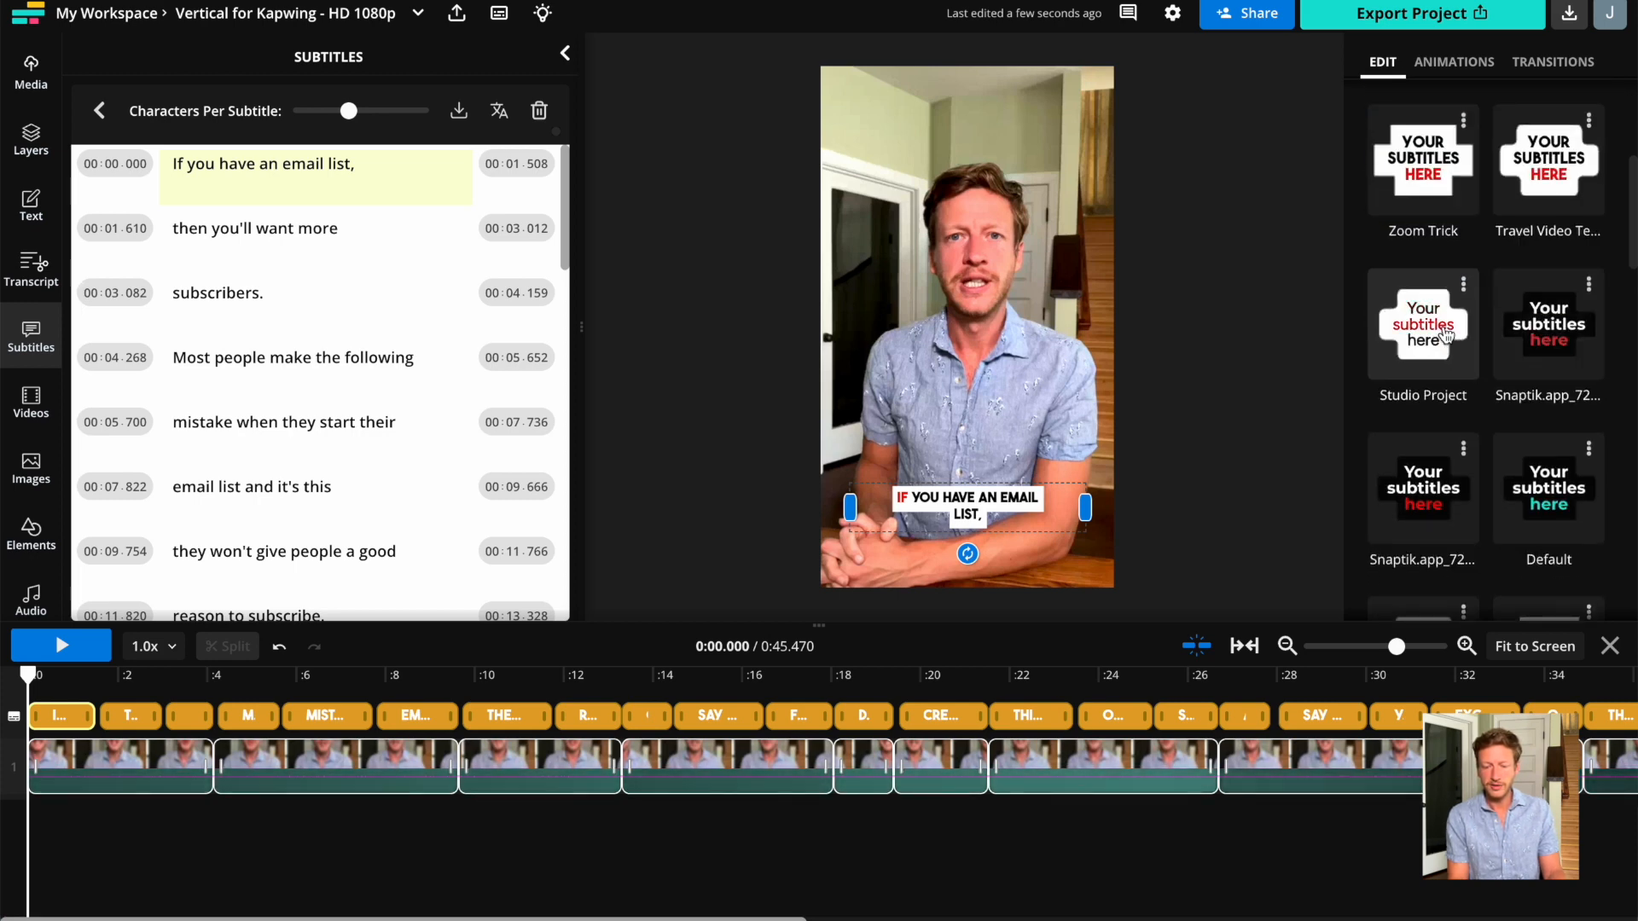
scroll(1443, 331, "down", 5)
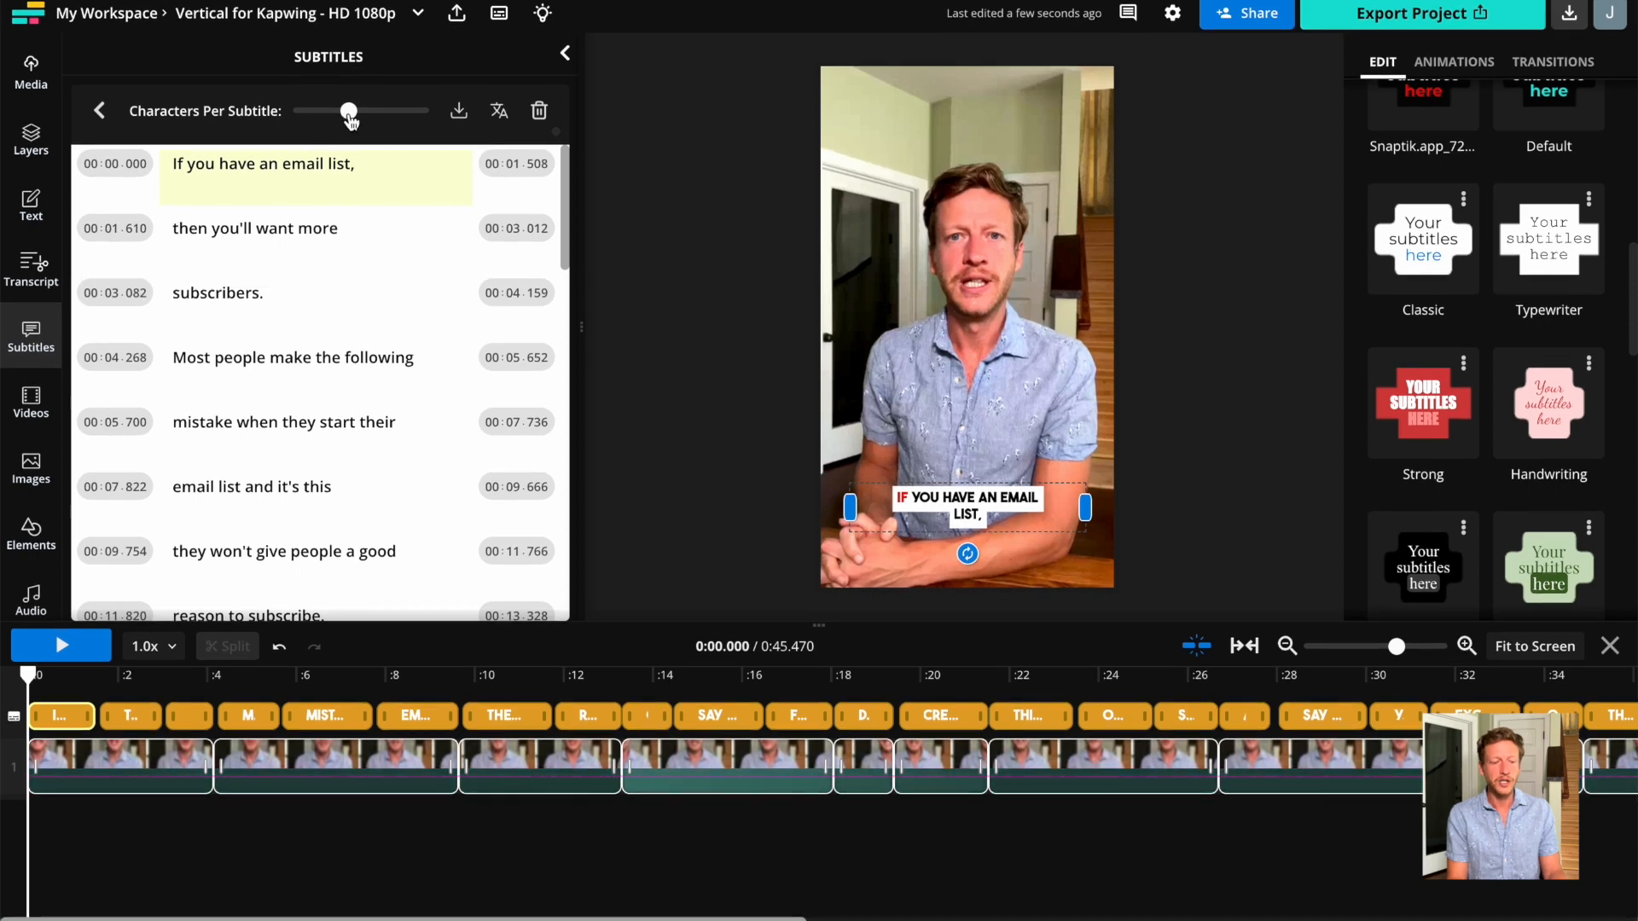
Reduce the characters per subtitle so the first line is split into "If you have an" and "email list,".
left_click_drag(350, 120, 331, 125)
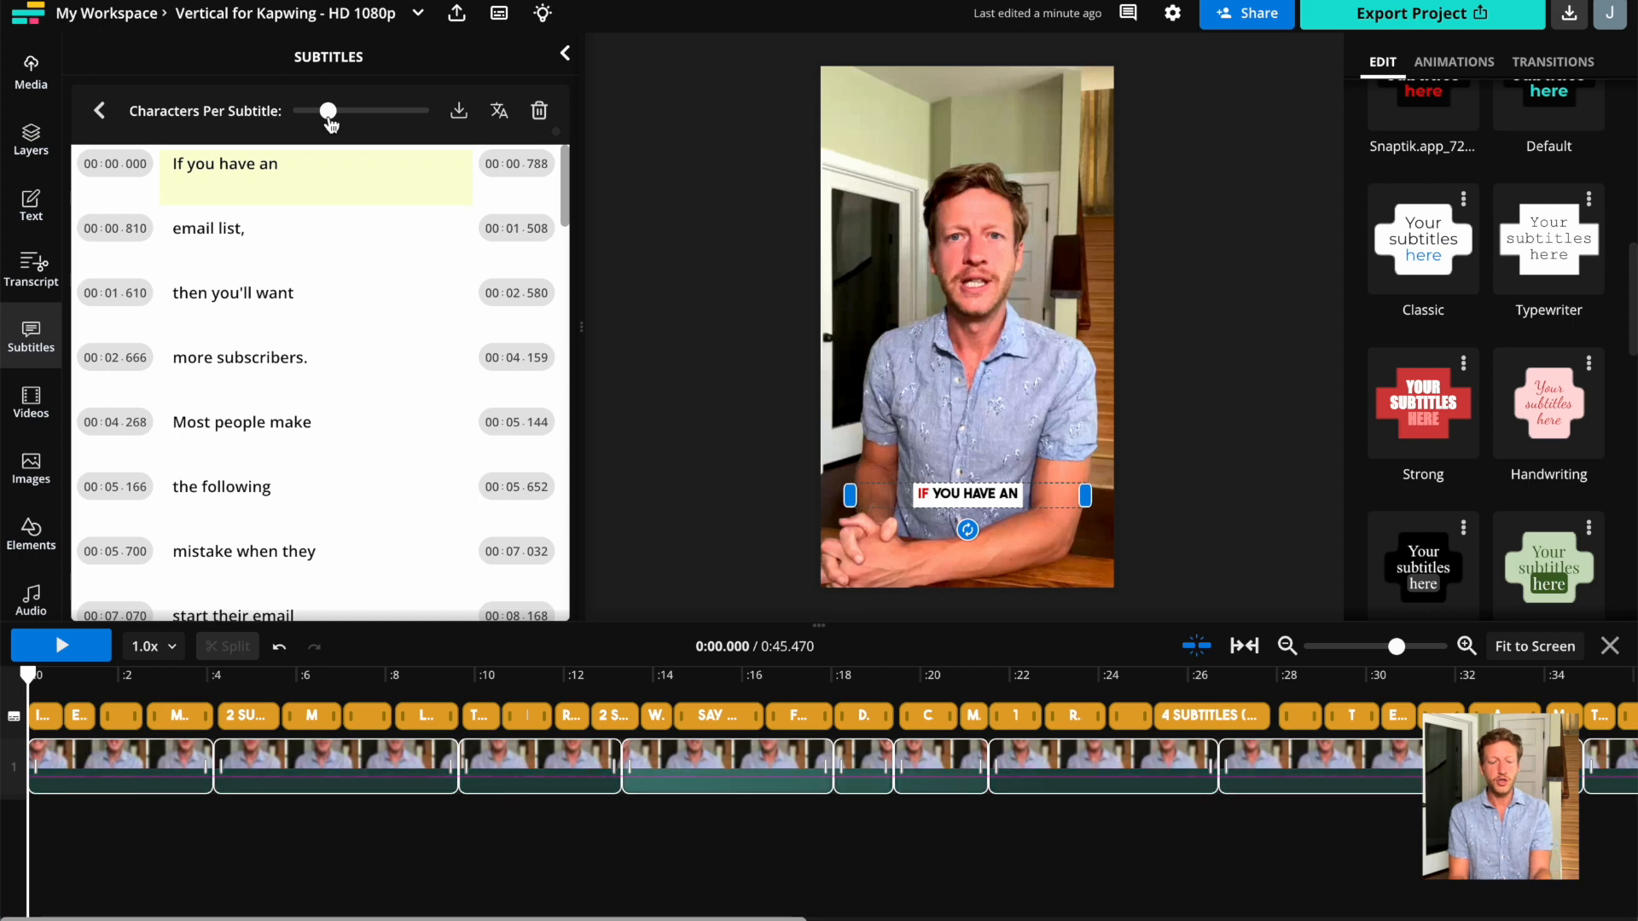
mouse_move(331, 124)
left_mouse_down()
mouse_move(392, 116)
mouse_move(330, 113)
left_mouse_up()
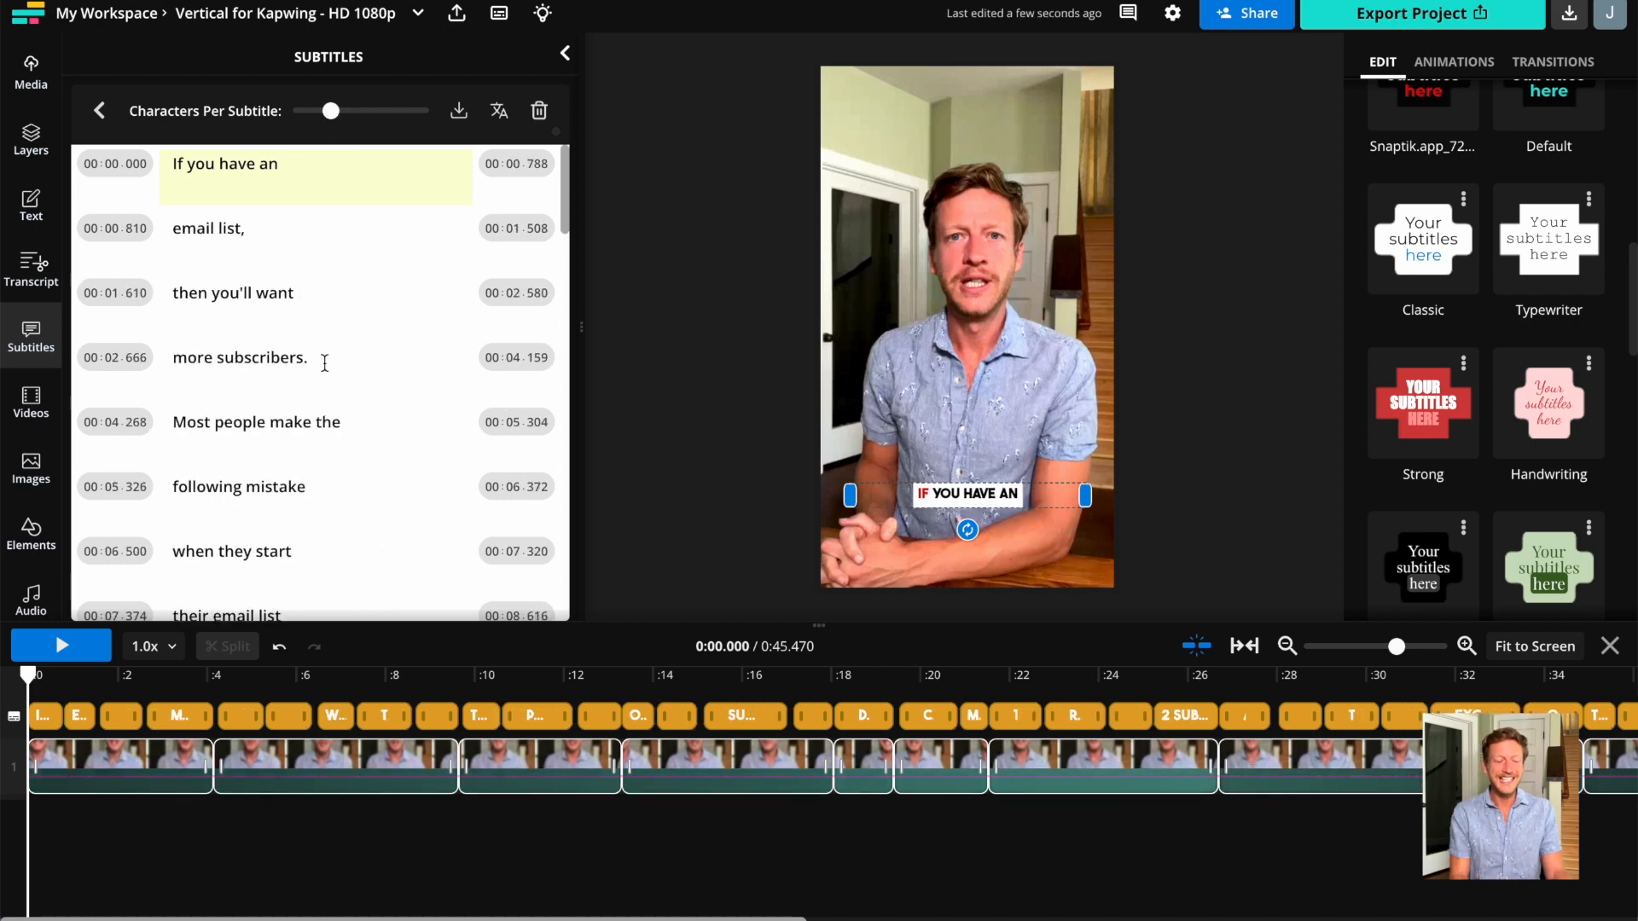
Complete the last subtitle line so that it reads "learn more".
scroll(324, 362, "down", 10)
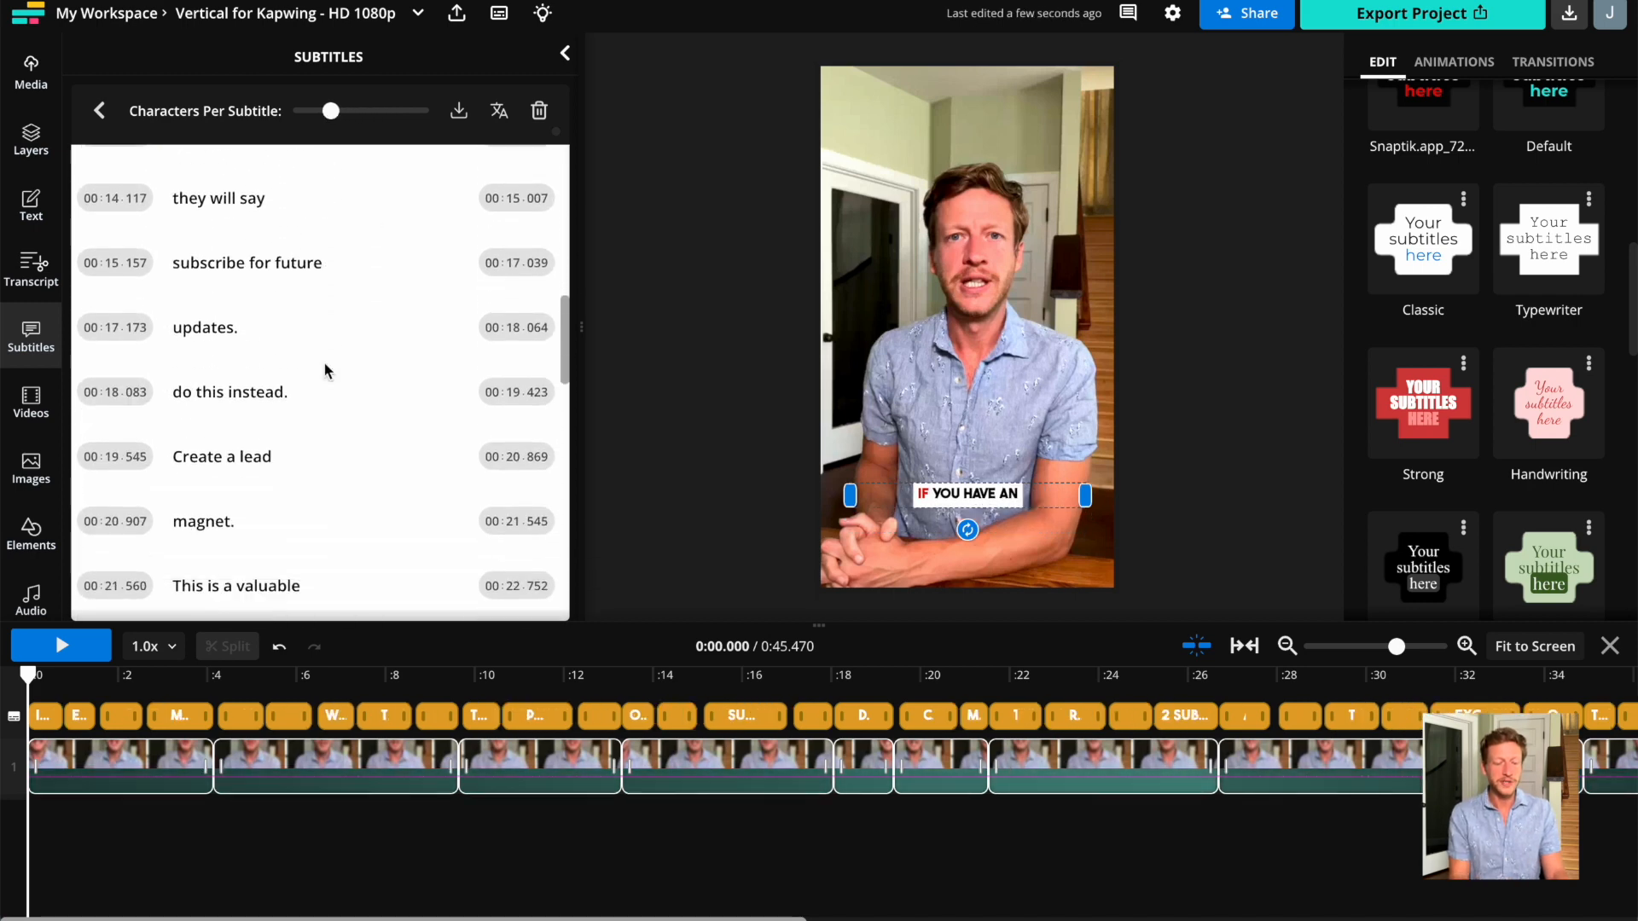
scroll(324, 363, "down", 7)
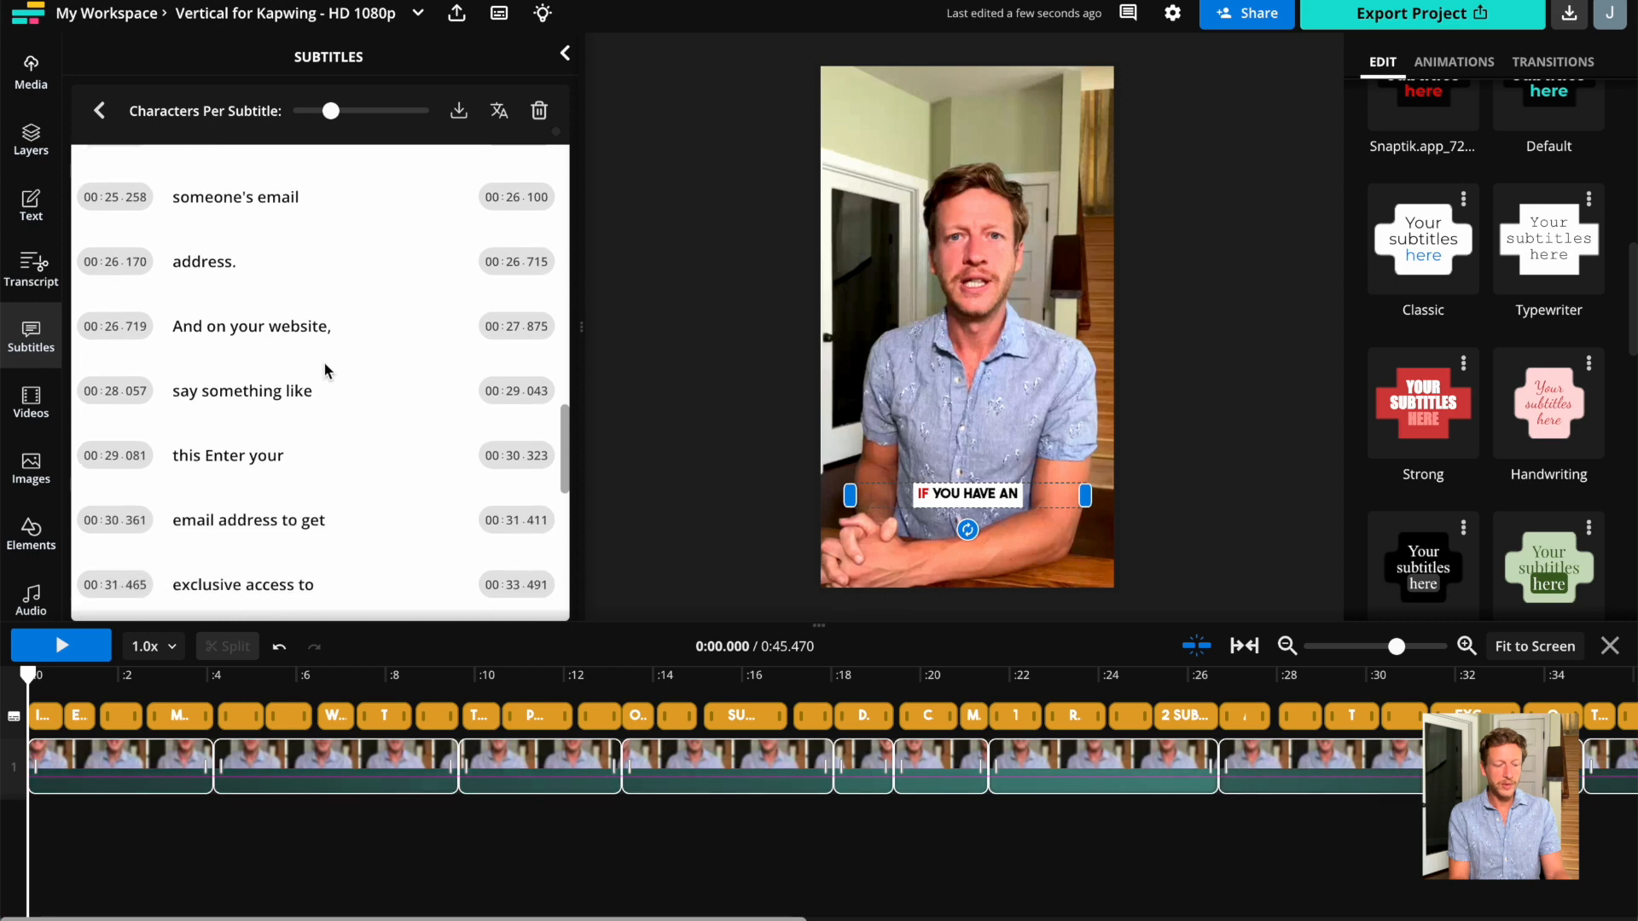
scroll(324, 363, "down", 3)
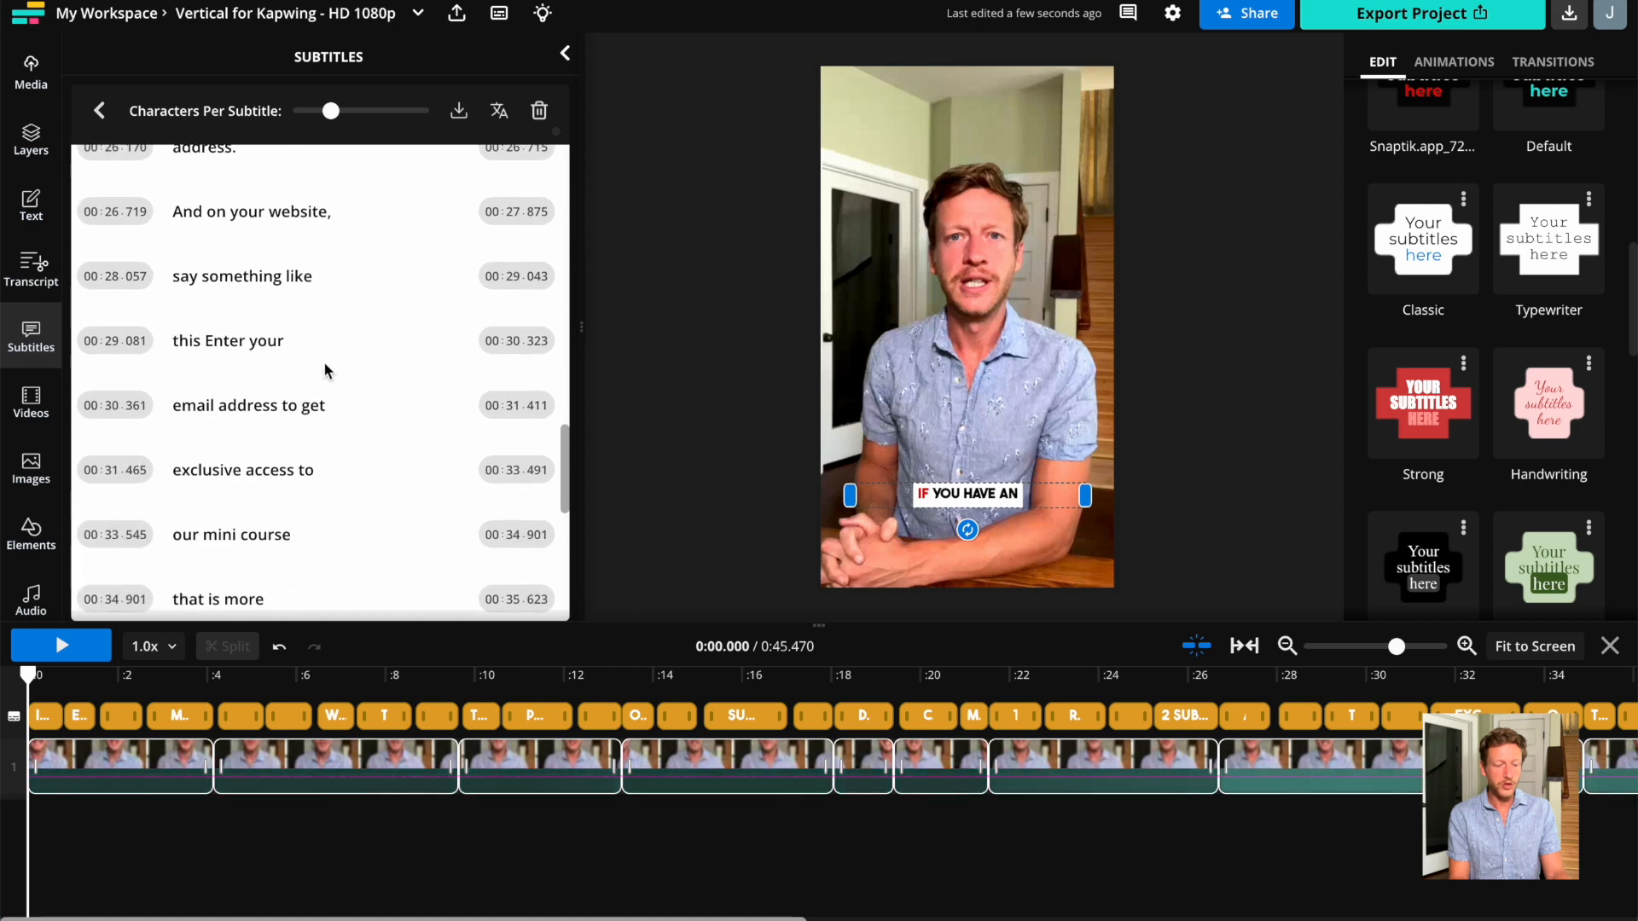
left_click(214, 330)
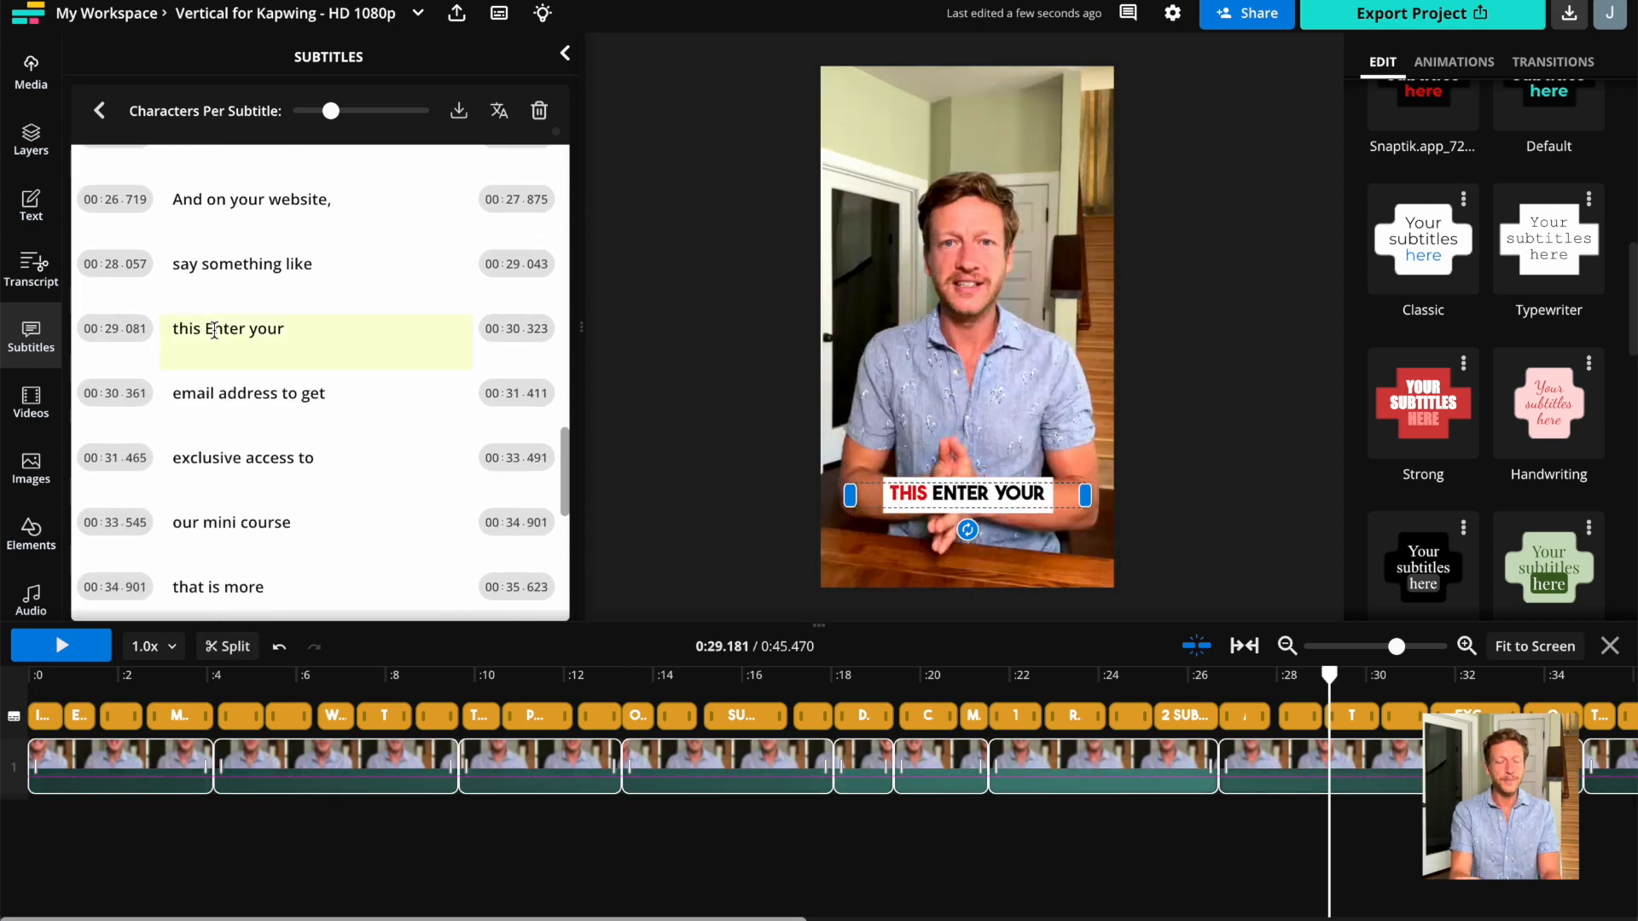
scroll(360, 367, "down", 3)
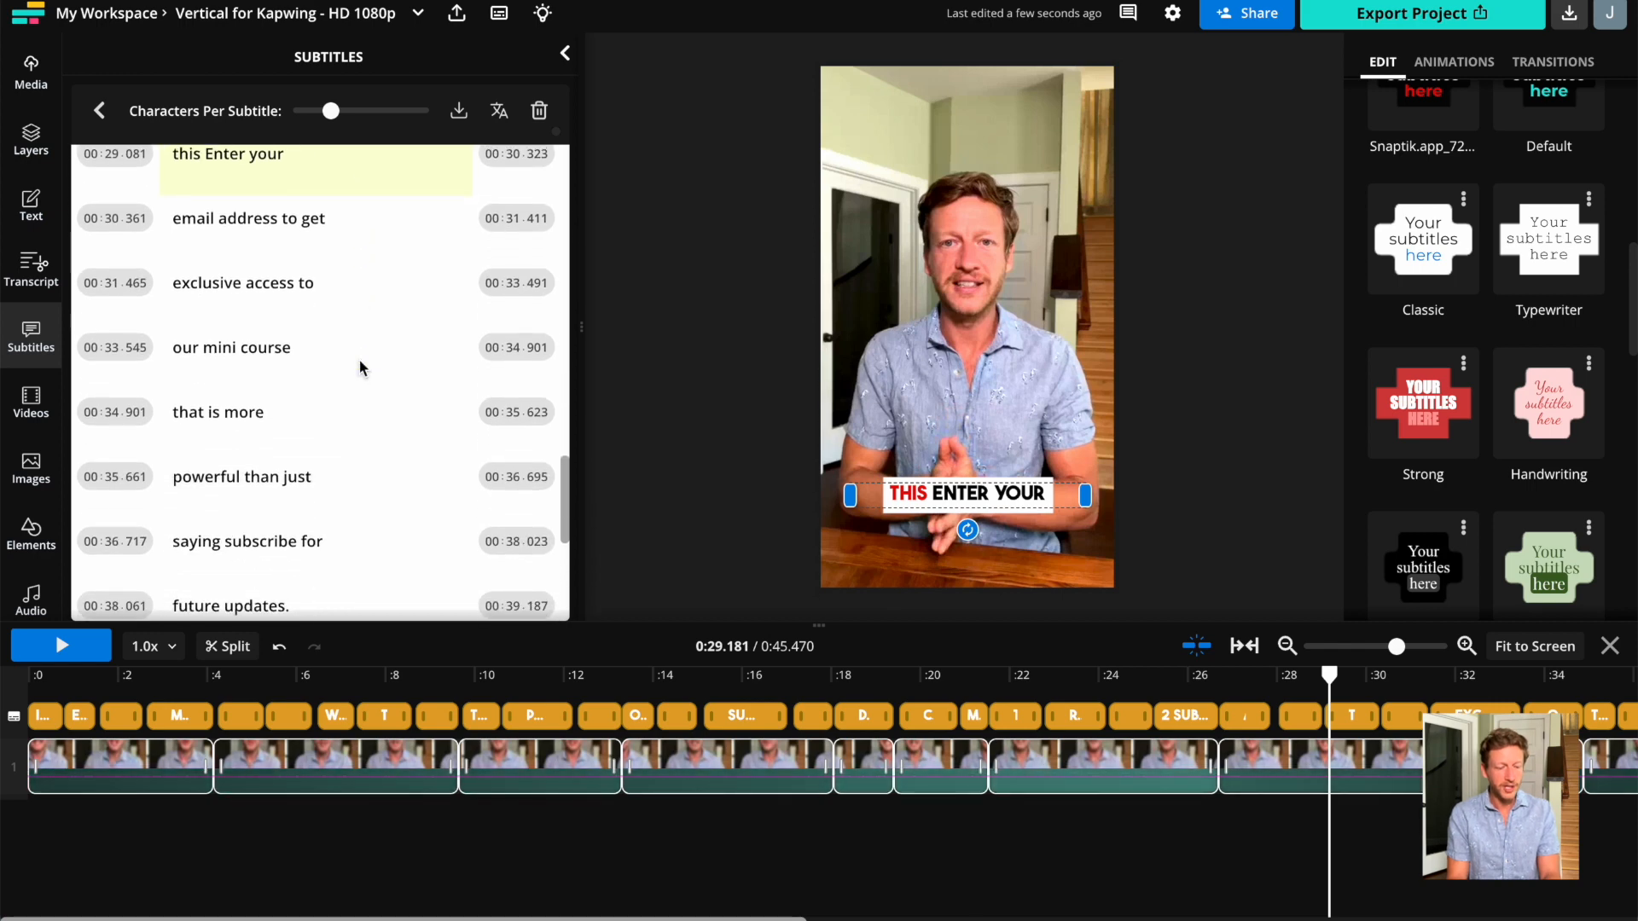
scroll(360, 368, "down", 5)
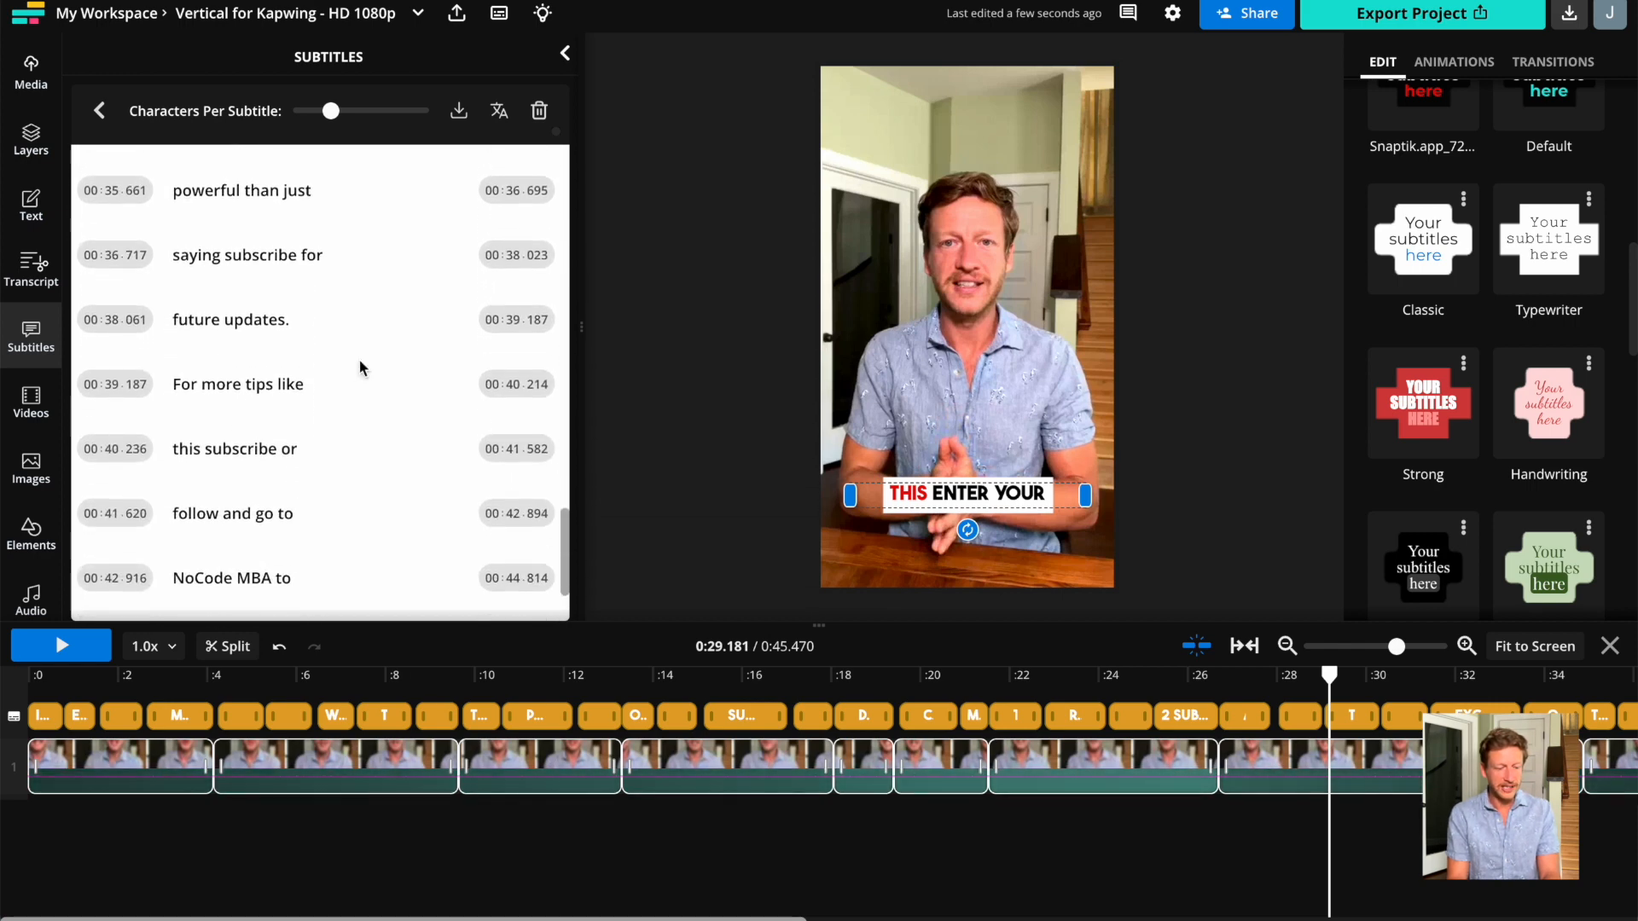
scroll(360, 368, "down", 3)
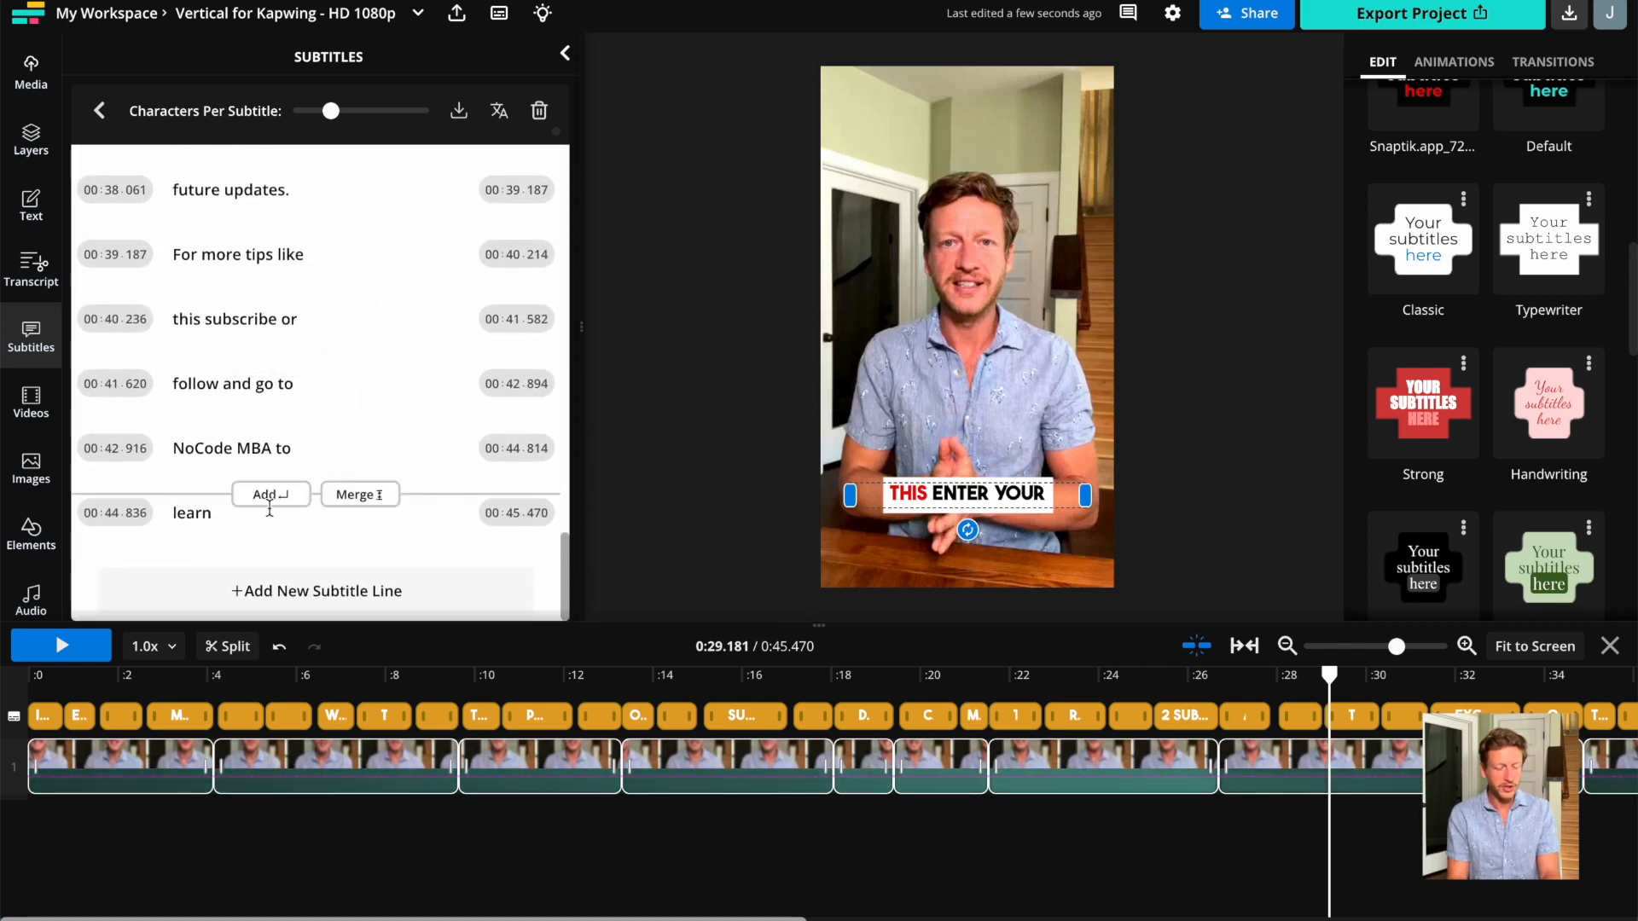
left_click(245, 517)
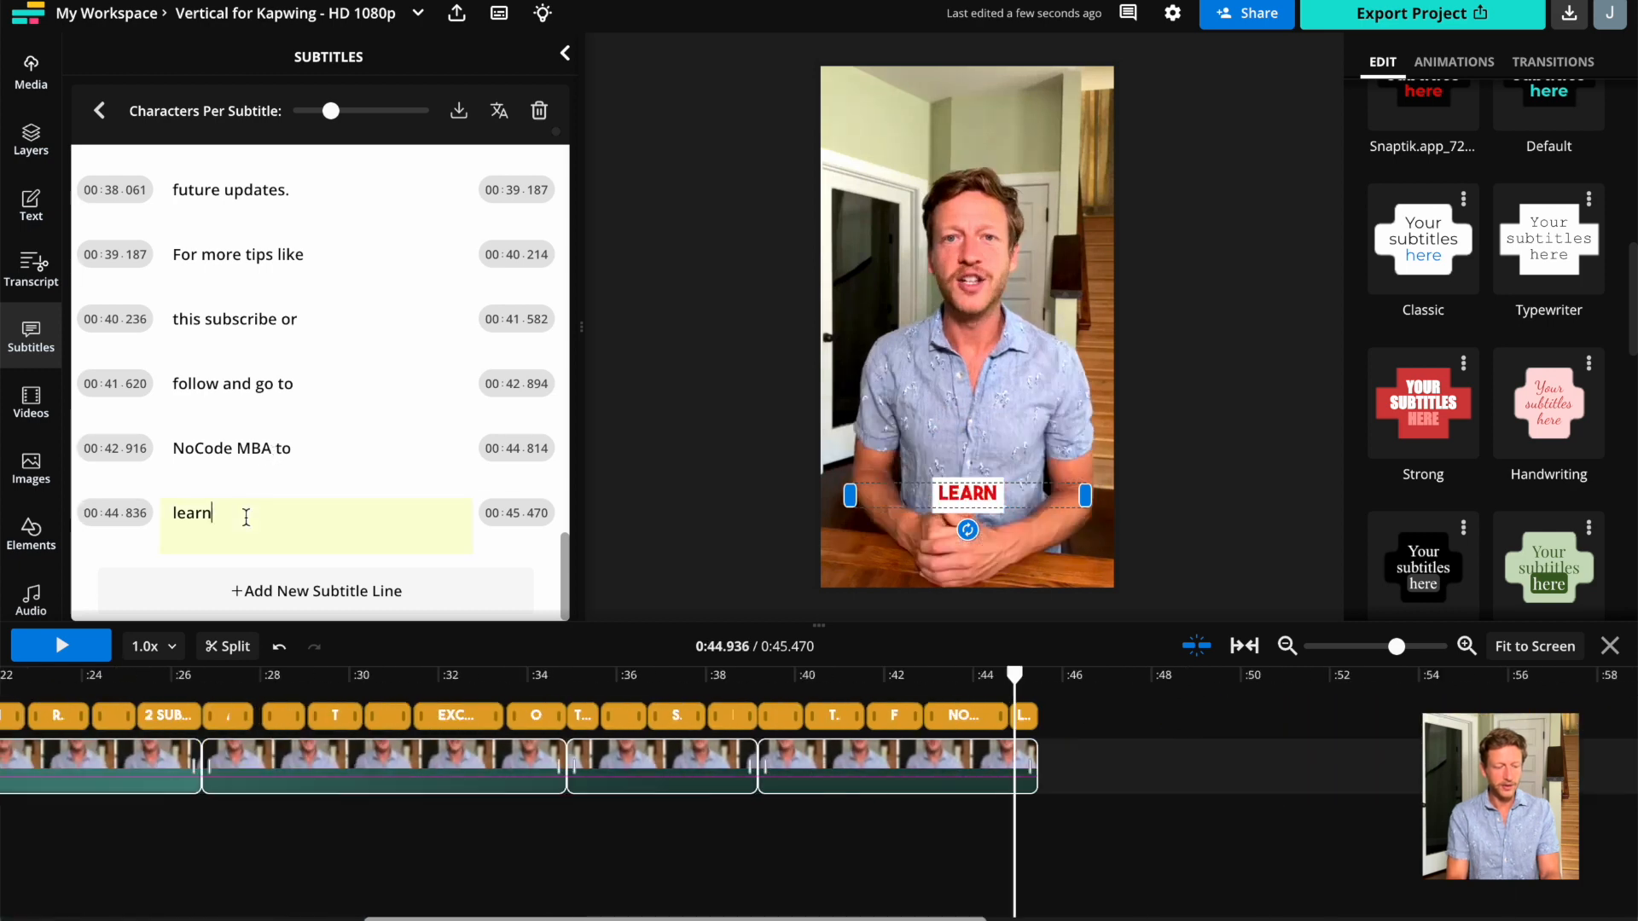
type("more")
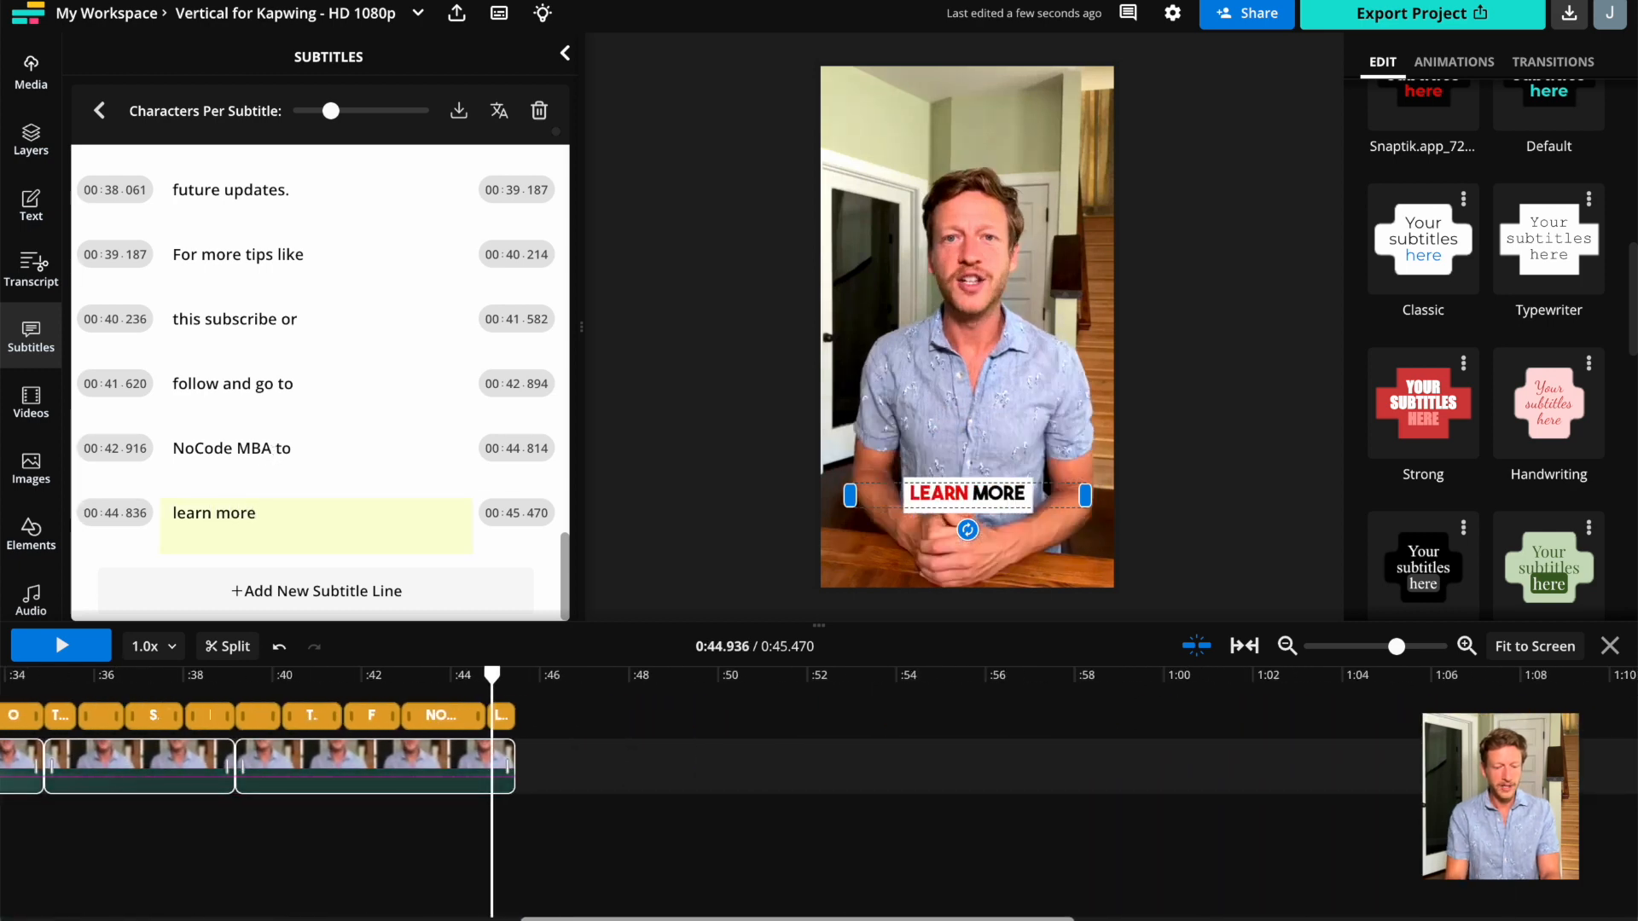
left_click(452, 678)
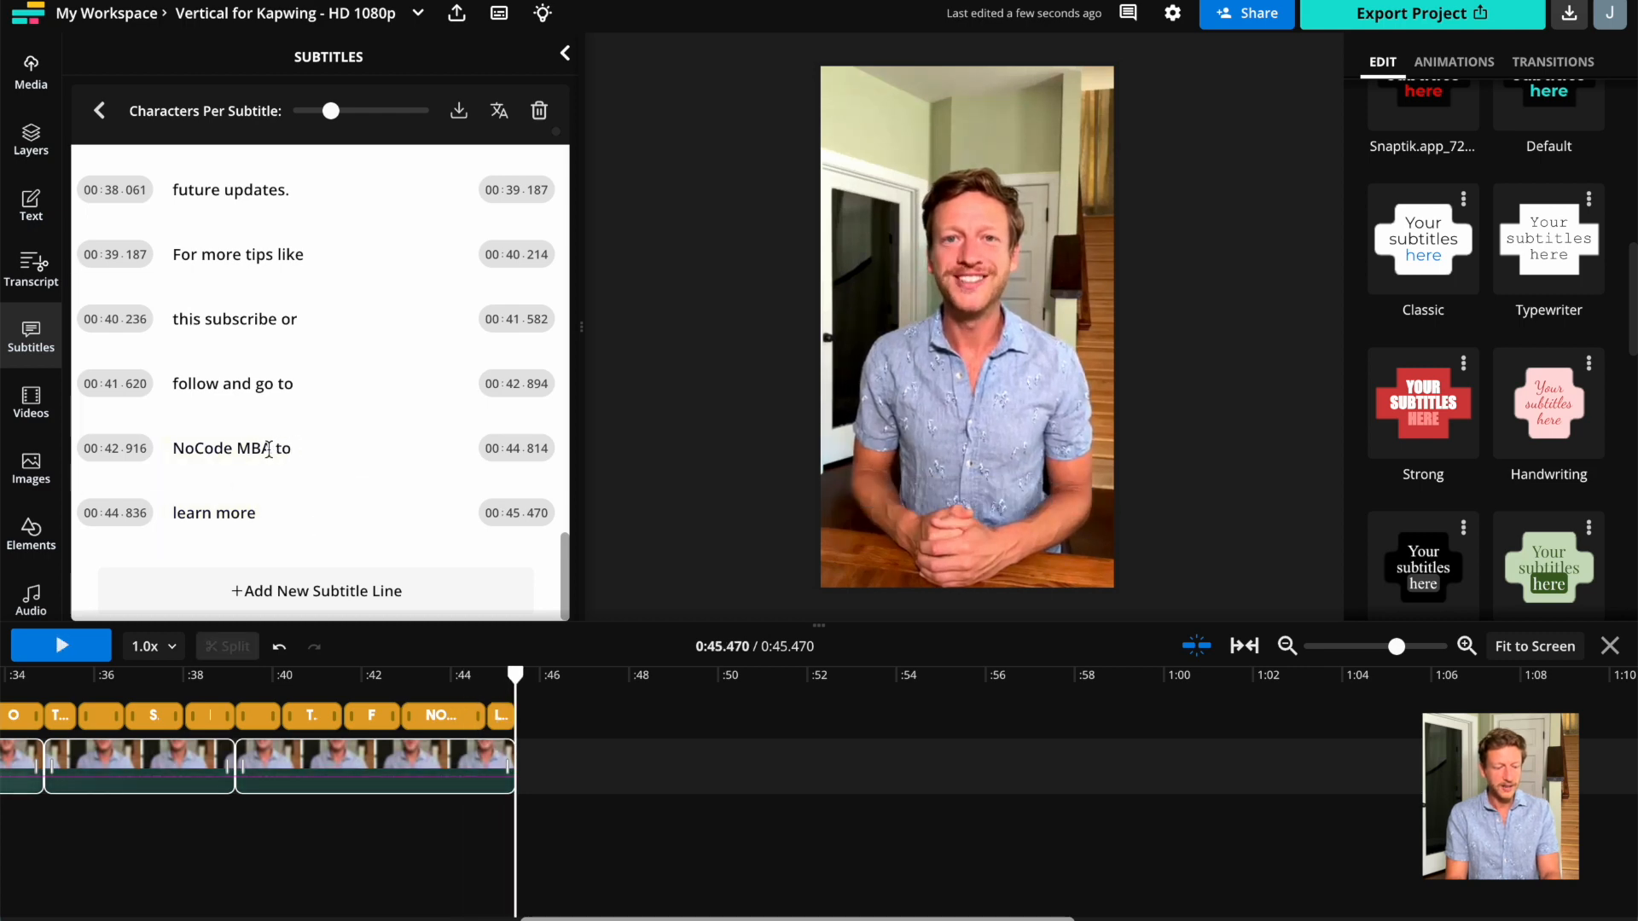
Replace "NoCode MBA" with "nocode.mba" in the second-to-last subtitle line.
left_click_drag(269, 449, 173, 450)
type("n")
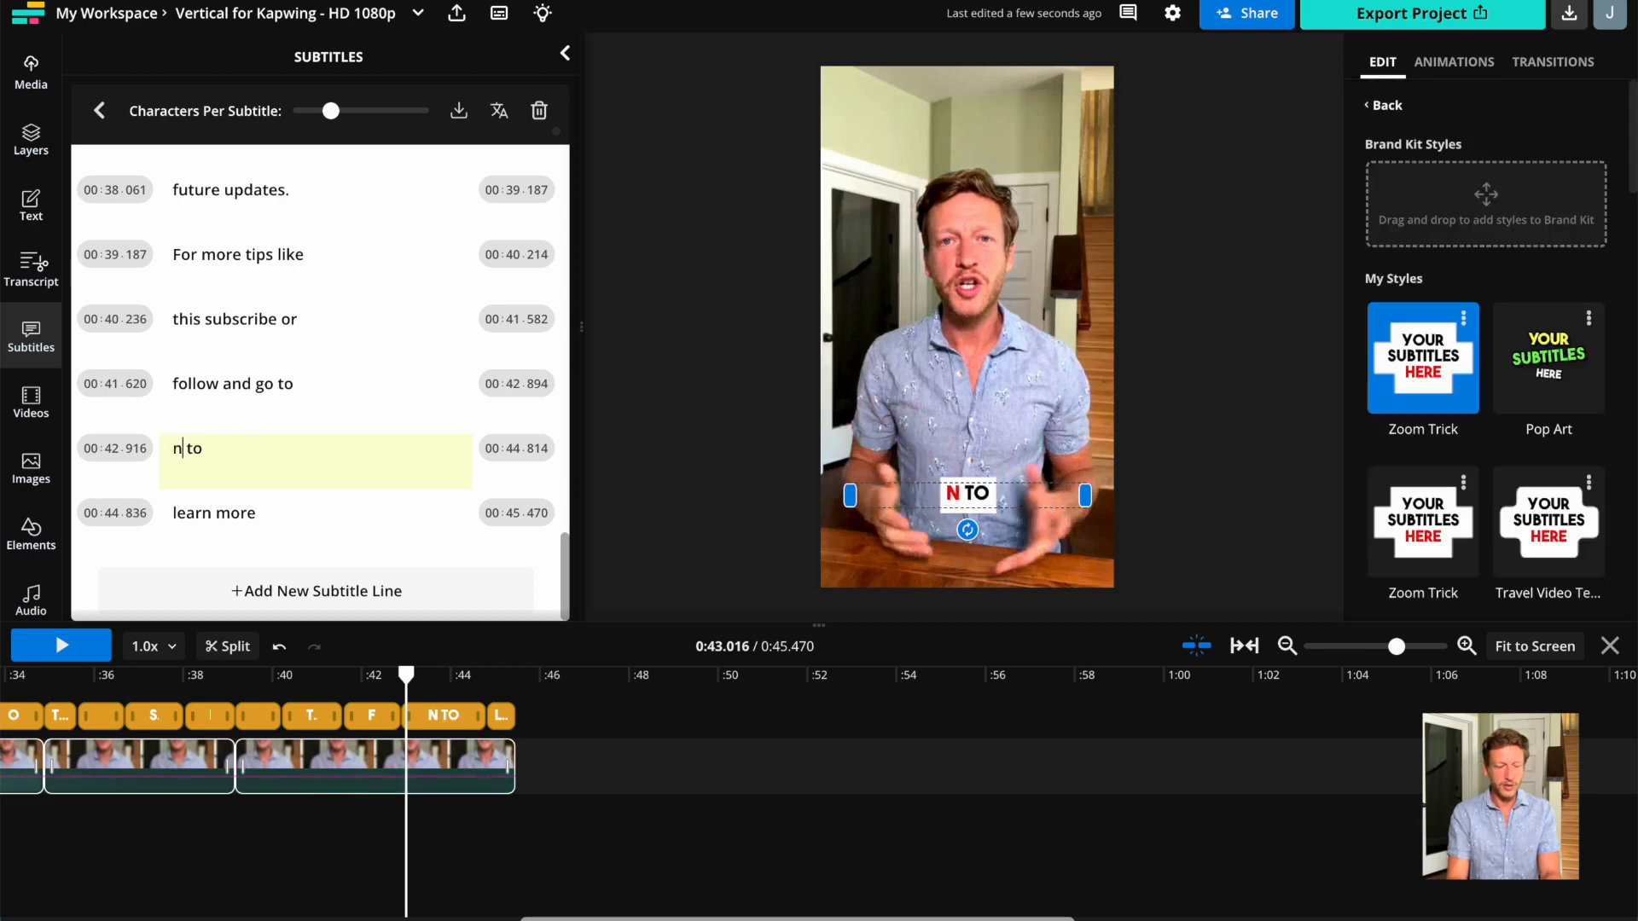
type("ocode.")
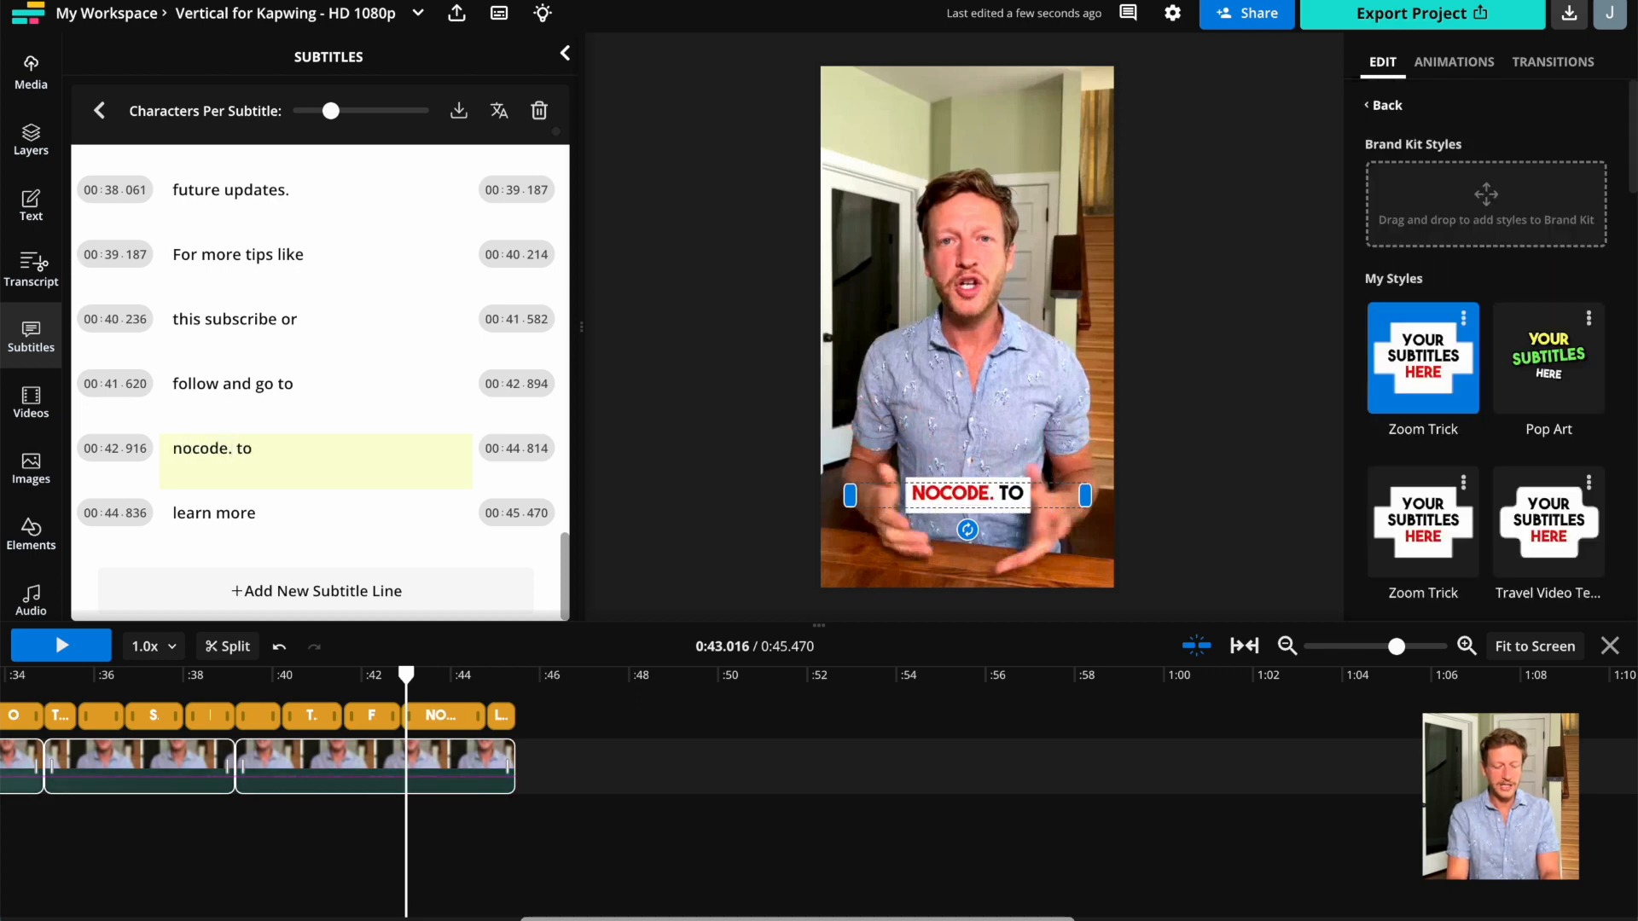
type("mba")
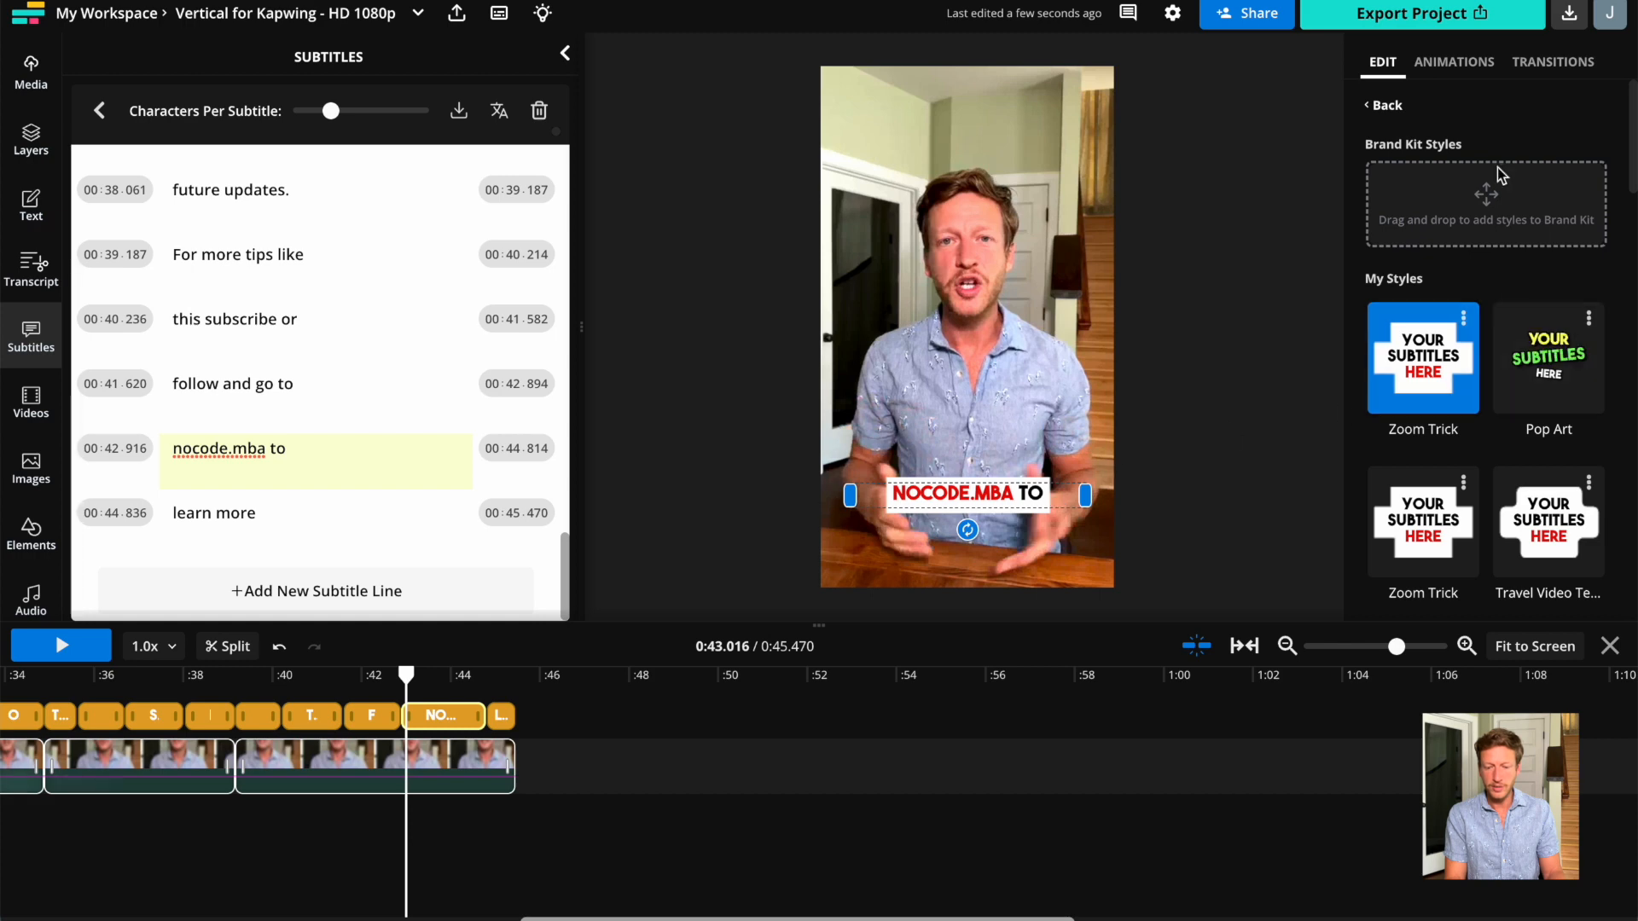
Examine the subtitle style presets, the font, text color and background settings, and the animation and transition options.
scroll(1509, 418, "down", 10)
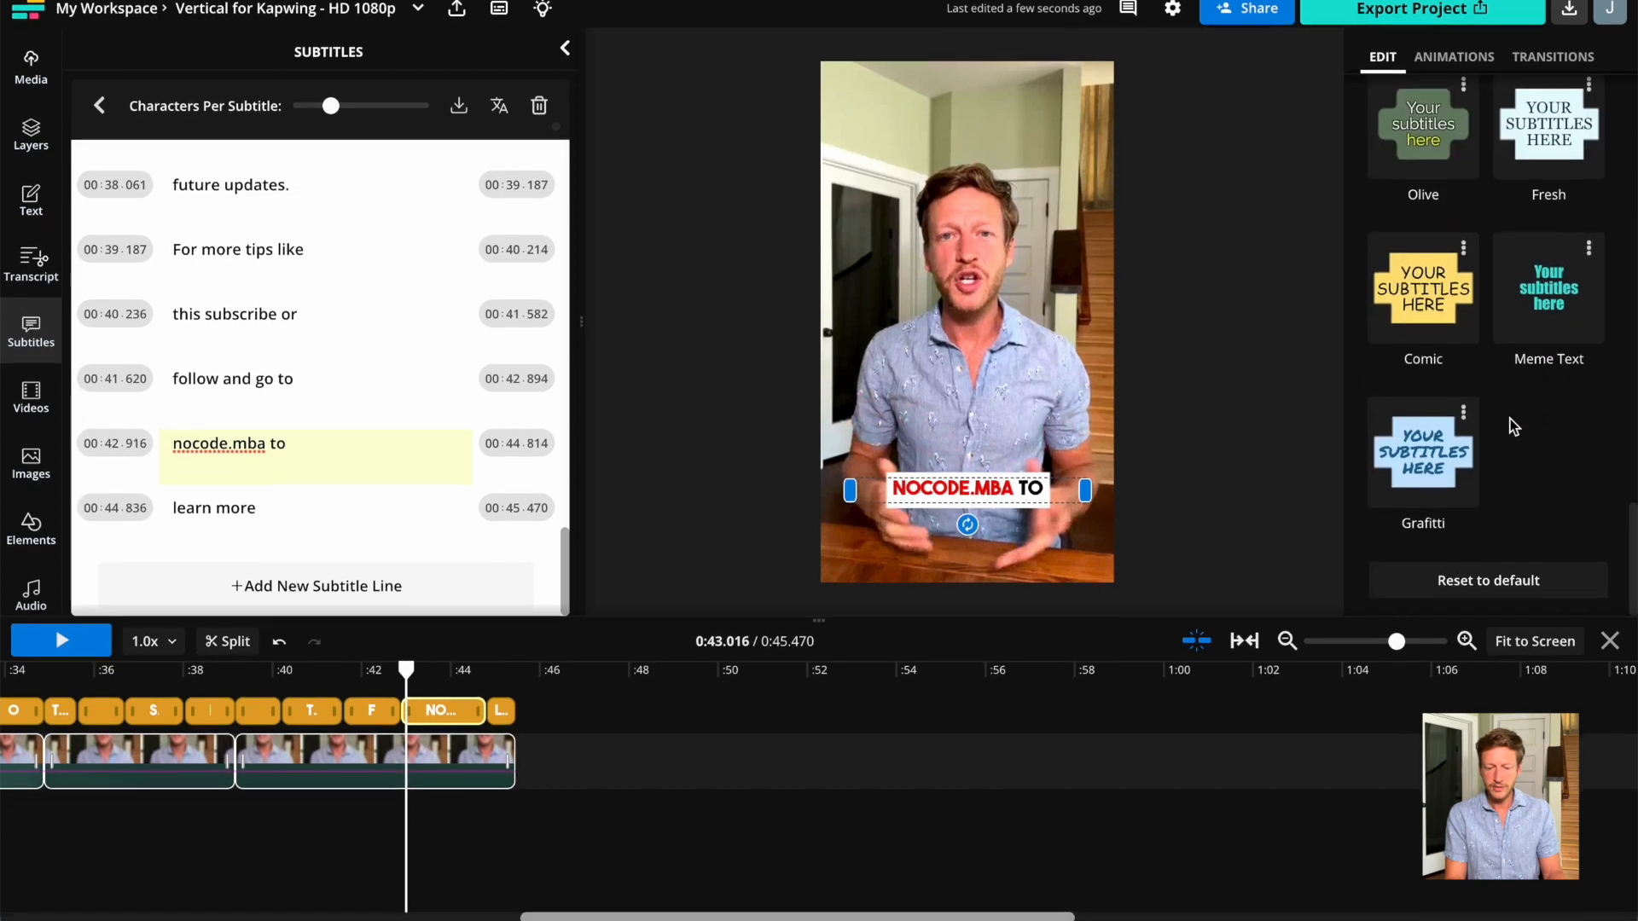
scroll(1509, 418, "up", 10)
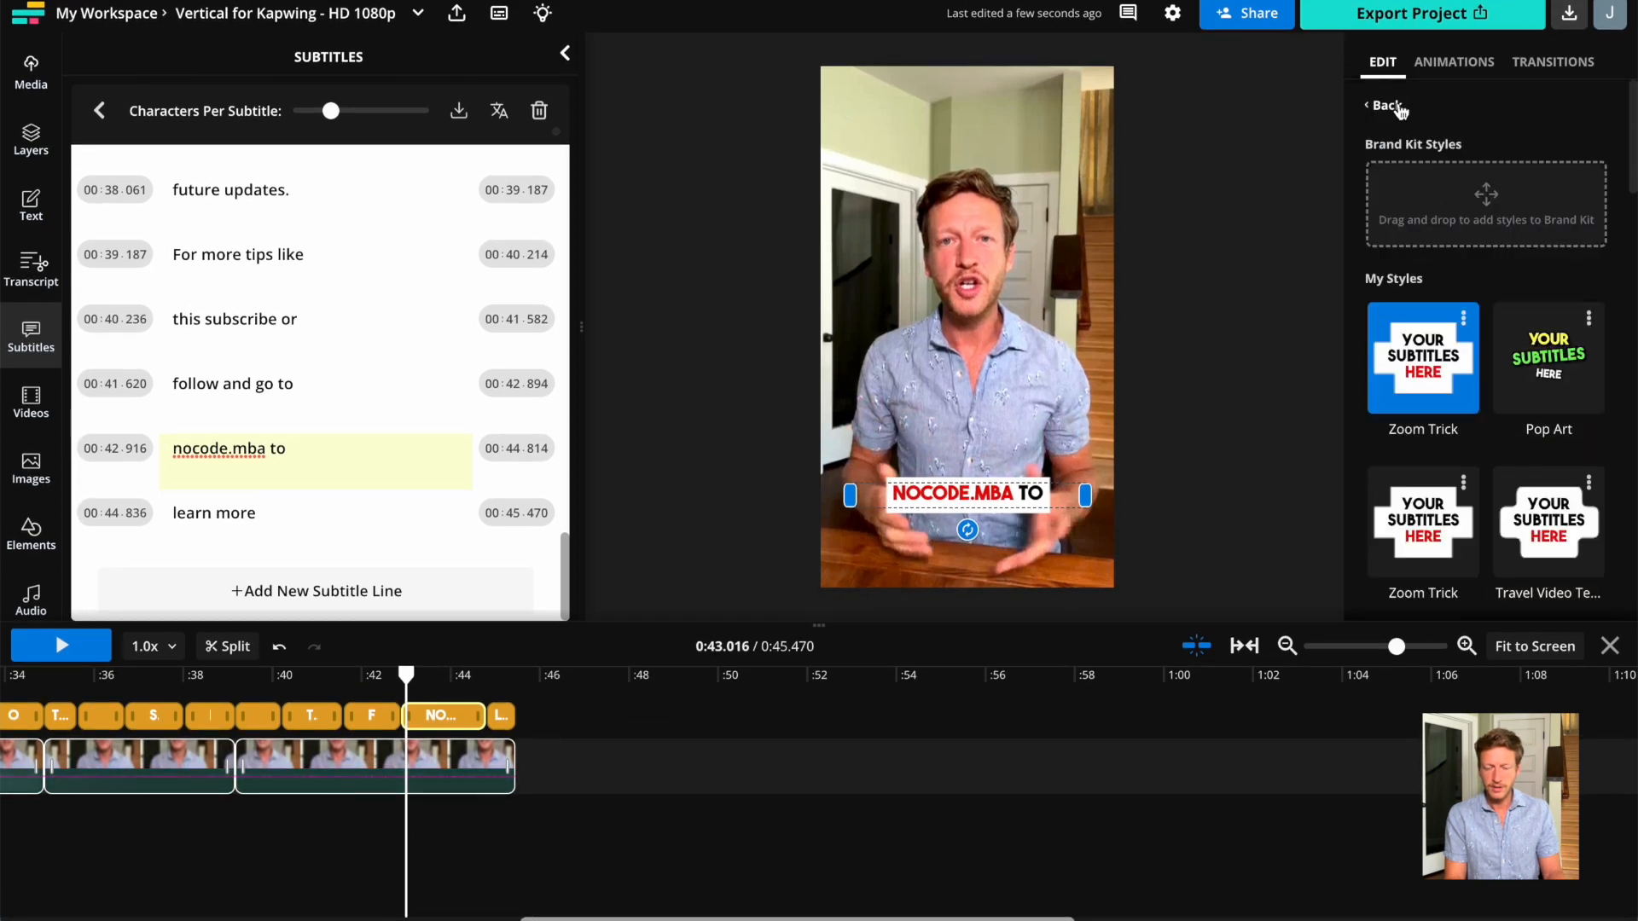
left_click(1385, 106)
scroll(1495, 263, "down", 1)
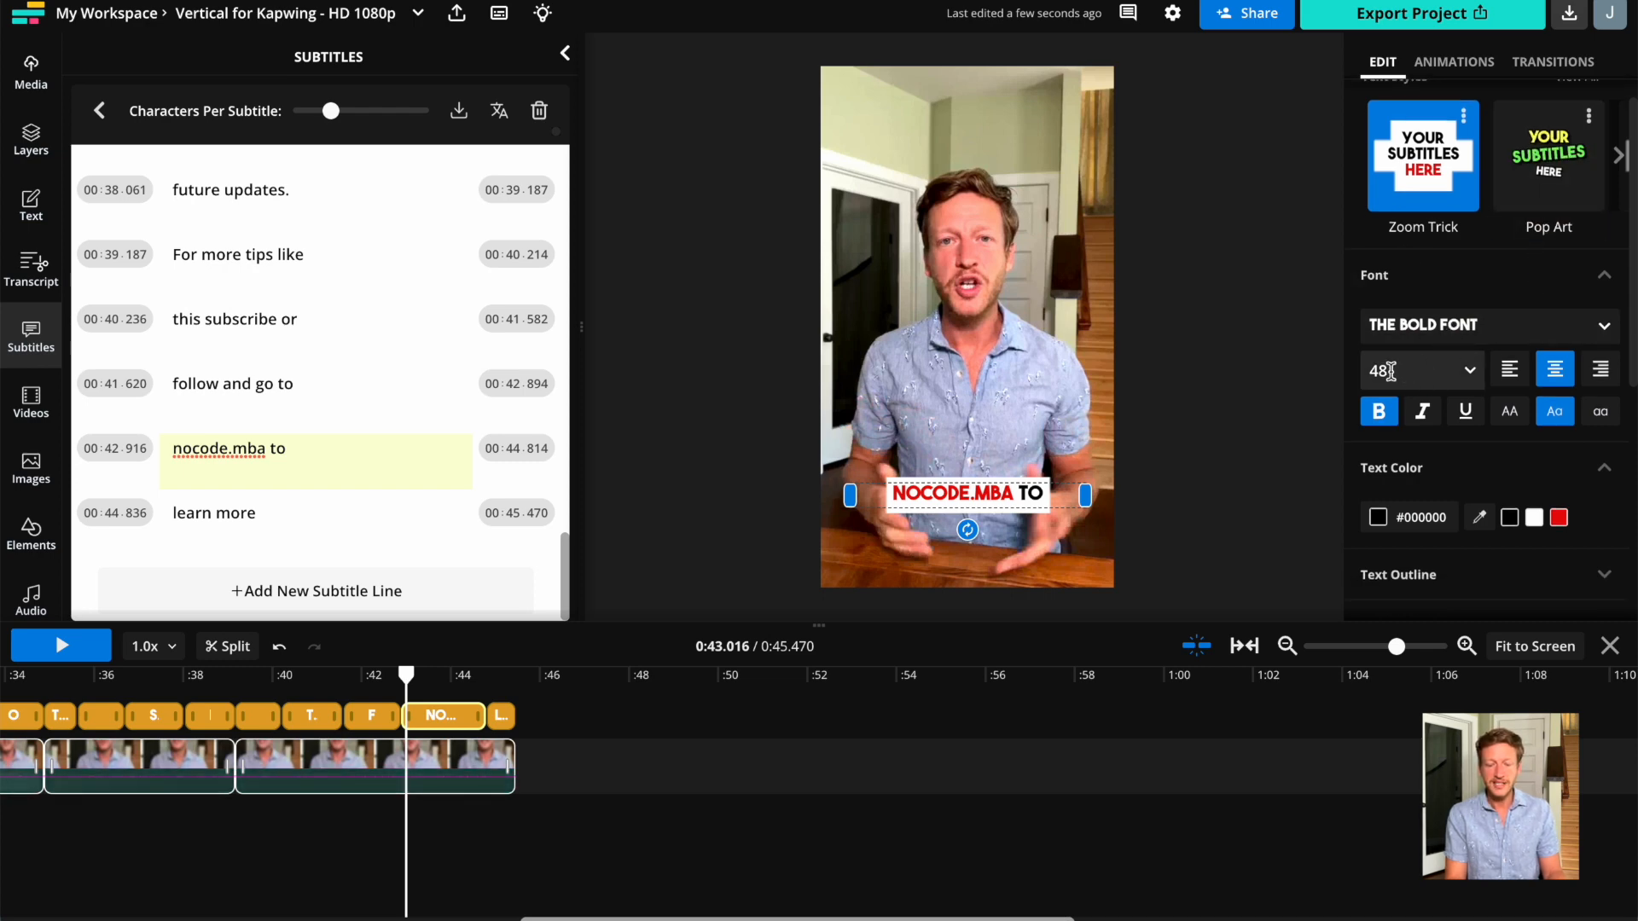
scroll(1517, 455, "down", 3)
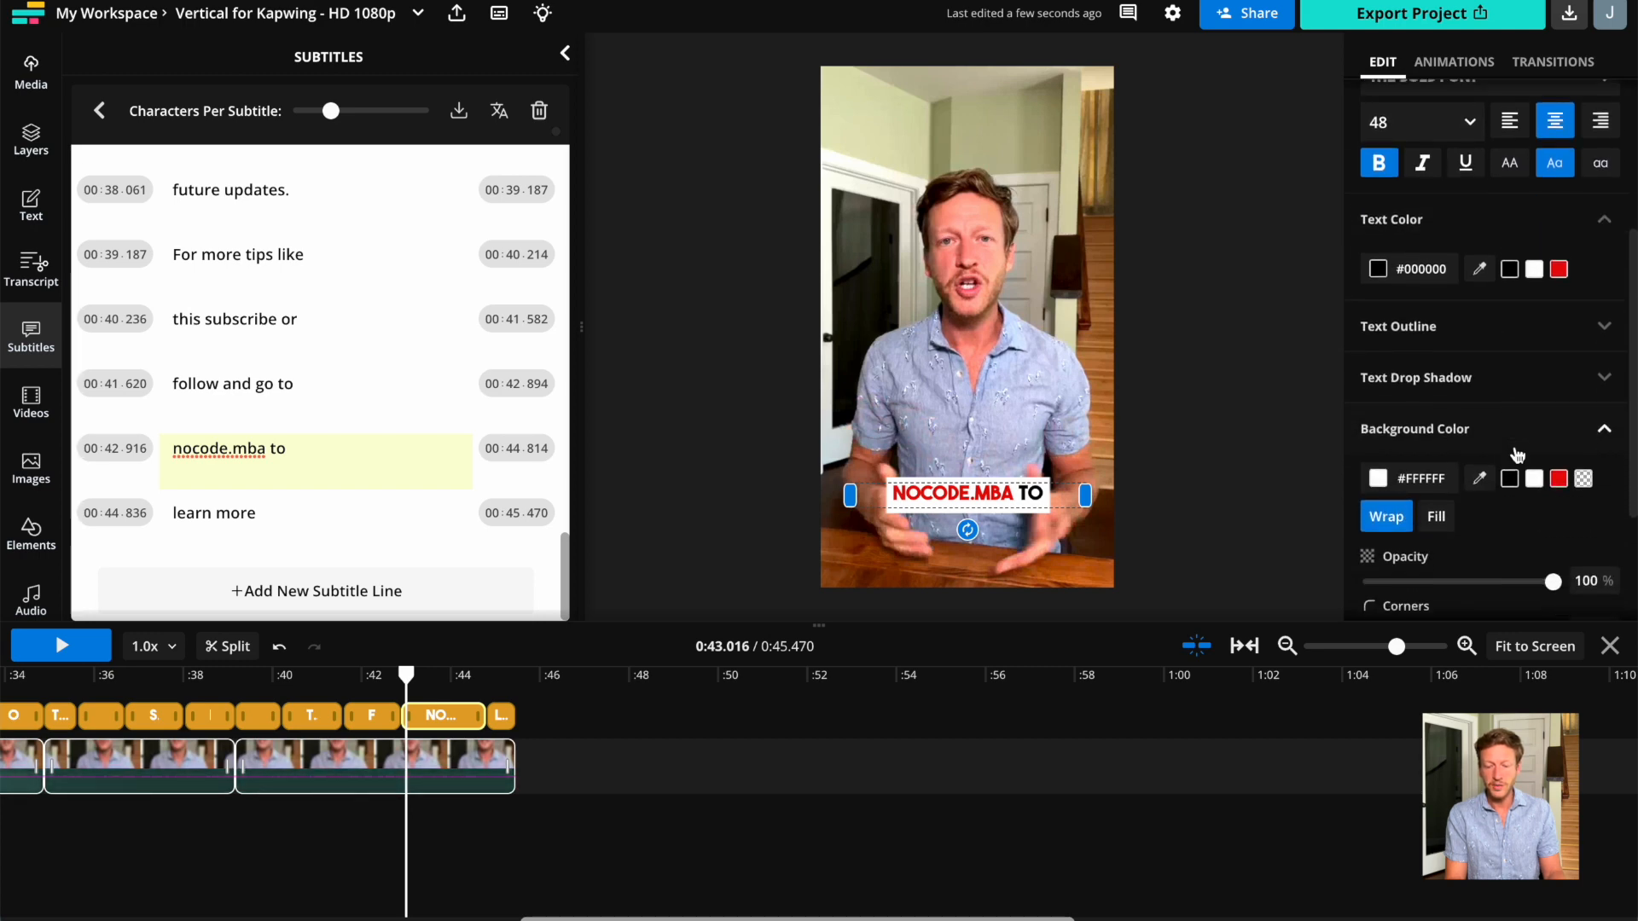
scroll(1517, 452, "down", 1)
scroll(1518, 450, "up", 1)
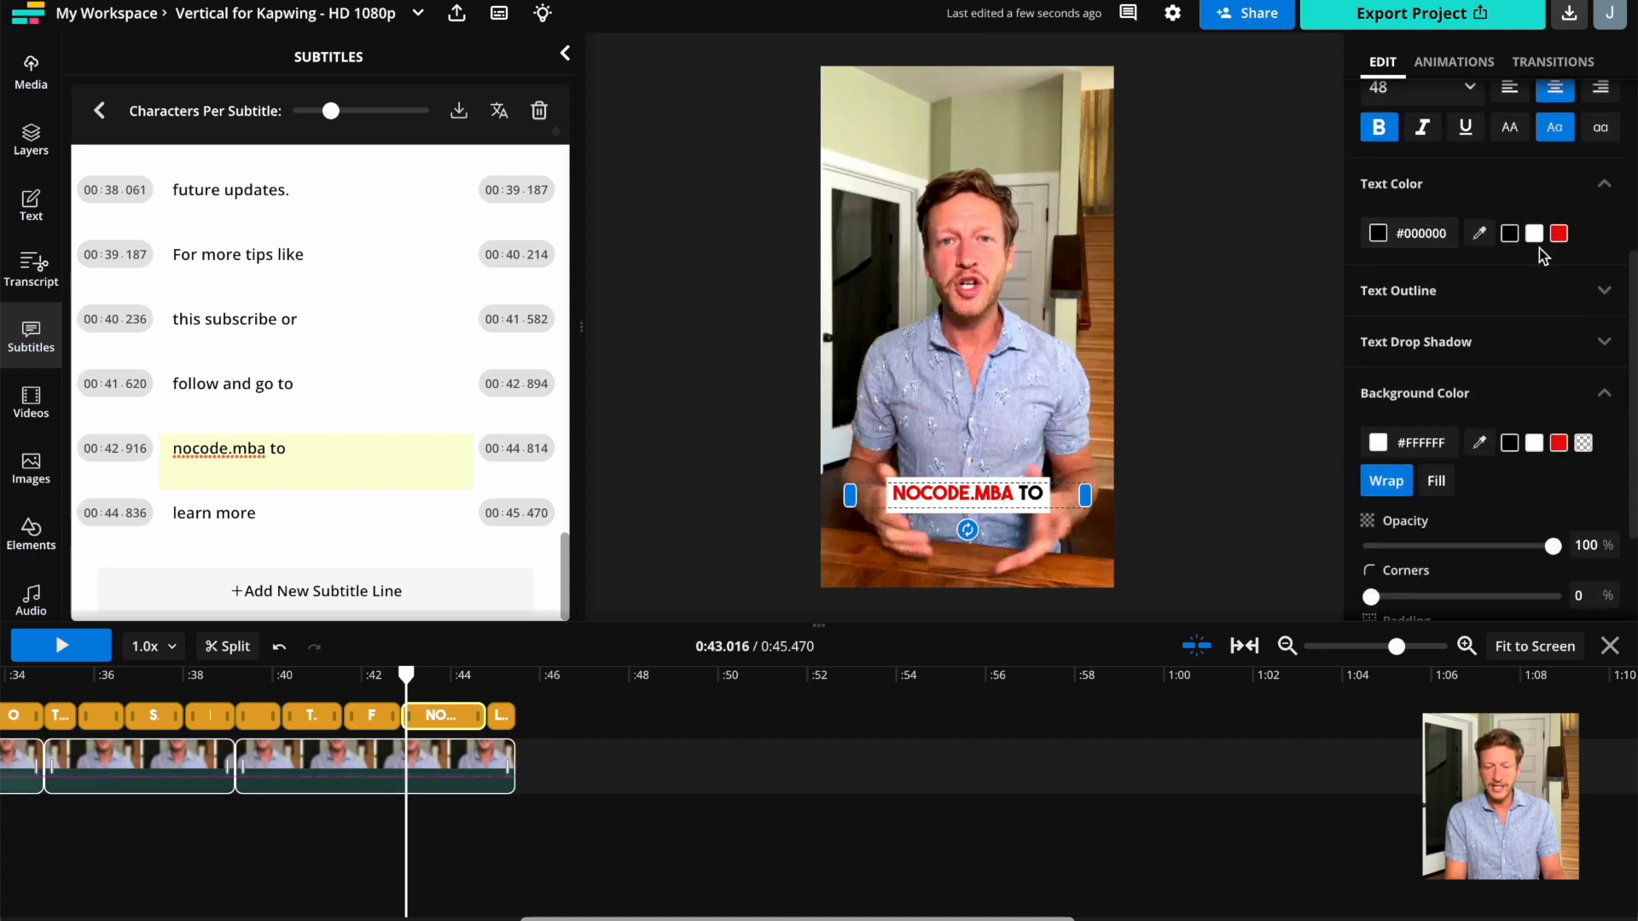
scroll(1506, 495, "down", 1)
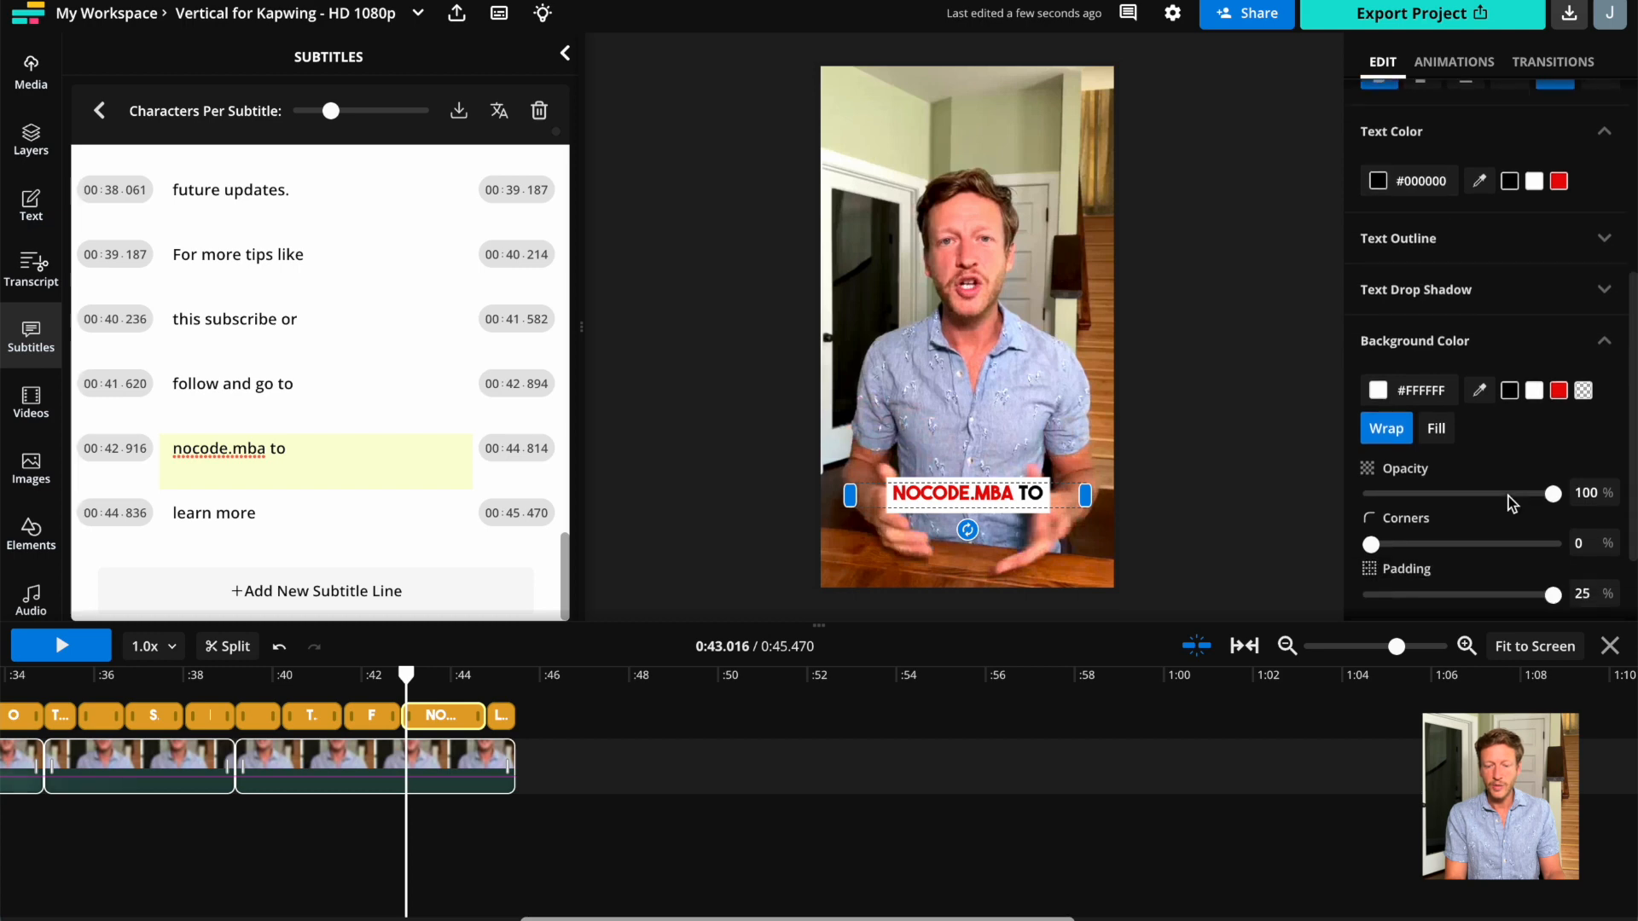
scroll(1511, 503, "down", 1)
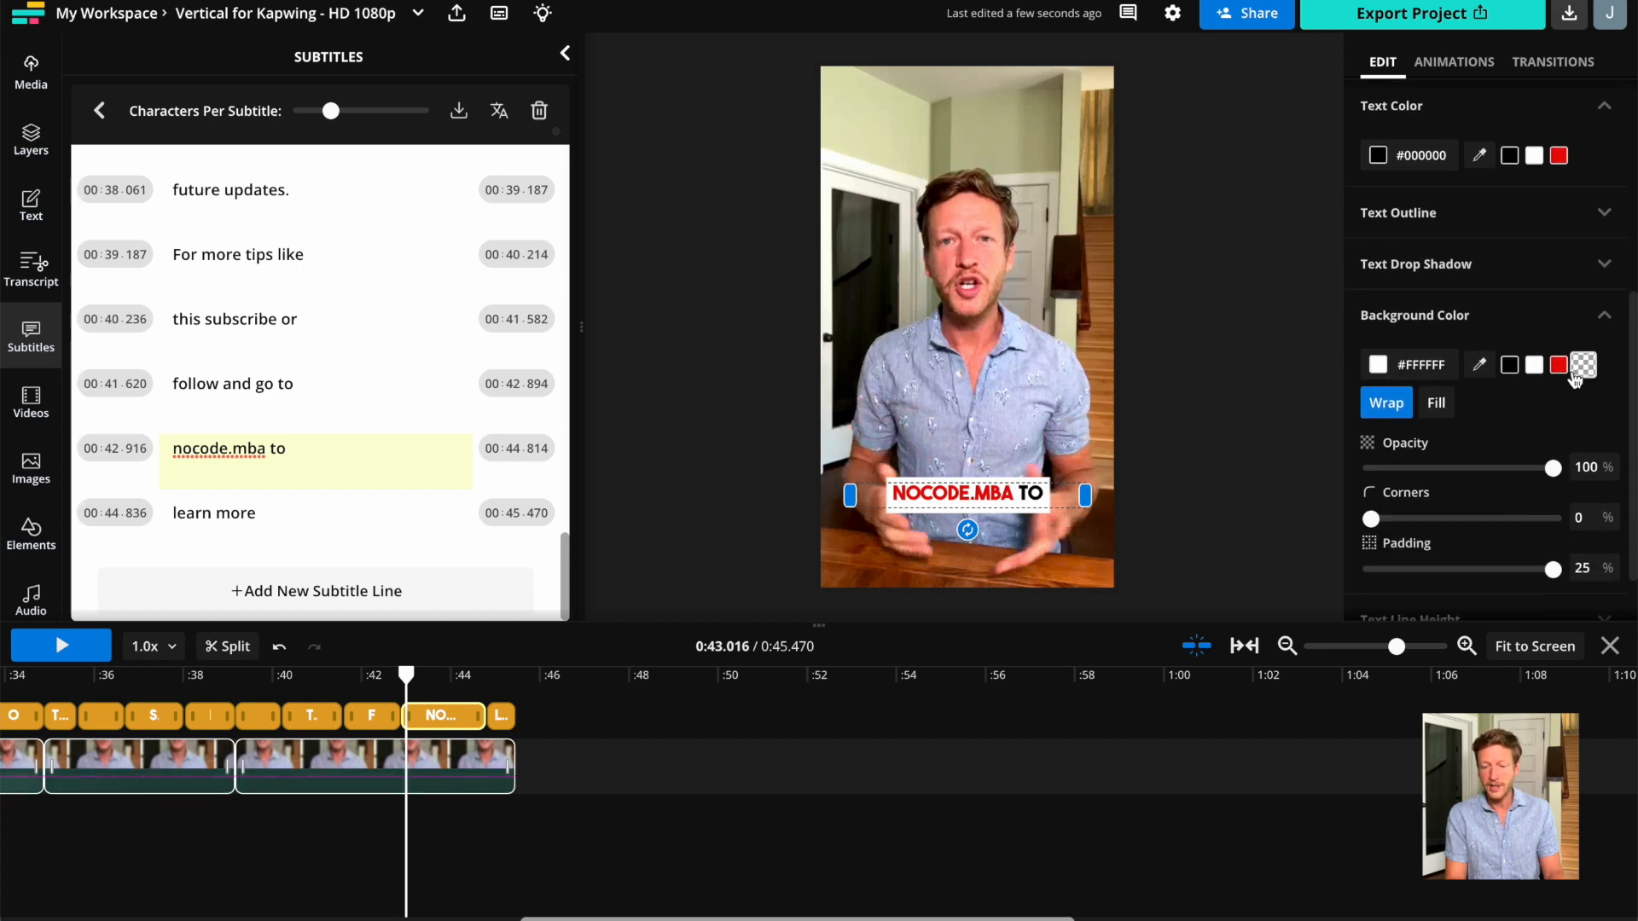
scroll(1560, 384, "down", 1)
left_click(1454, 61)
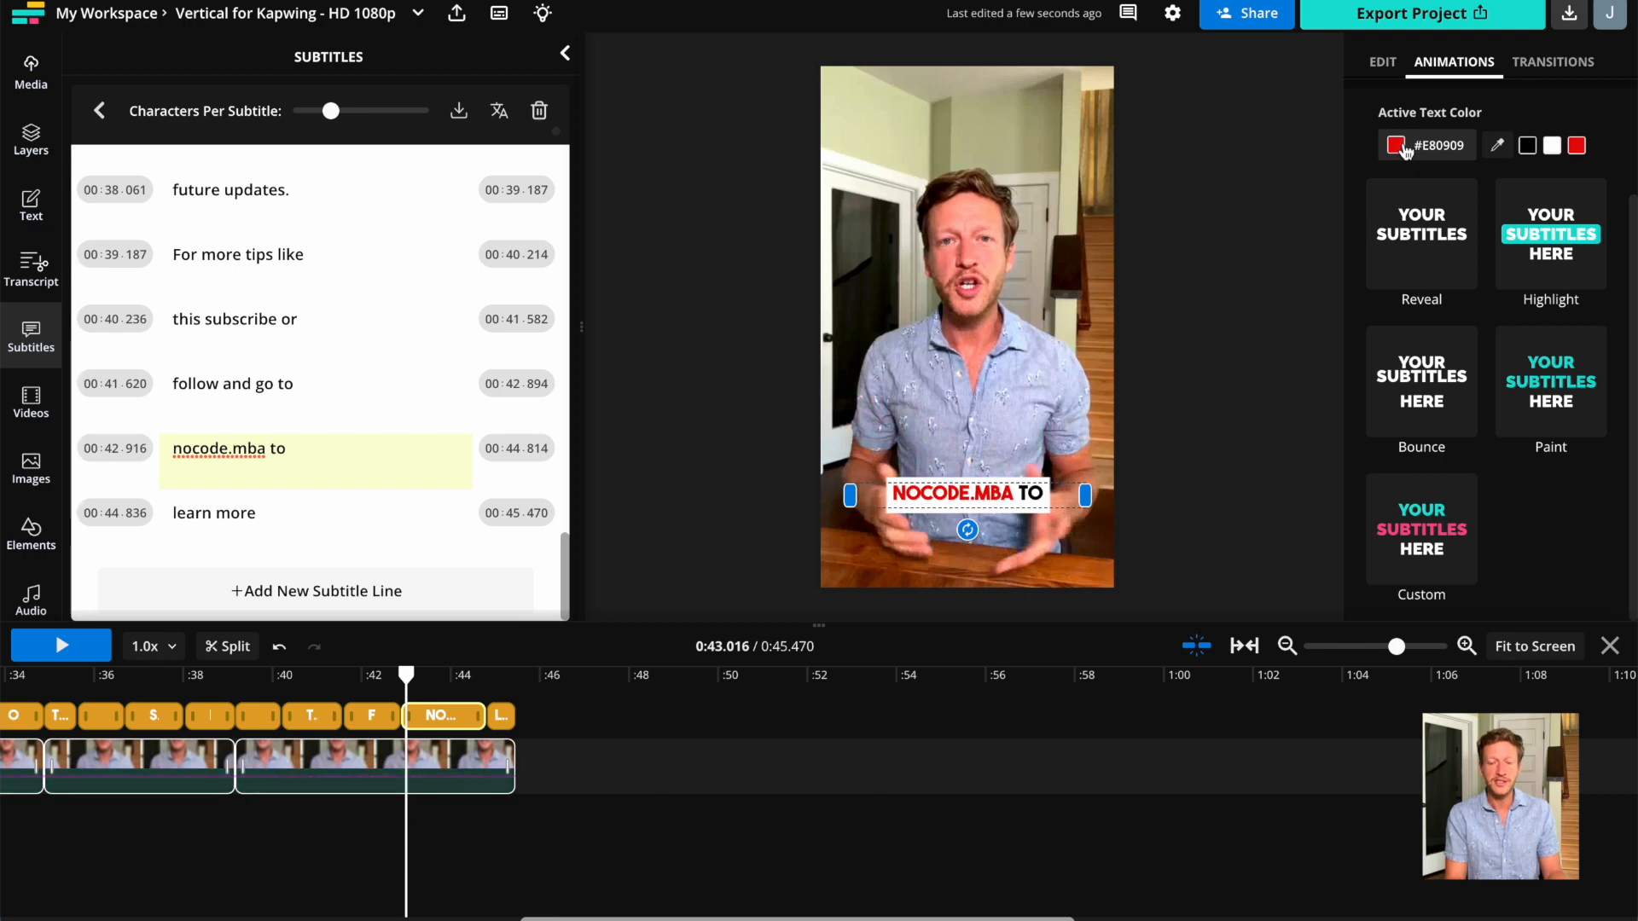
left_click(1553, 61)
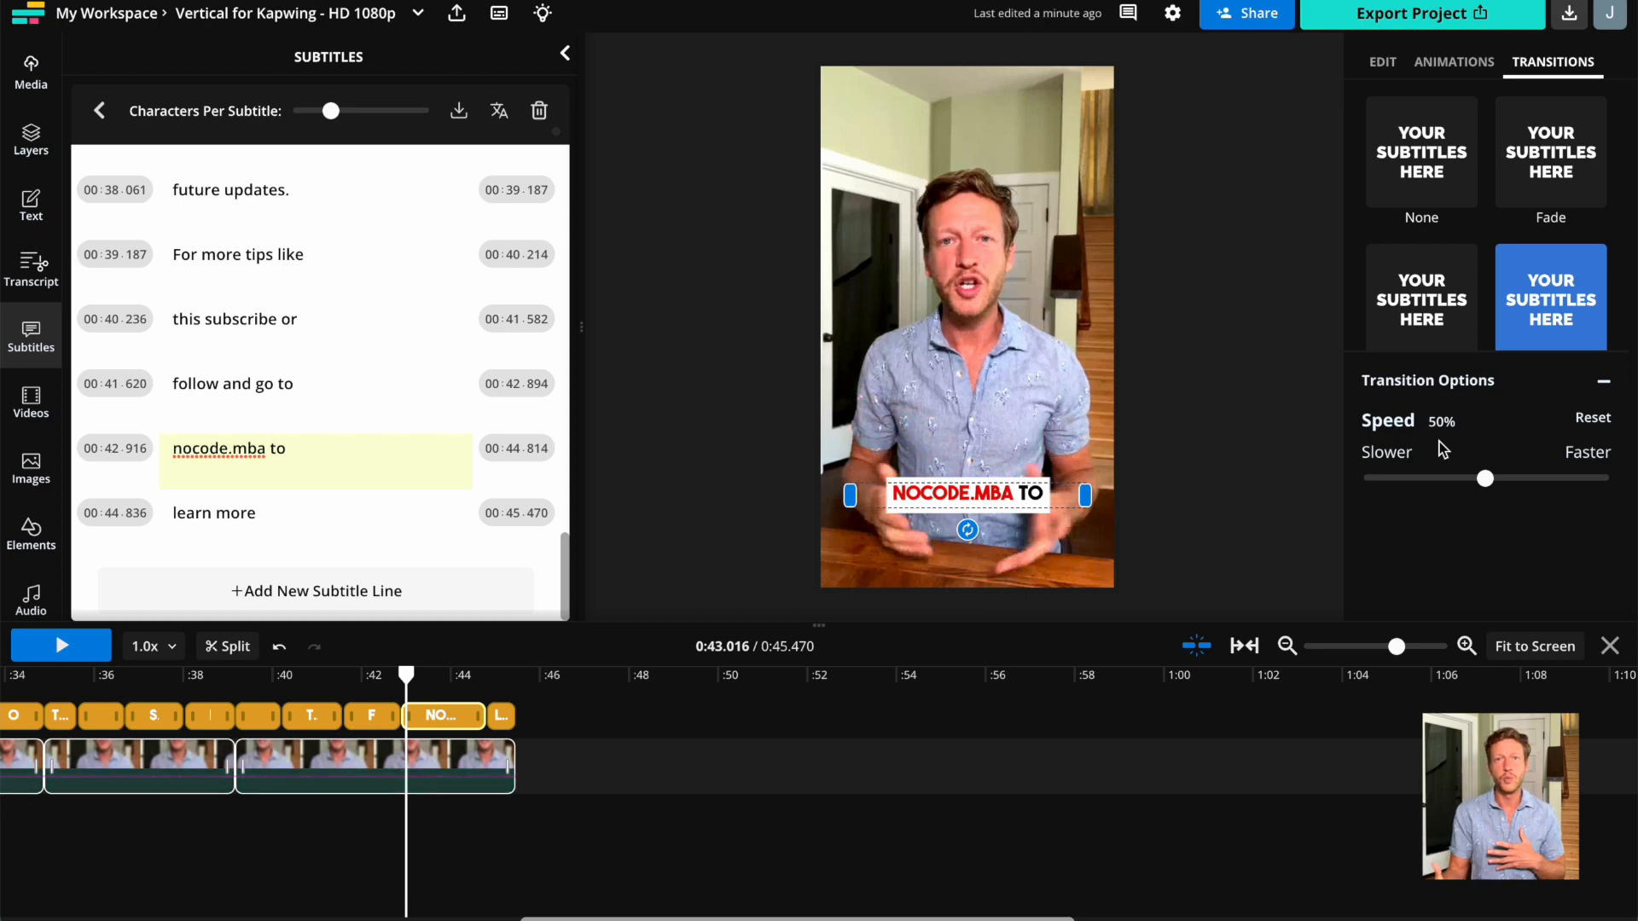
Move the subtitles up to the speaker's chest, about two thirds of the way down the video frame.
left_click_drag(1042, 538, 1035, 438)
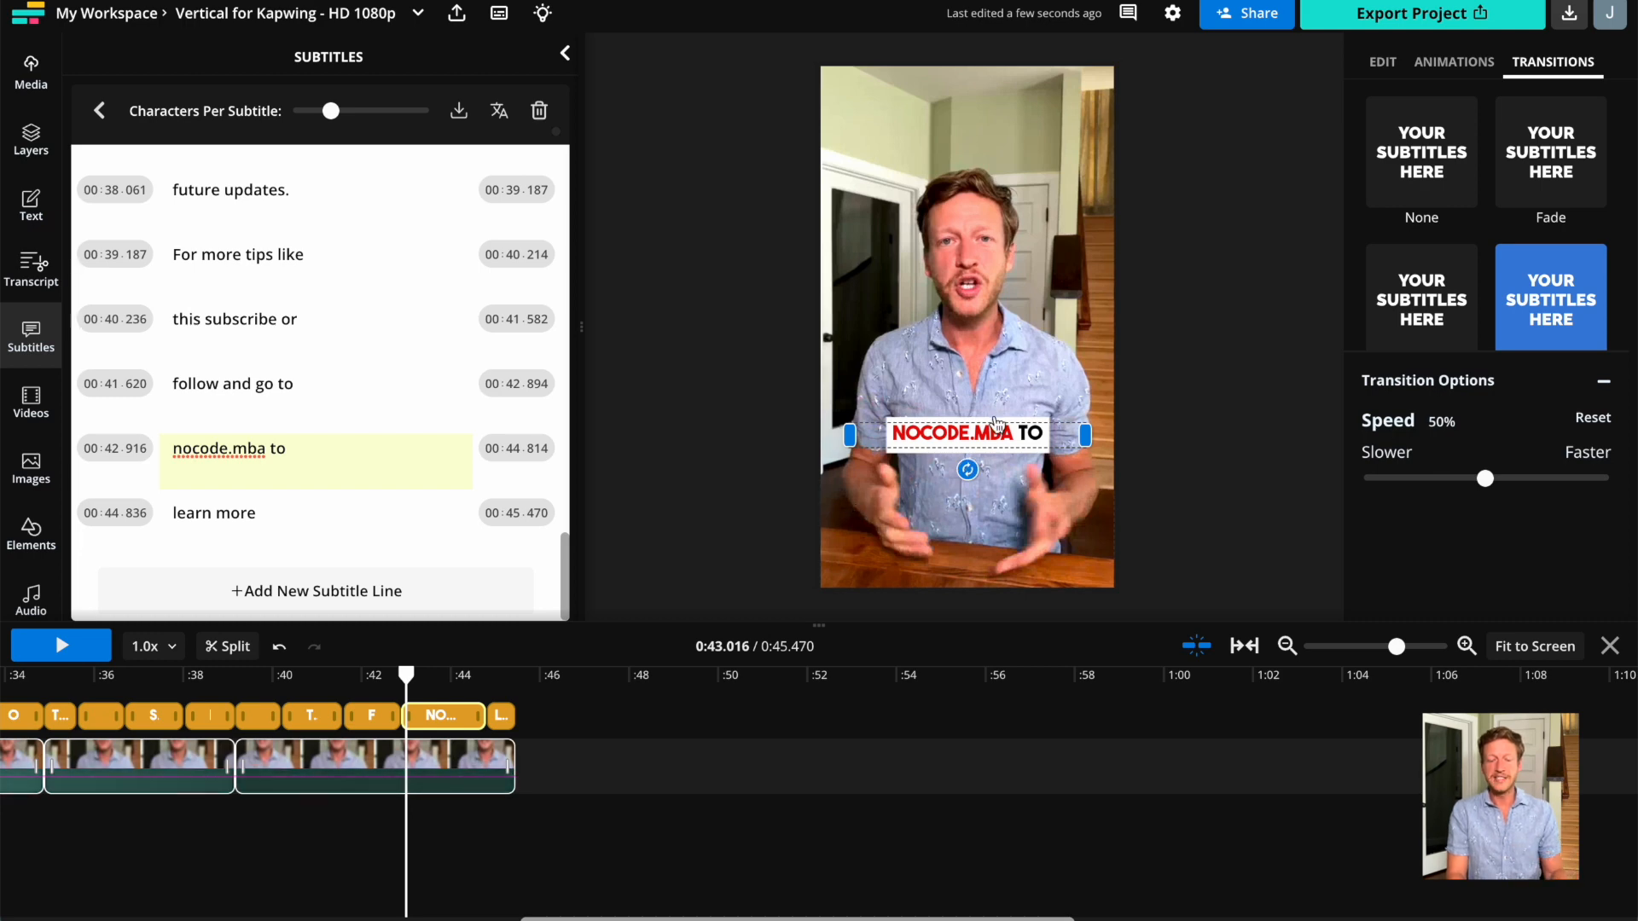
left_click_drag(1035, 449, 1037, 427)
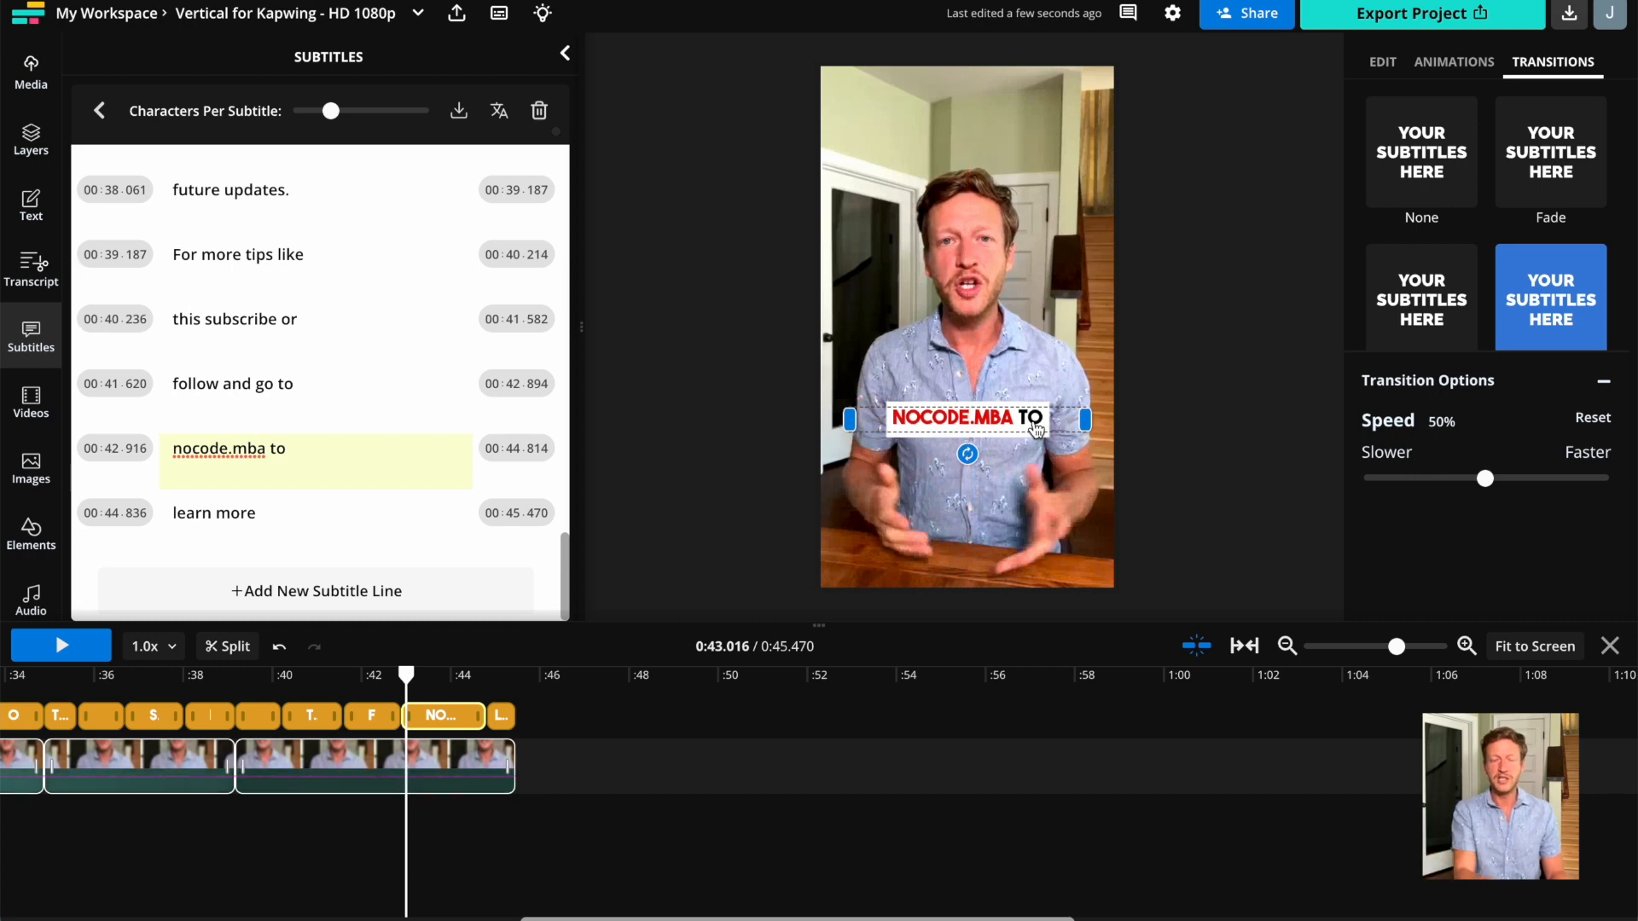
left_click_drag(1036, 428, 1037, 341)
Add a sample text in the red-on-white style at 0:43.016 and move it to the top of the video frame, above the speaker's head.
left_click(32, 208)
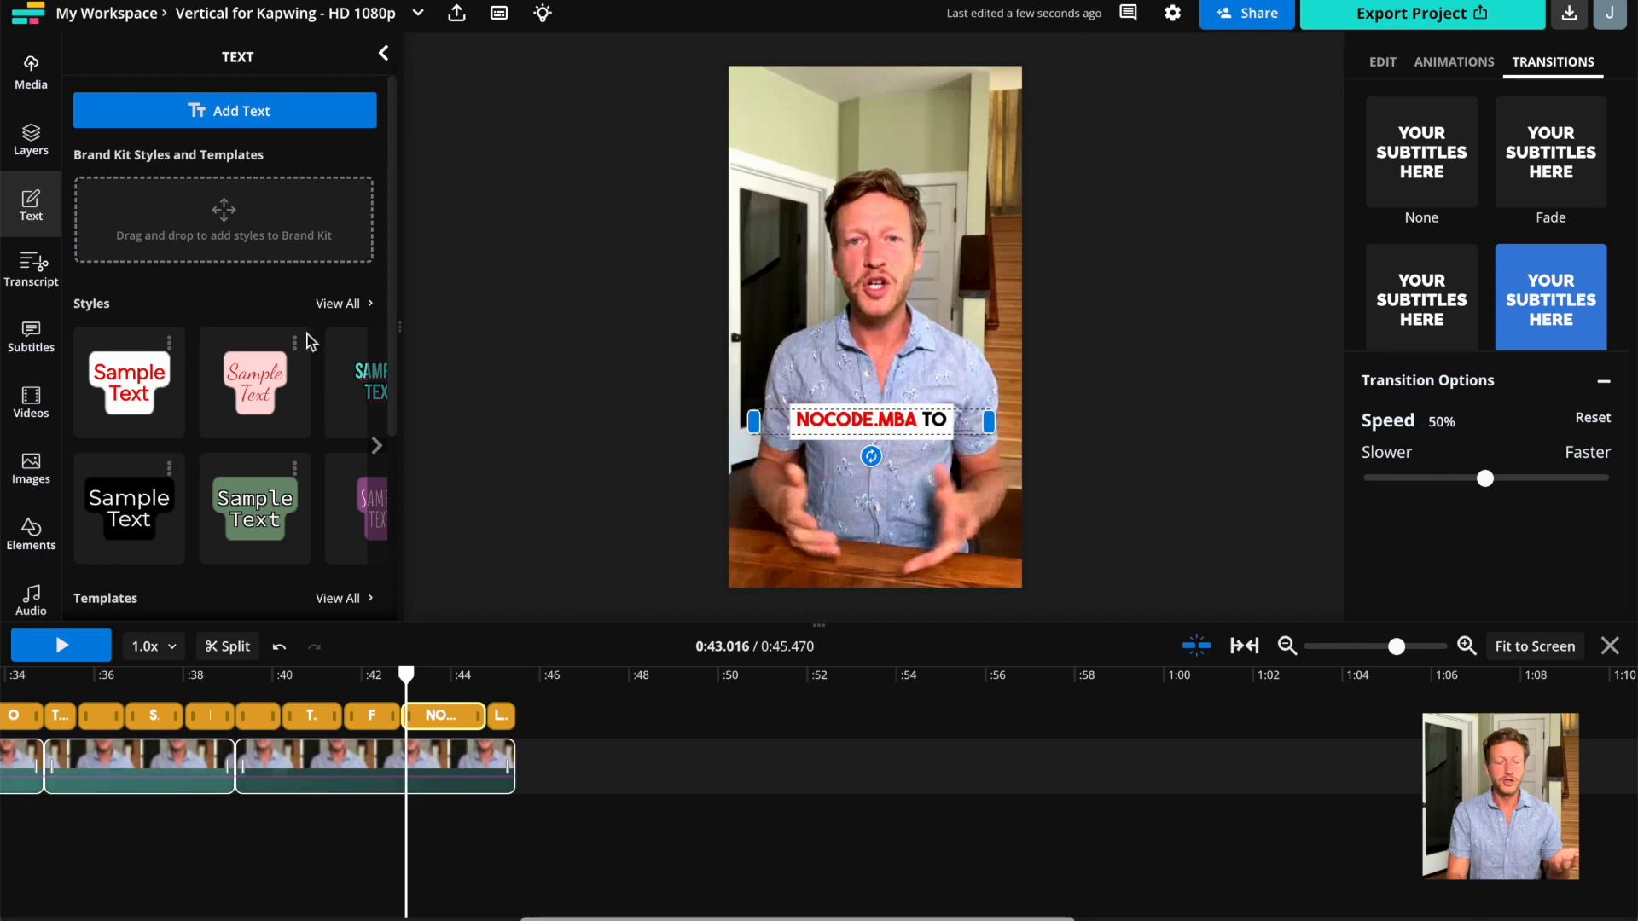
scroll(395, 718, "left", 18)
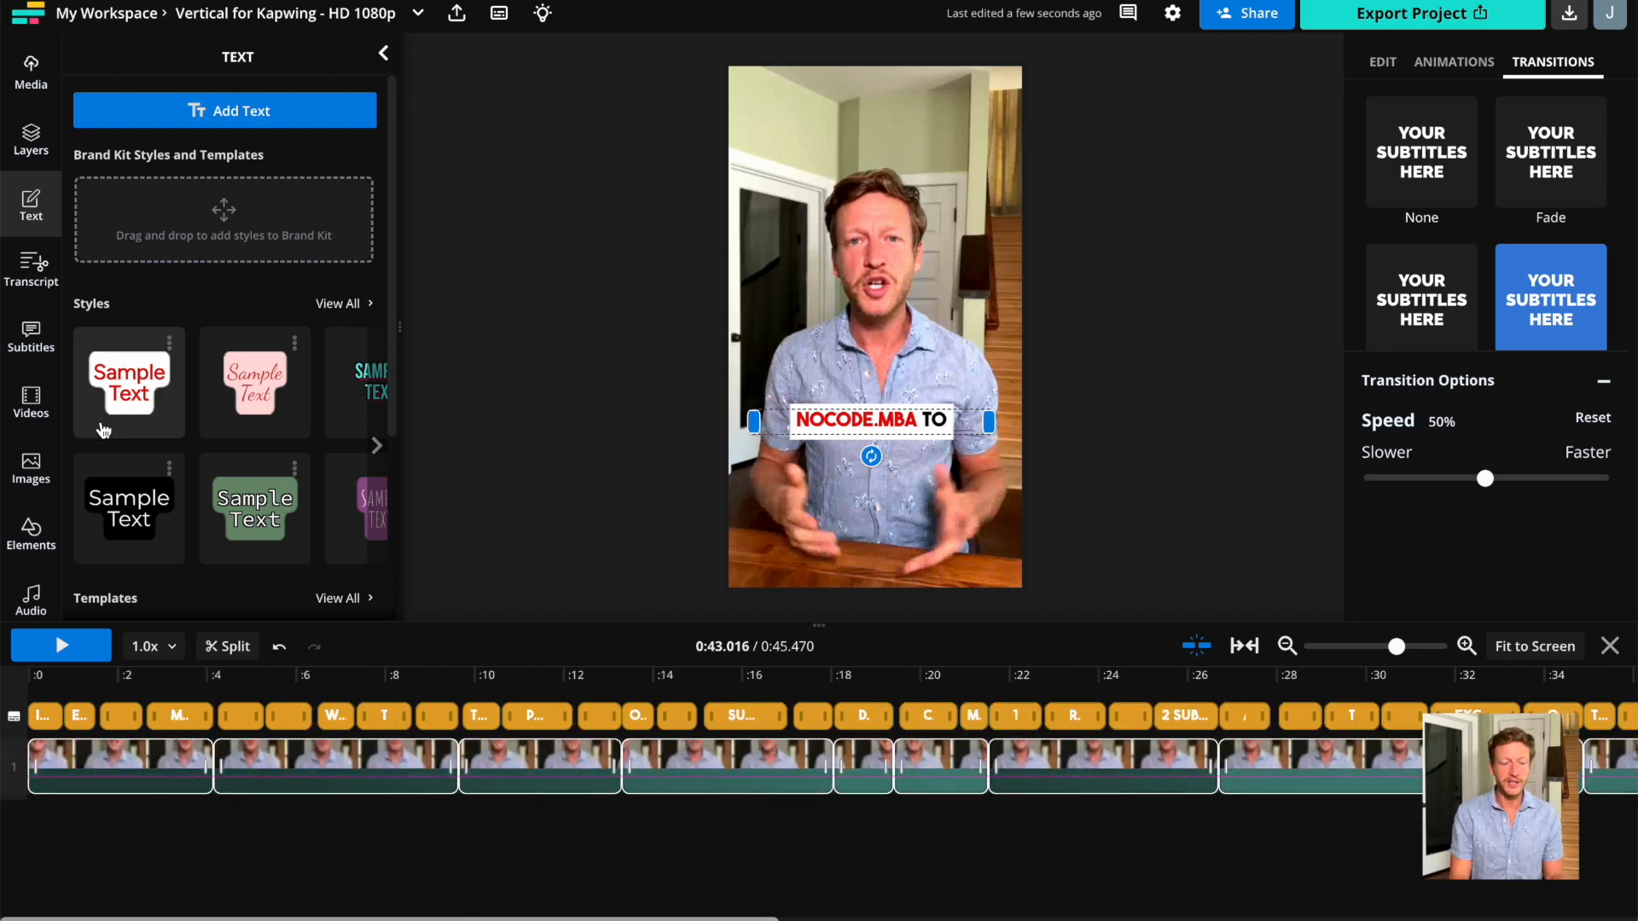
left_click(115, 401)
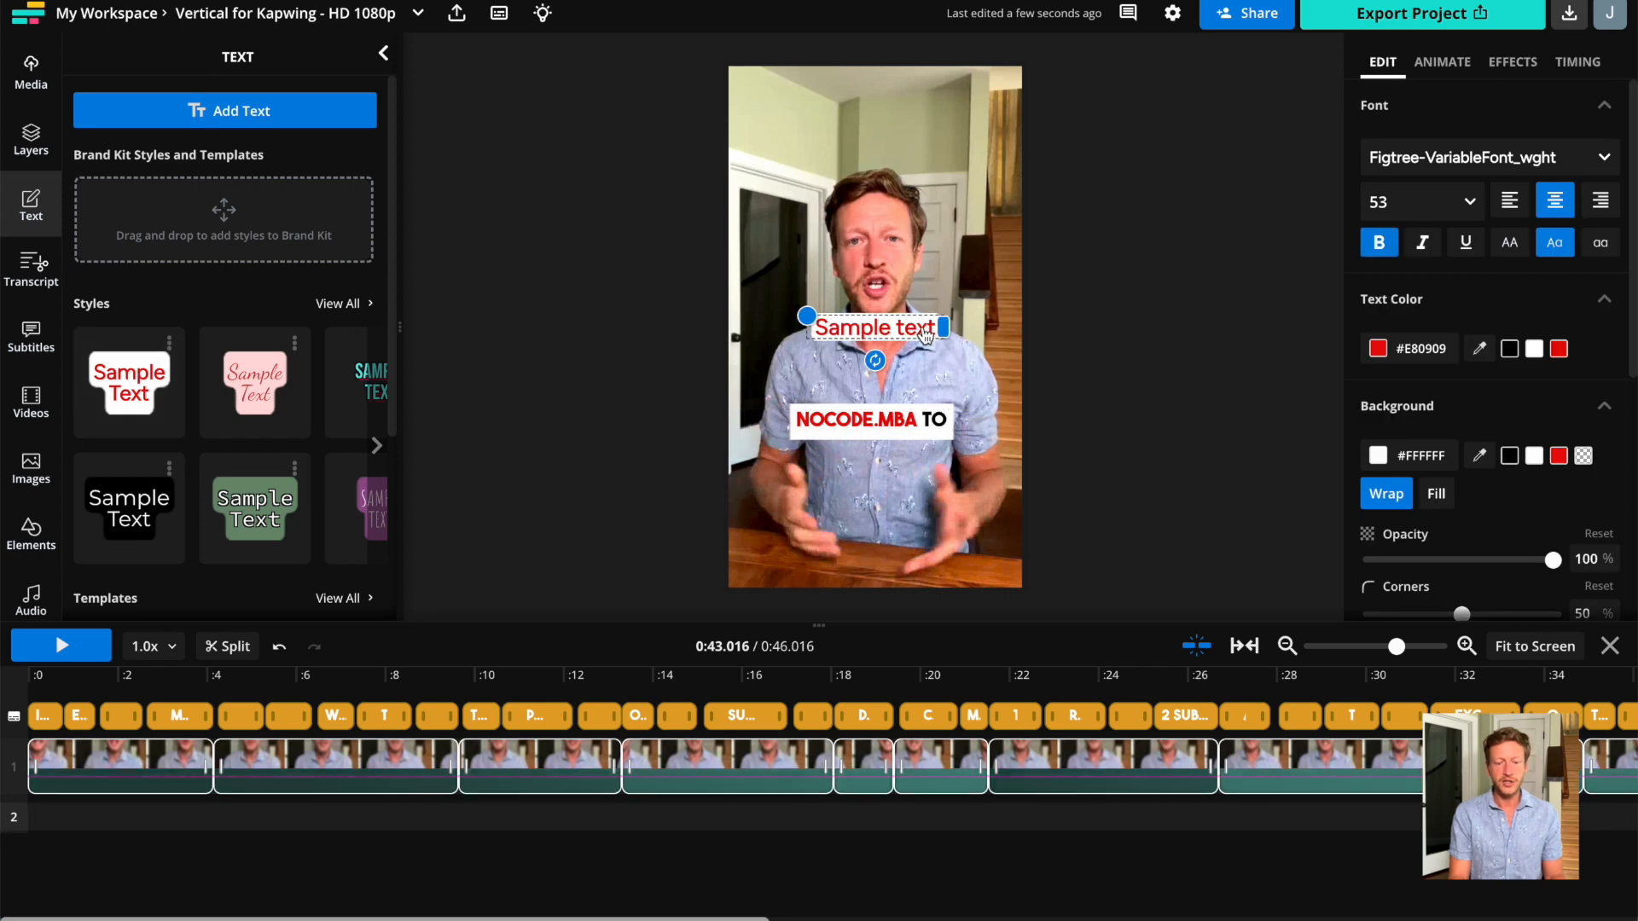
left_click_drag(922, 337, 882, 135)
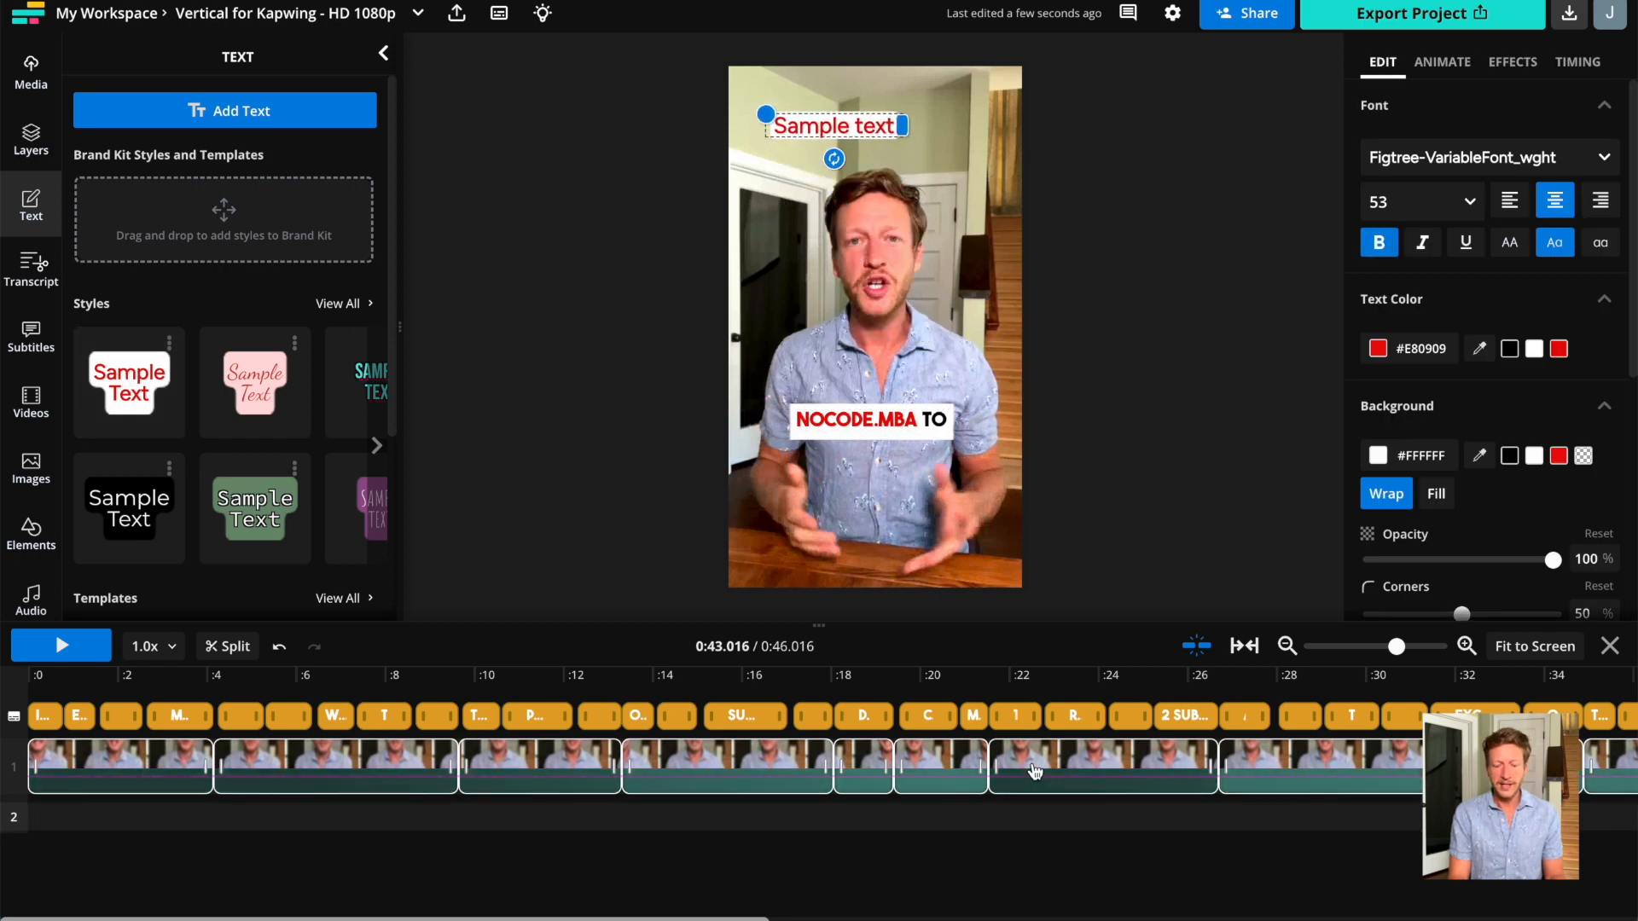
Add another red-on-white sample text at 0:12.550 and extend its end to 0:21.545.
scroll(1035, 767, "right", 15)
left_click_drag(545, 676, 124, 679)
scroll(396, 681, "left", 15)
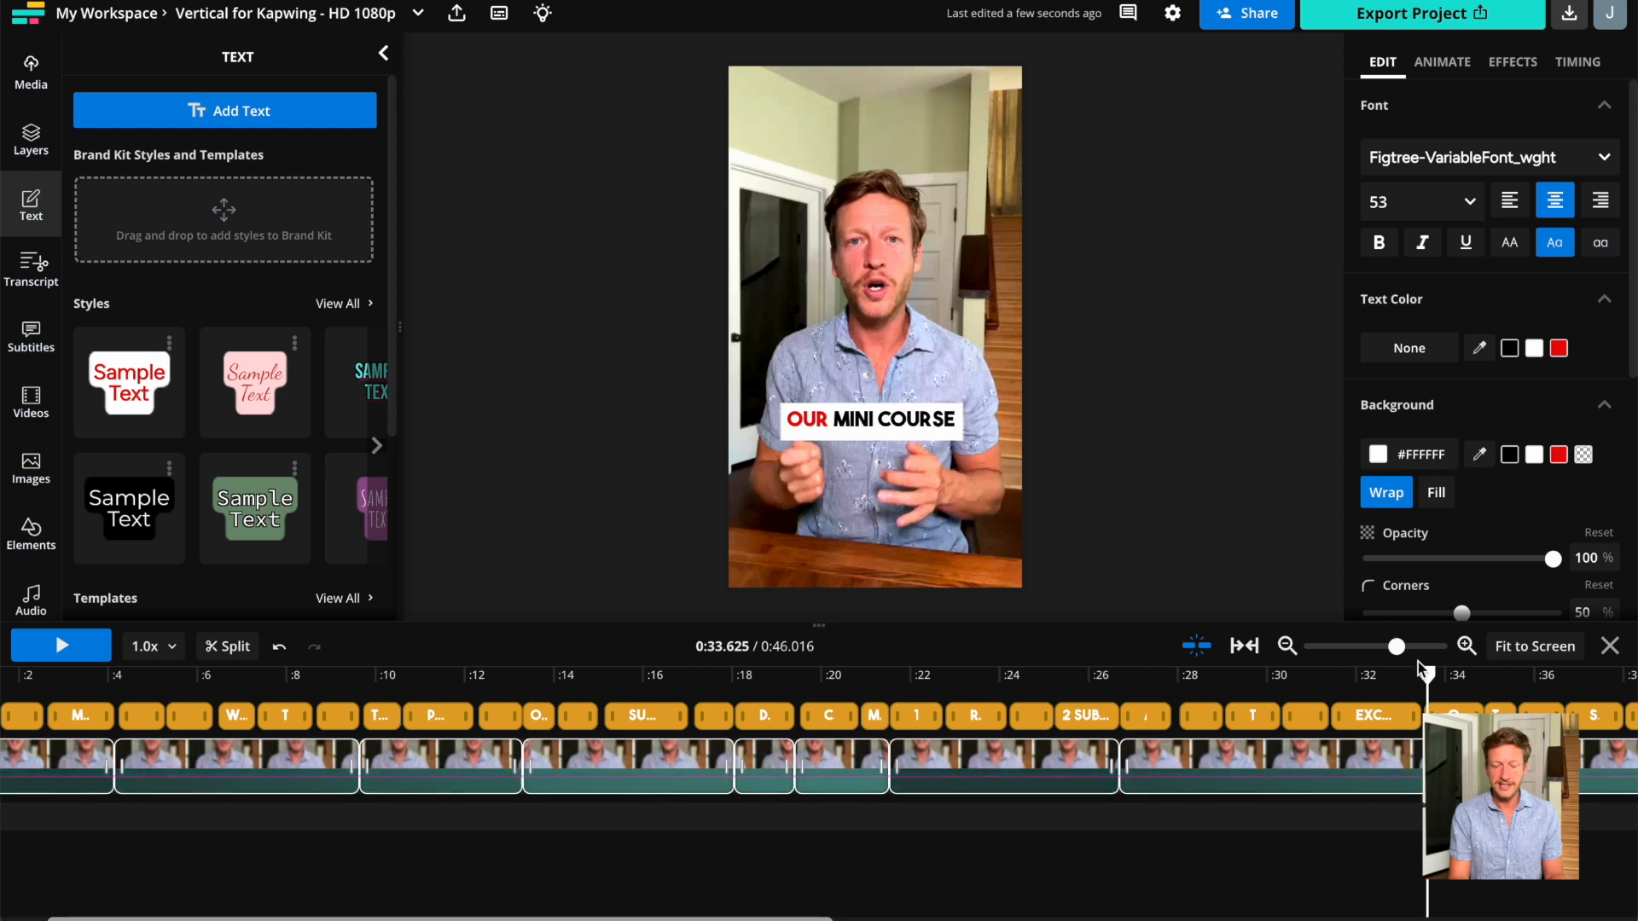
left_click_drag(504, 676, 488, 676)
left_click(176, 406)
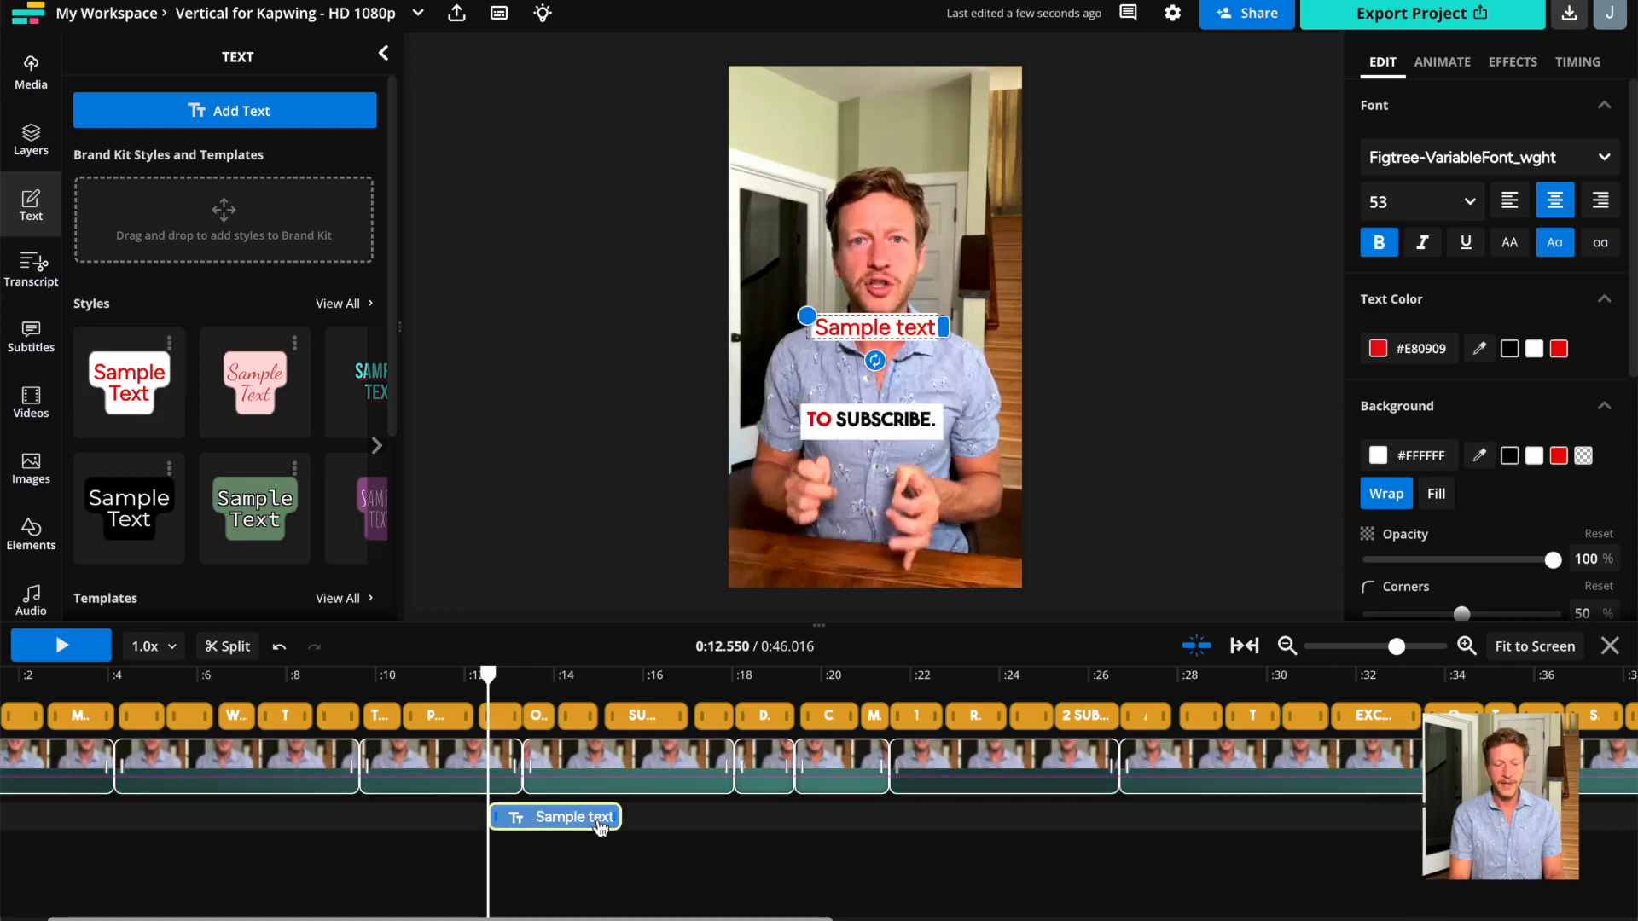
mouse_move(620, 817)
left_mouse_down()
mouse_move(972, 808)
mouse_move(742, 823)
mouse_move(959, 819)
mouse_move(876, 824)
left_mouse_up()
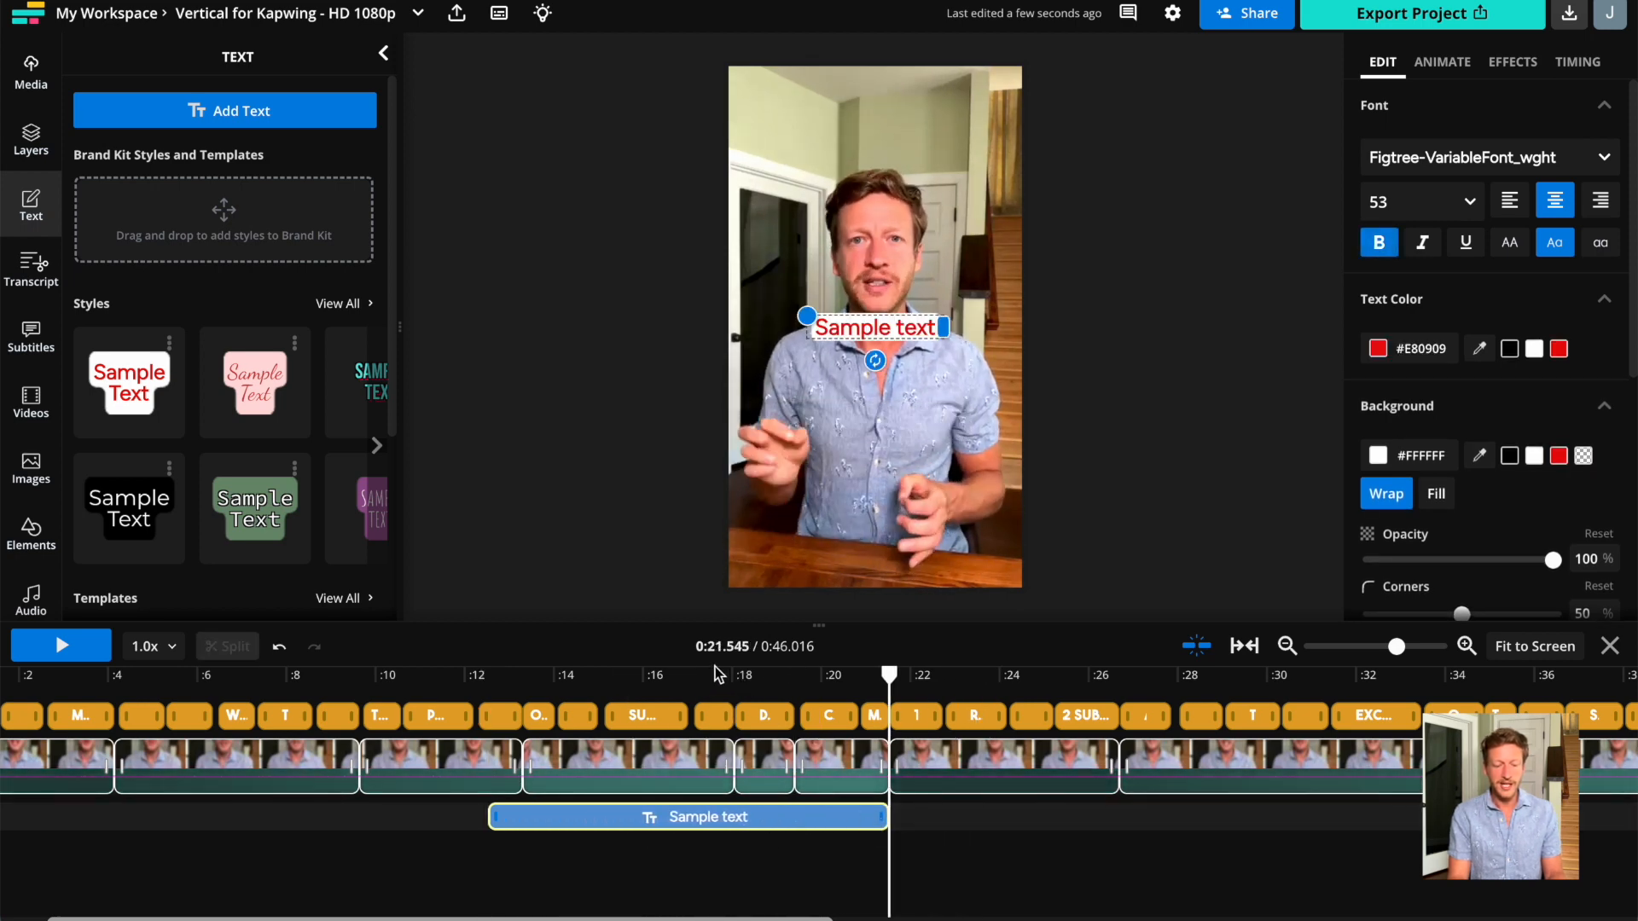
Review the second sample text's font, transition, effect and timing options, and delete that text.
left_click(706, 674)
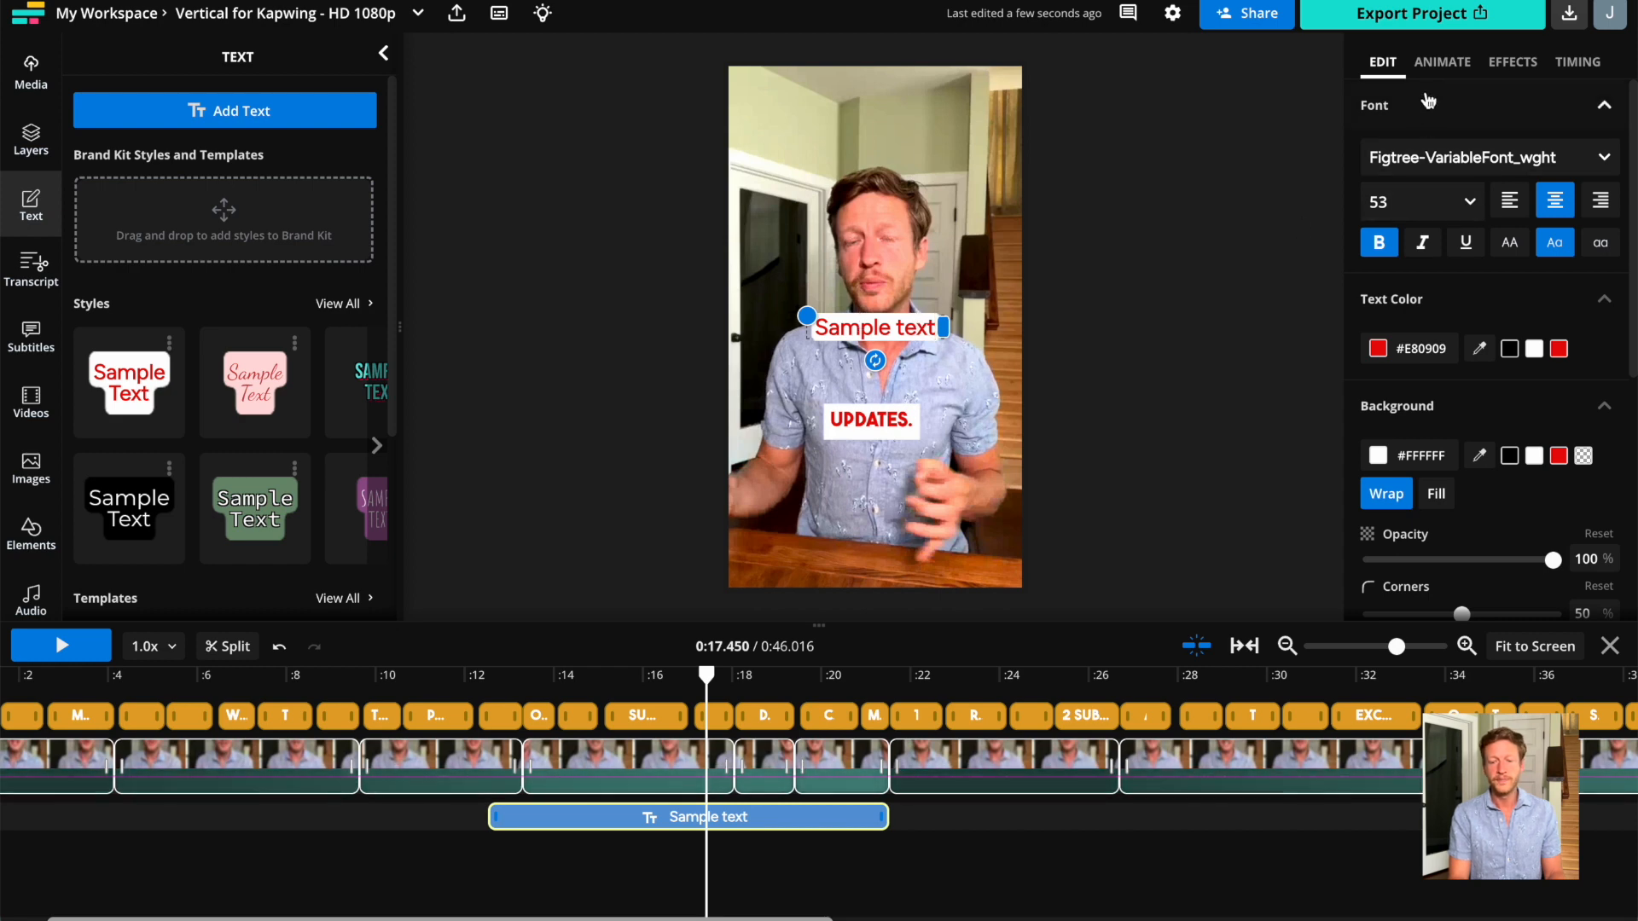
scroll(1487, 343, "down", 1)
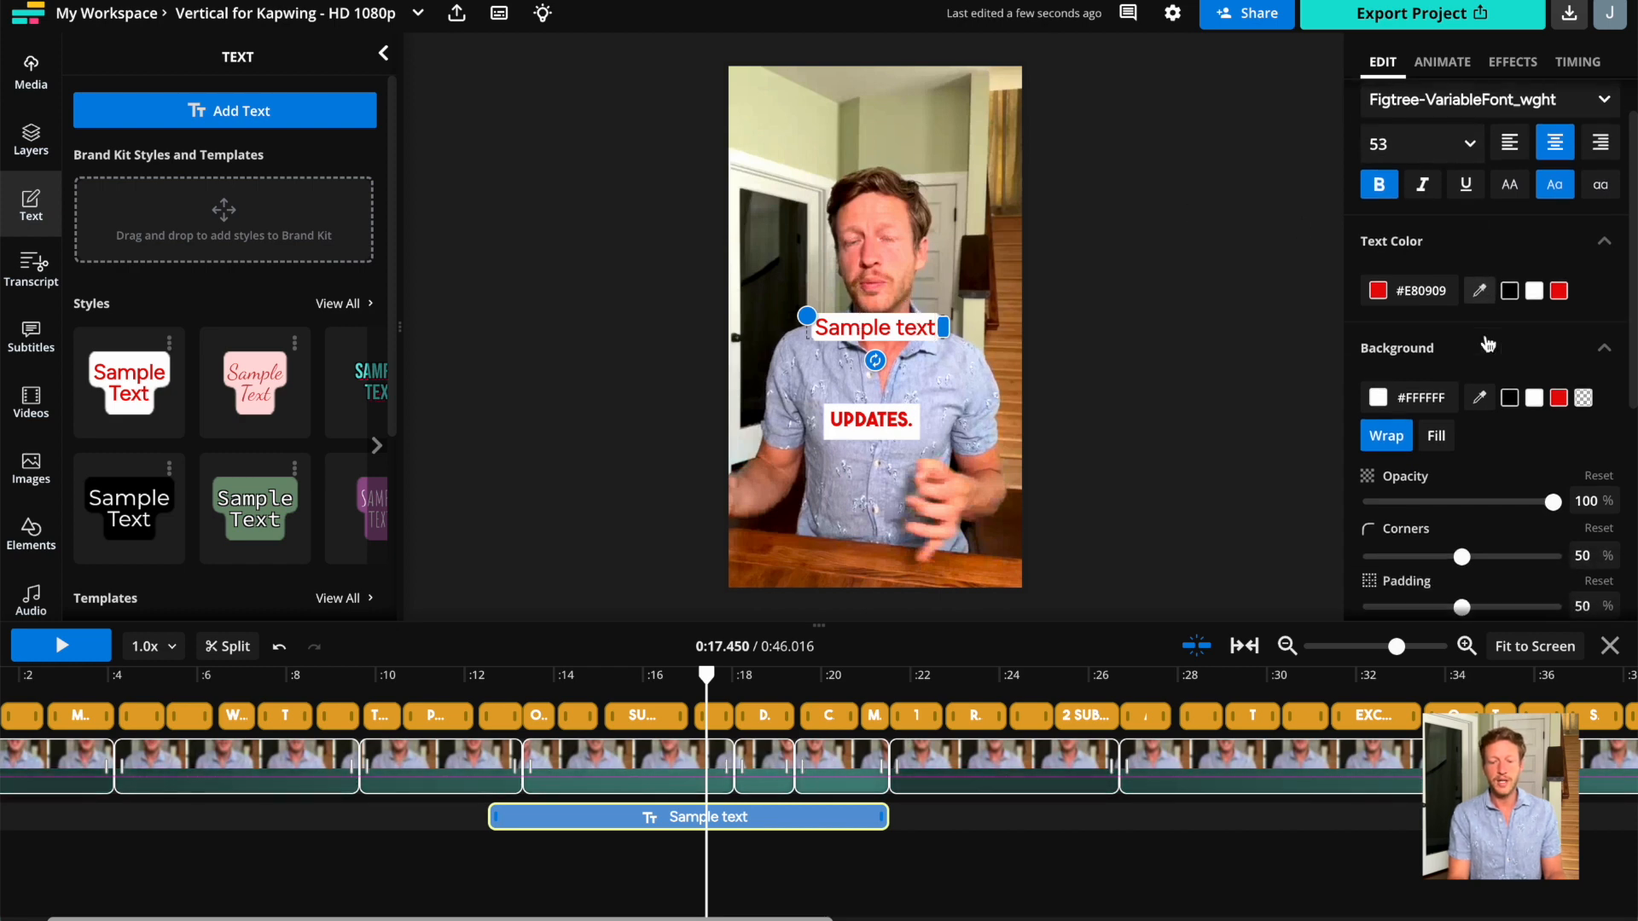
scroll(1487, 344, "up", 1)
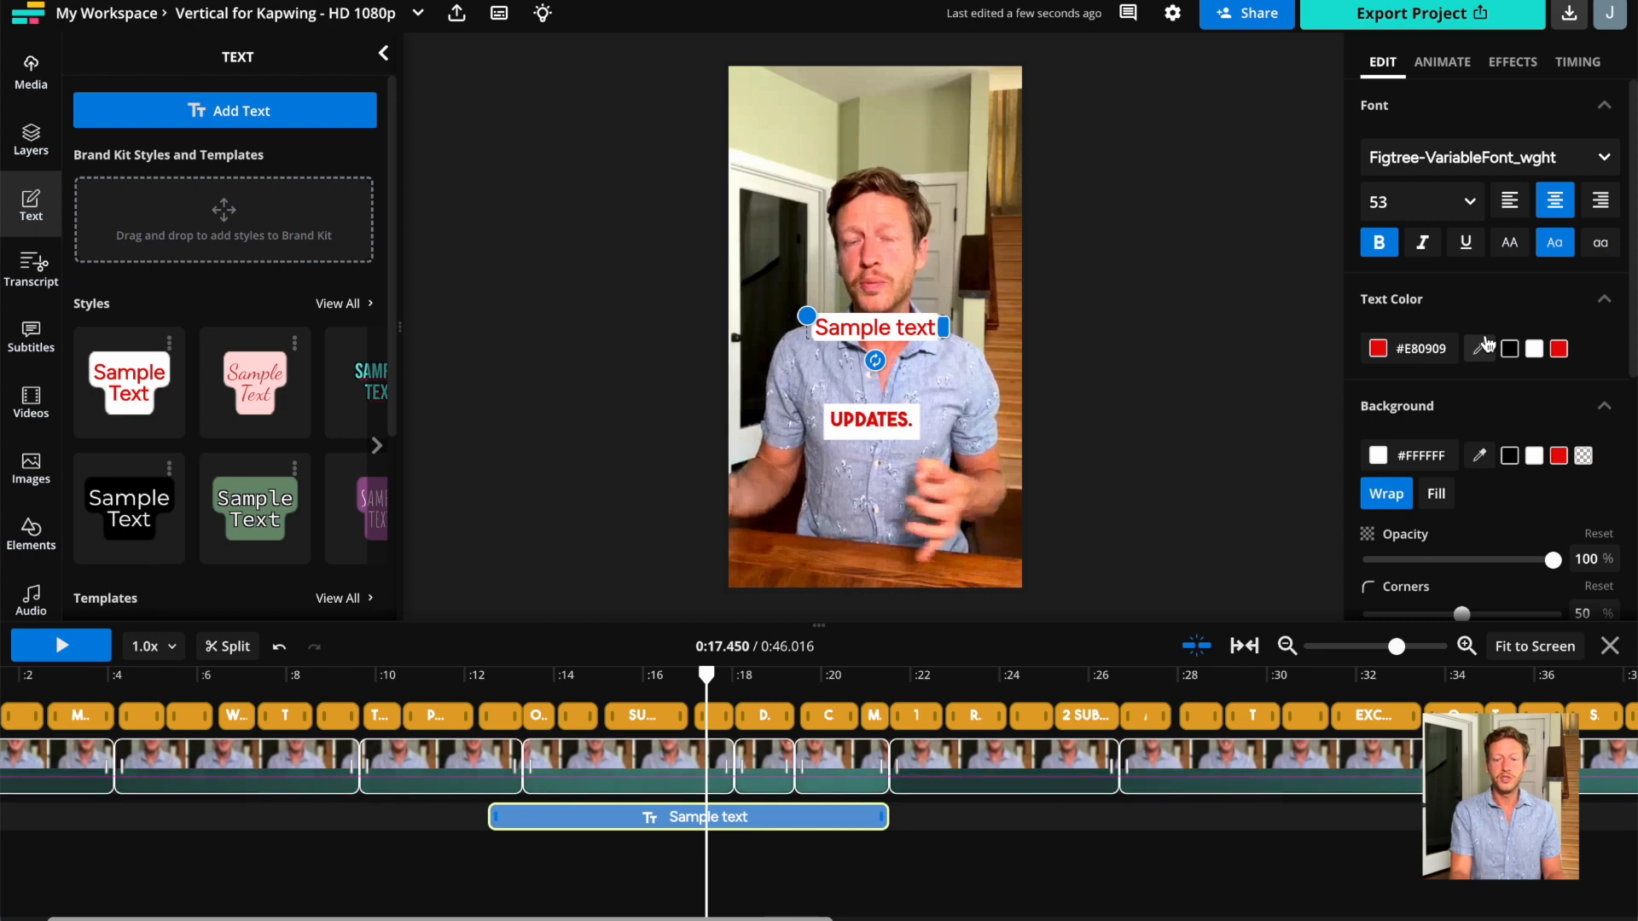
left_click(1441, 65)
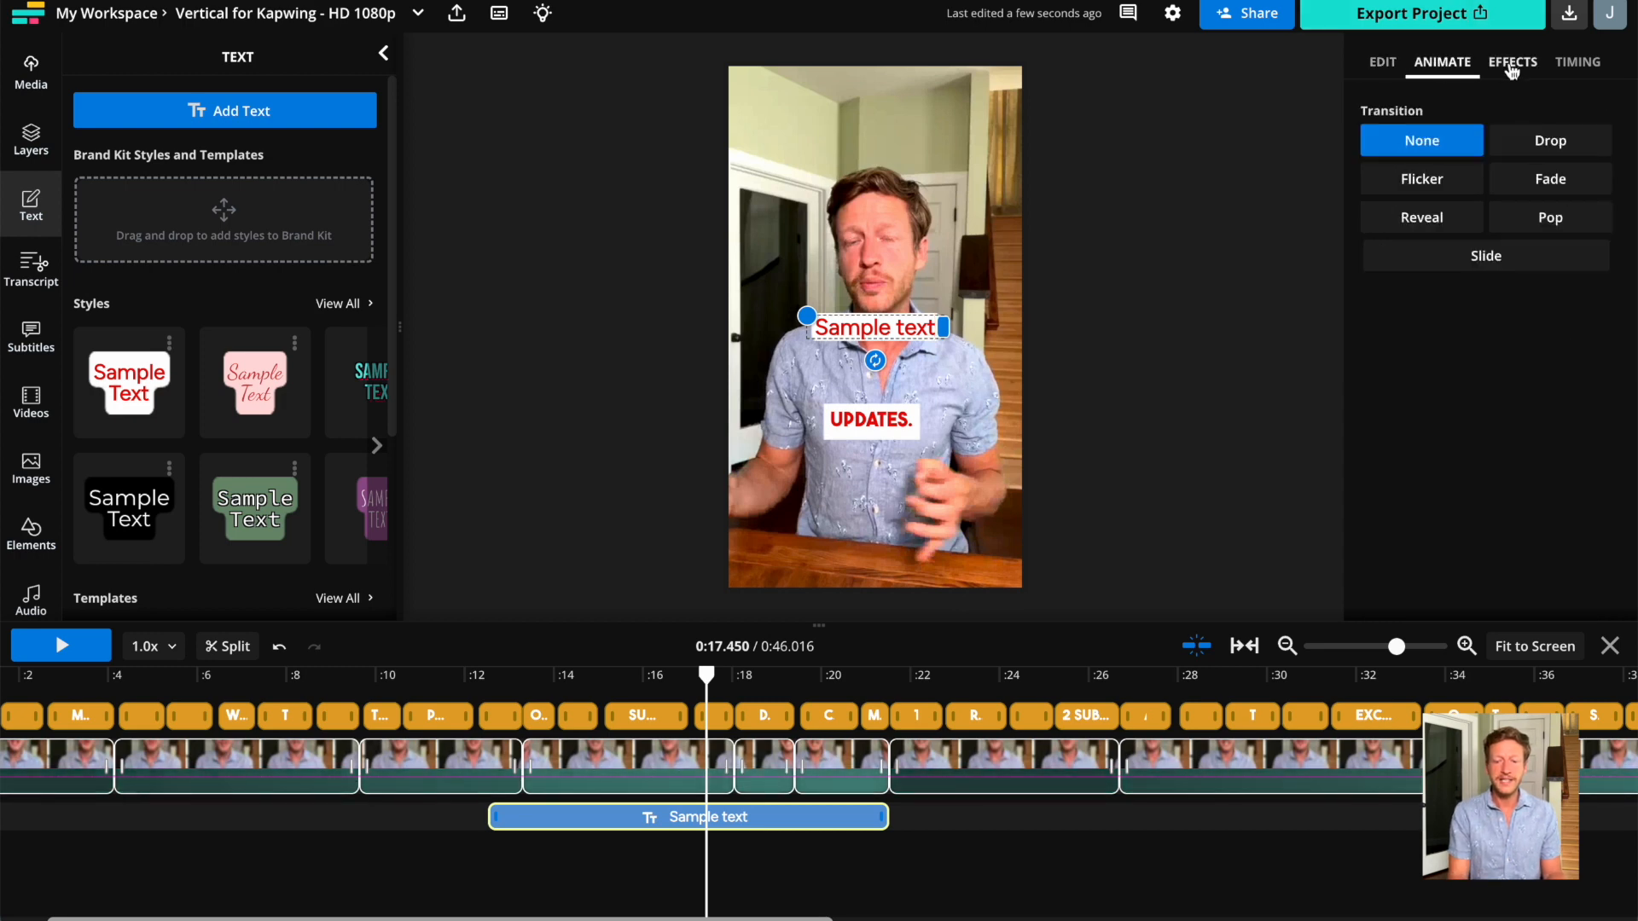
left_click(1512, 65)
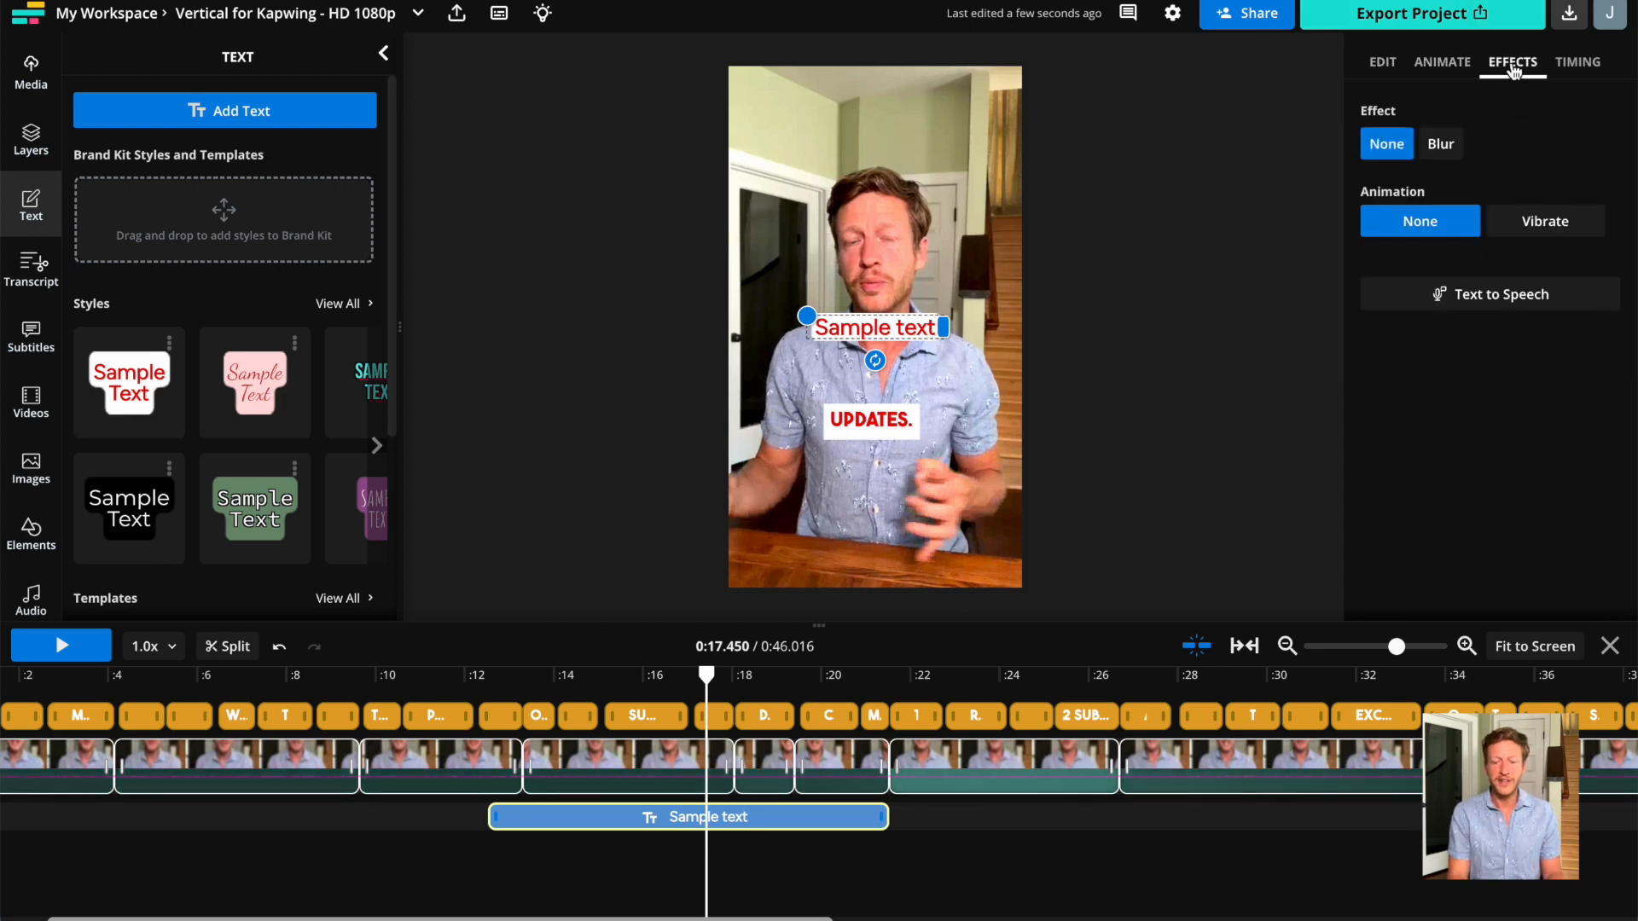
left_click(1588, 67)
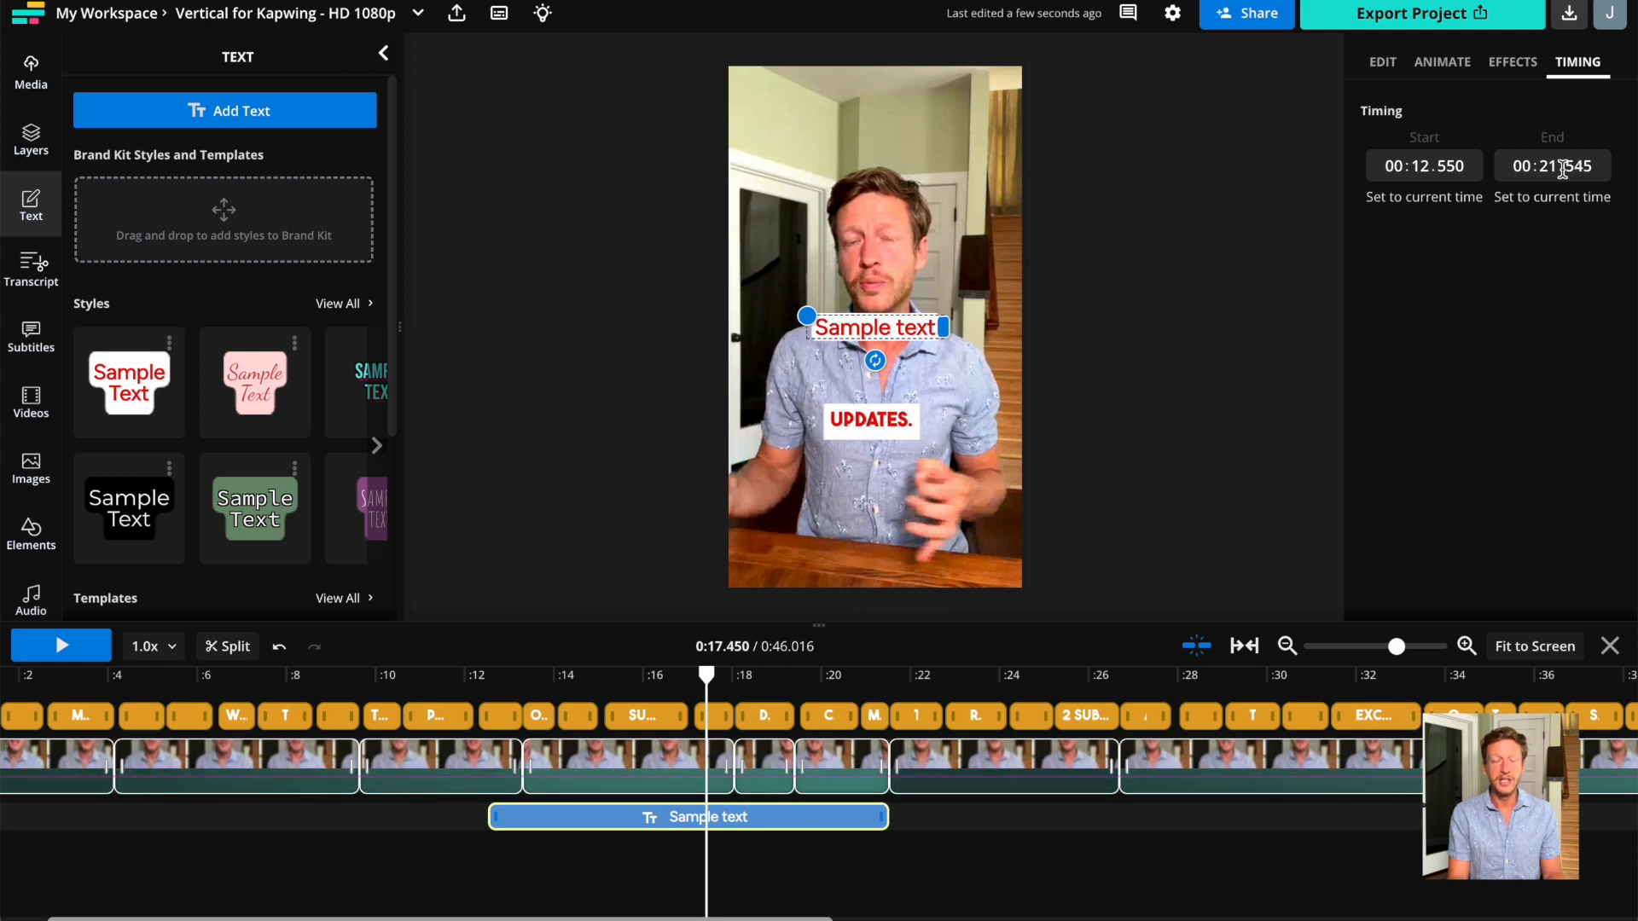
key("Delete")
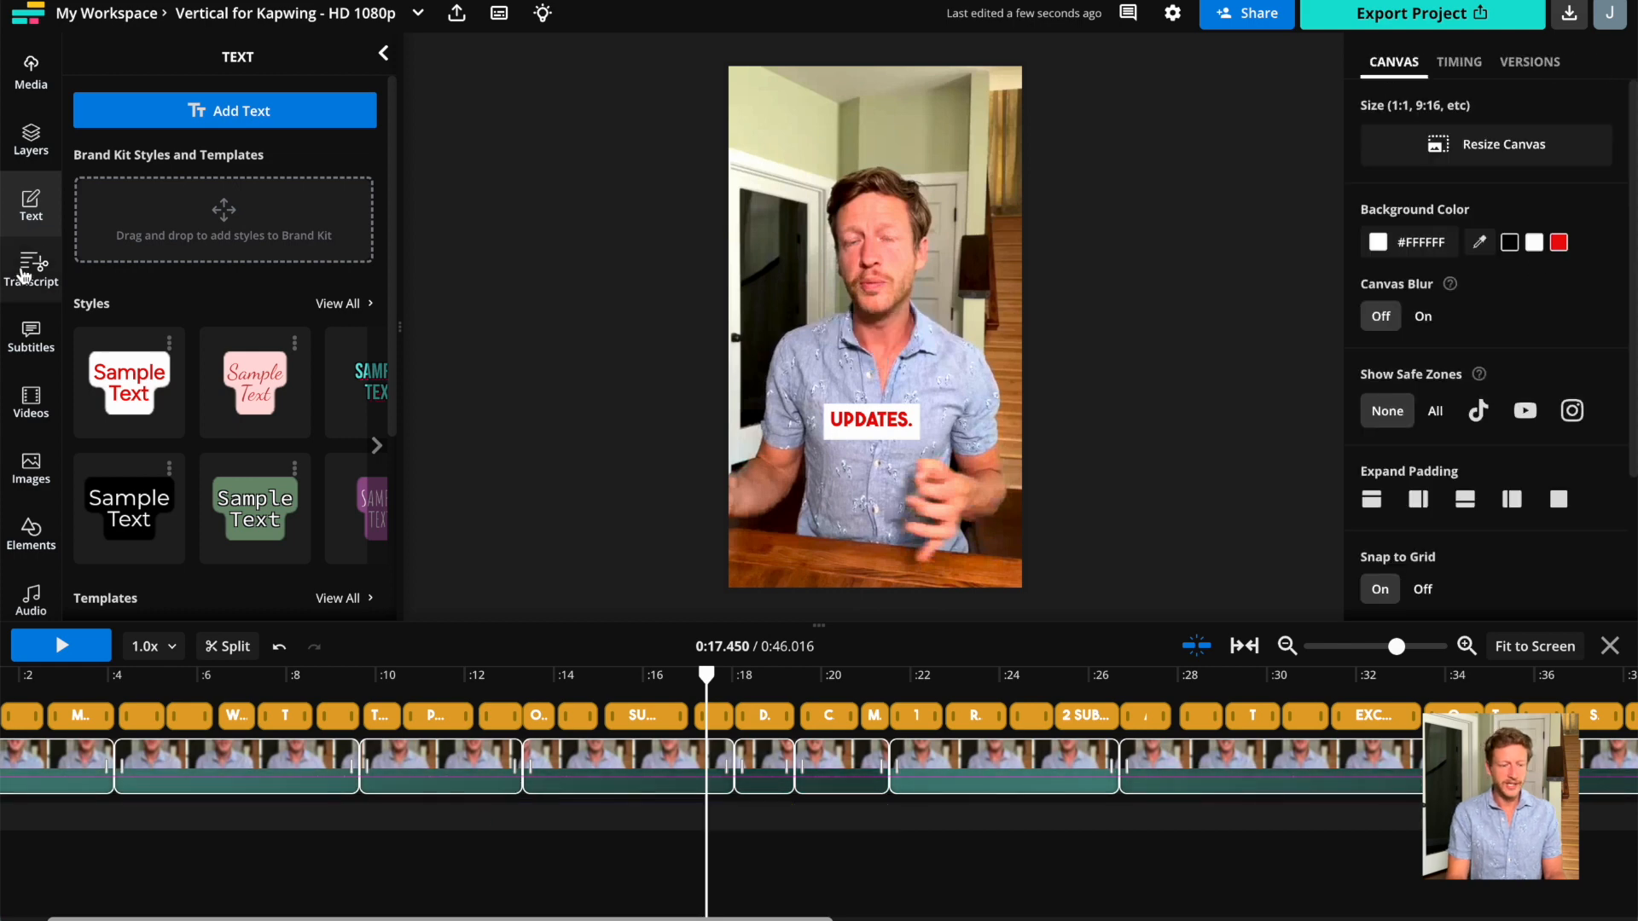
Select the word "magnet." in the transcript to jump to that moment, and open the subtitle list there.
left_click(31, 268)
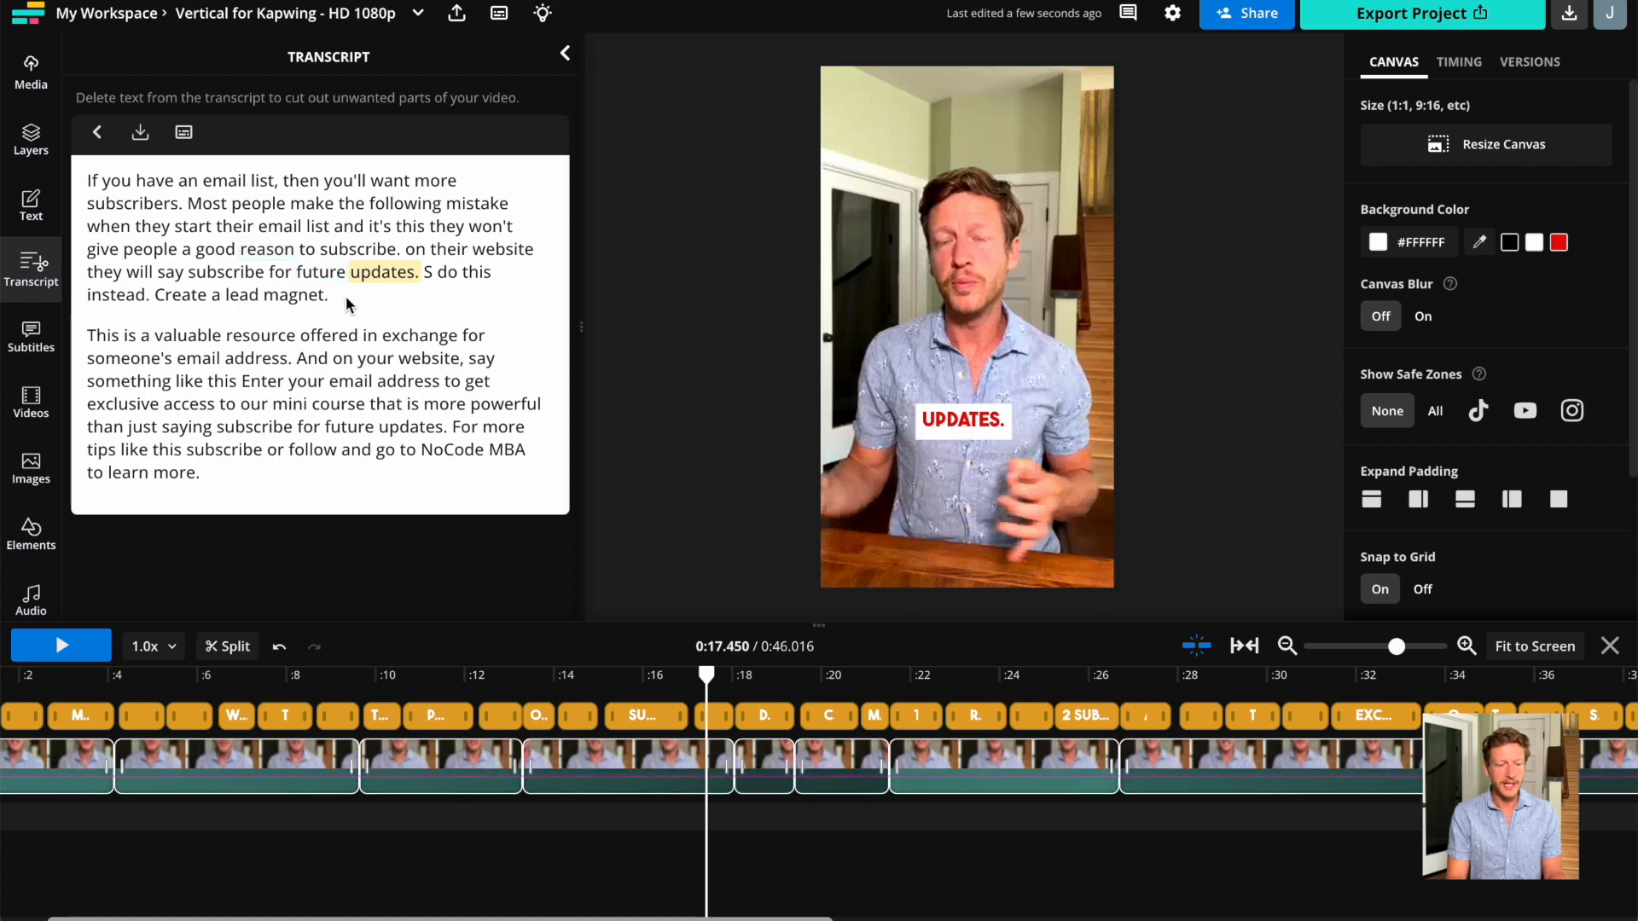
left_click_drag(204, 304, 207, 305)
left_click(326, 302)
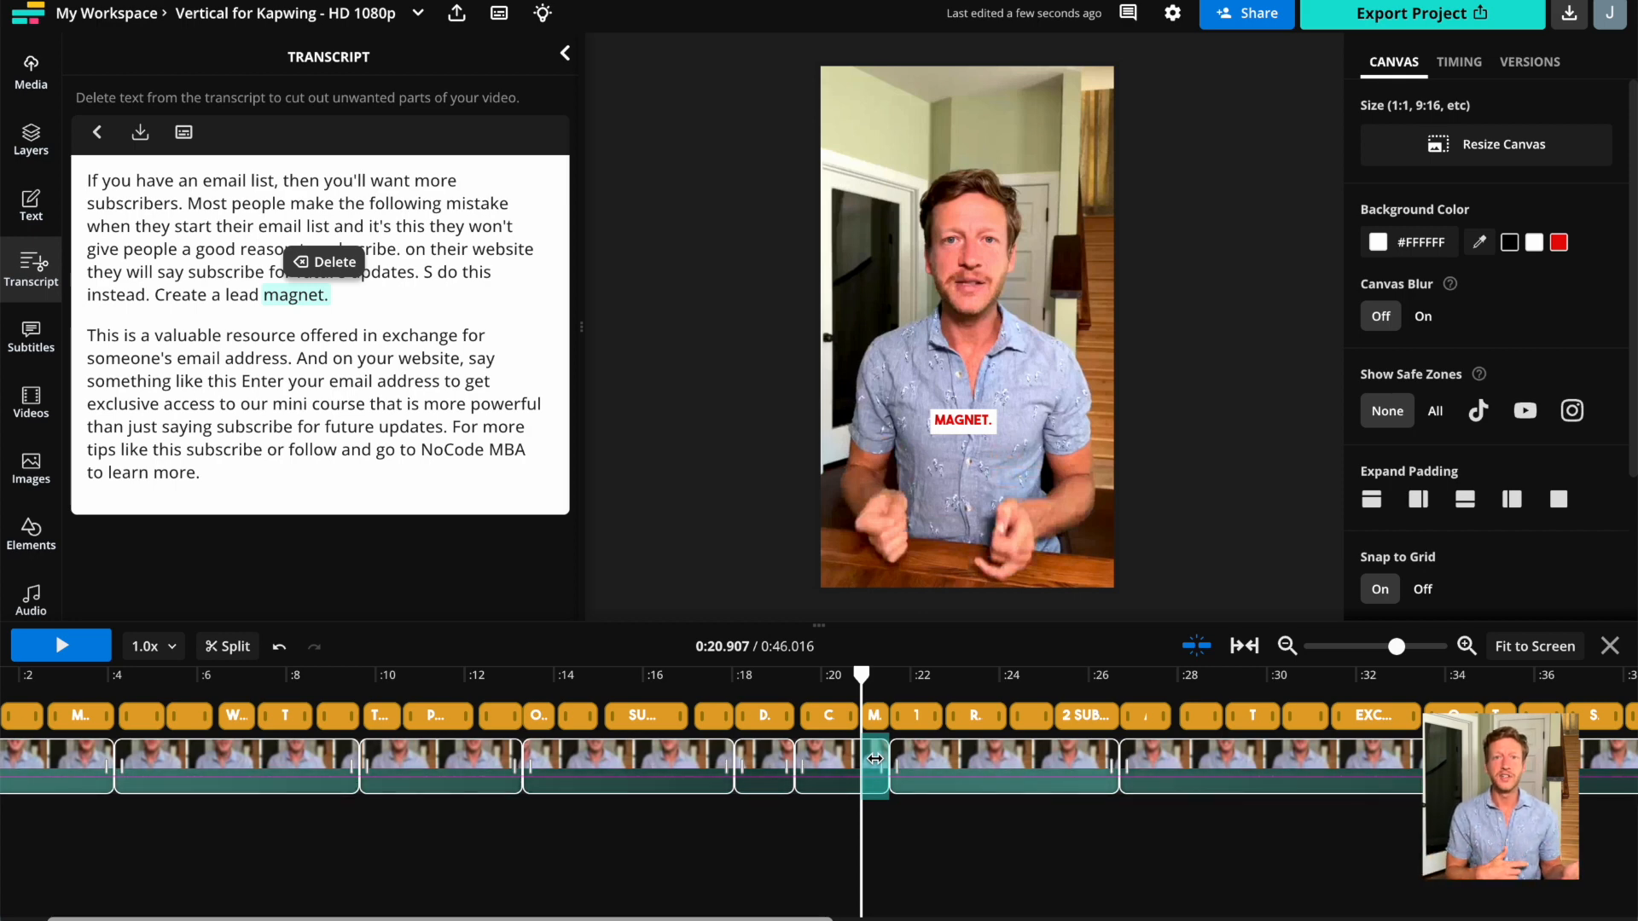
left_click(37, 354)
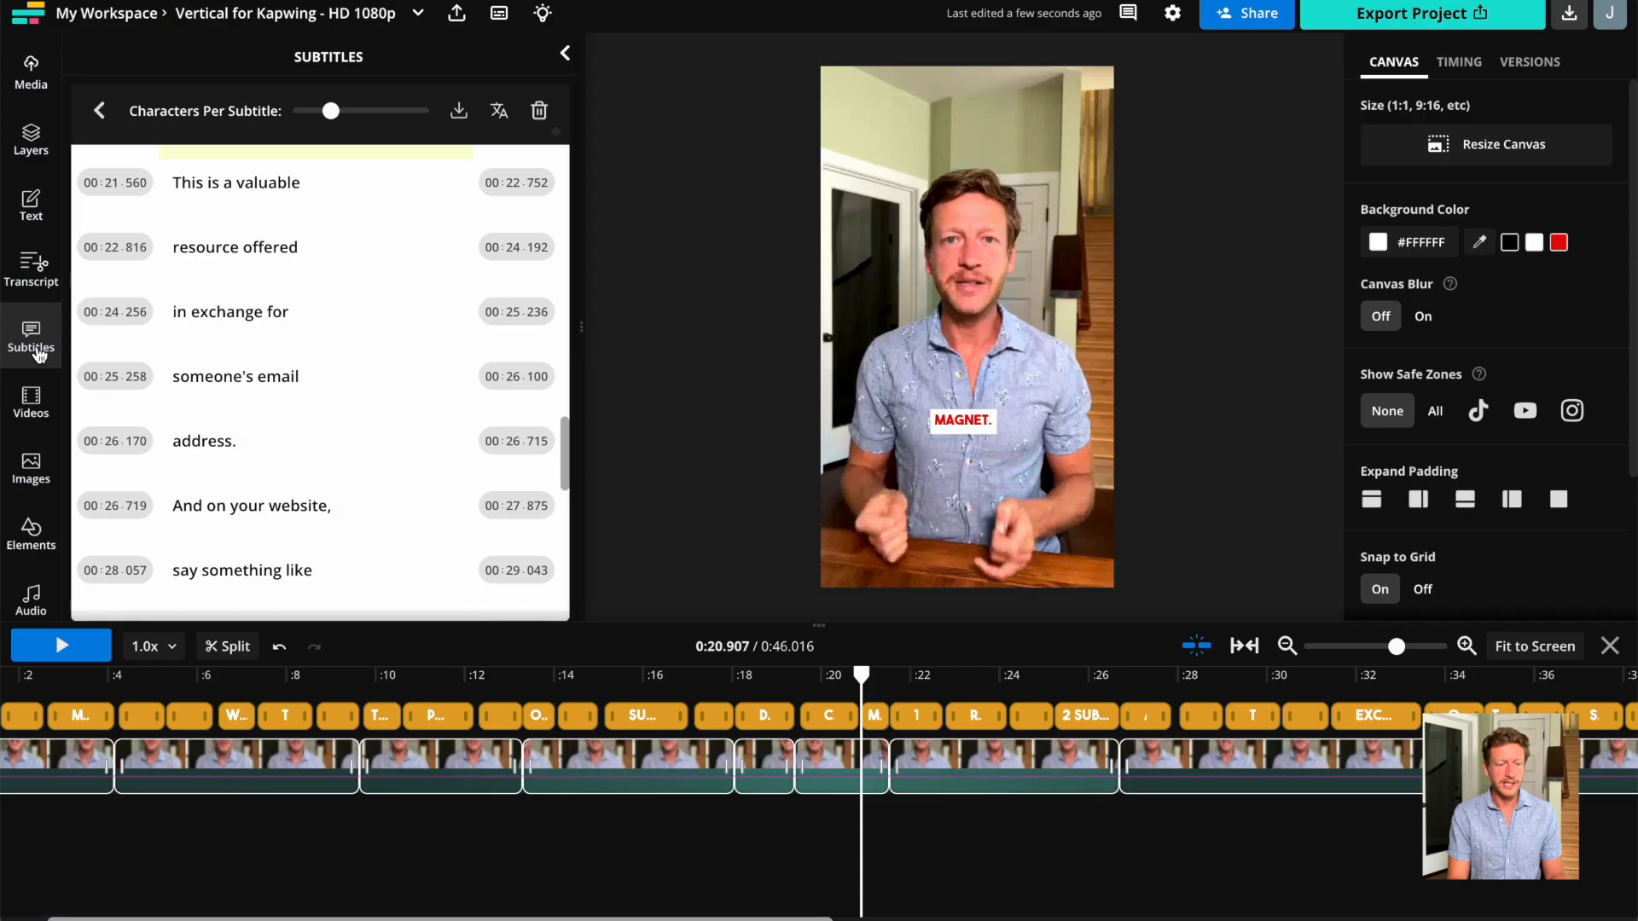
Add the stock video of a robin from the animal category at 0:20.907 and lower it to a Y position of -26.50%.
left_click(36, 408)
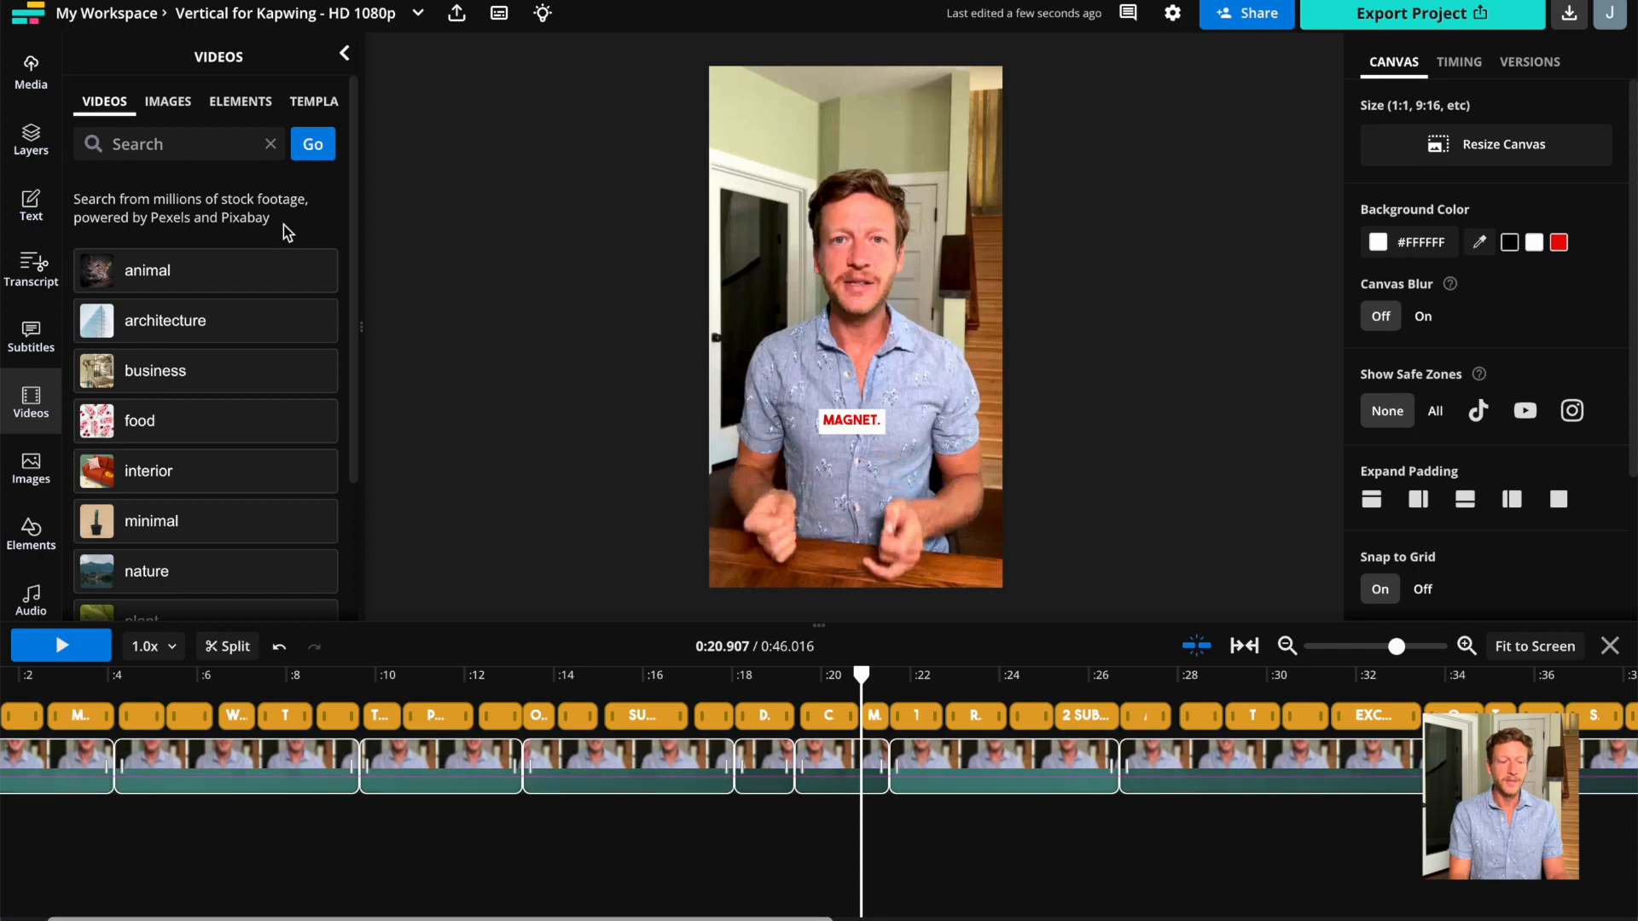
left_click(194, 280)
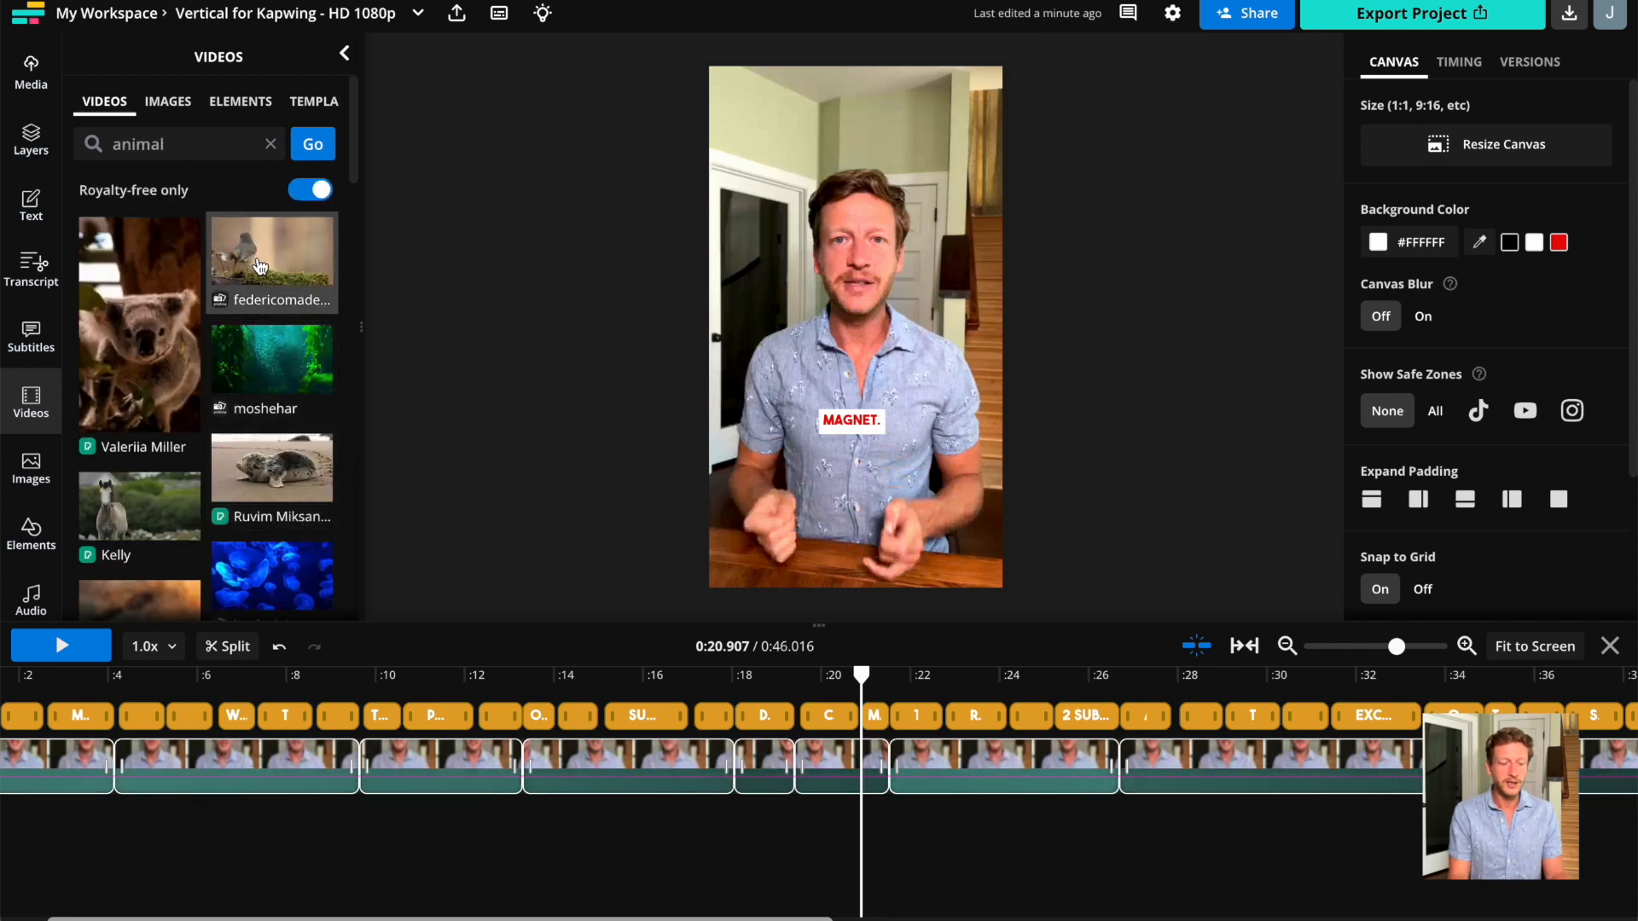
left_click(297, 271)
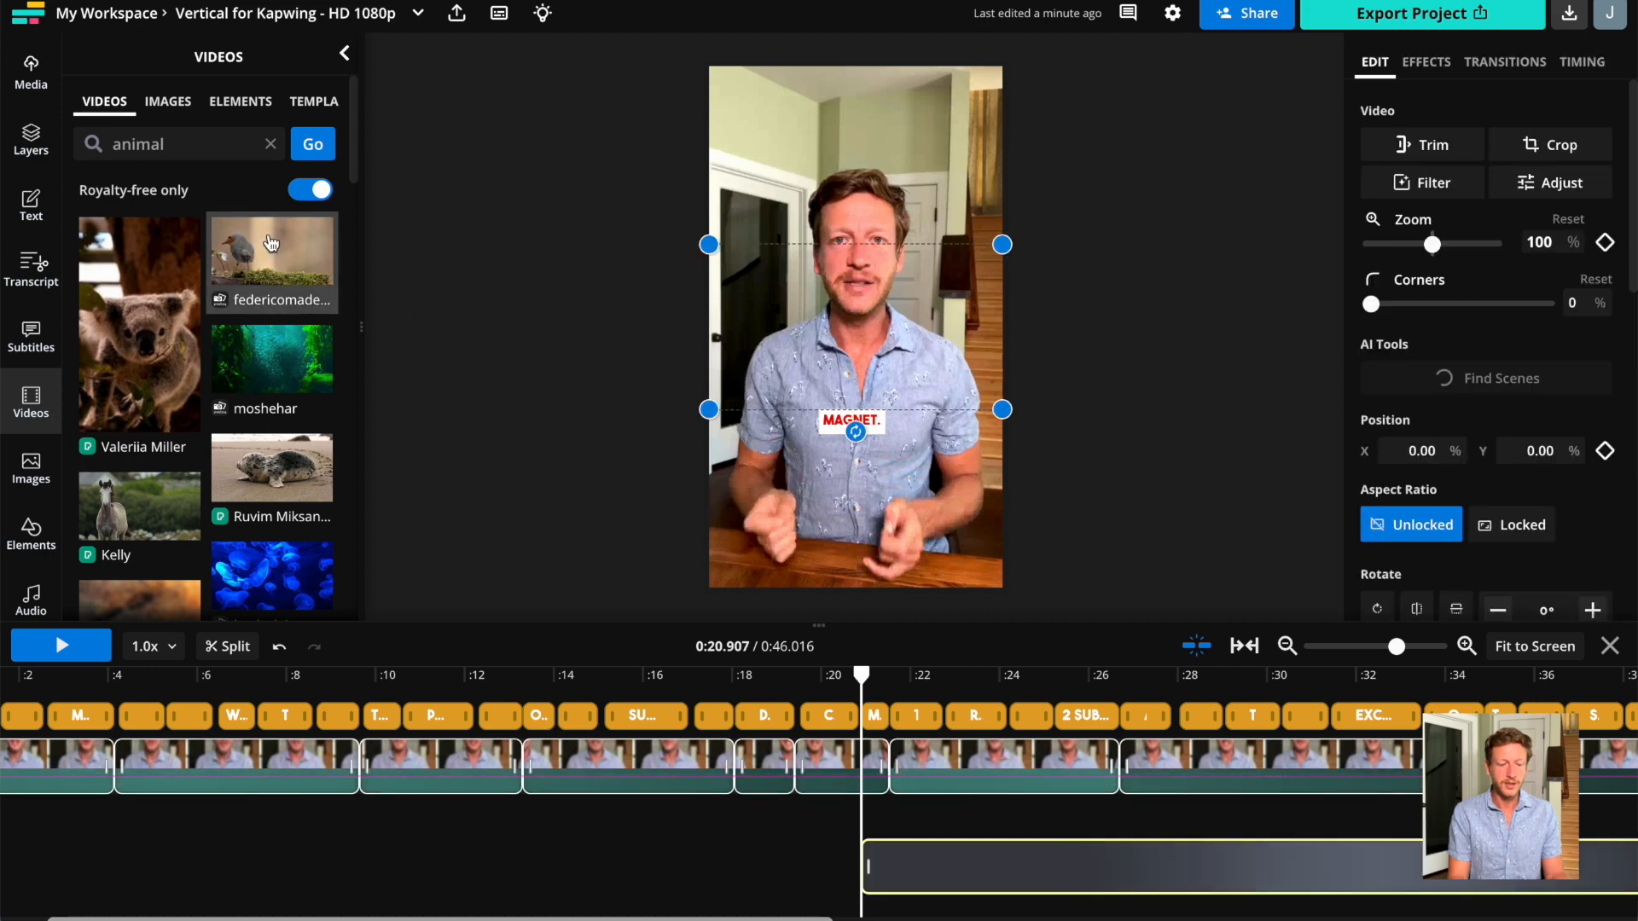
left_click_drag(911, 317, 916, 381)
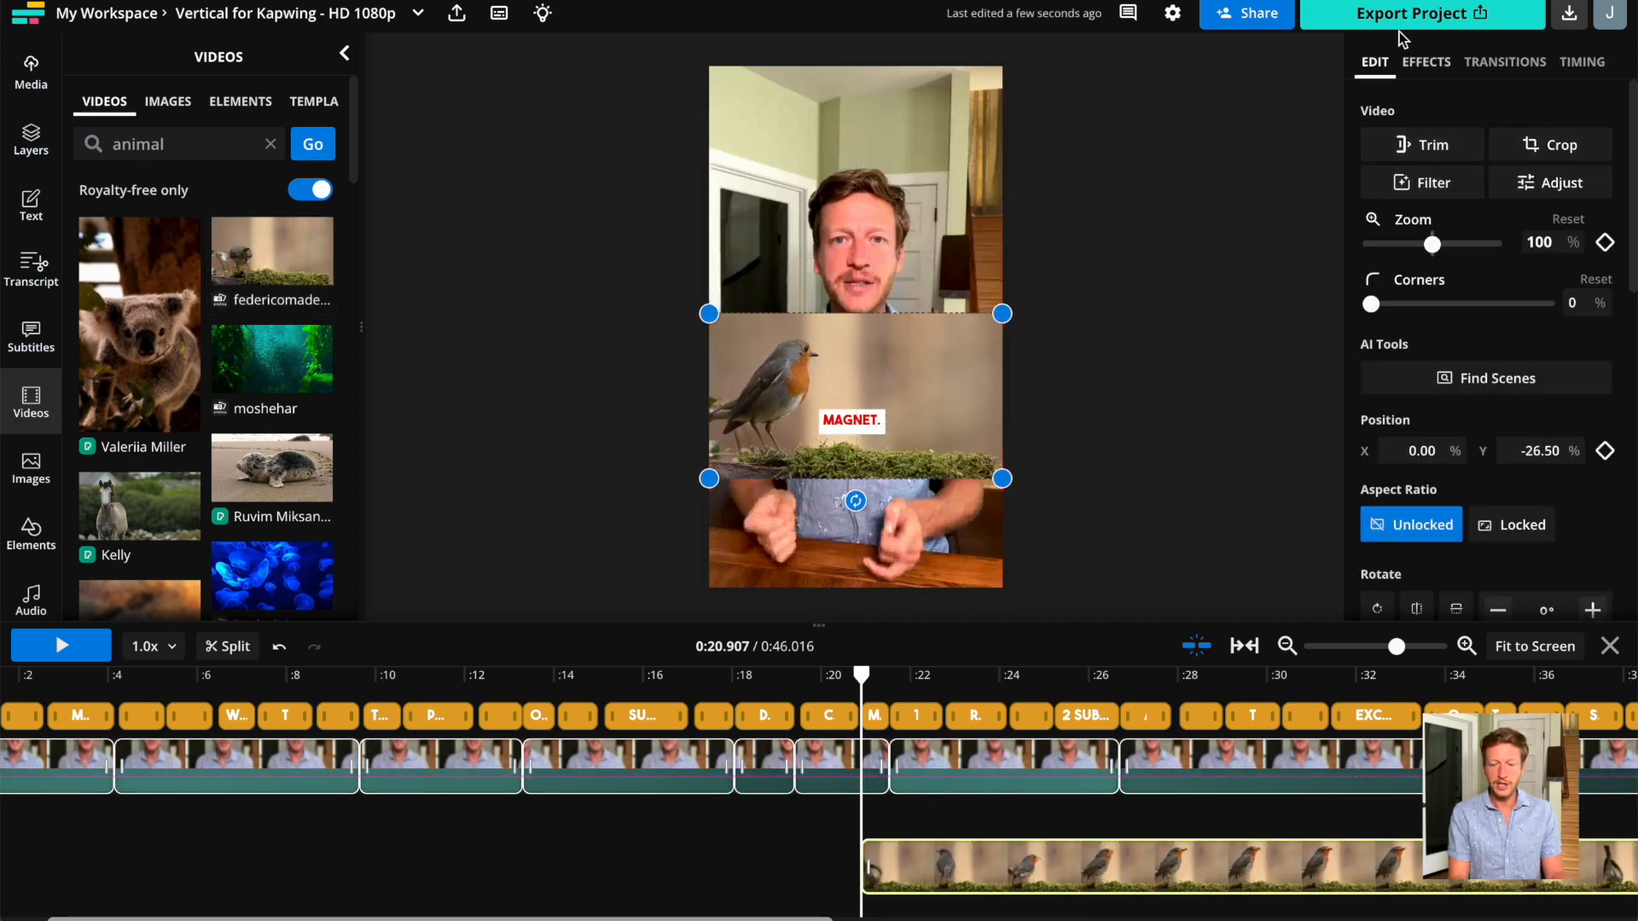
Lock the robin video's aspect ratio and move the clip further down to a Y position of about -39.5%.
left_click(1425, 61)
left_click(1374, 61)
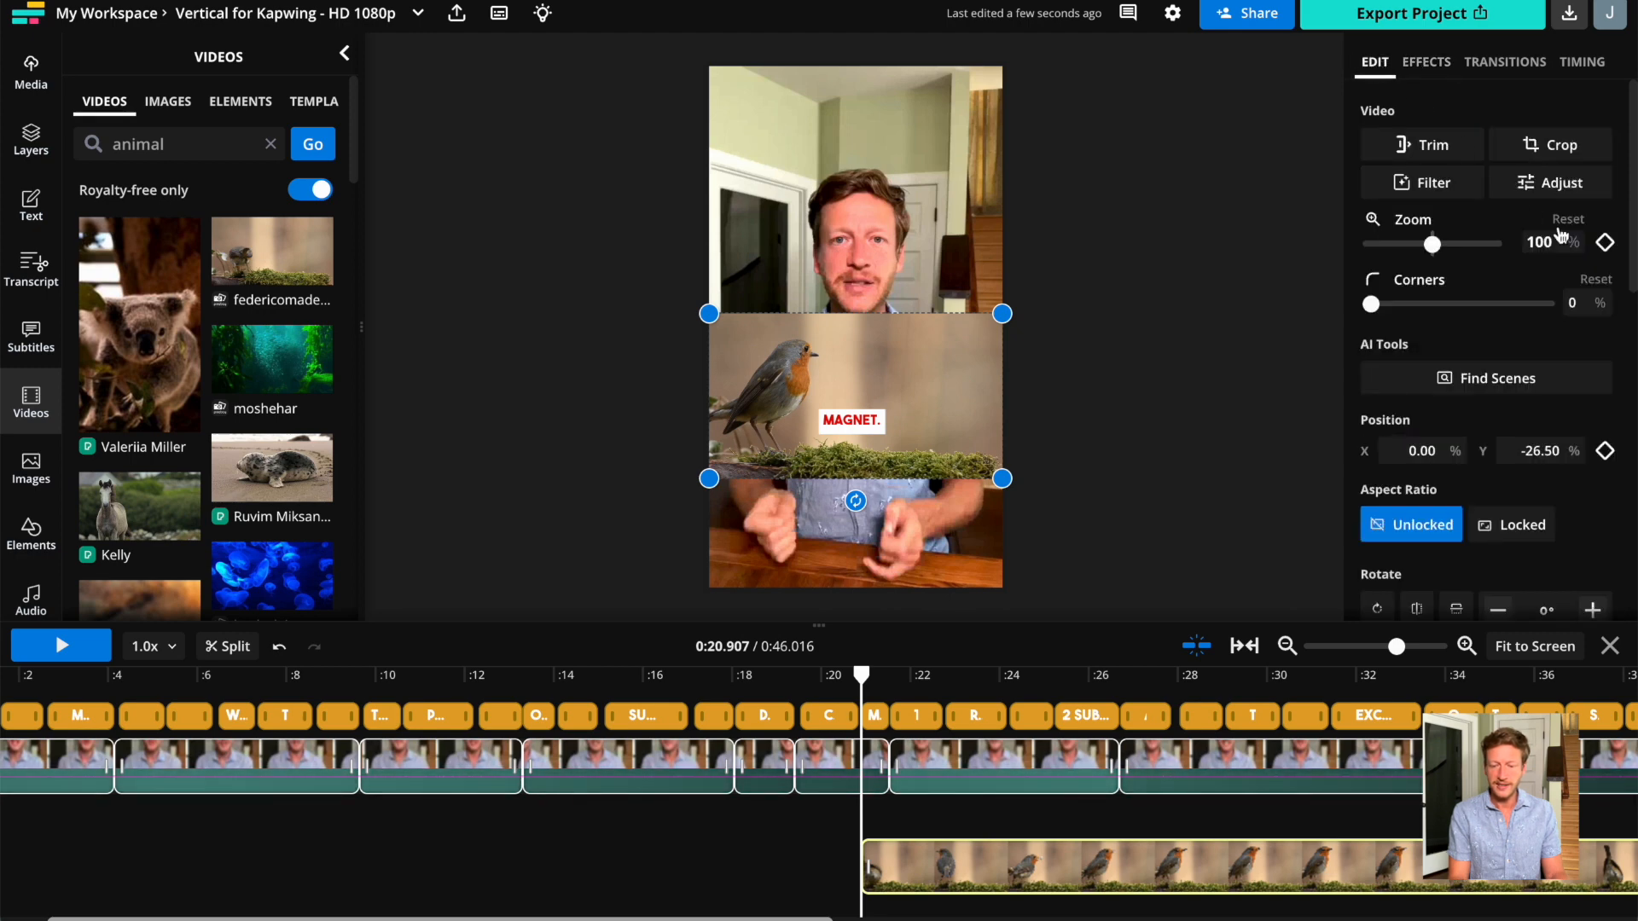
scroll(1561, 365, "down", 2)
left_click(1522, 450)
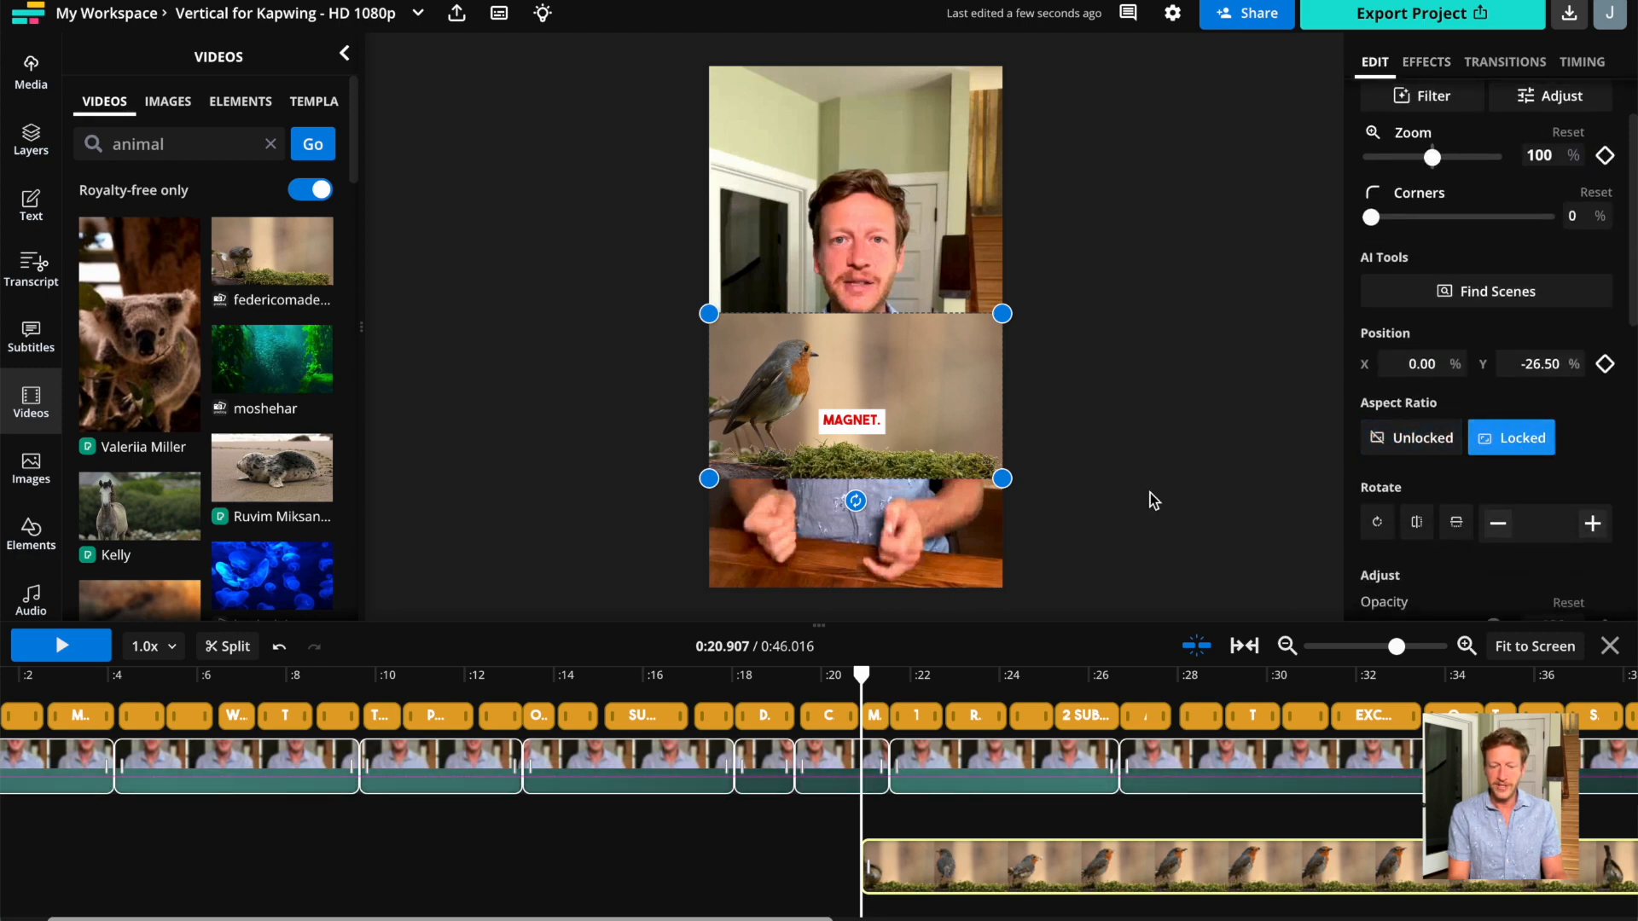
left_click_drag(1001, 480, 954, 416)
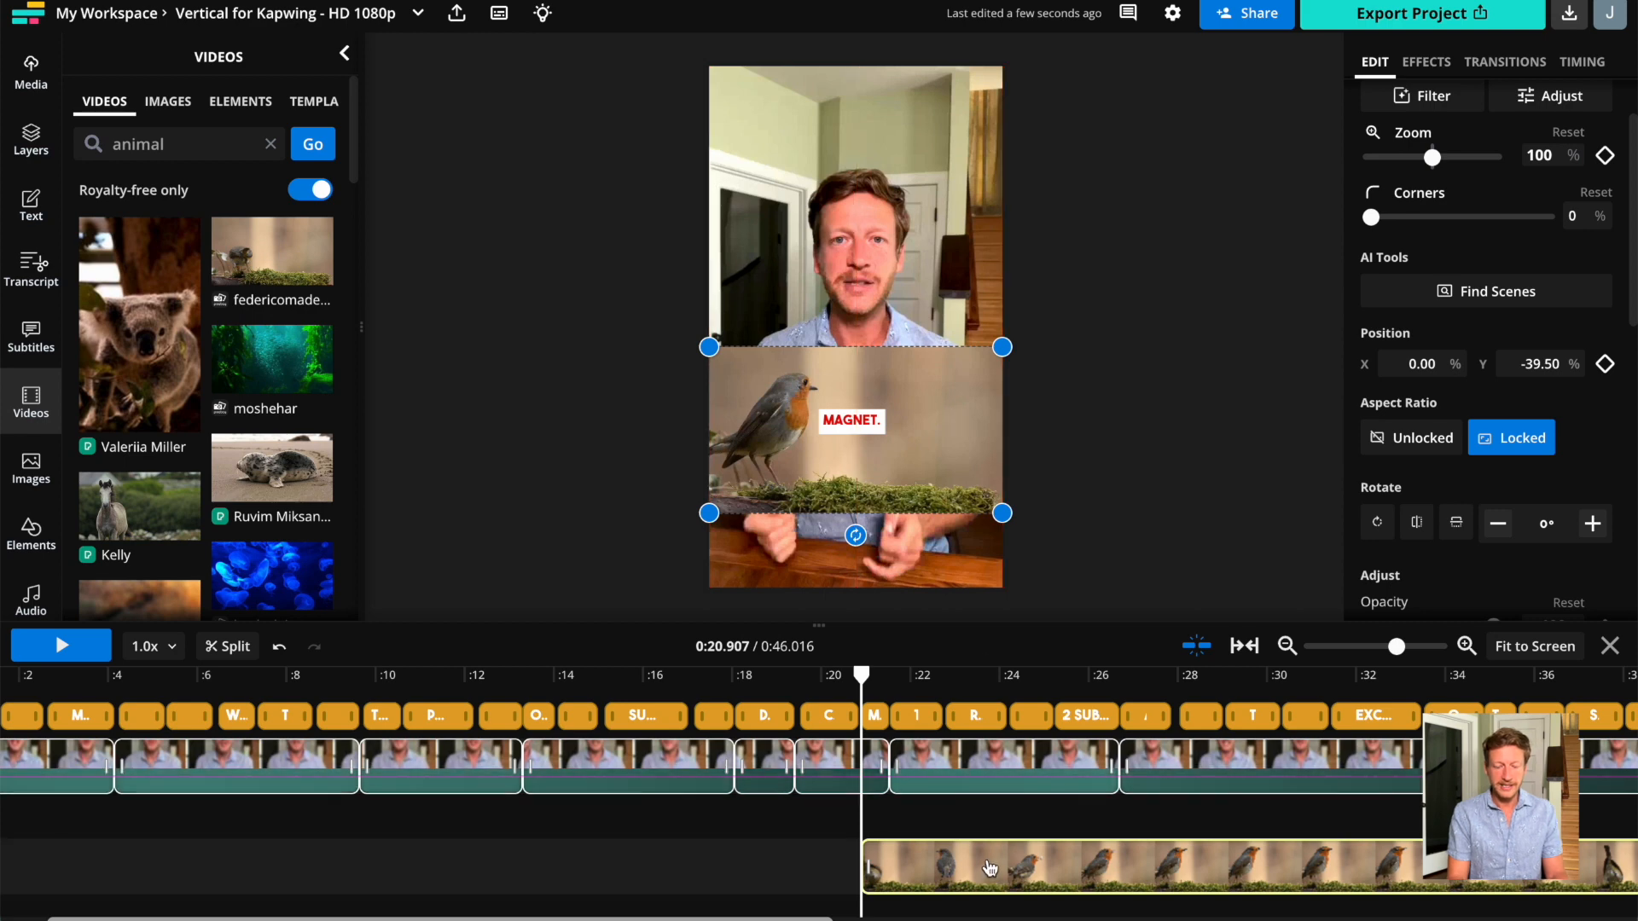
scroll(989, 869, "right", 5)
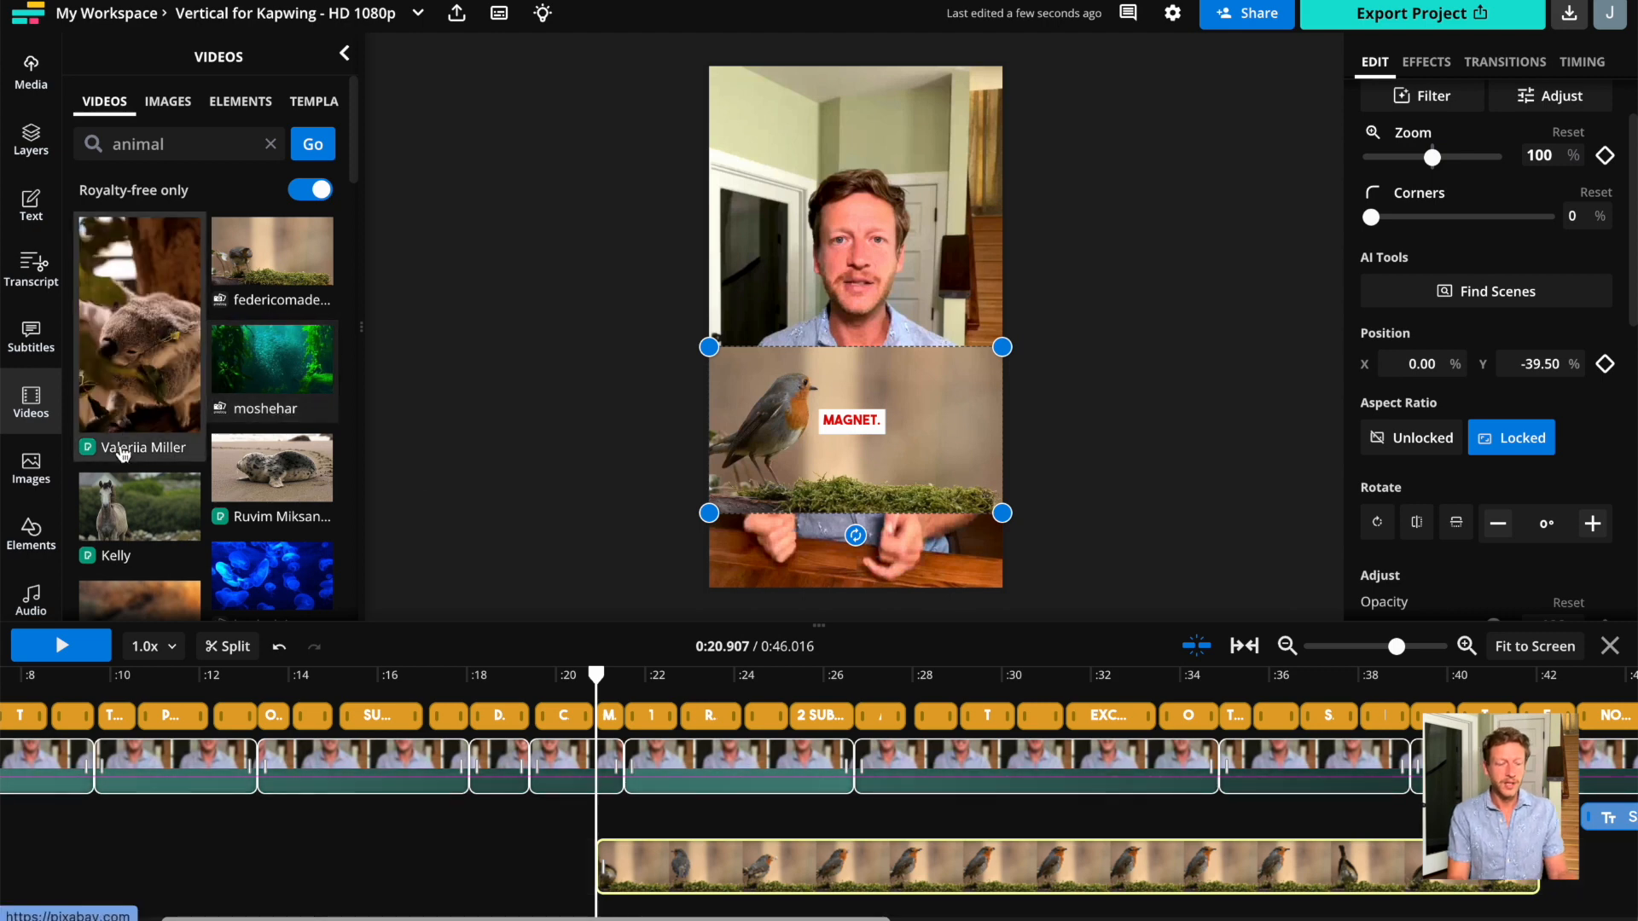
Add the fox photo from the stock images' animal category over the video and shrink it from its upper corner.
left_click(37, 465)
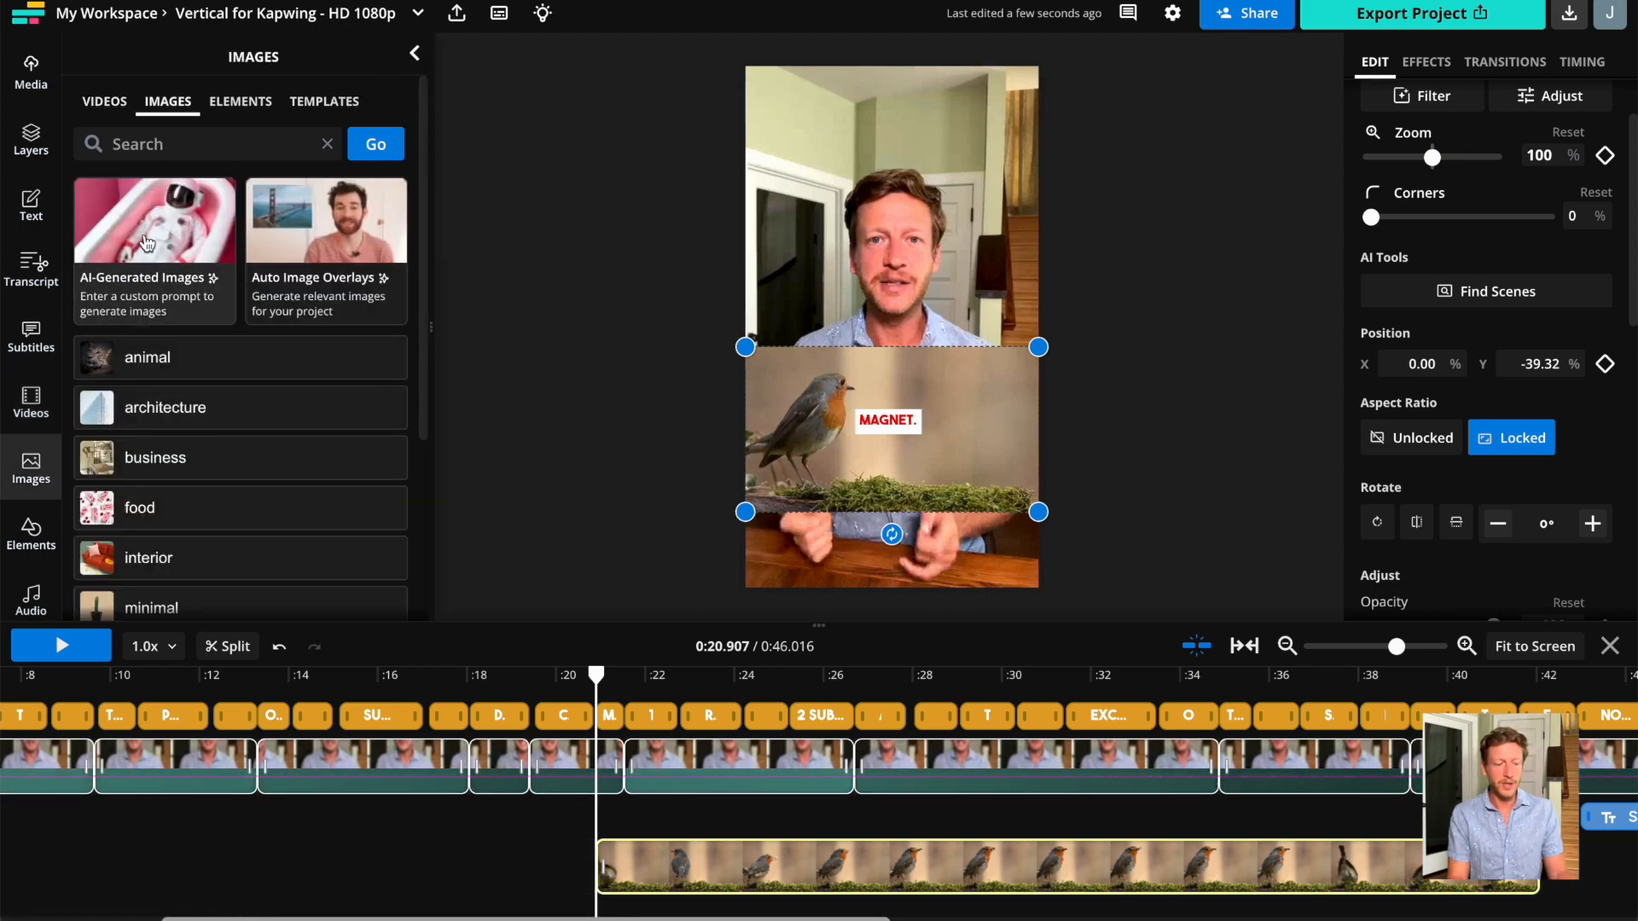
left_click(228, 358)
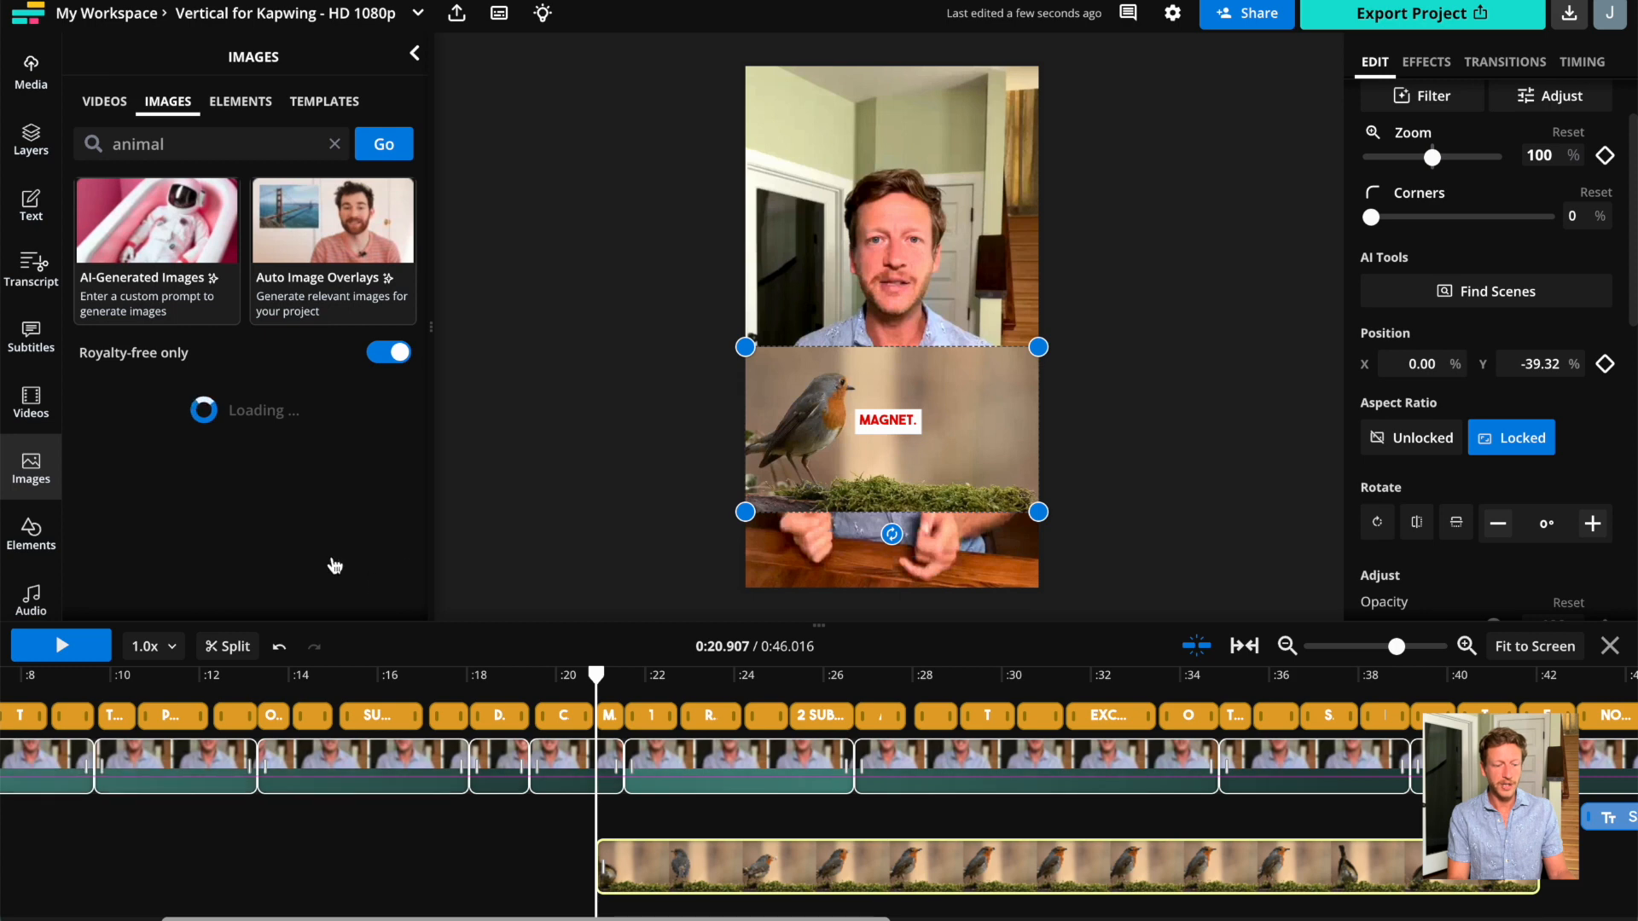
scroll(334, 566, "down", 3)
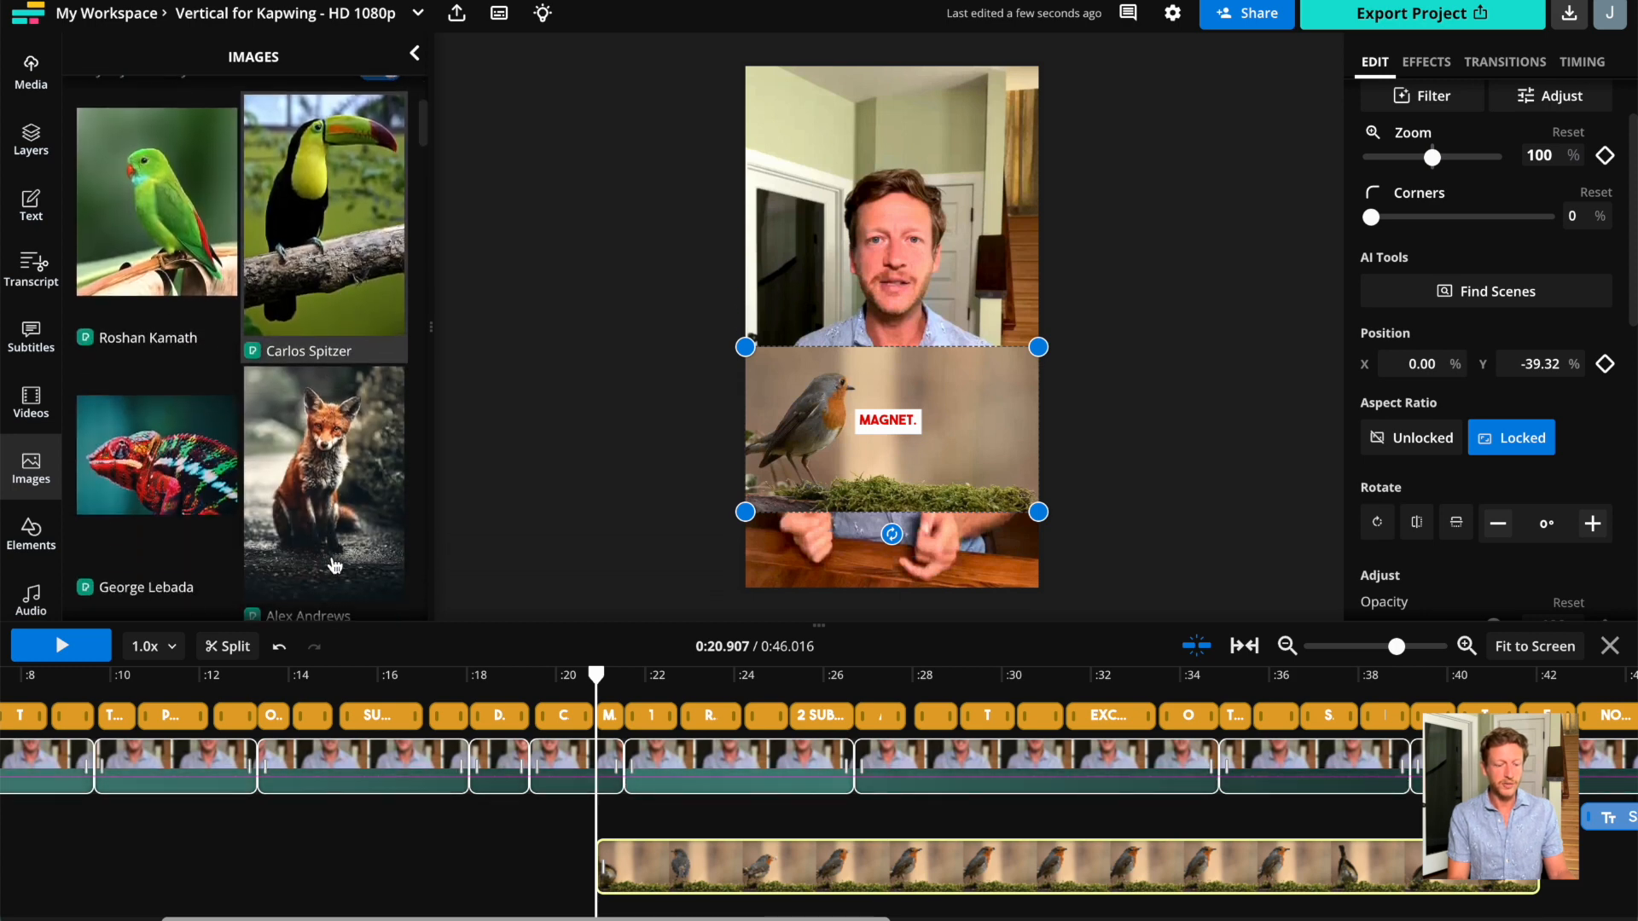
left_click_drag(334, 566, 929, 335)
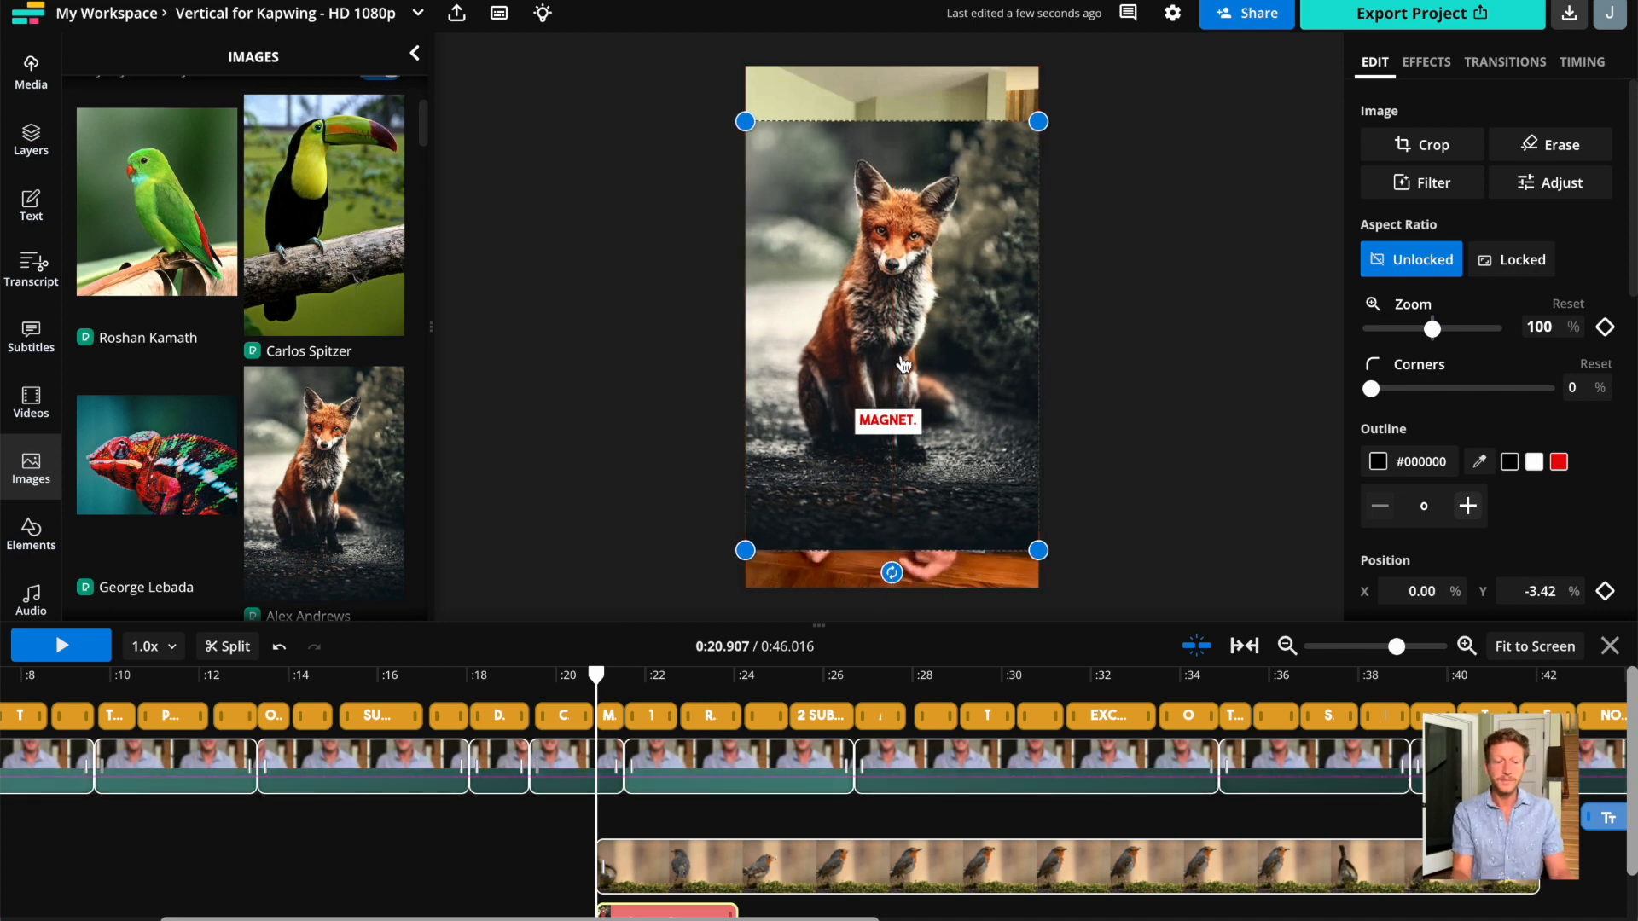
scroll(1519, 423, "down", 10)
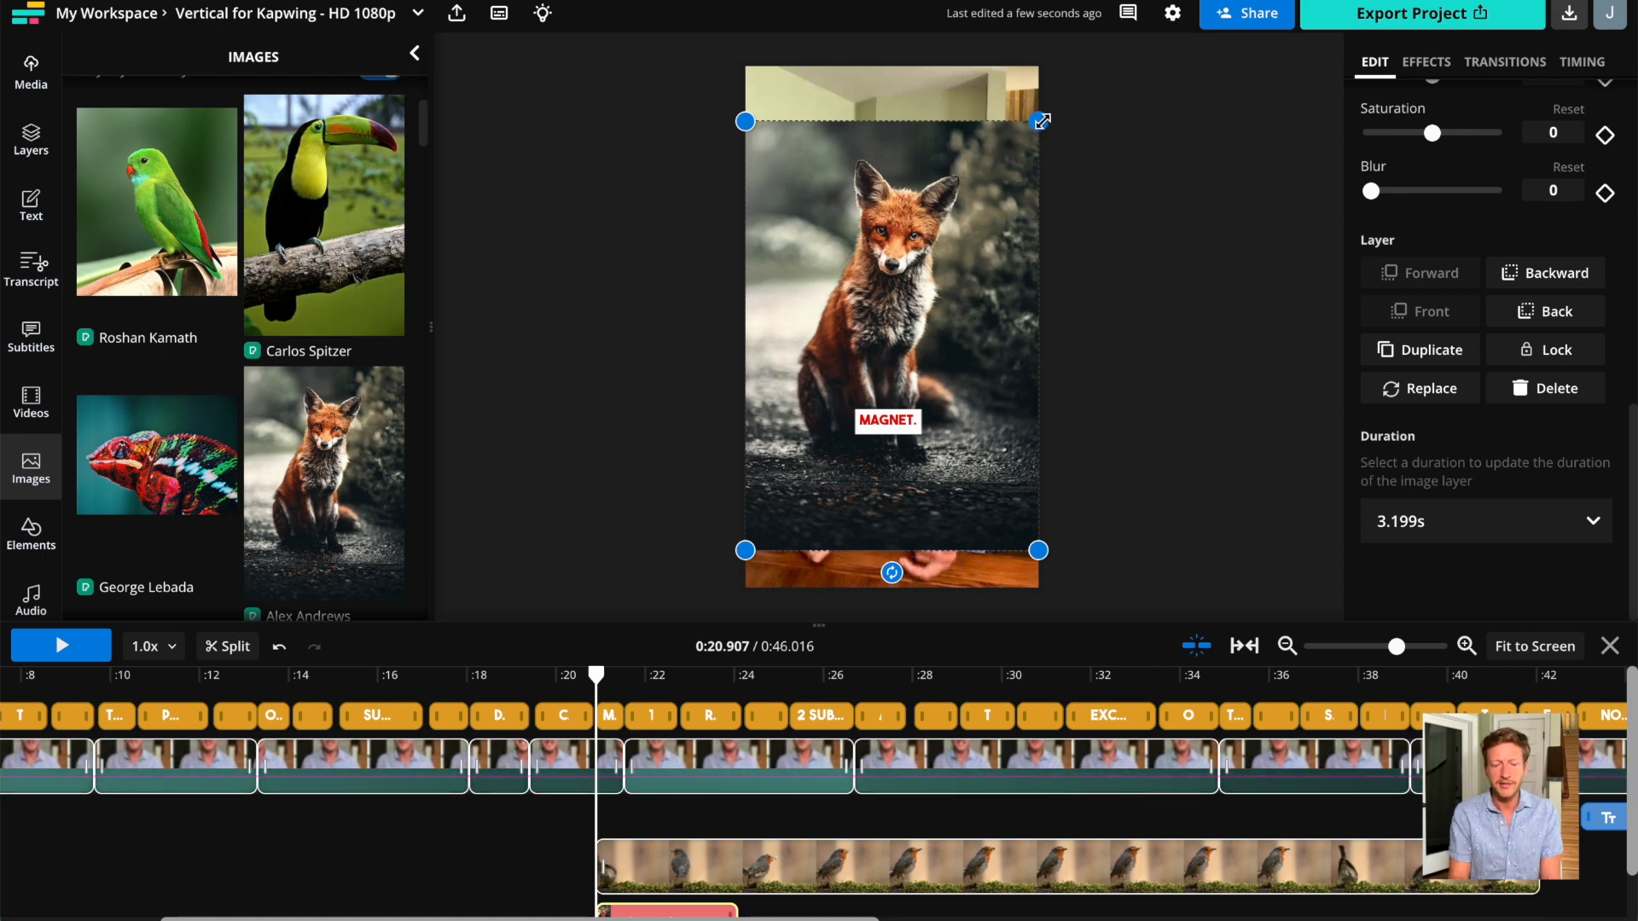
left_click_drag(1042, 124, 997, 216)
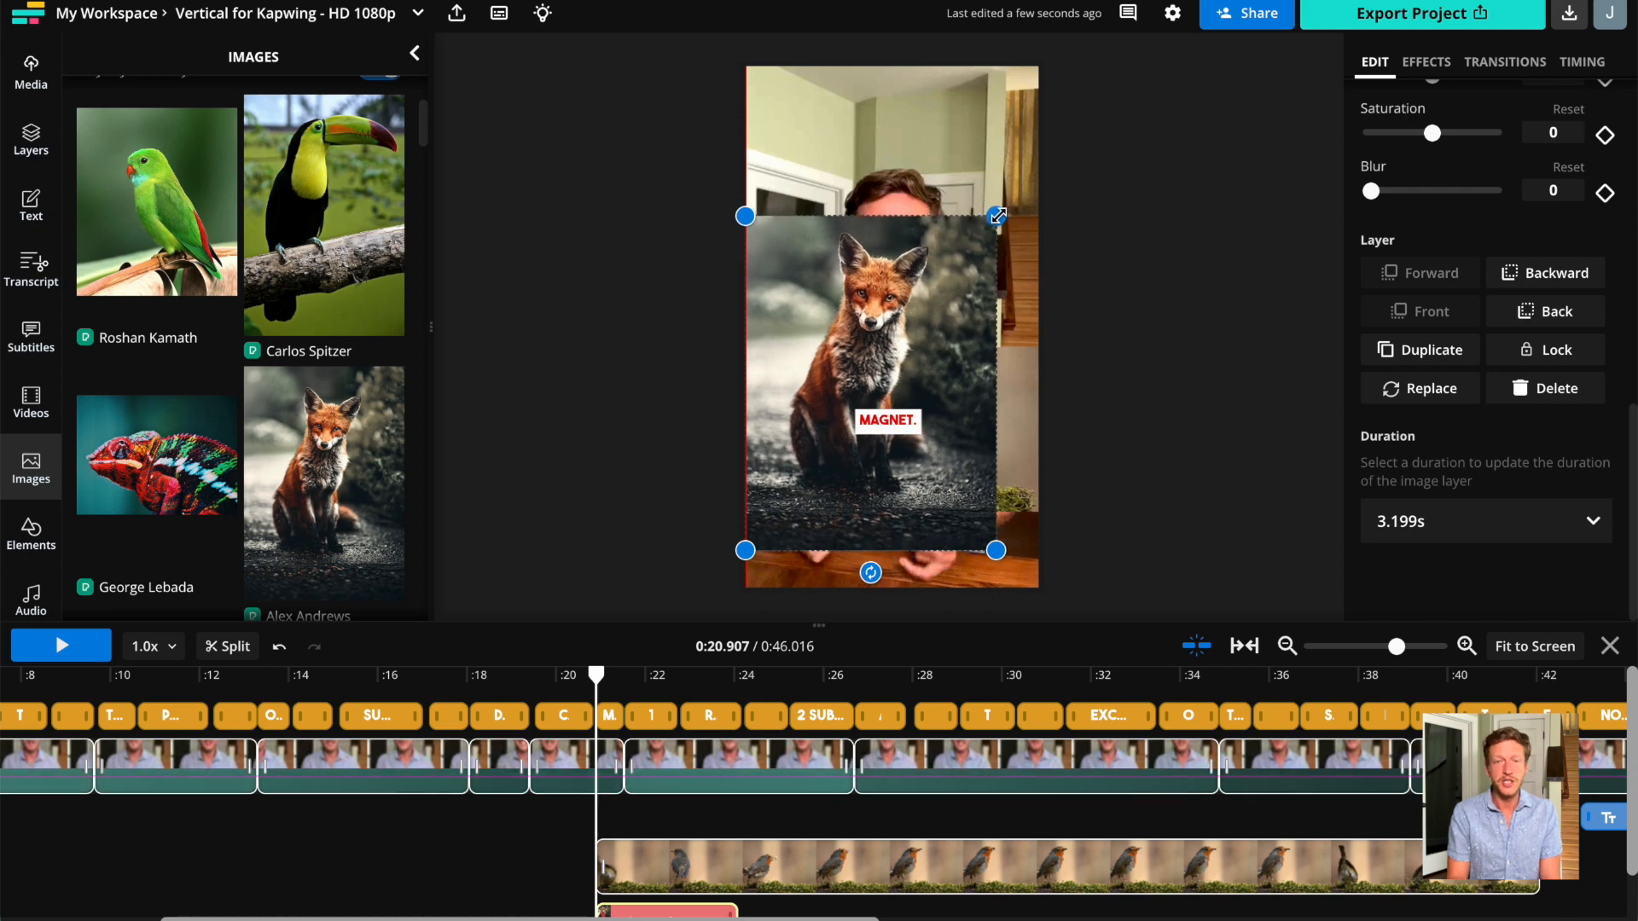
Open the element library and delete the fox photo and the robin video from the project.
left_click(31, 533)
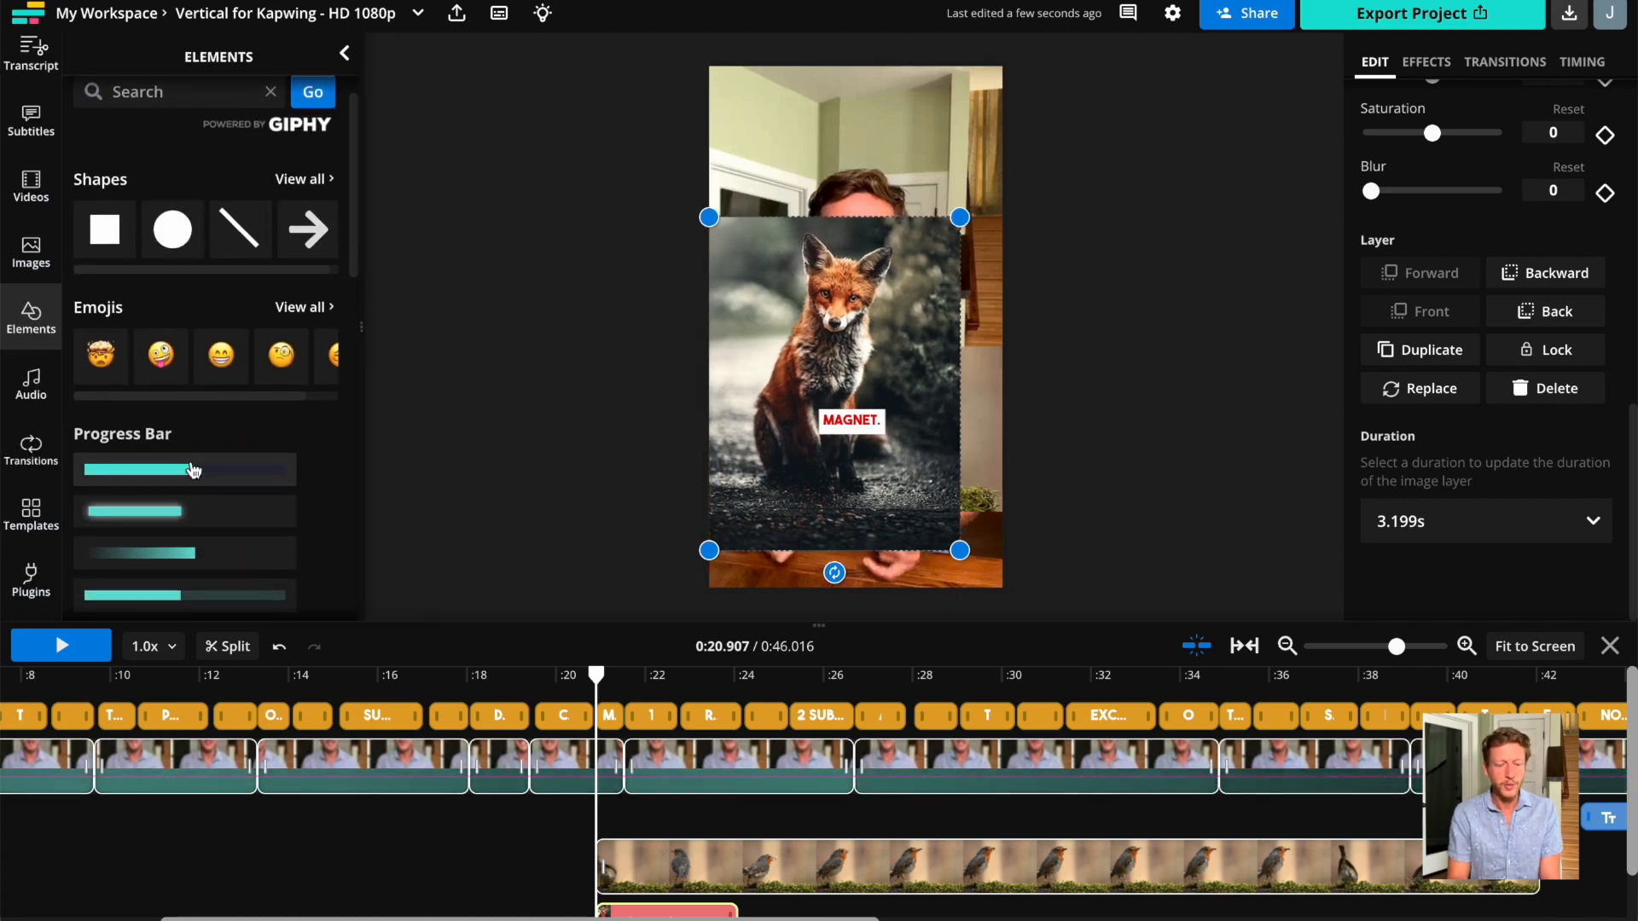
key("Delete")
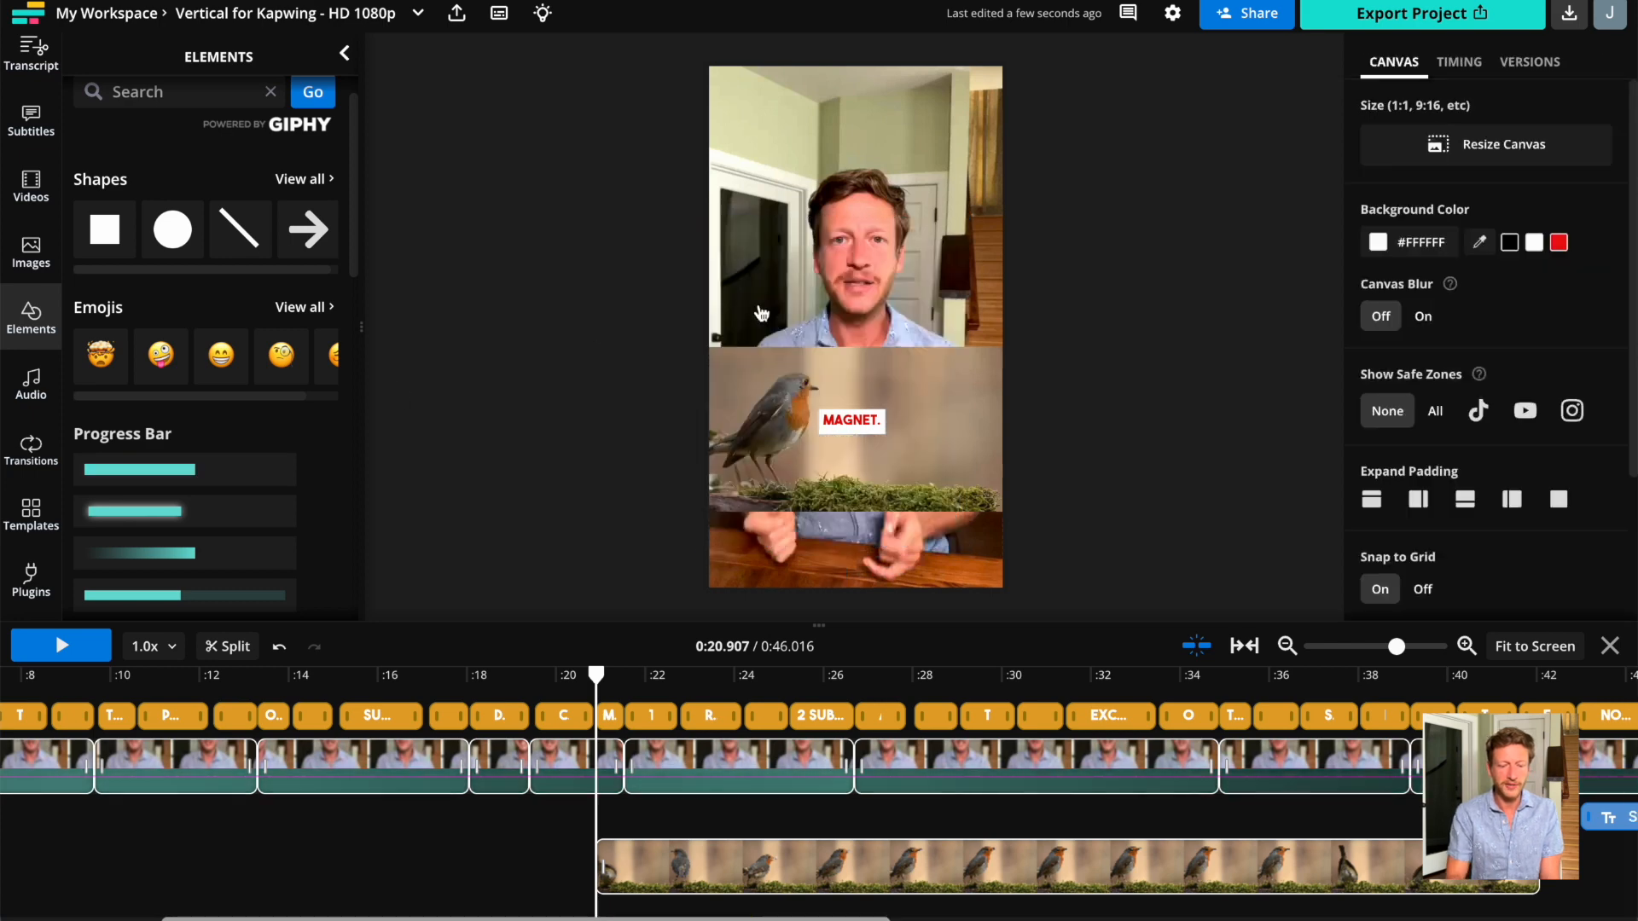
left_click(820, 378)
key("Delete")
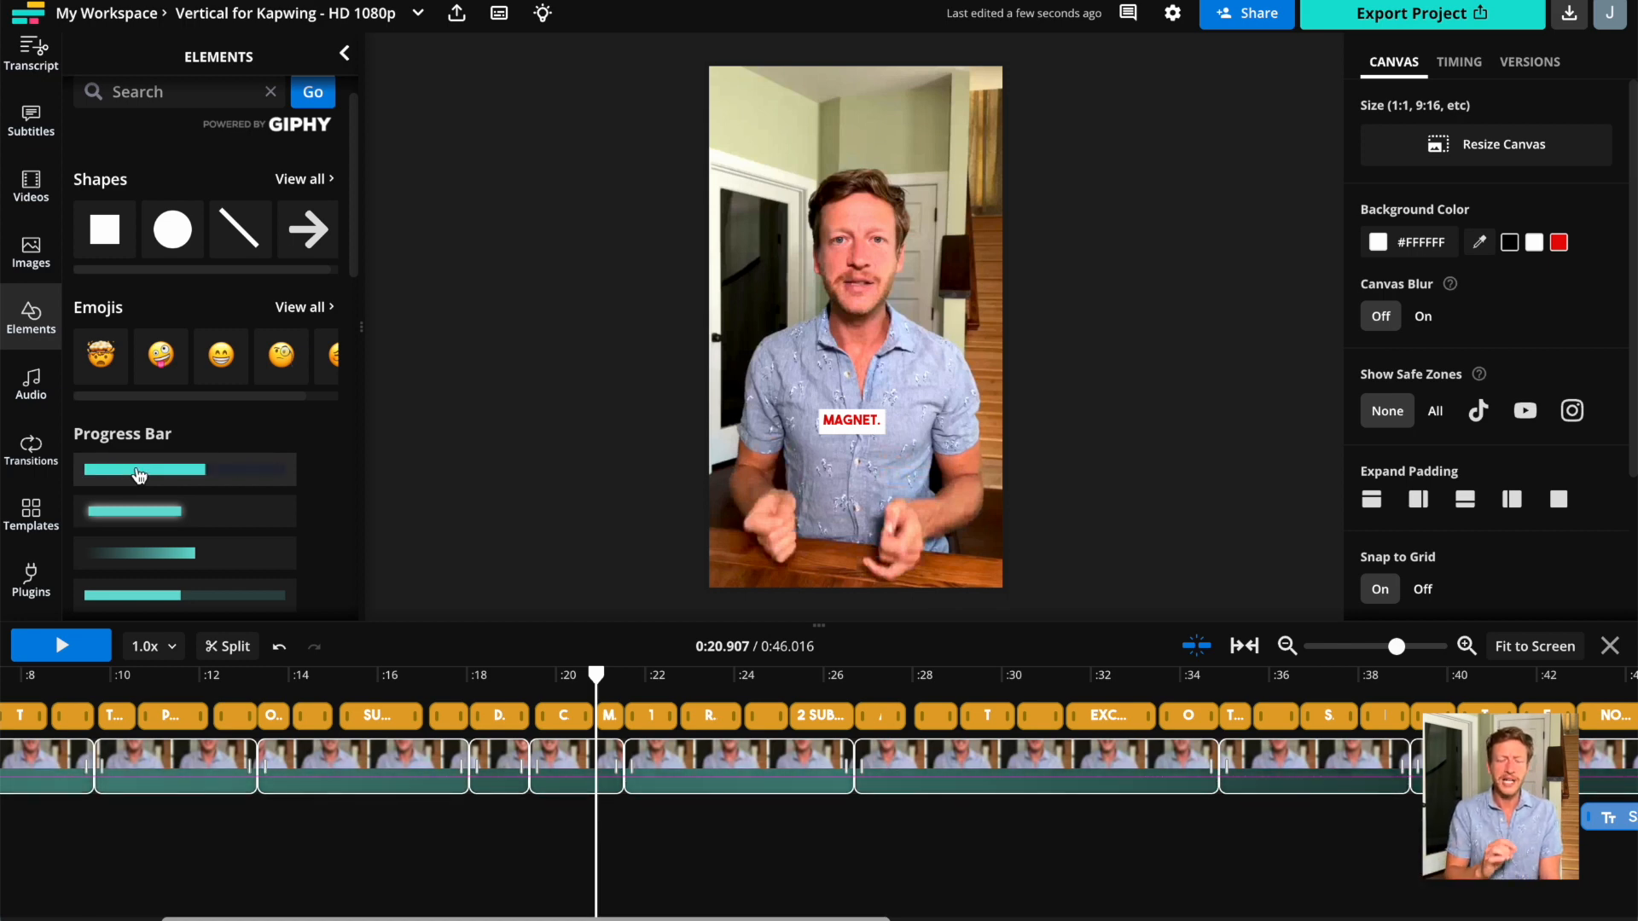
Examine the element library's shapes, progress bars, waveforms, backgrounds, arrows, circles, swipe-up and twinkle categories, including the audio-to-waveform conversion dialog.
scroll(205, 275, "down", 5)
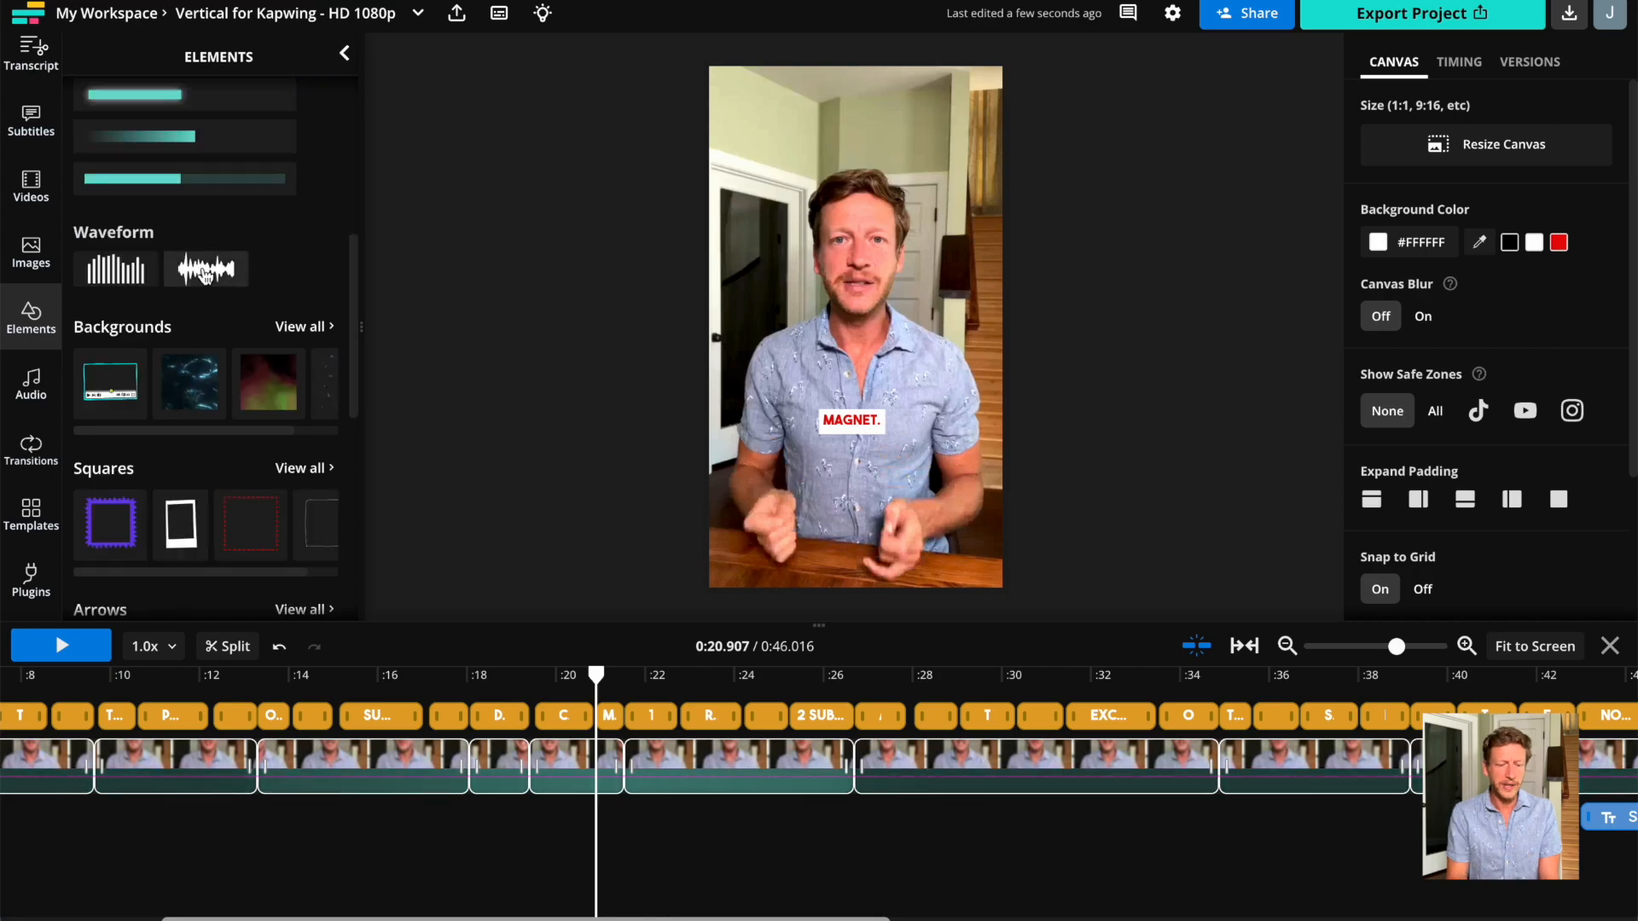
left_click(206, 272)
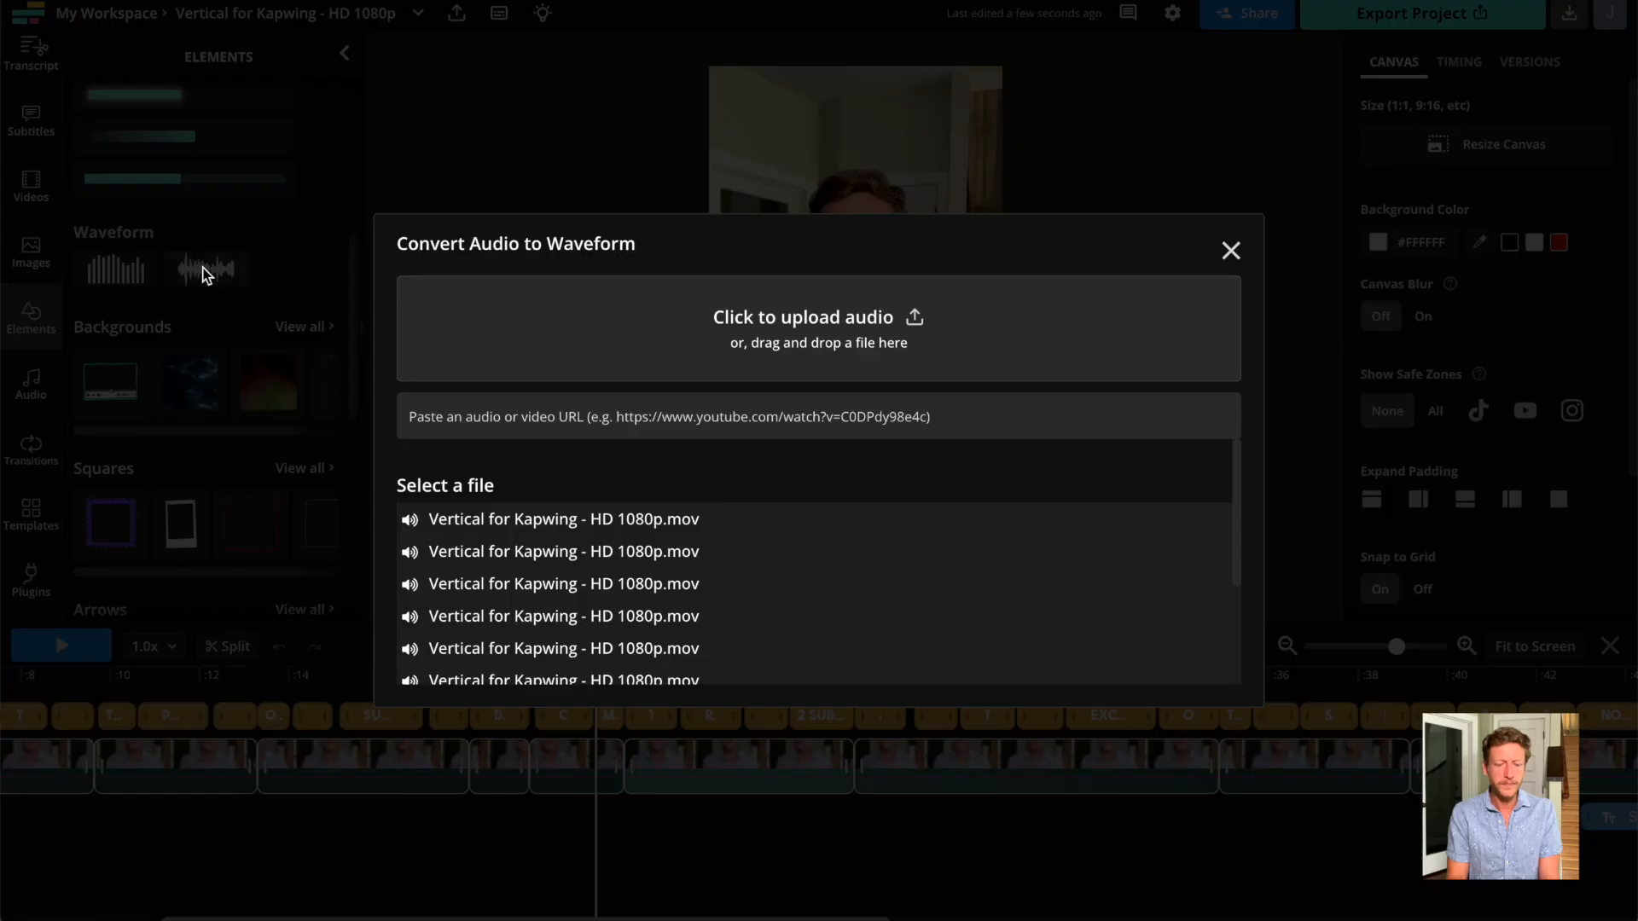
left_click(1230, 249)
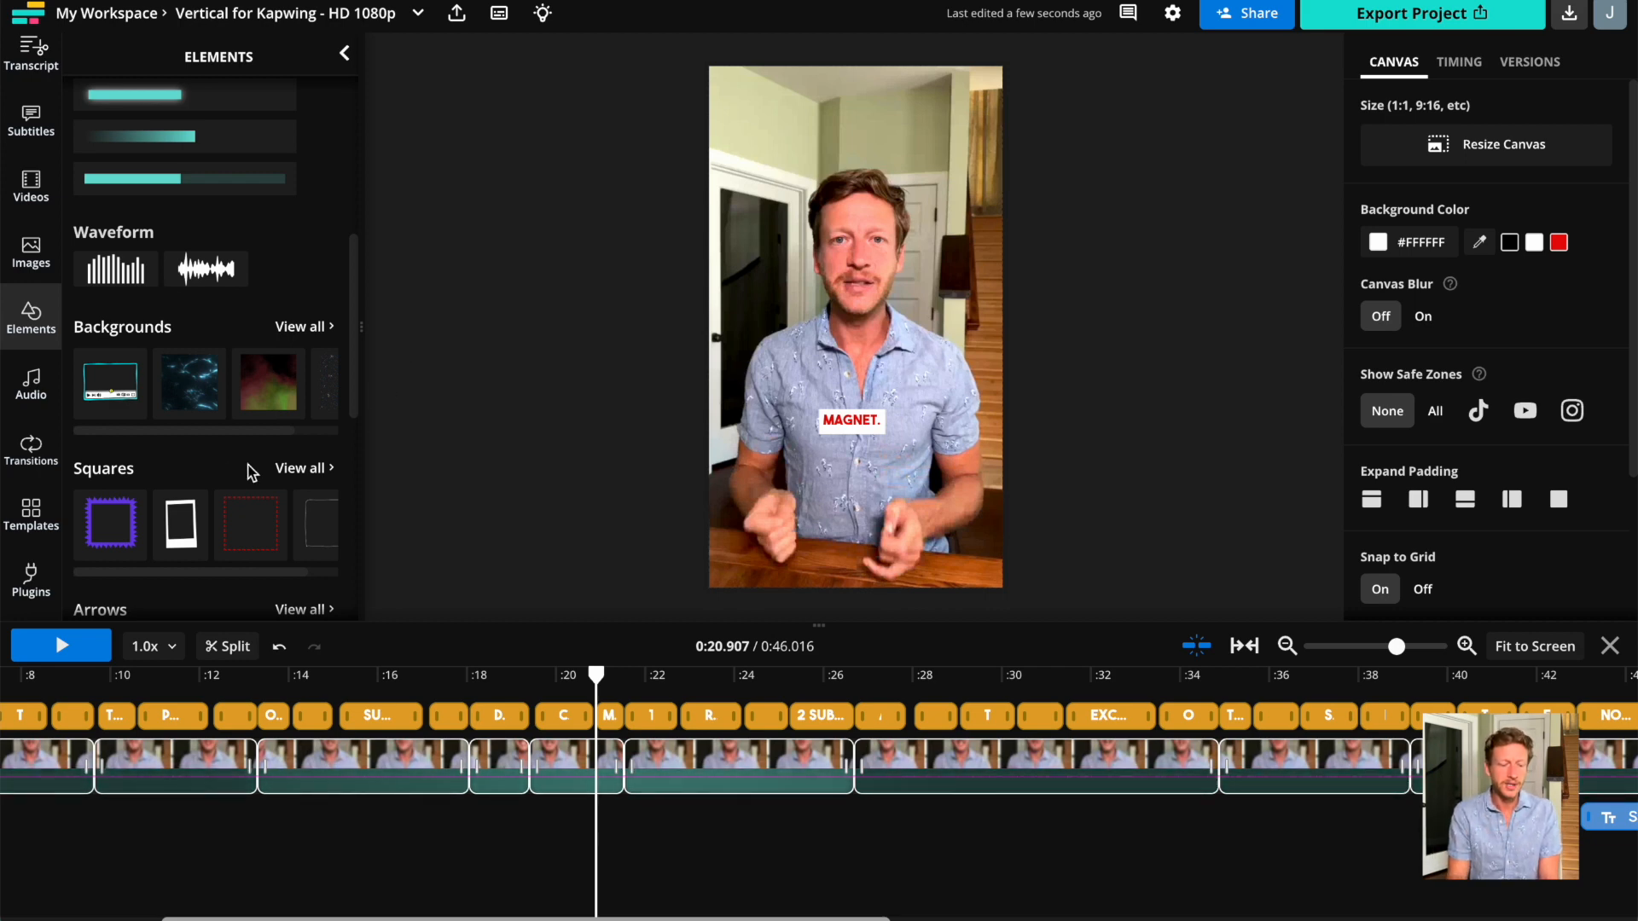
scroll(227, 468, "down", 7)
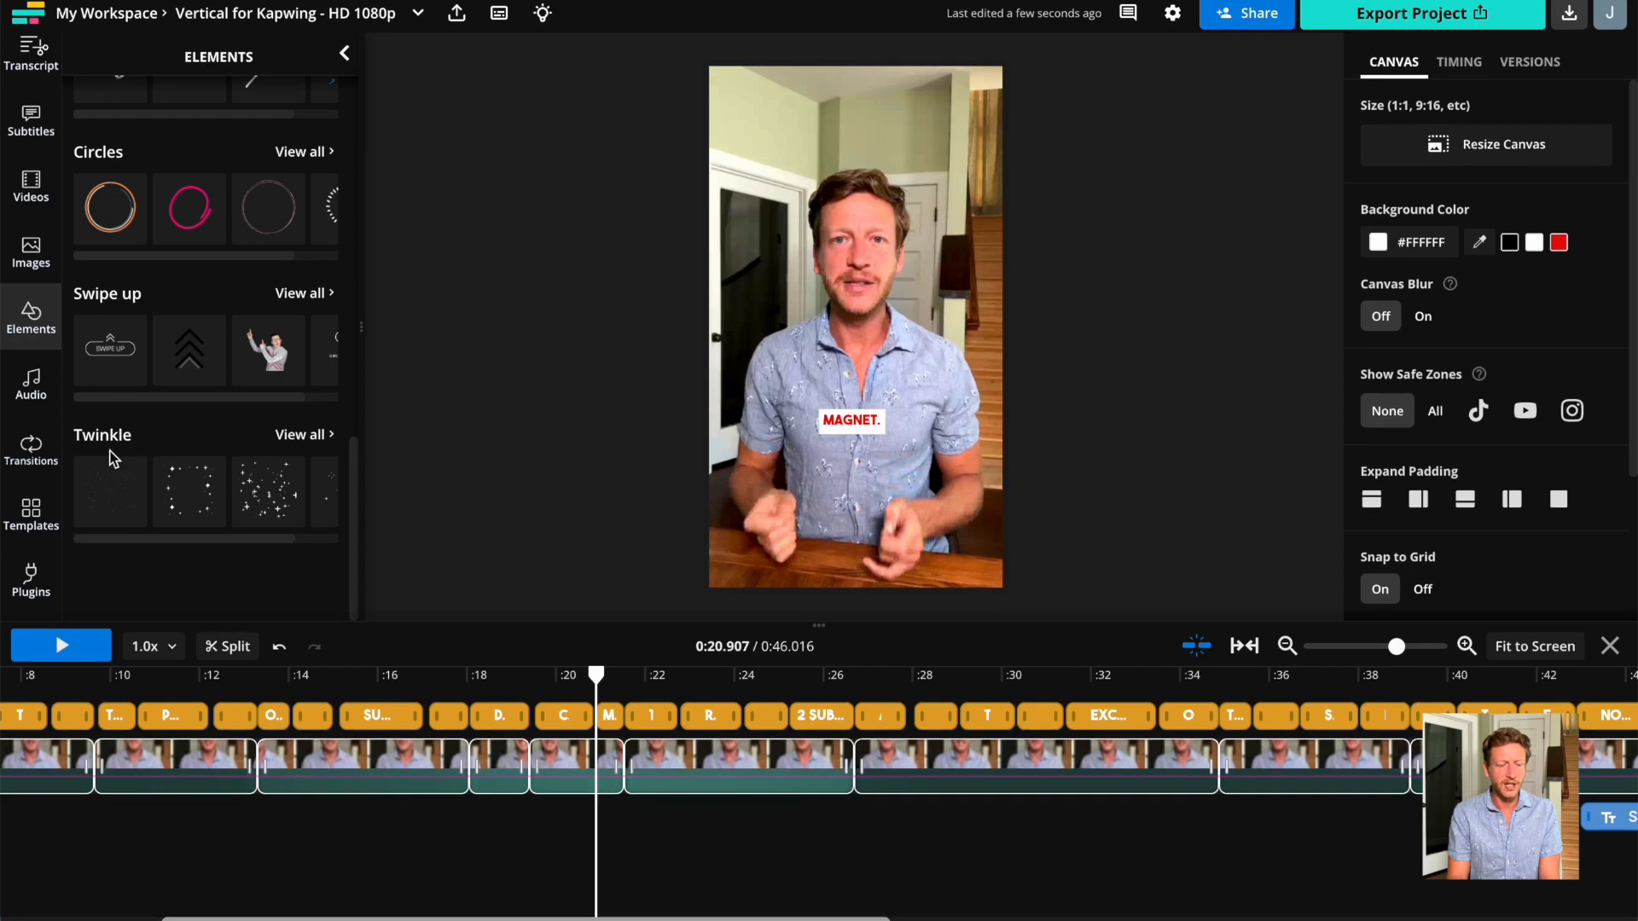
scroll(113, 458, "up", 2)
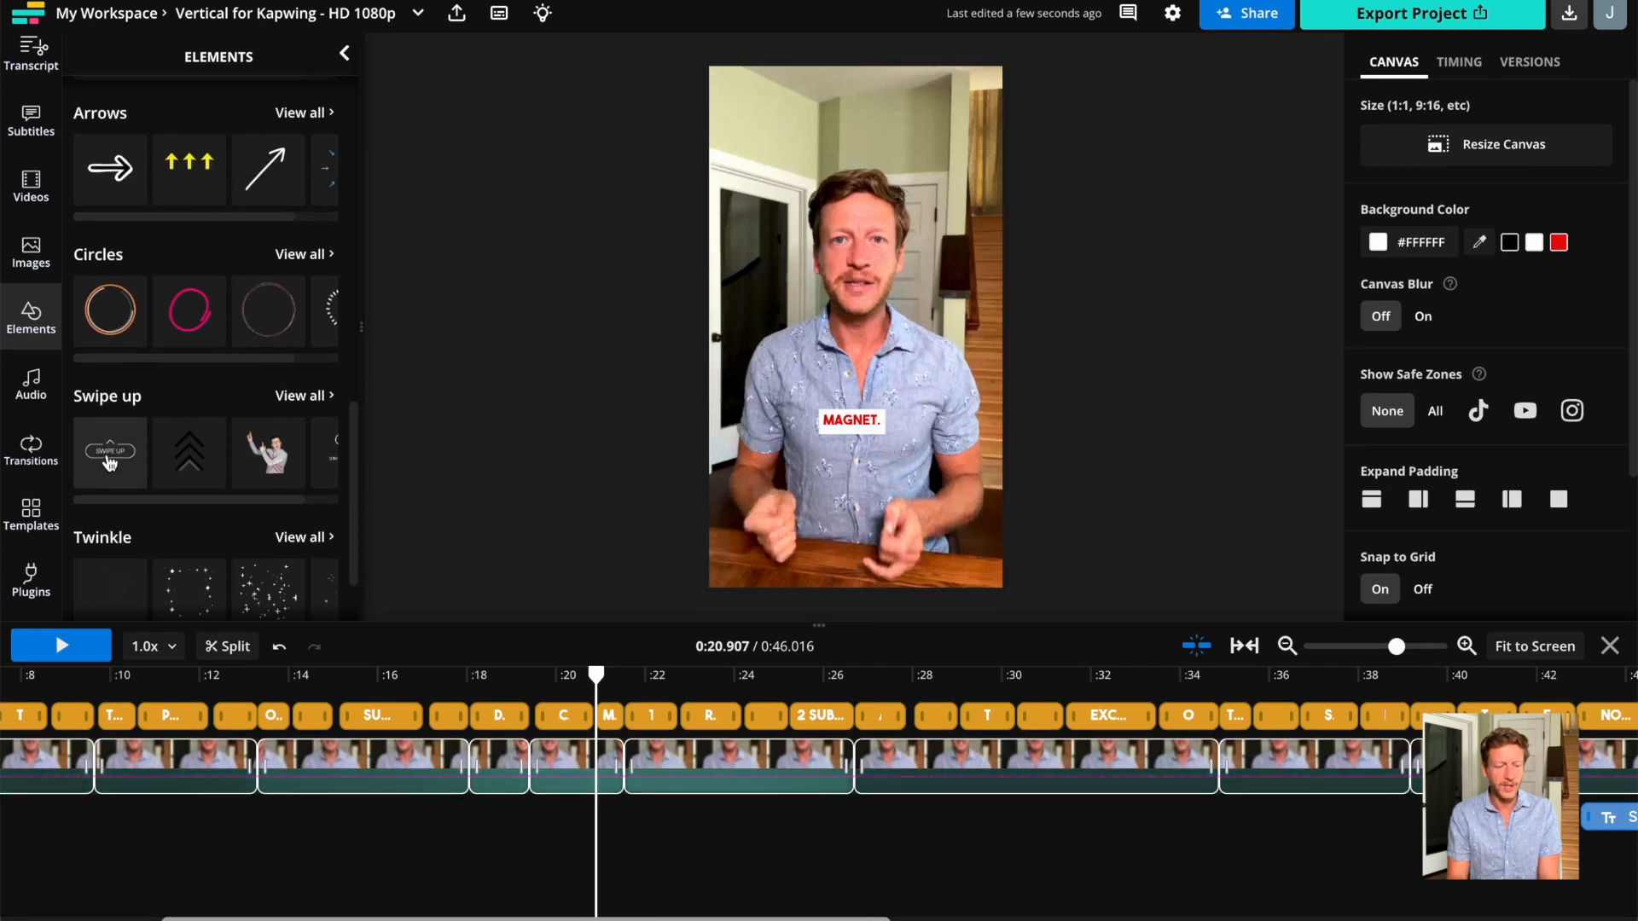
scroll(273, 463, "up", 5)
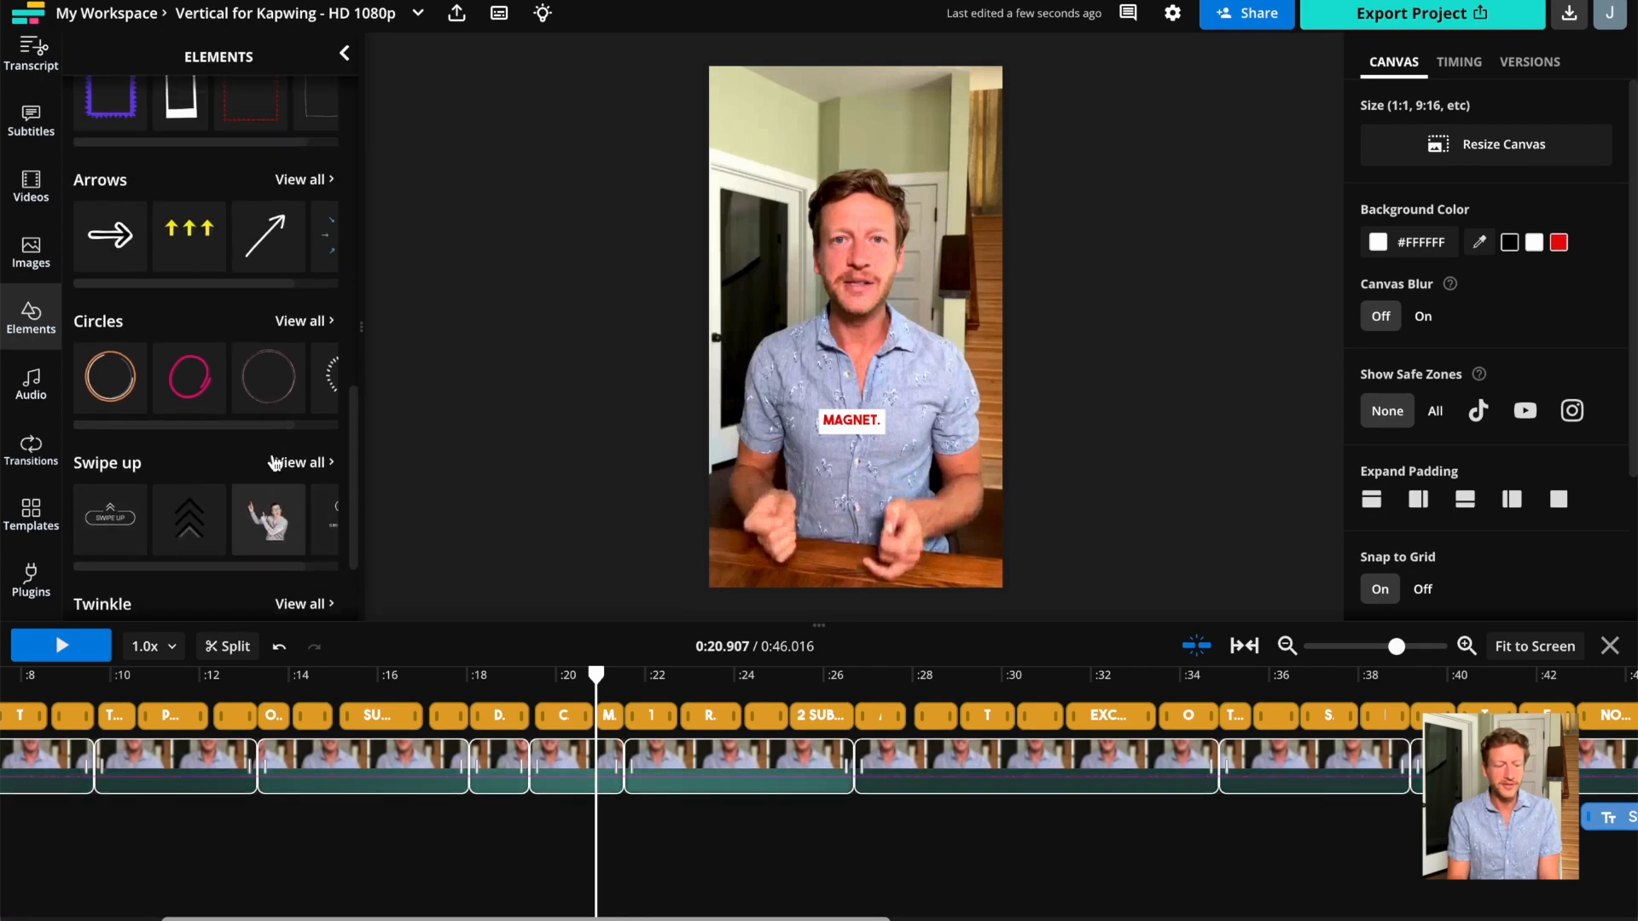
scroll(258, 478, "up", 6)
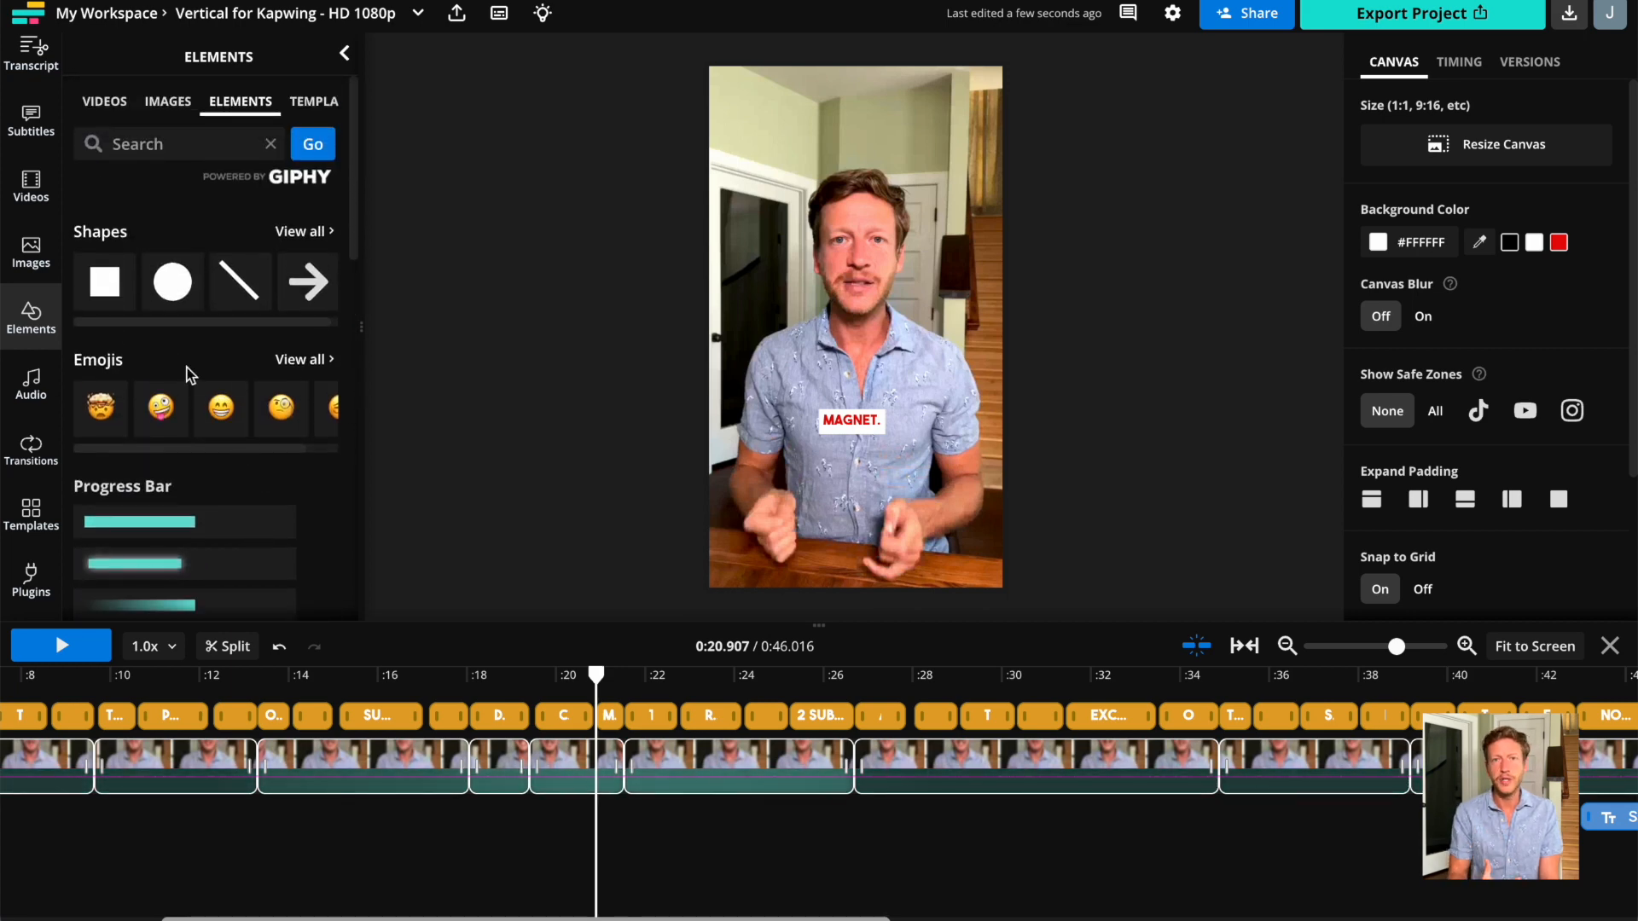
Add the royalty-free music track Hustle Muscle from the audio library at 0:20.907.
left_click(30, 384)
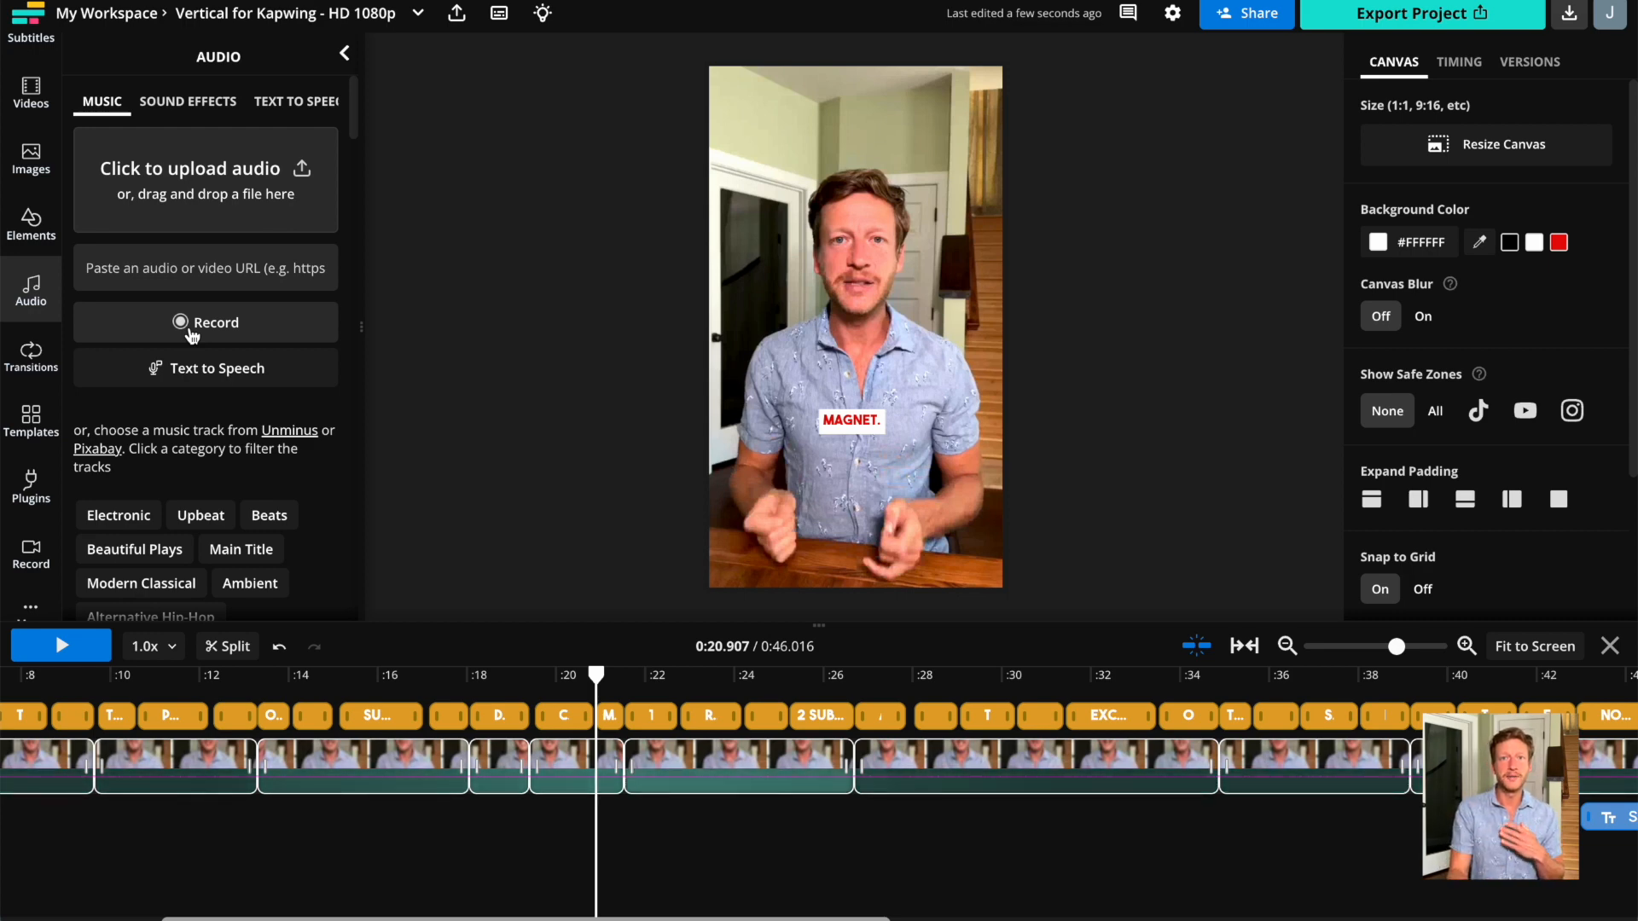
scroll(237, 438, "down", 2)
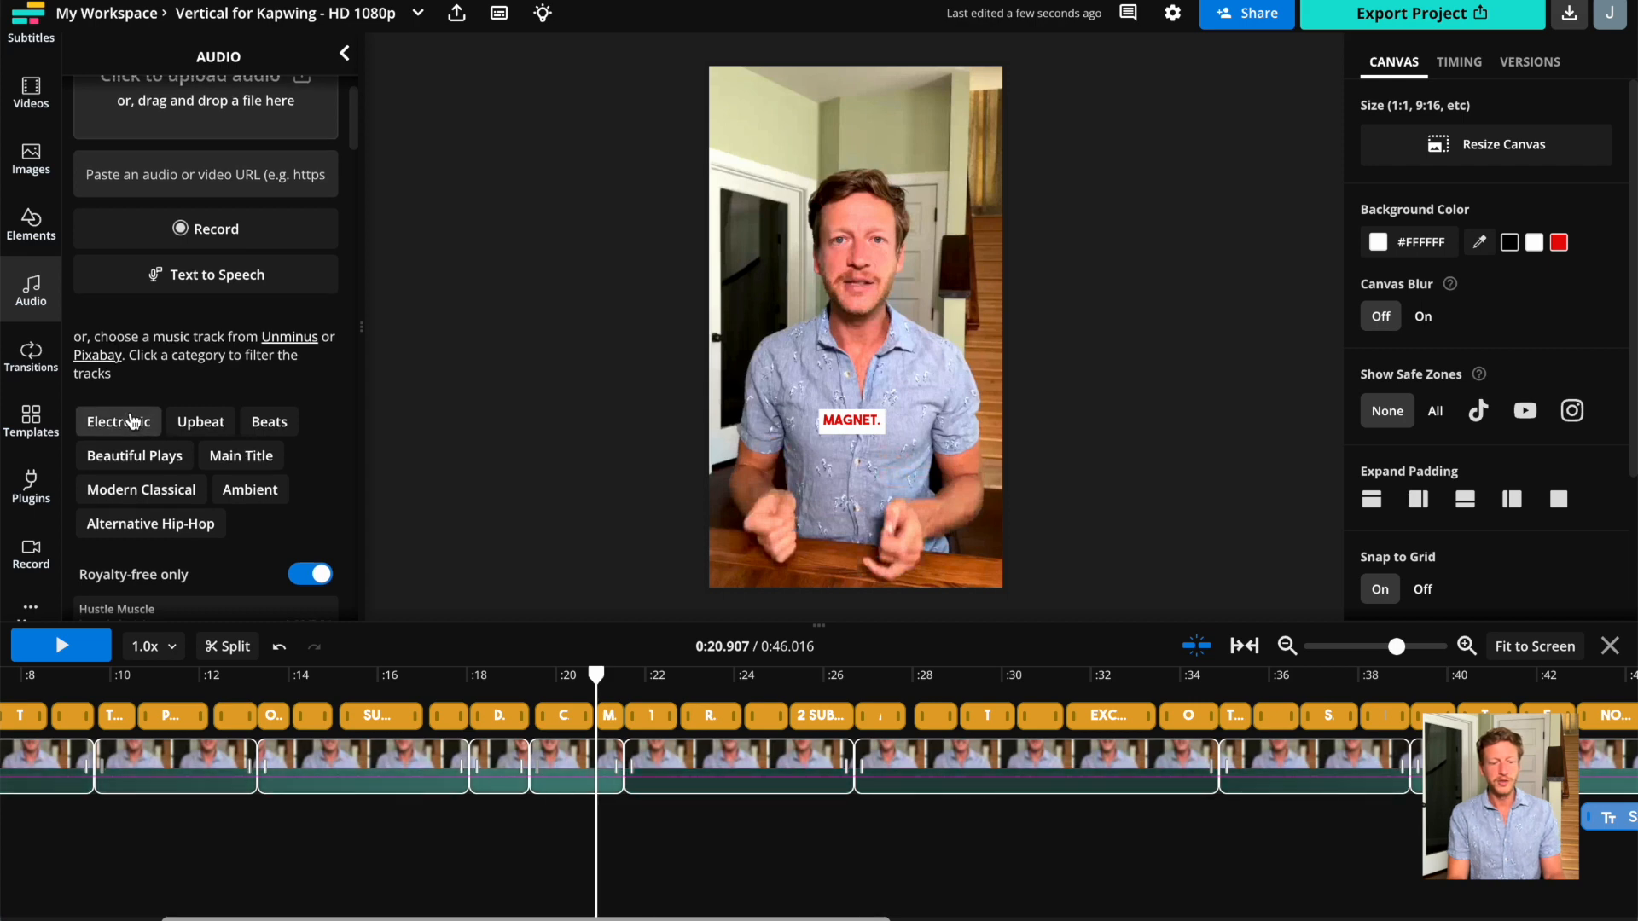
scroll(136, 431, "down", 5)
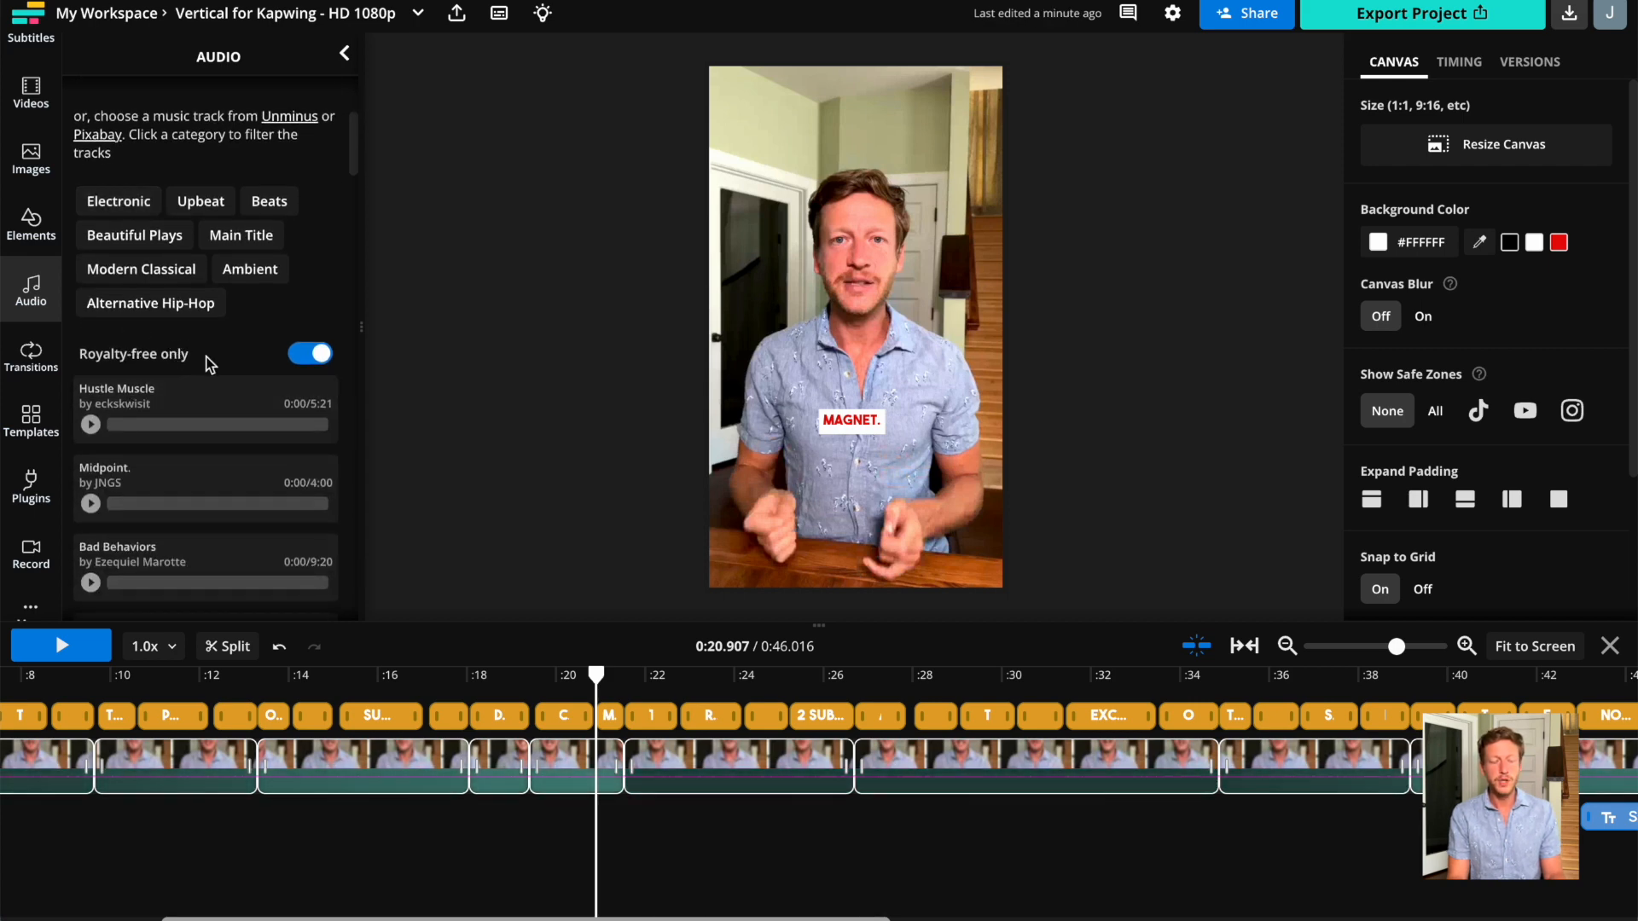
scroll(208, 362, "up", 4)
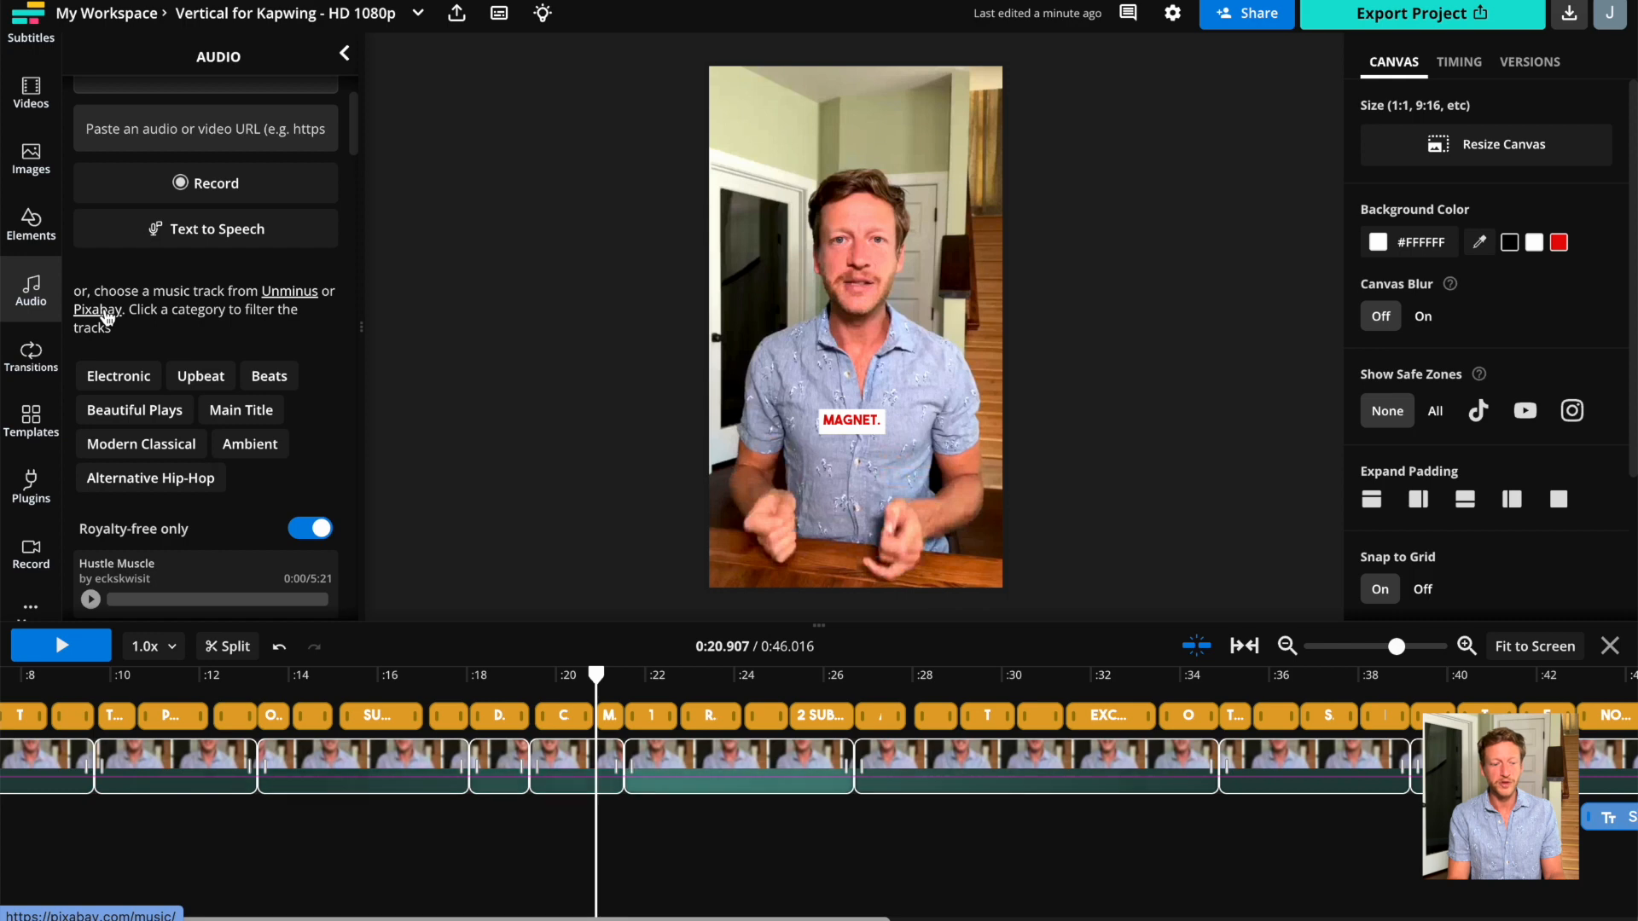
scroll(183, 373, "down", 3)
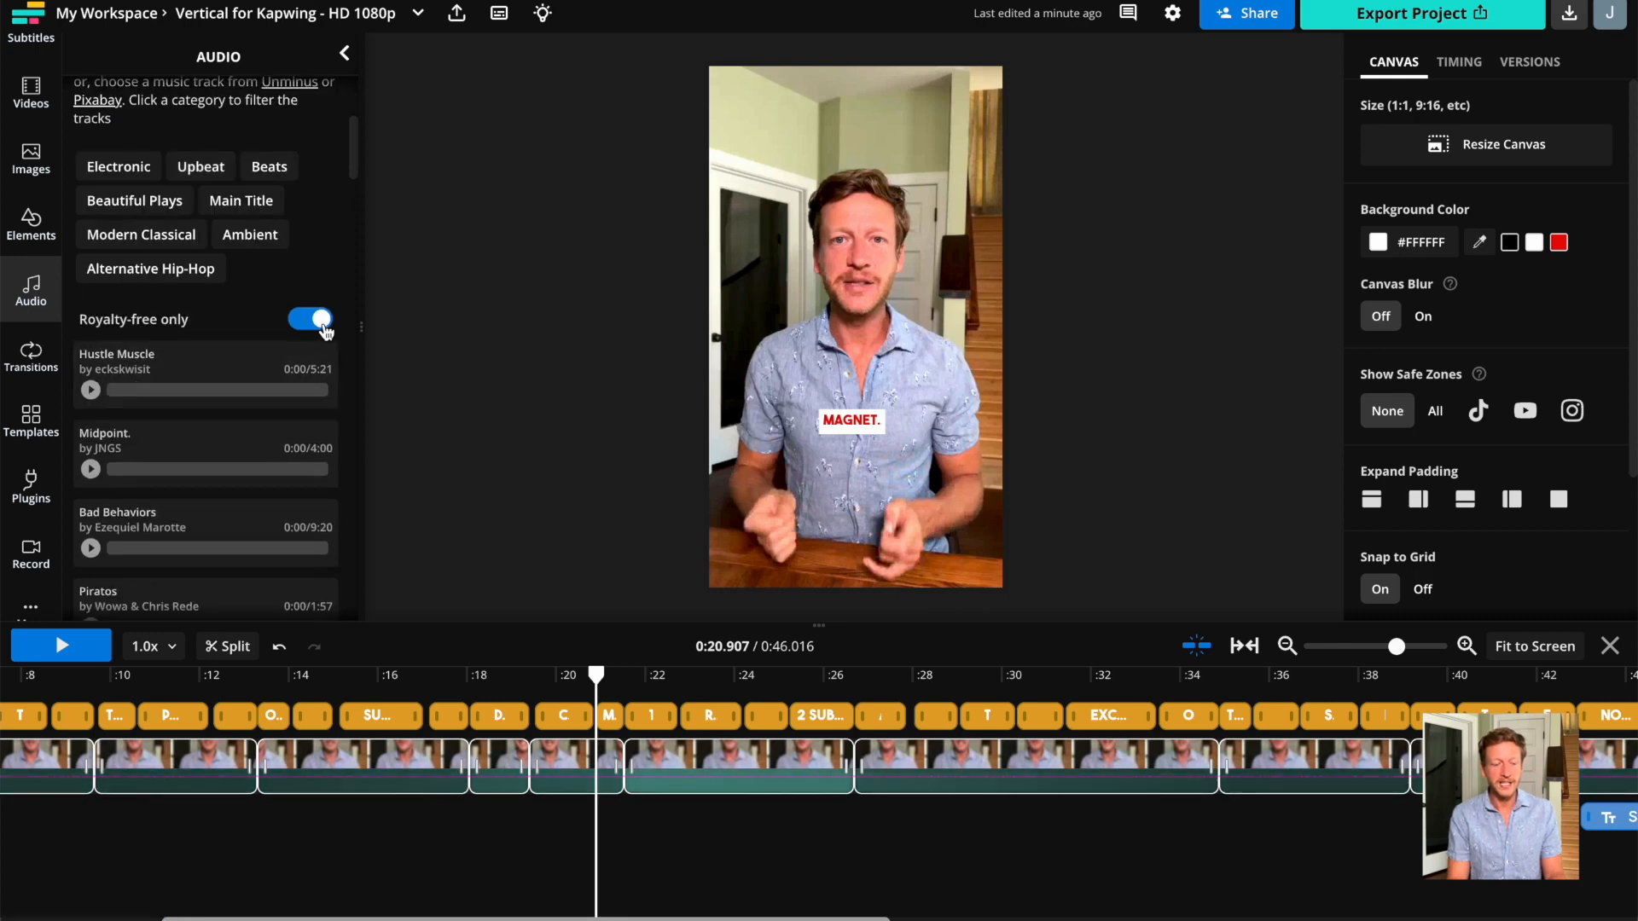
scroll(281, 307, "down", 2)
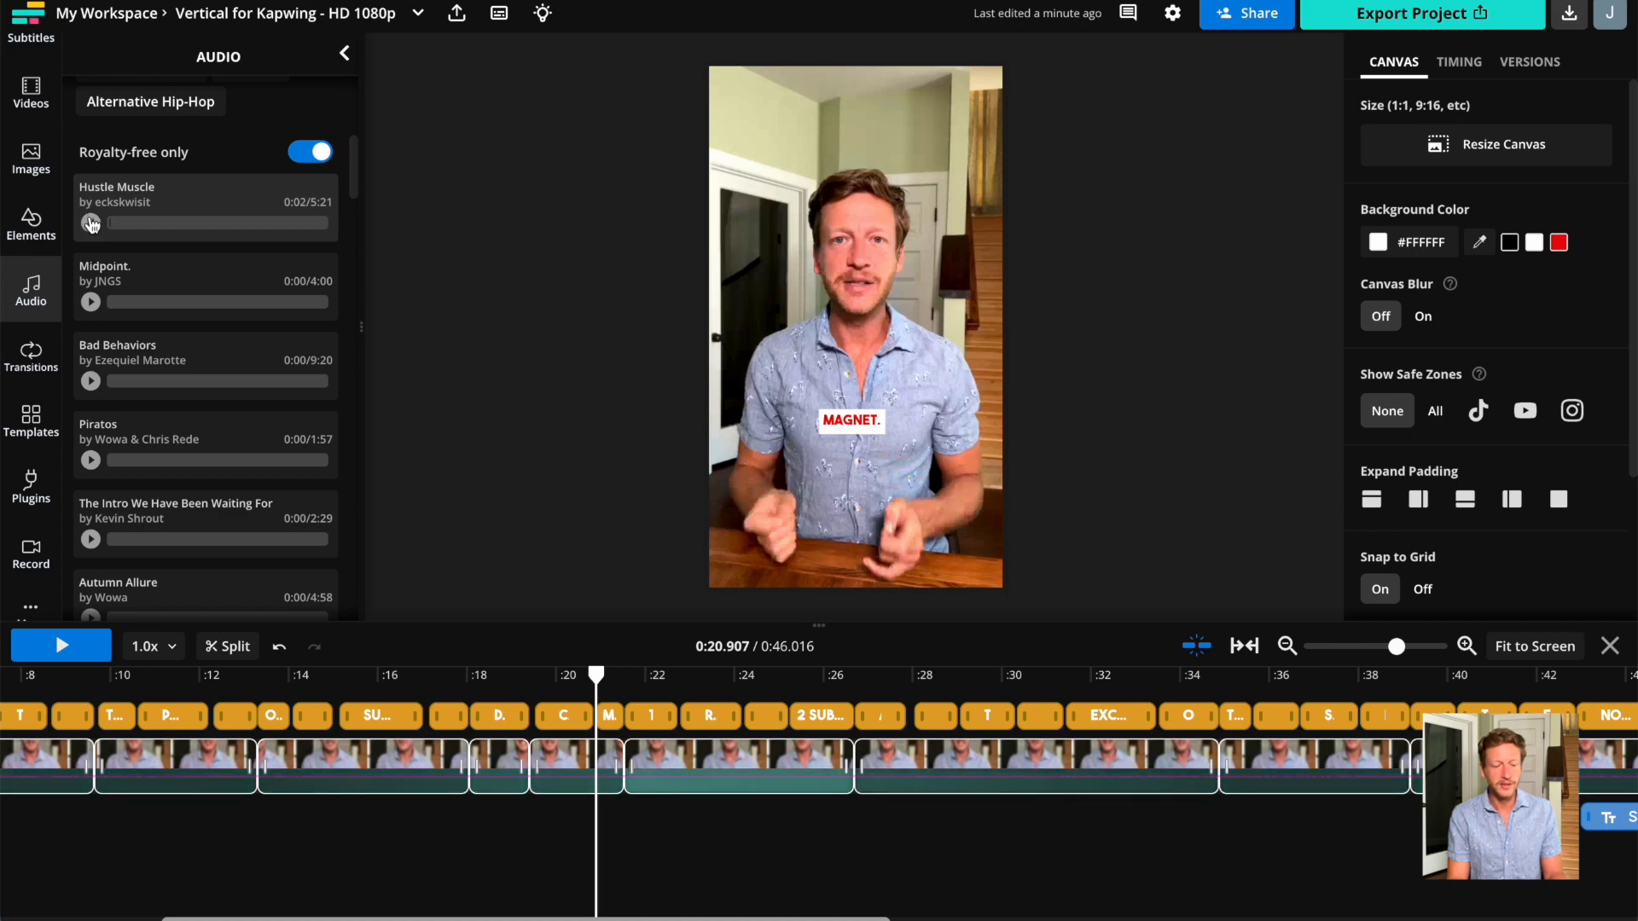
left_click(166, 203)
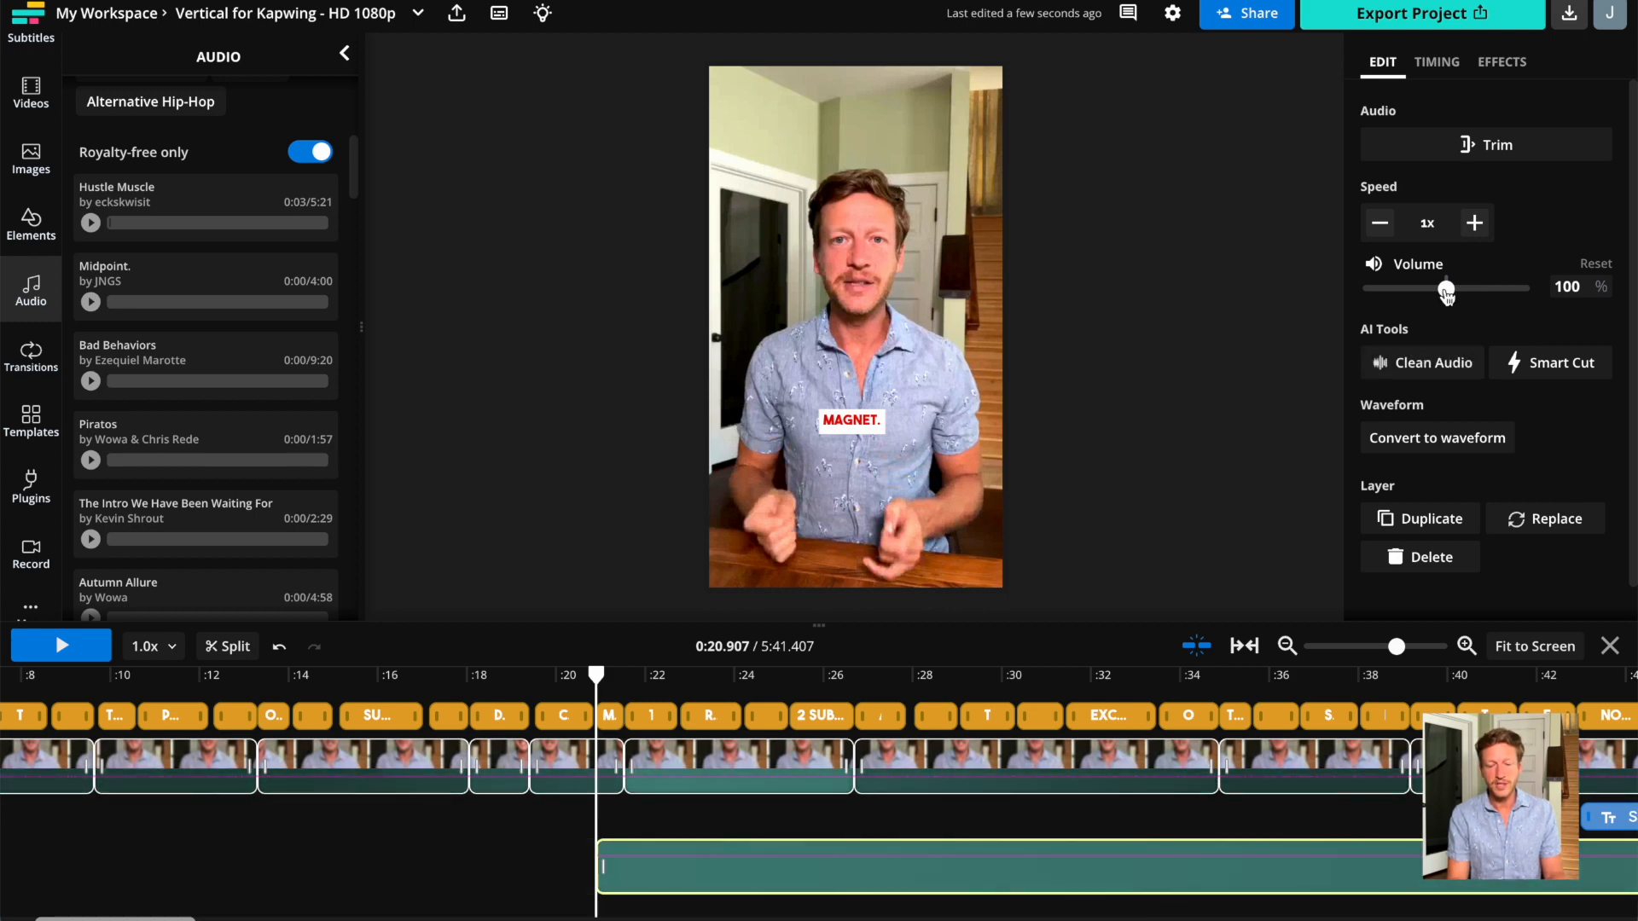
Lower the music track's volume to 10%, play the video with it, and reduce the volume to 3%.
left_click_drag(1445, 289, 1380, 303)
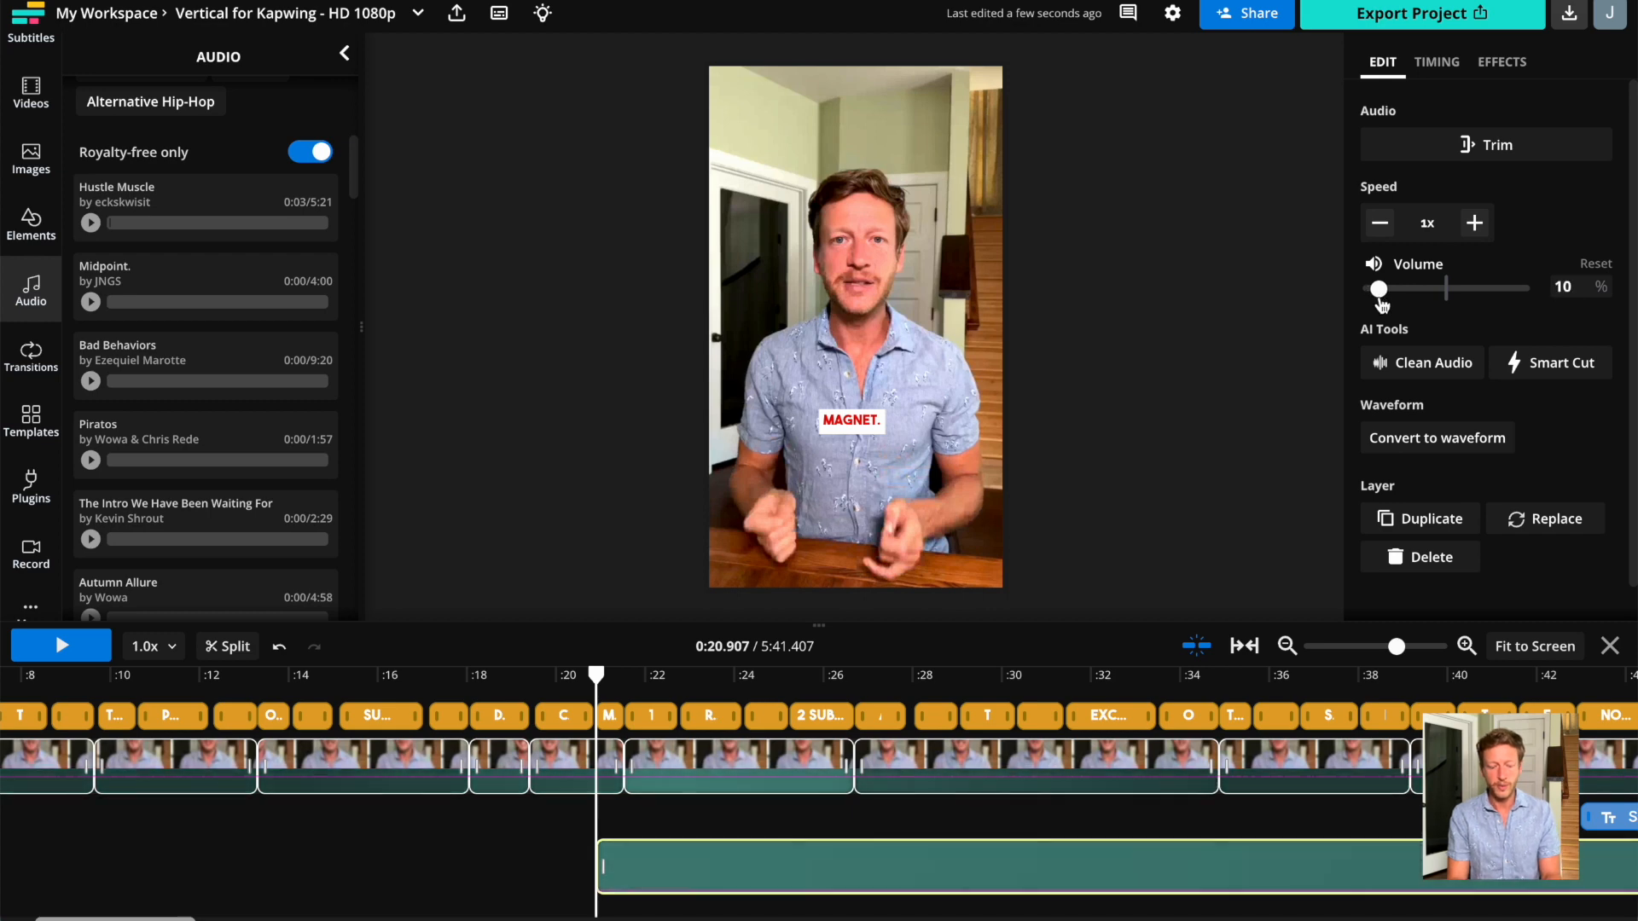
key("space")
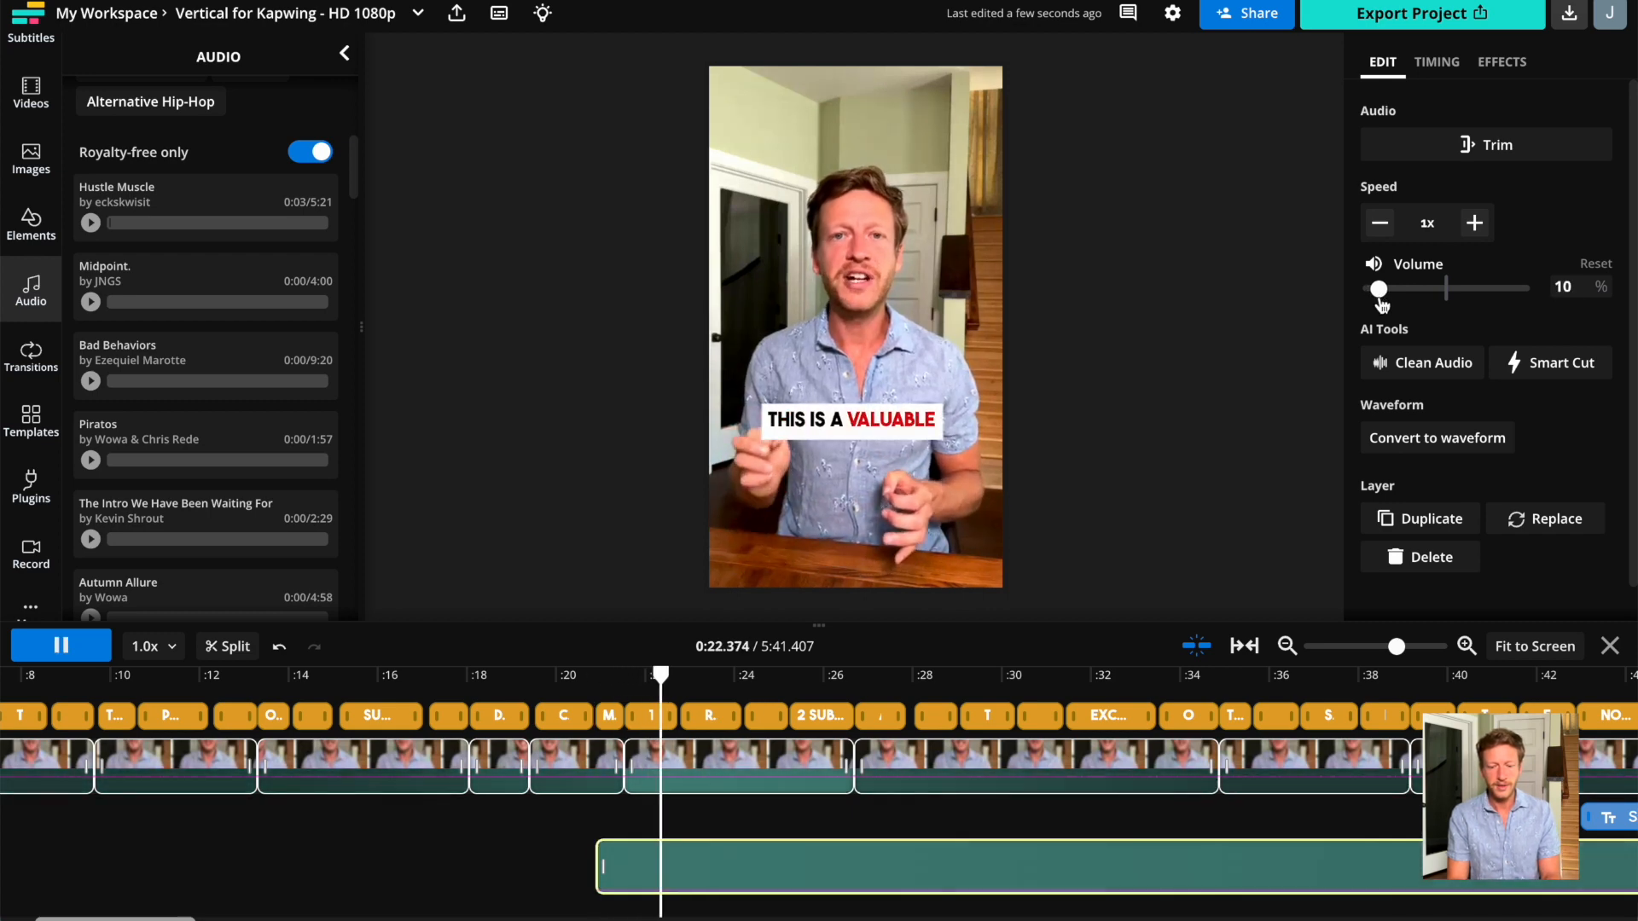
double_click(1561, 288)
type("3")
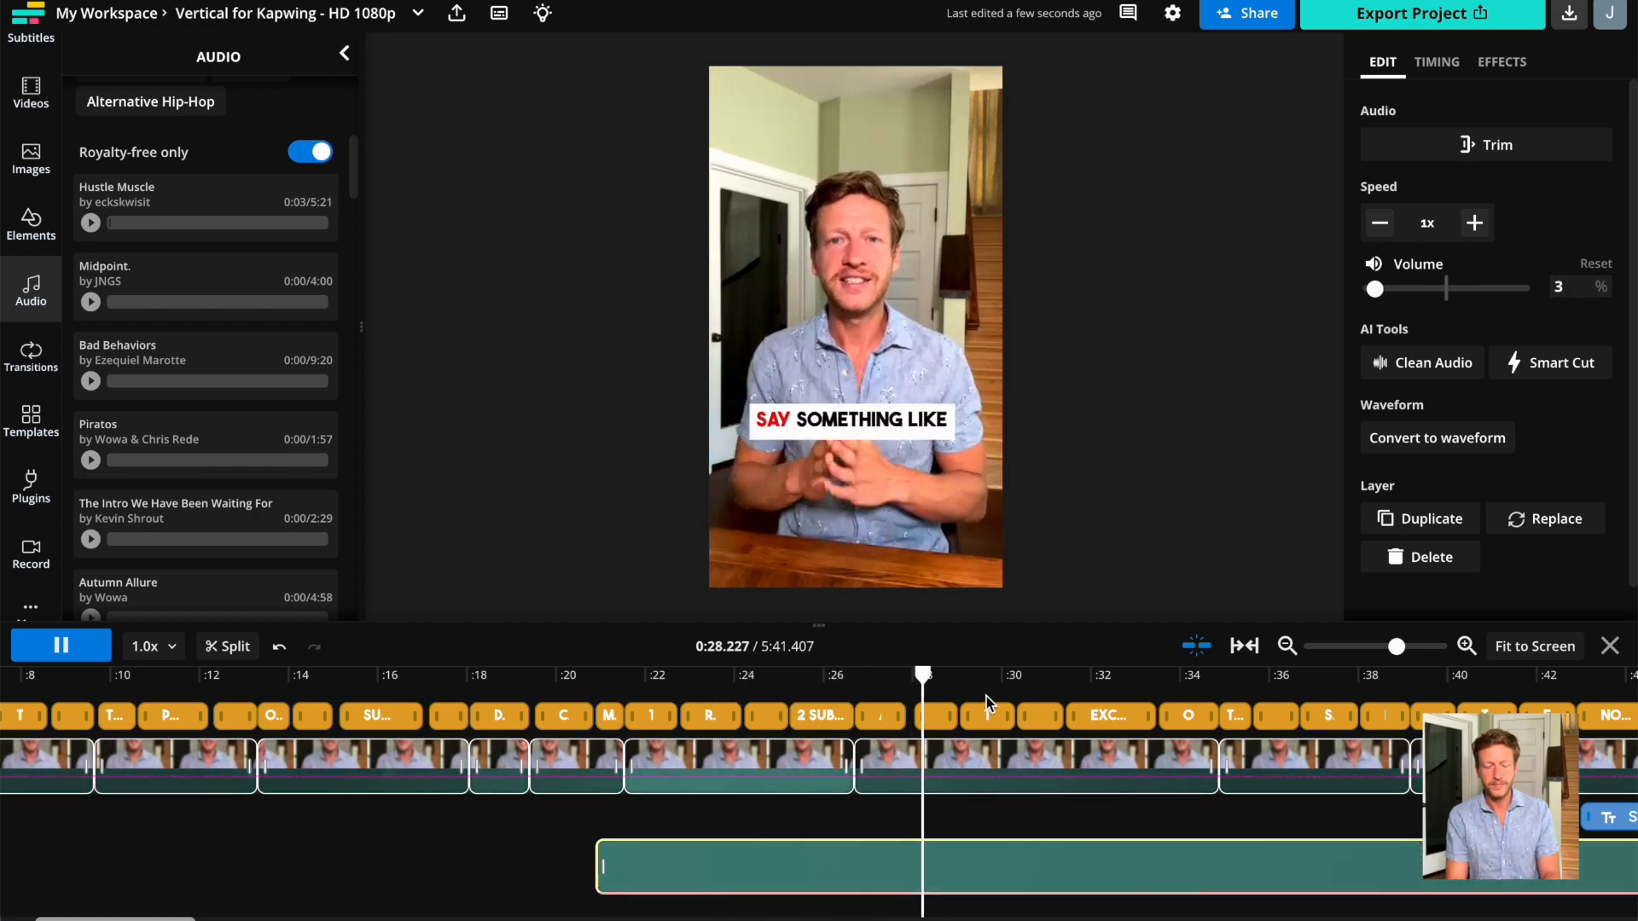
key("space")
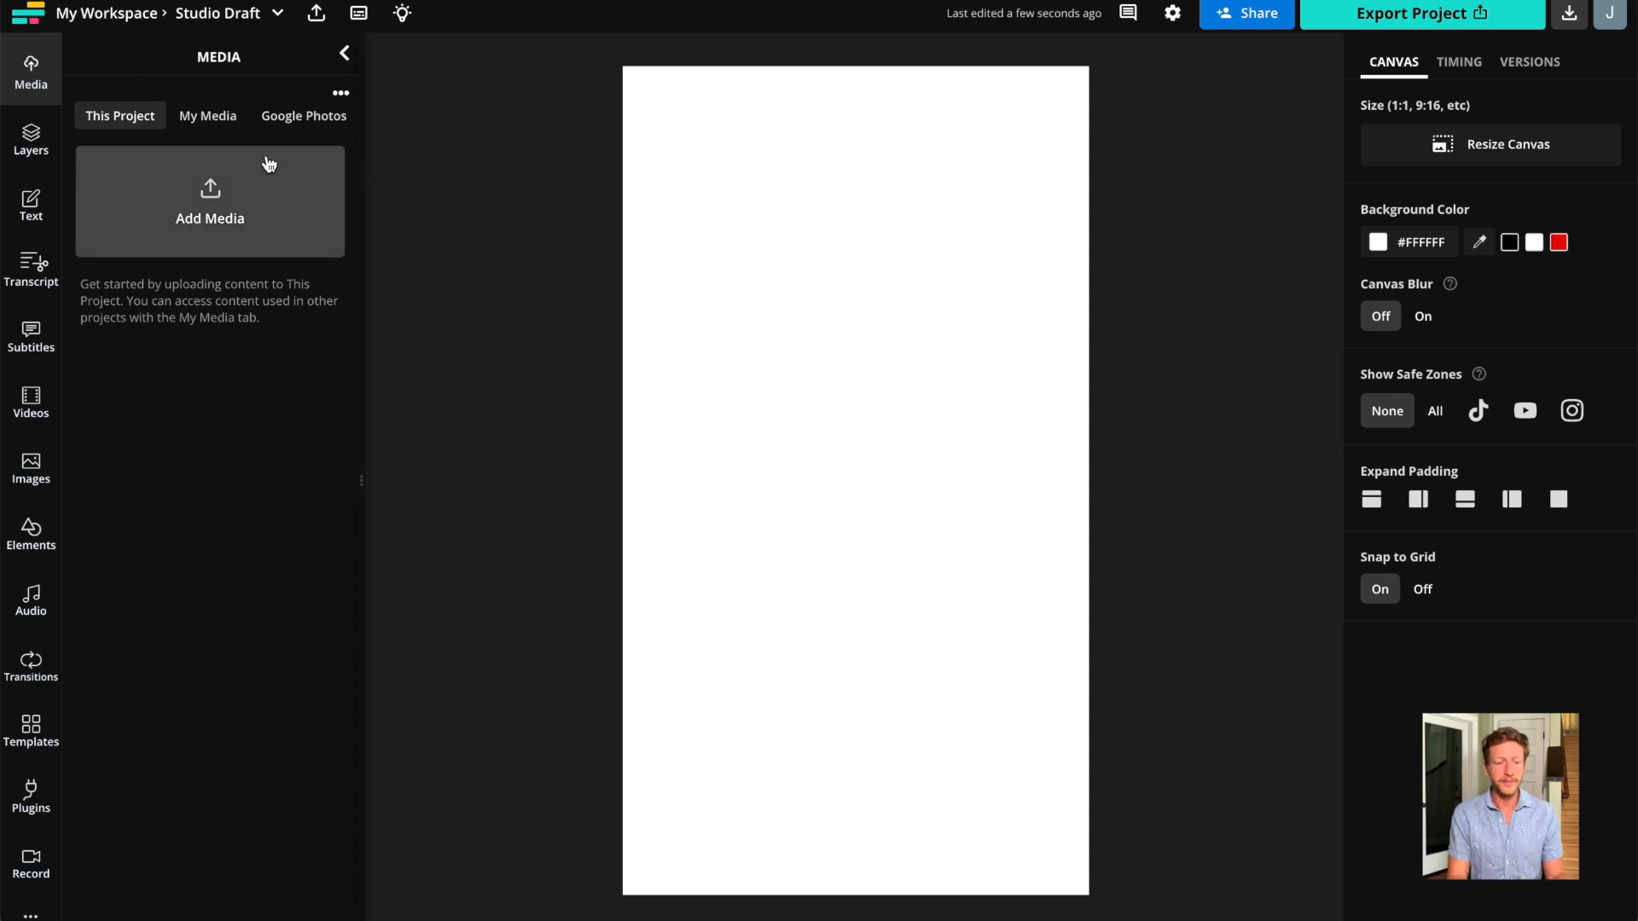
Zoom the horizontal video to 171% and align it with the canvas's upper edge at a Y position of 45.89%.
left_click_drag(849, 333, 859, 205)
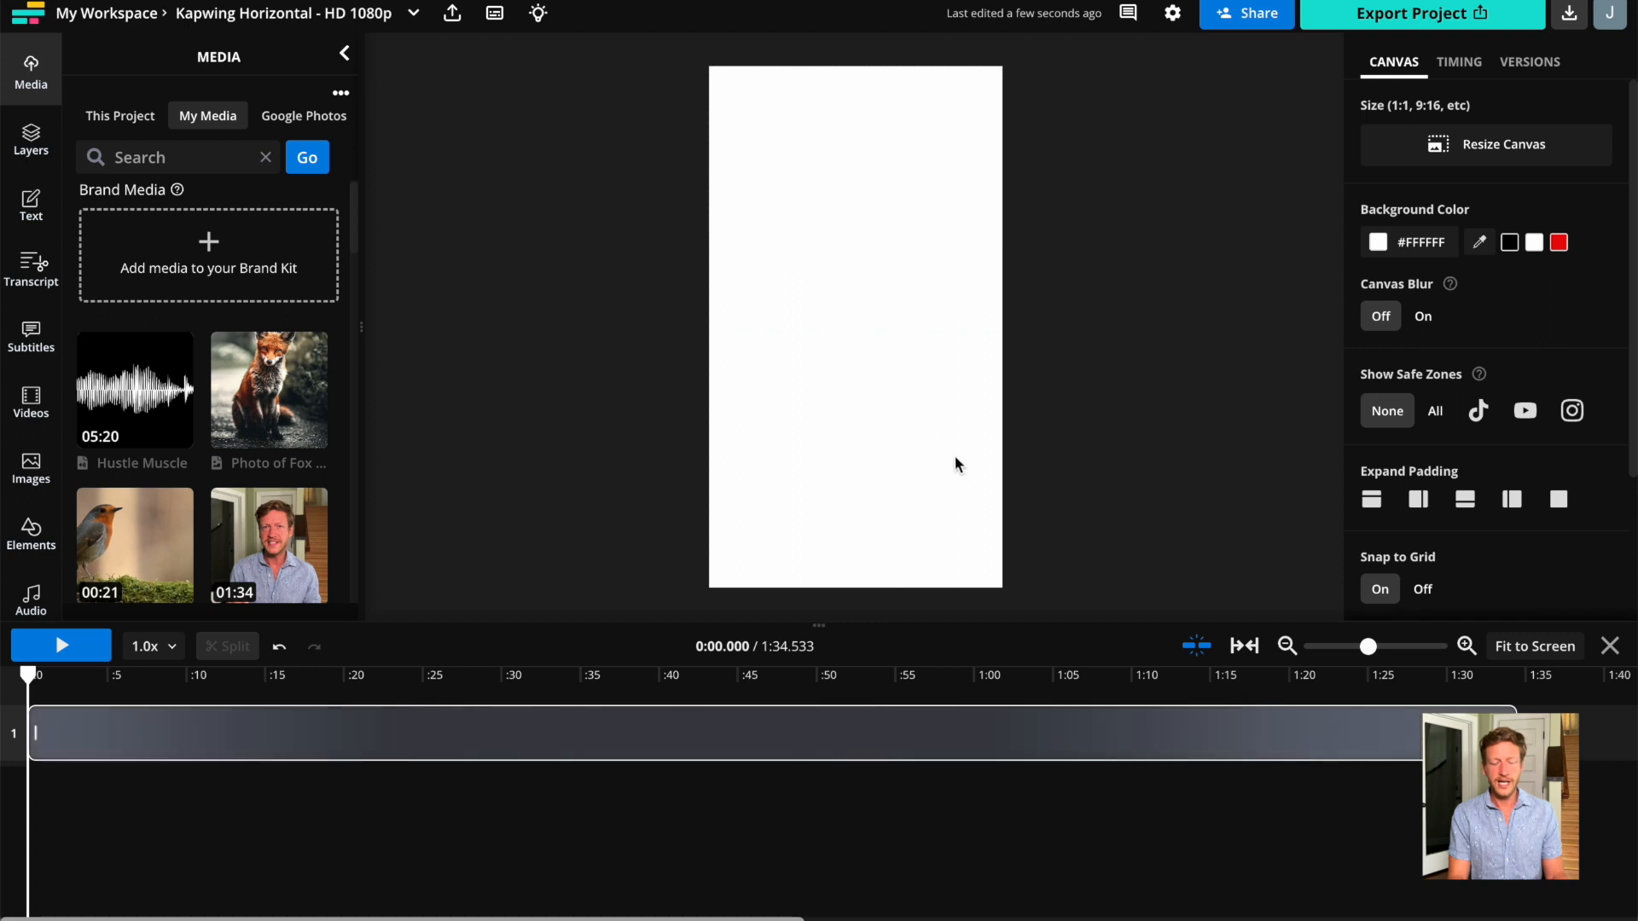
left_click(896, 198)
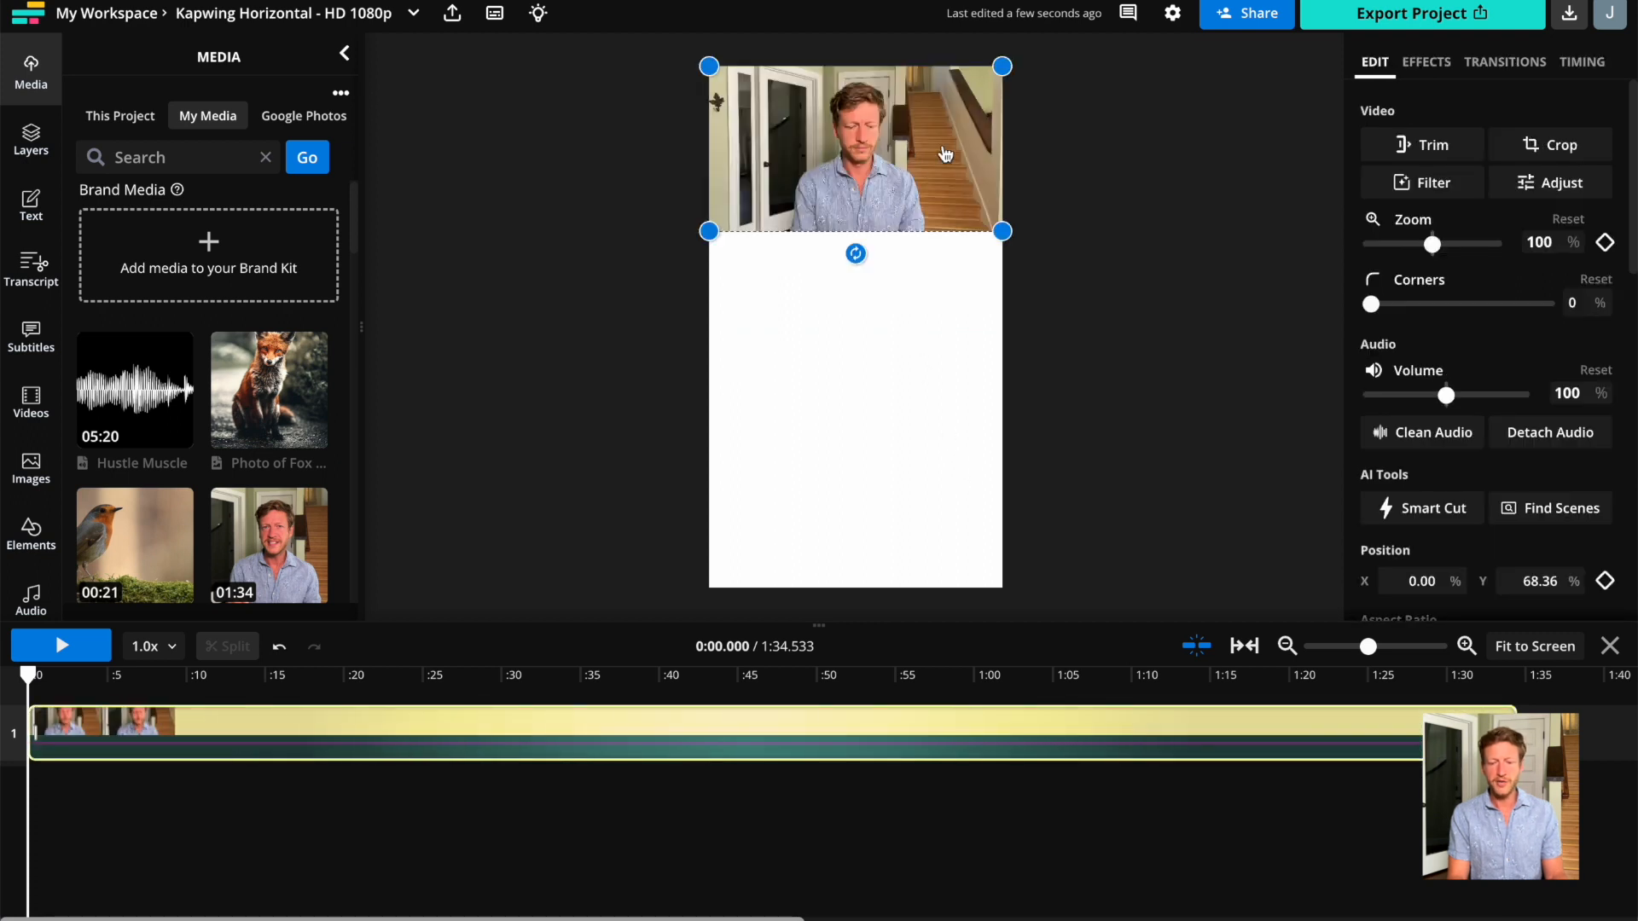
left_click(1543, 243)
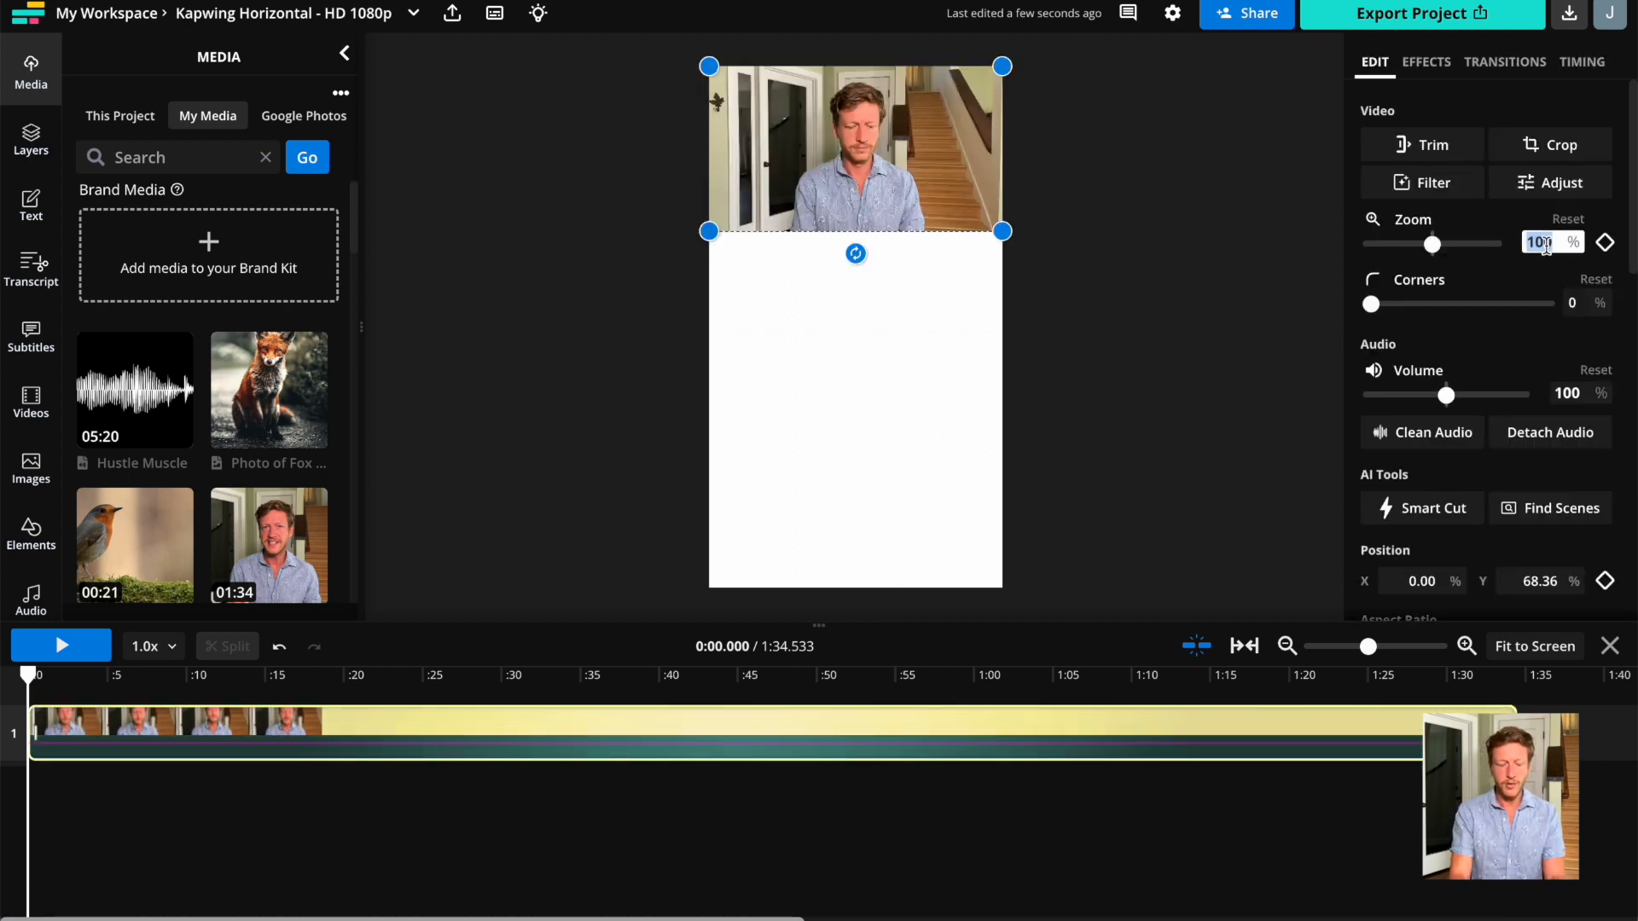
type("171")
key("Return")
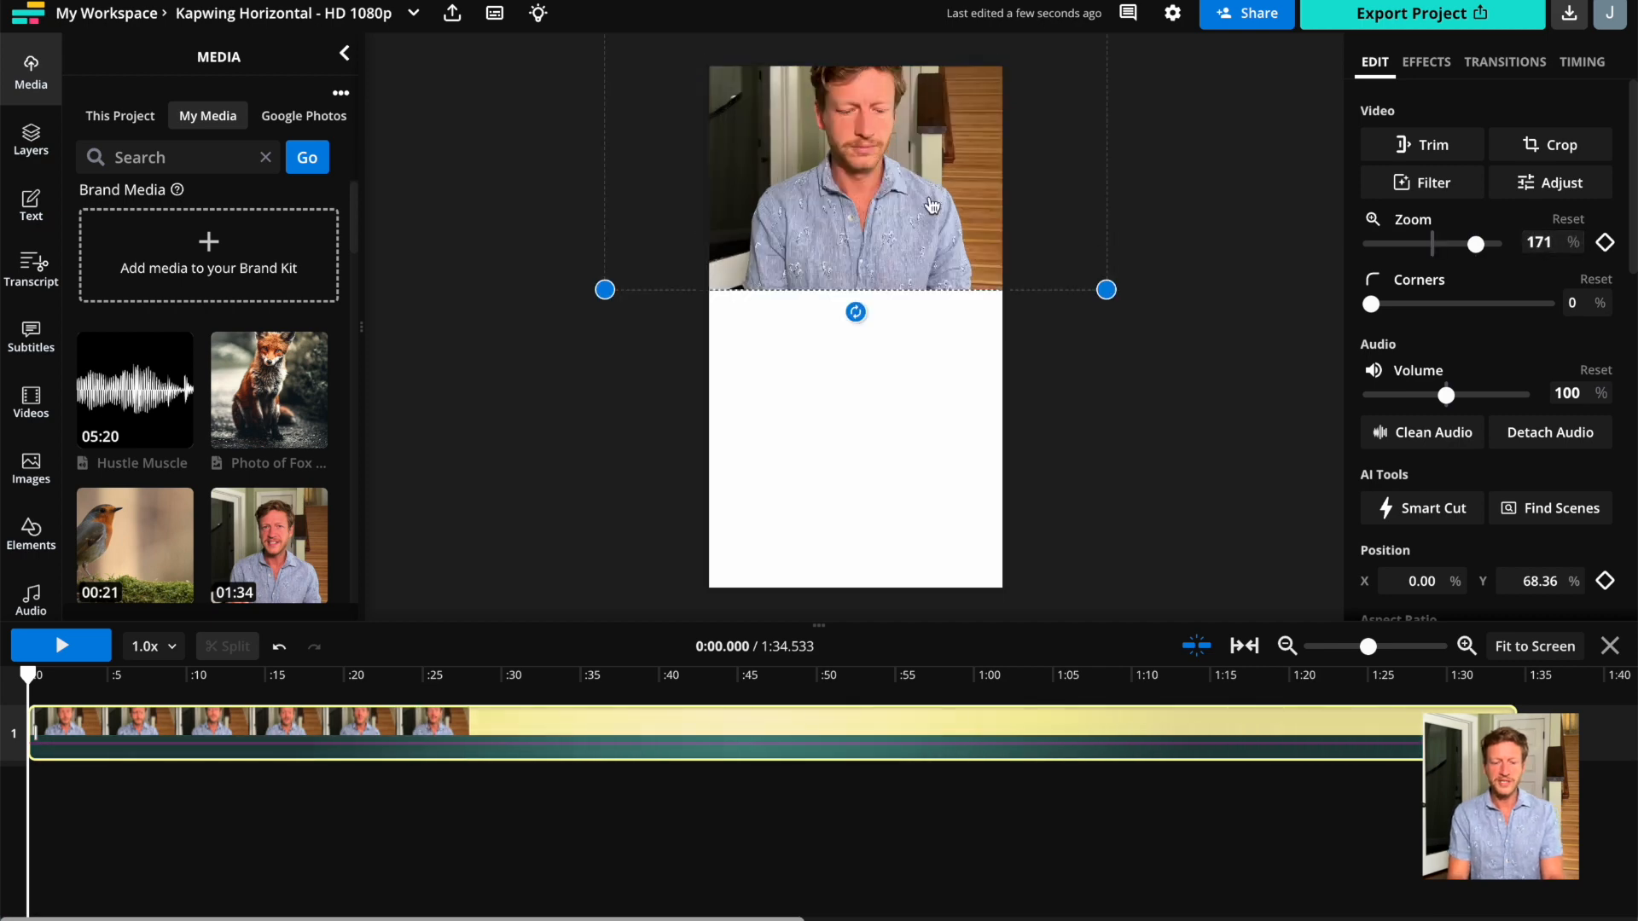
left_click_drag(921, 190, 921, 251)
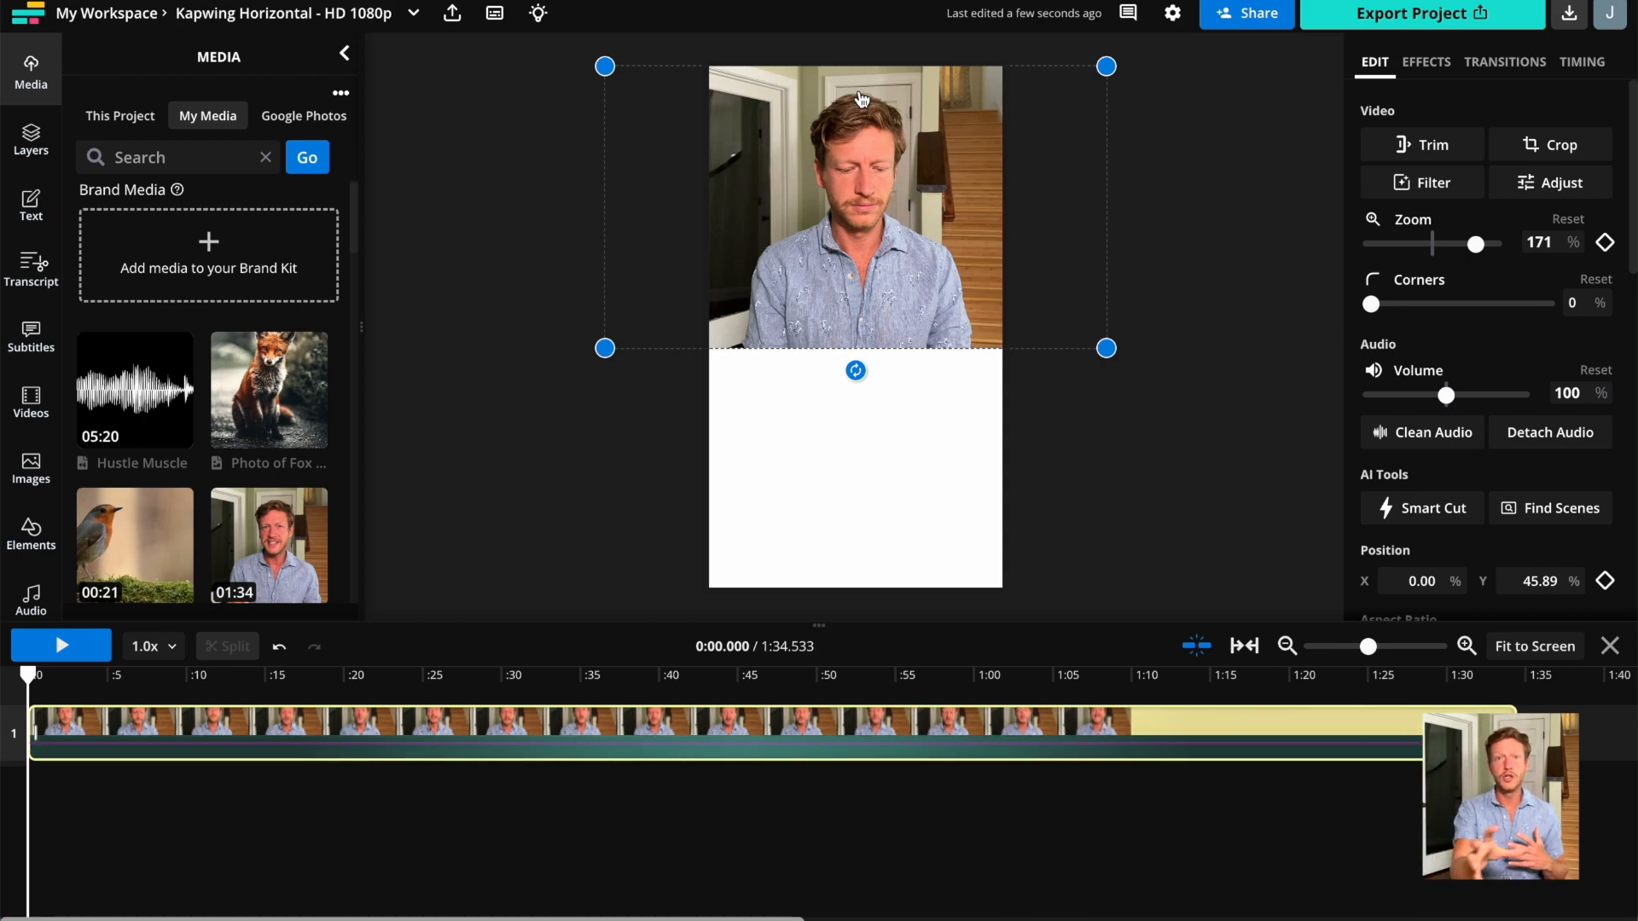
Auto-generate English (United States) subtitles without translation and move them up over the lower part of the video.
left_click(31, 337)
left_click(307, 156)
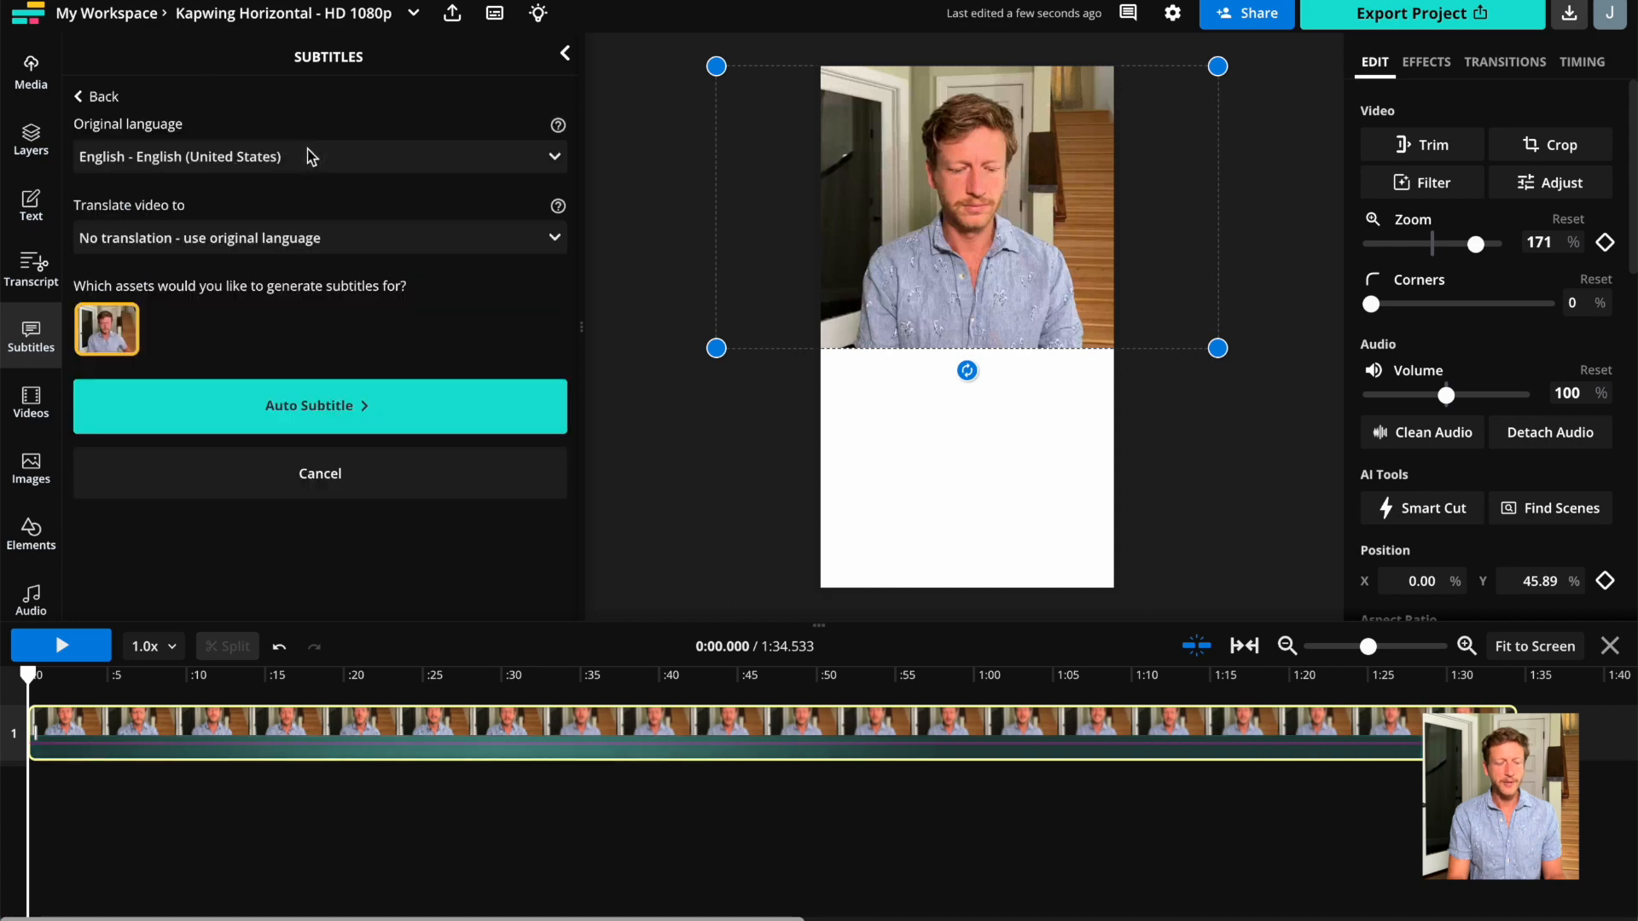
left_click(345, 425)
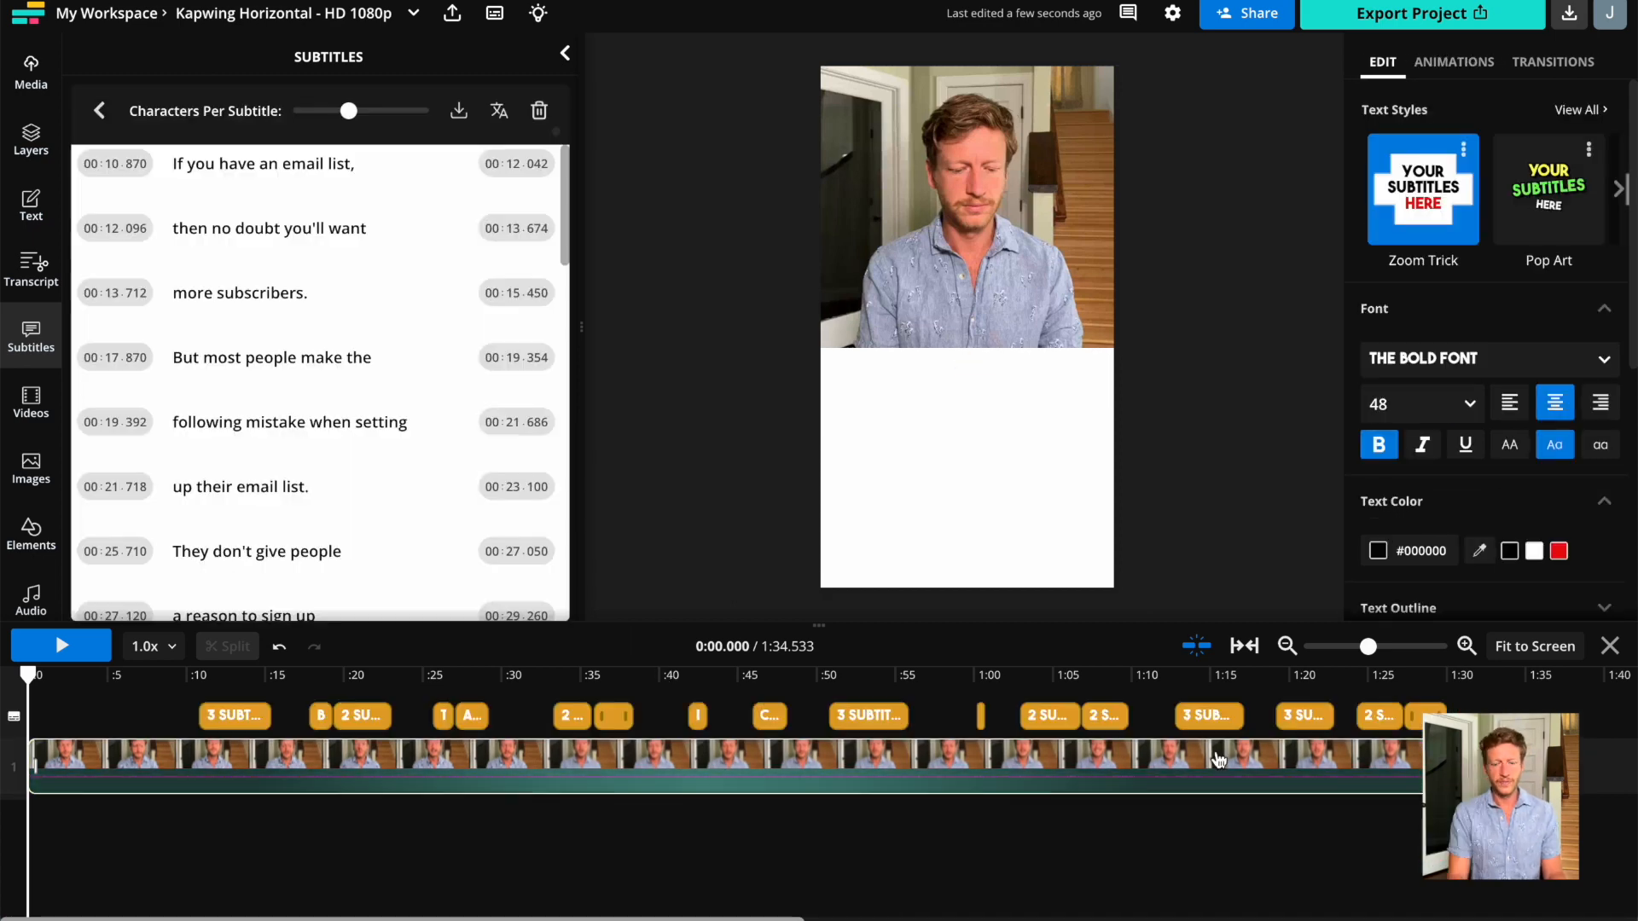
left_click(1197, 683)
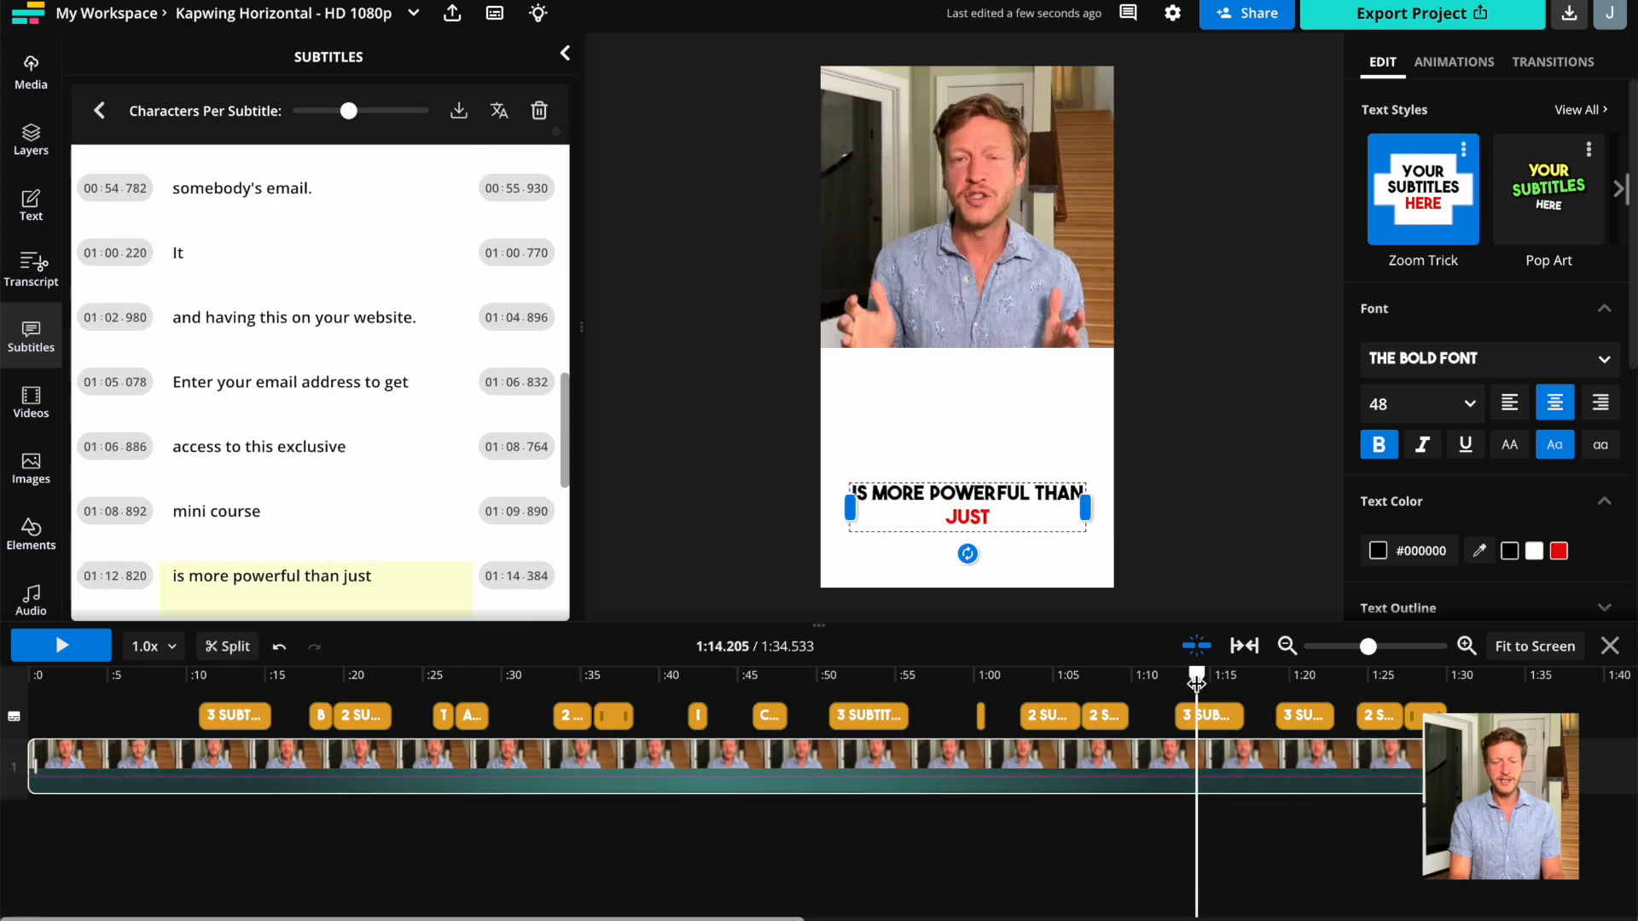
left_click_drag(975, 500, 974, 313)
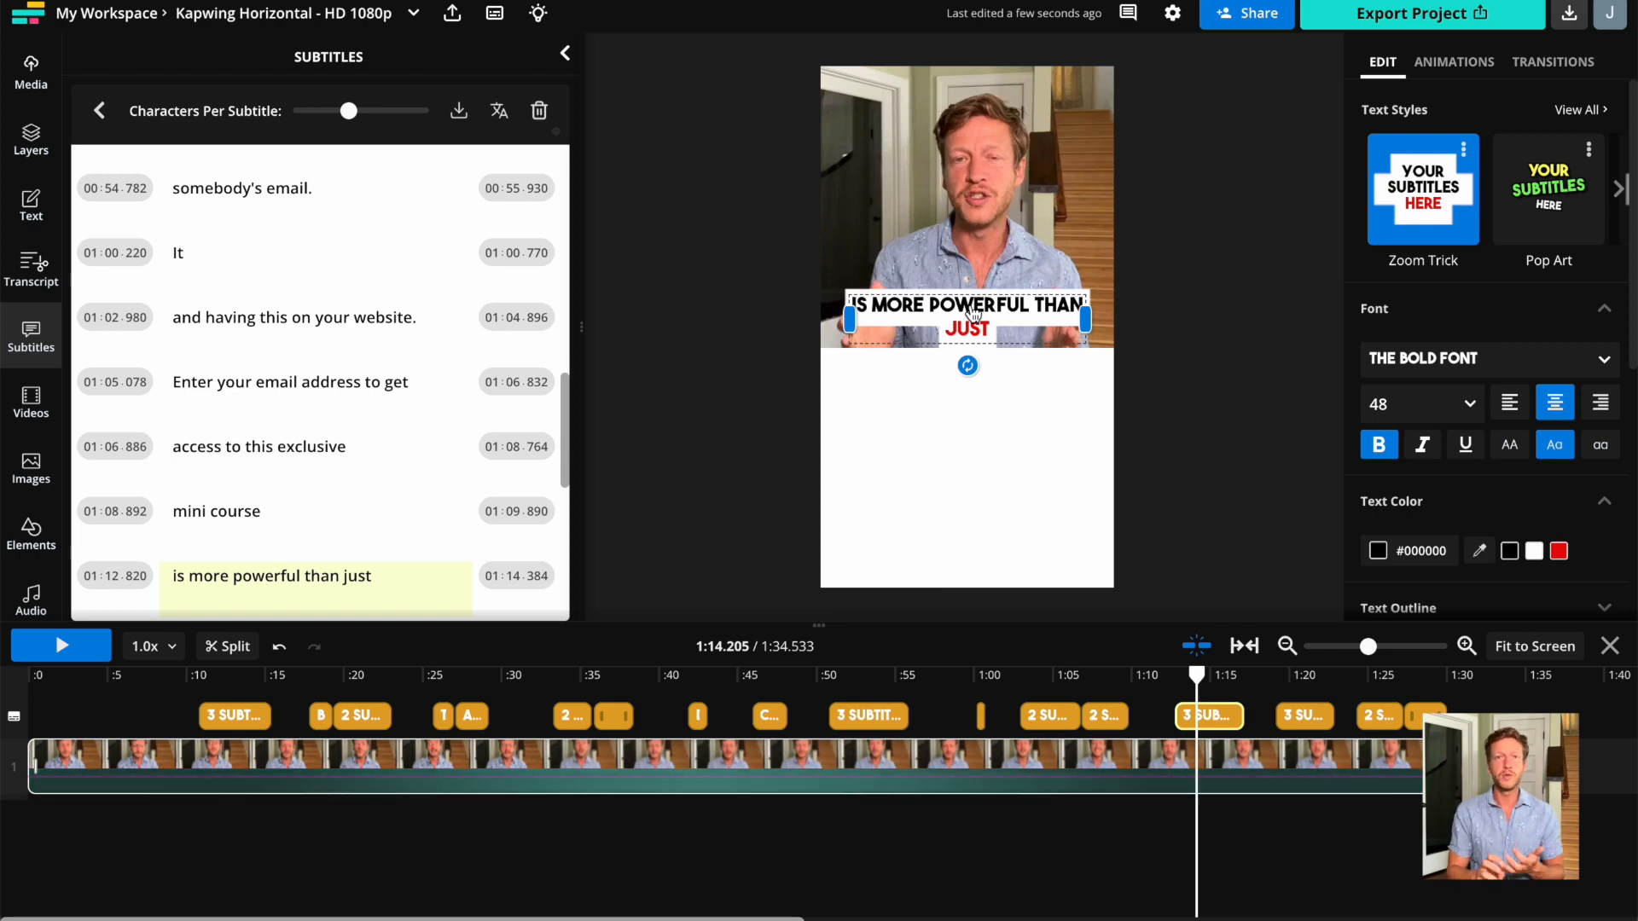
Search the stock images for "email" and add the photo of email letter blocks on a gray surface at 0:11.035.
left_click(202, 673)
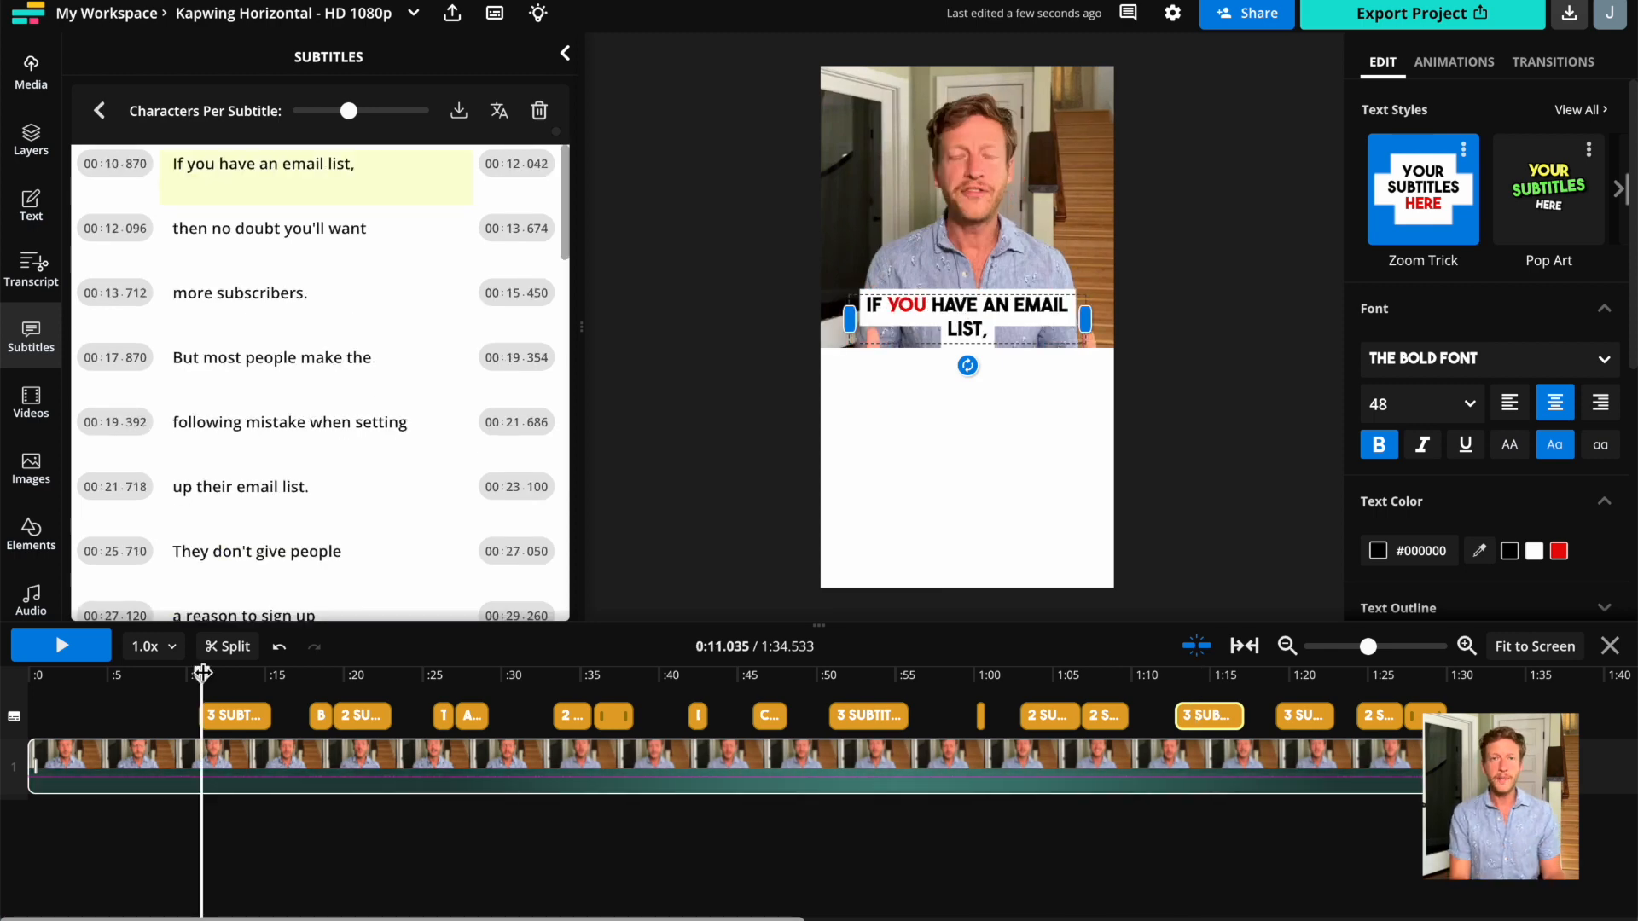
left_click(32, 479)
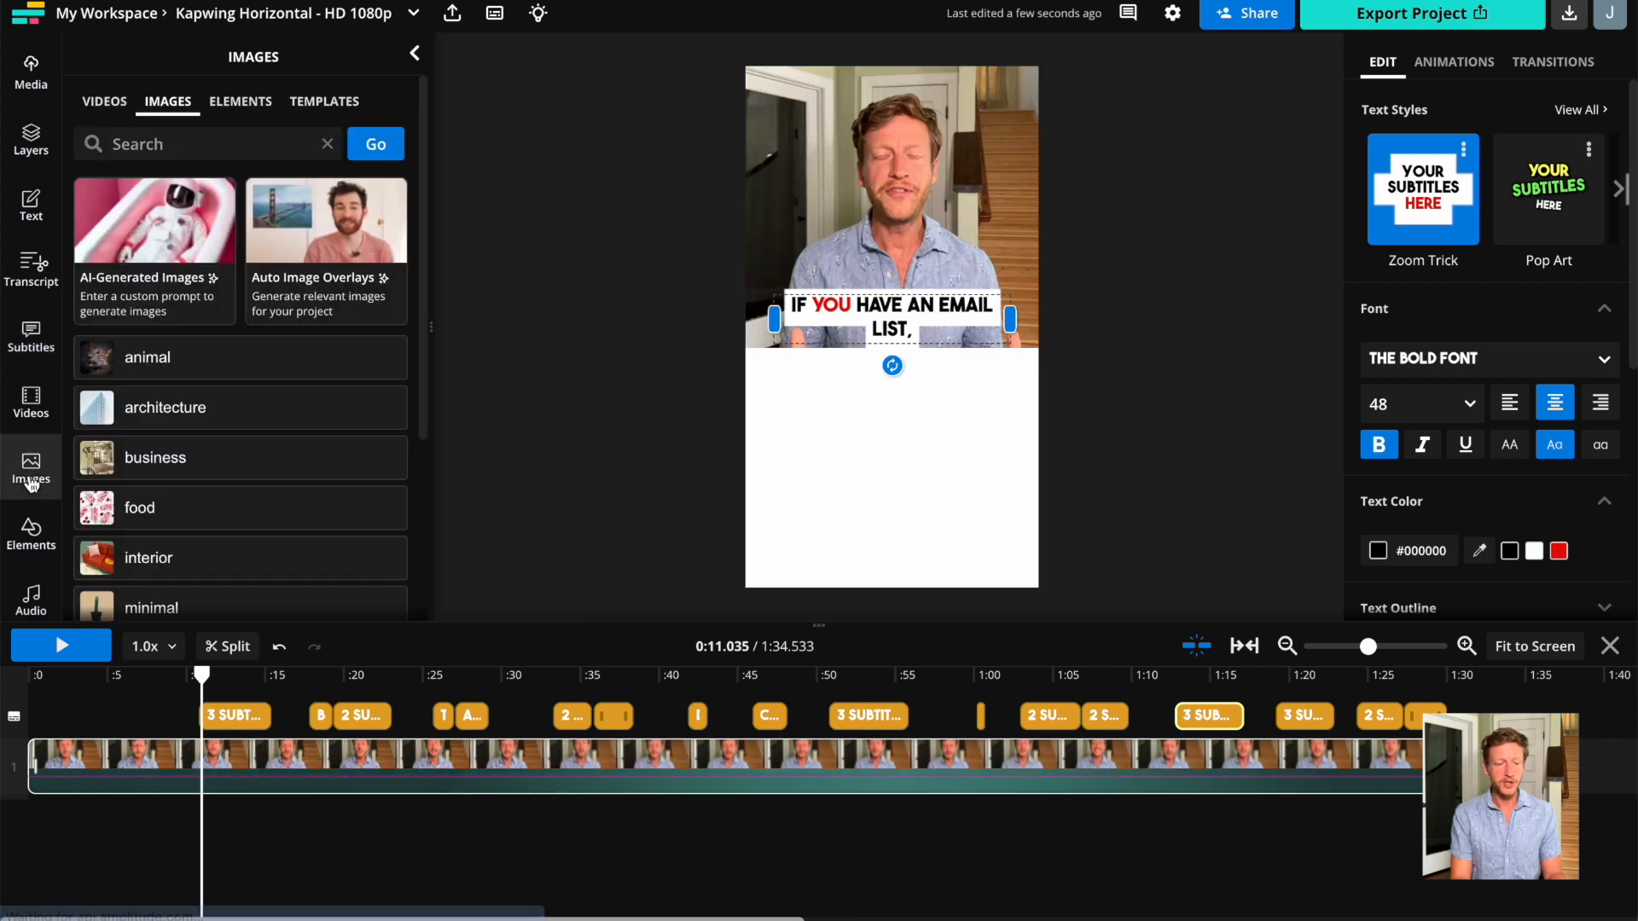
left_click(196, 143)
type("e")
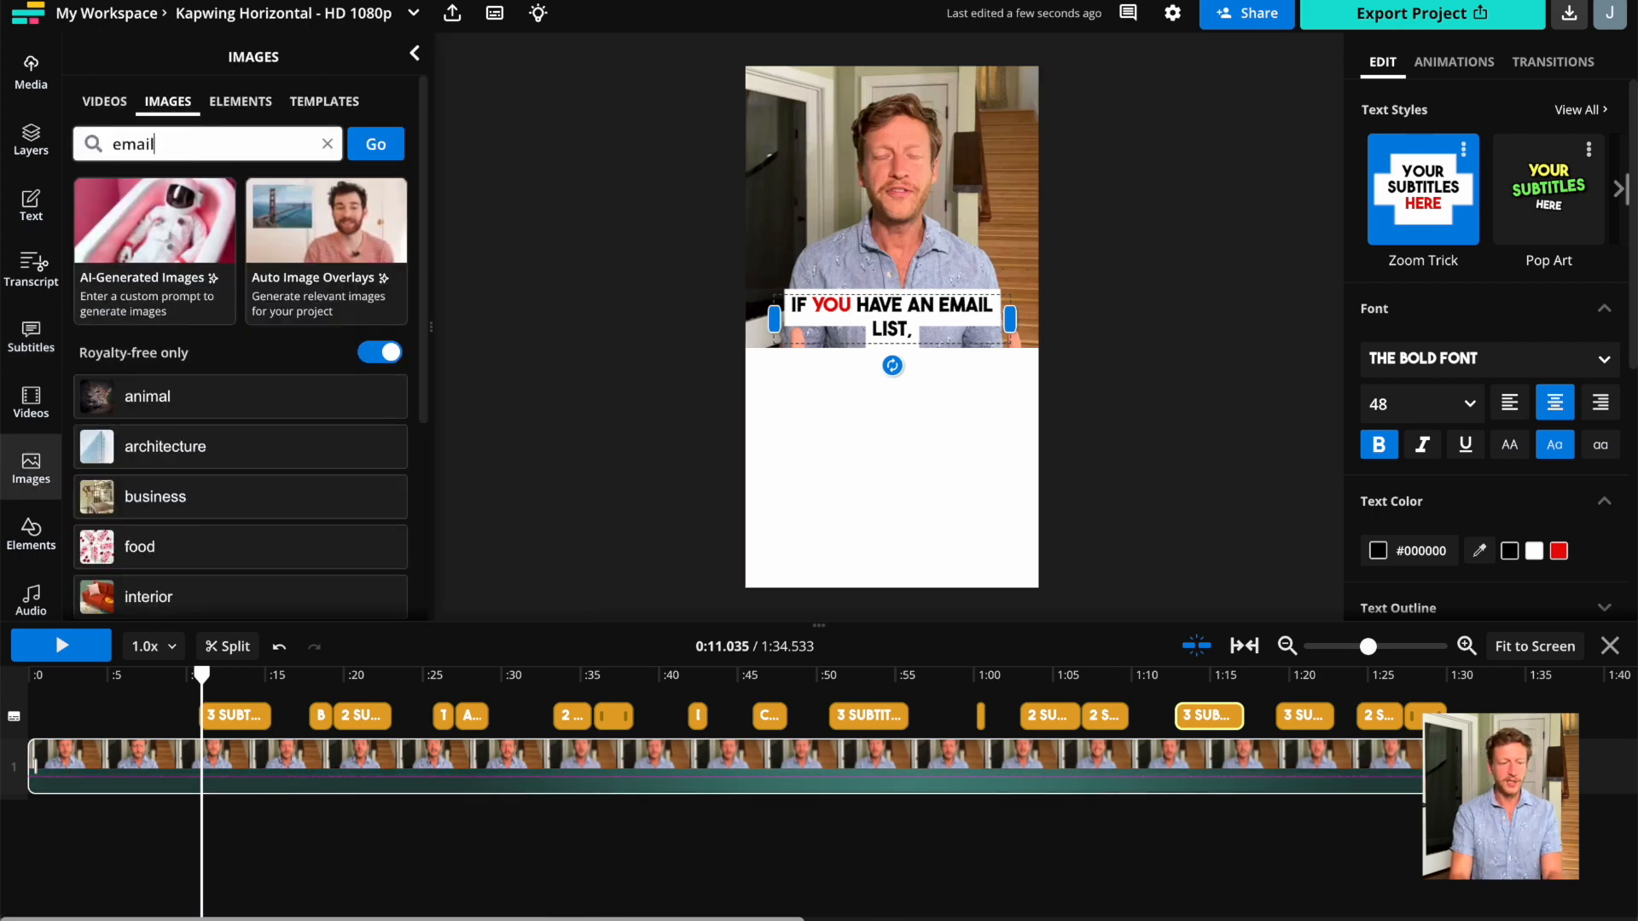
type("mail")
key("Return")
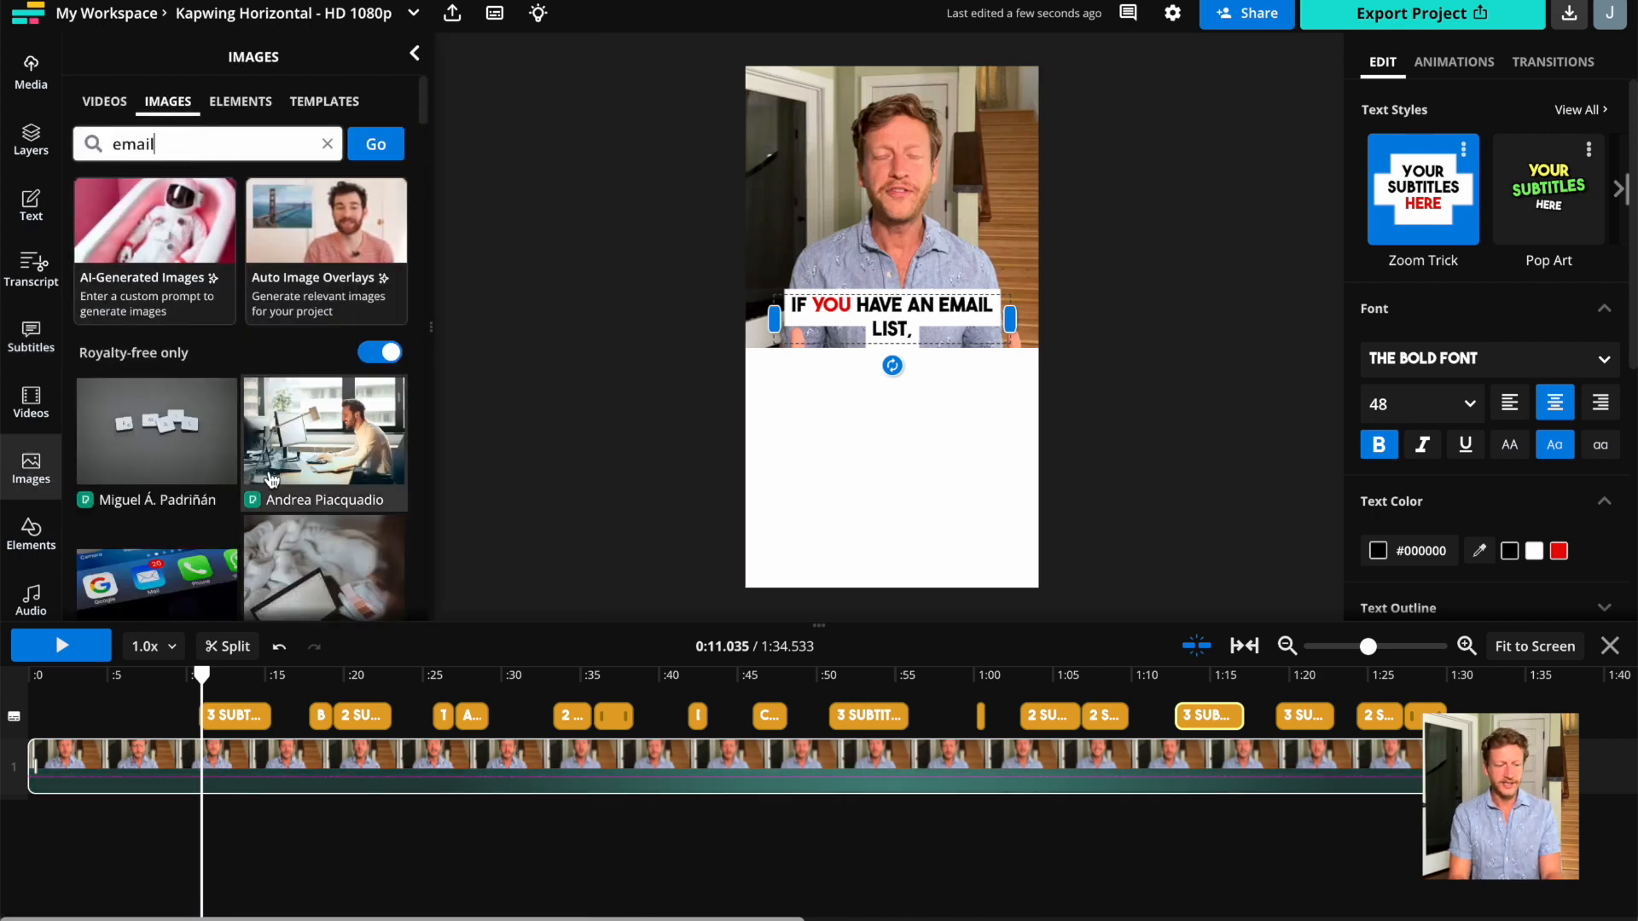
scroll(272, 478, "down", 5)
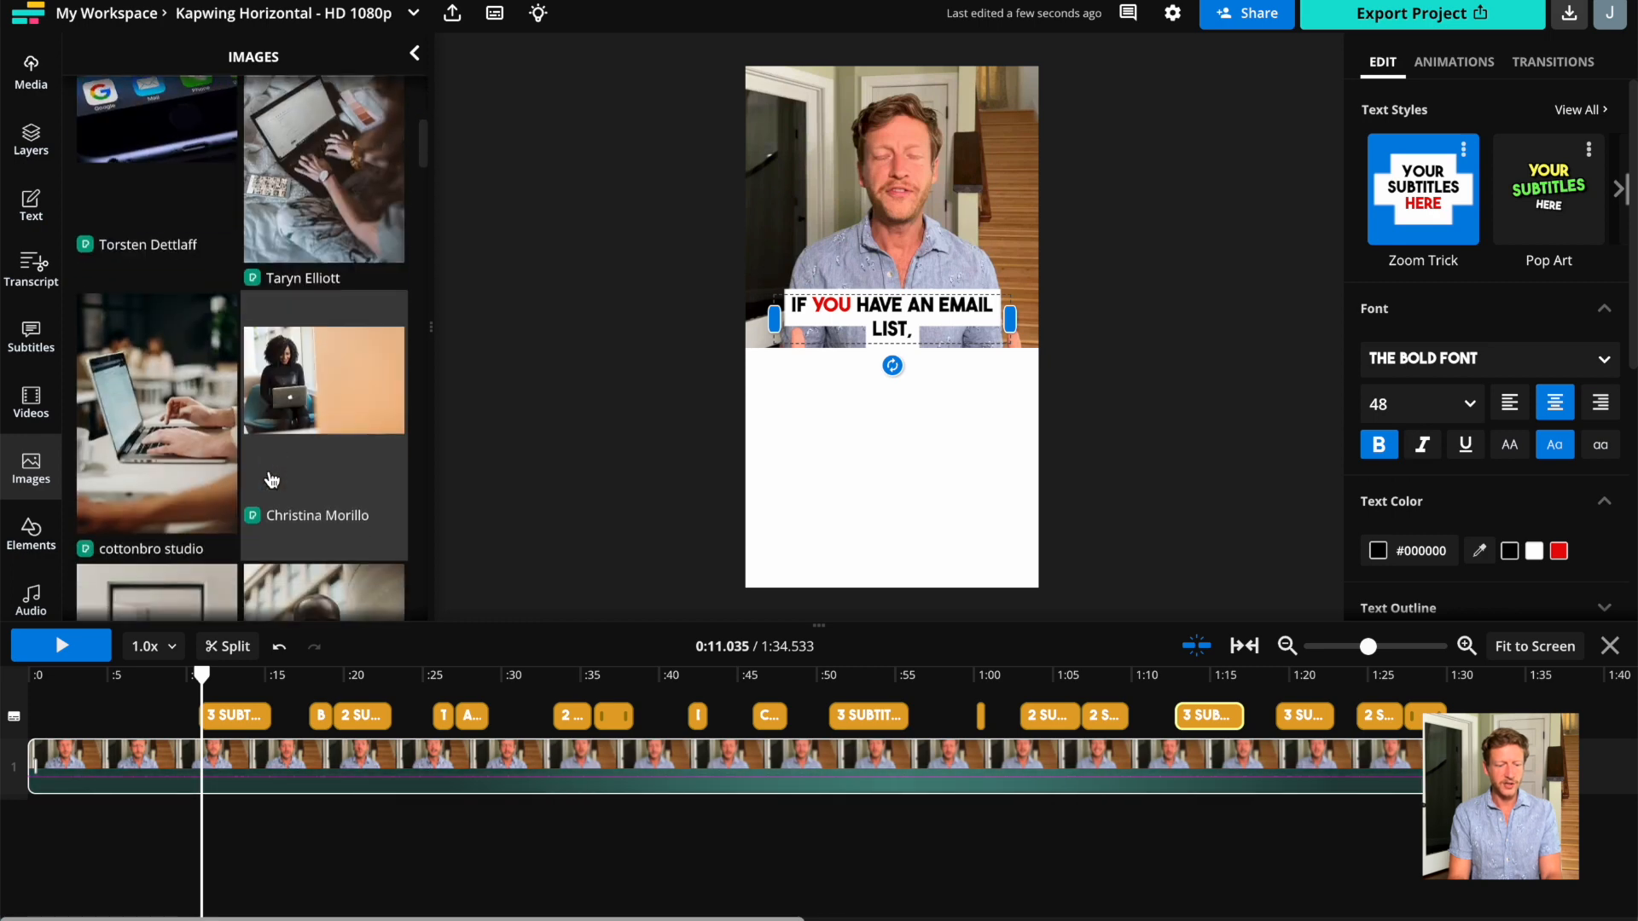
scroll(272, 479, "down", 8)
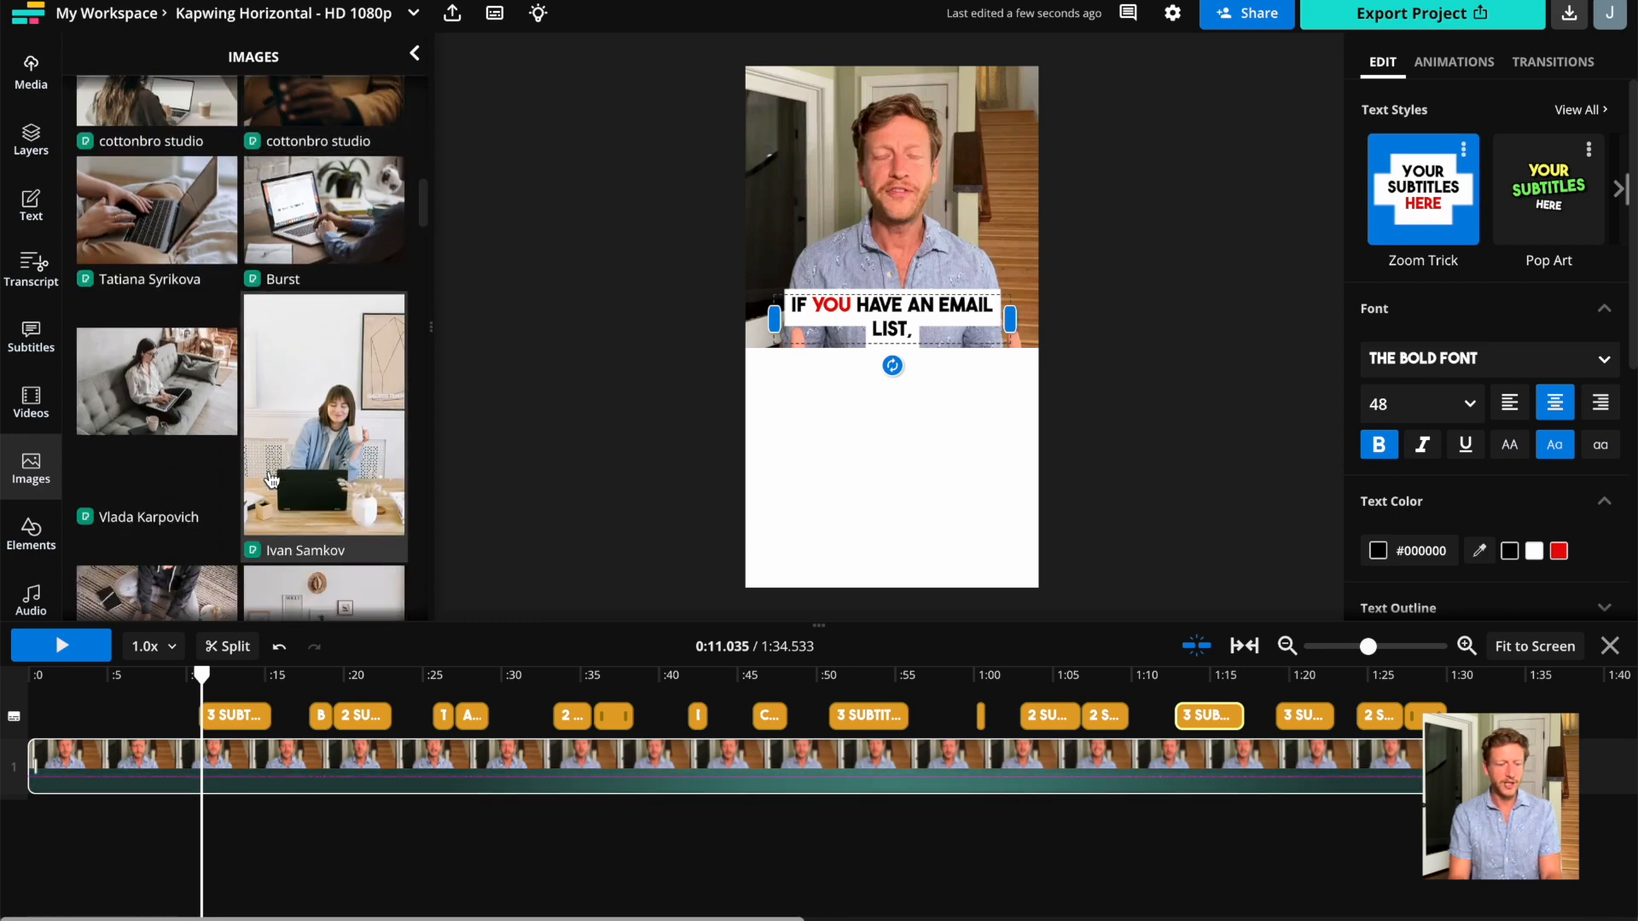
scroll(271, 478, "up", 12)
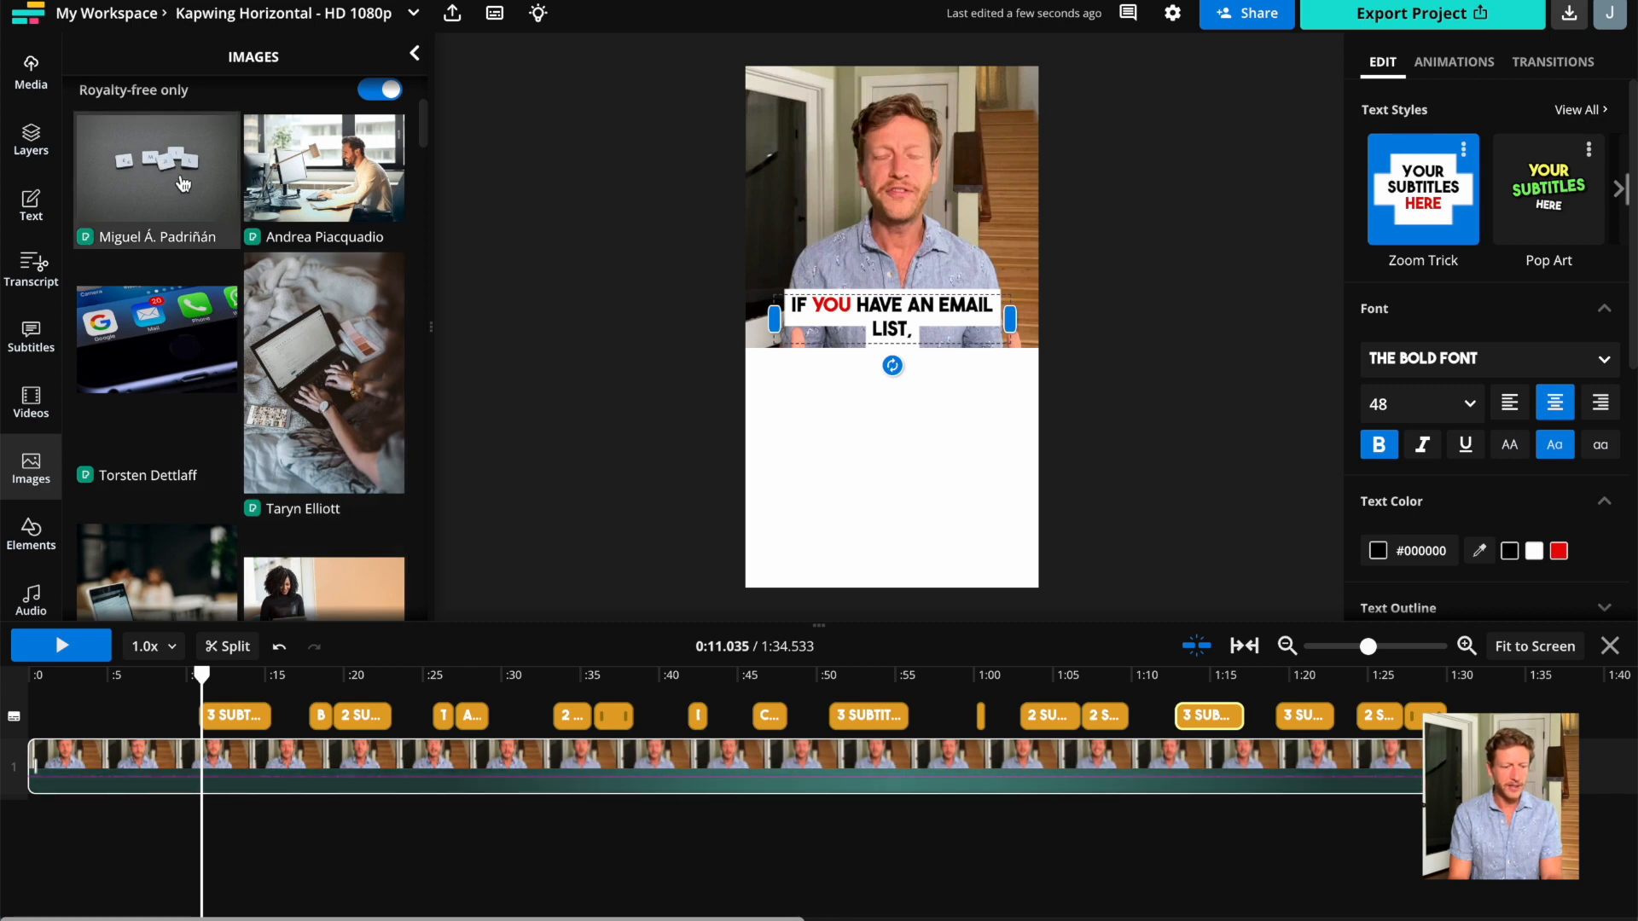
left_click(182, 184)
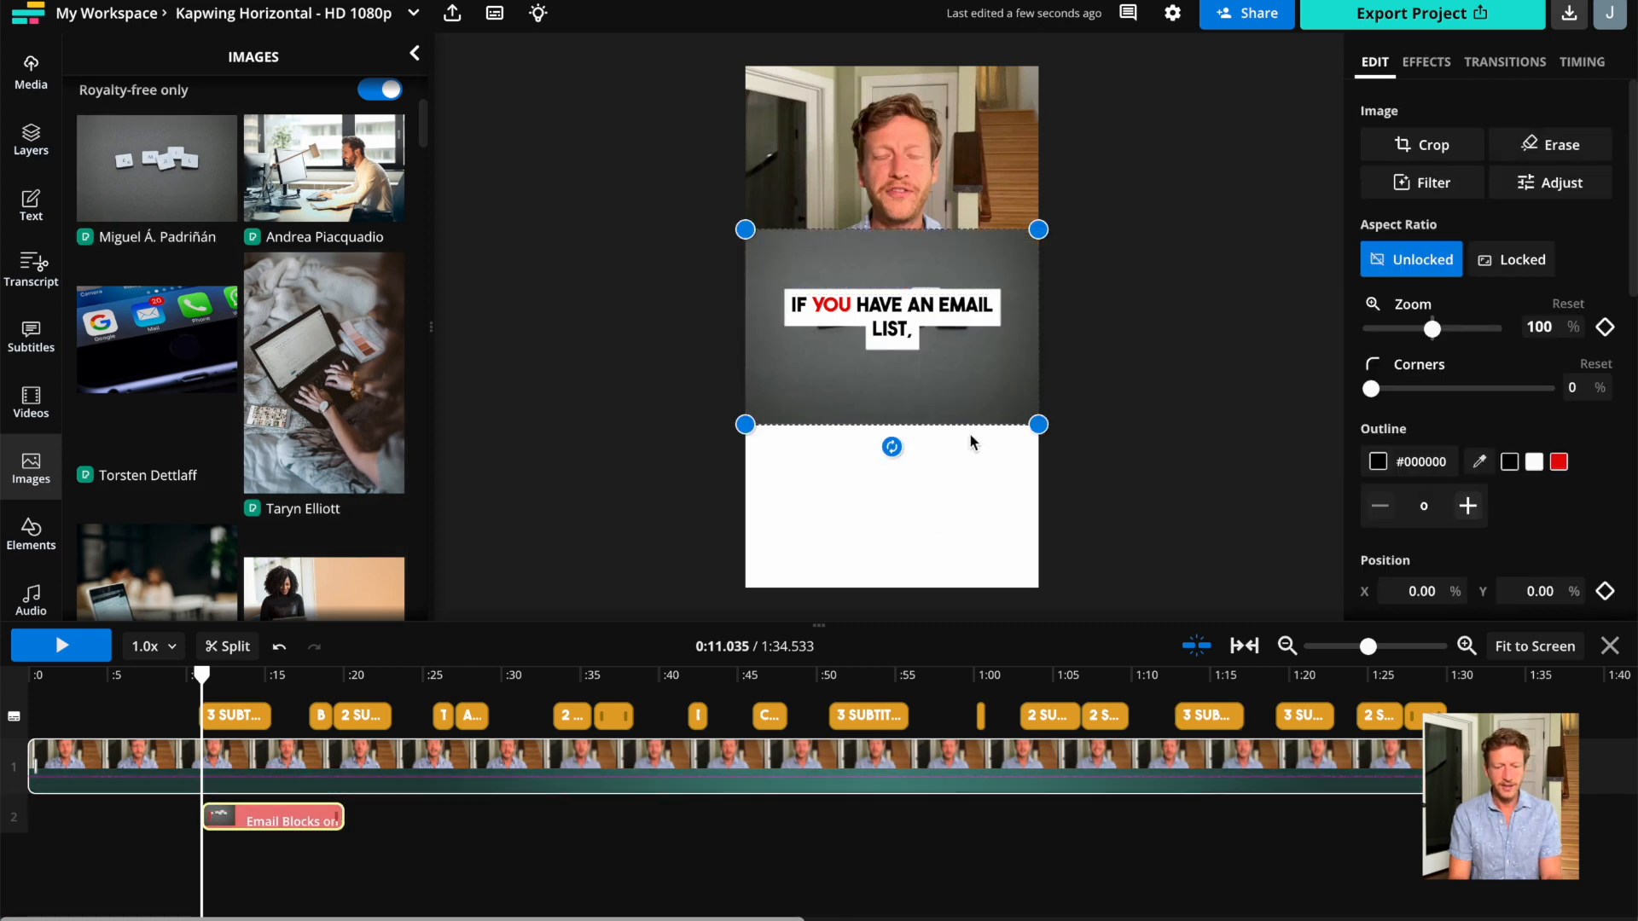
Place the email image directly below the video, lock its aspect ratio, and enlarge and center it to fill the lower canvas area at Y -54.11%.
left_click_drag(995, 413, 998, 506)
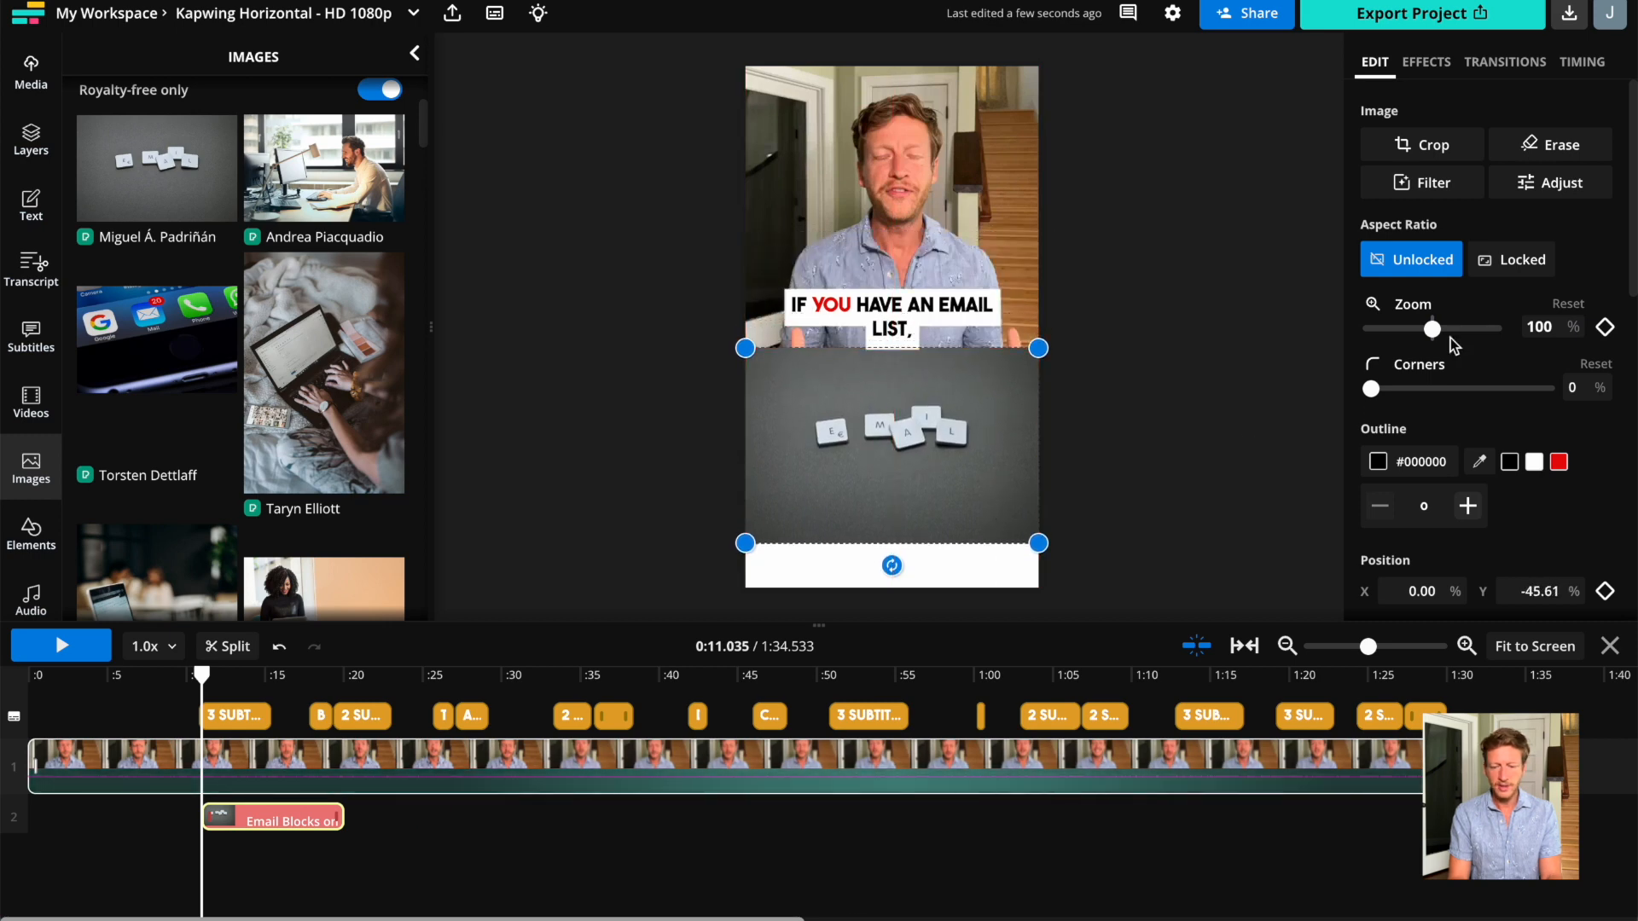
left_click(1514, 261)
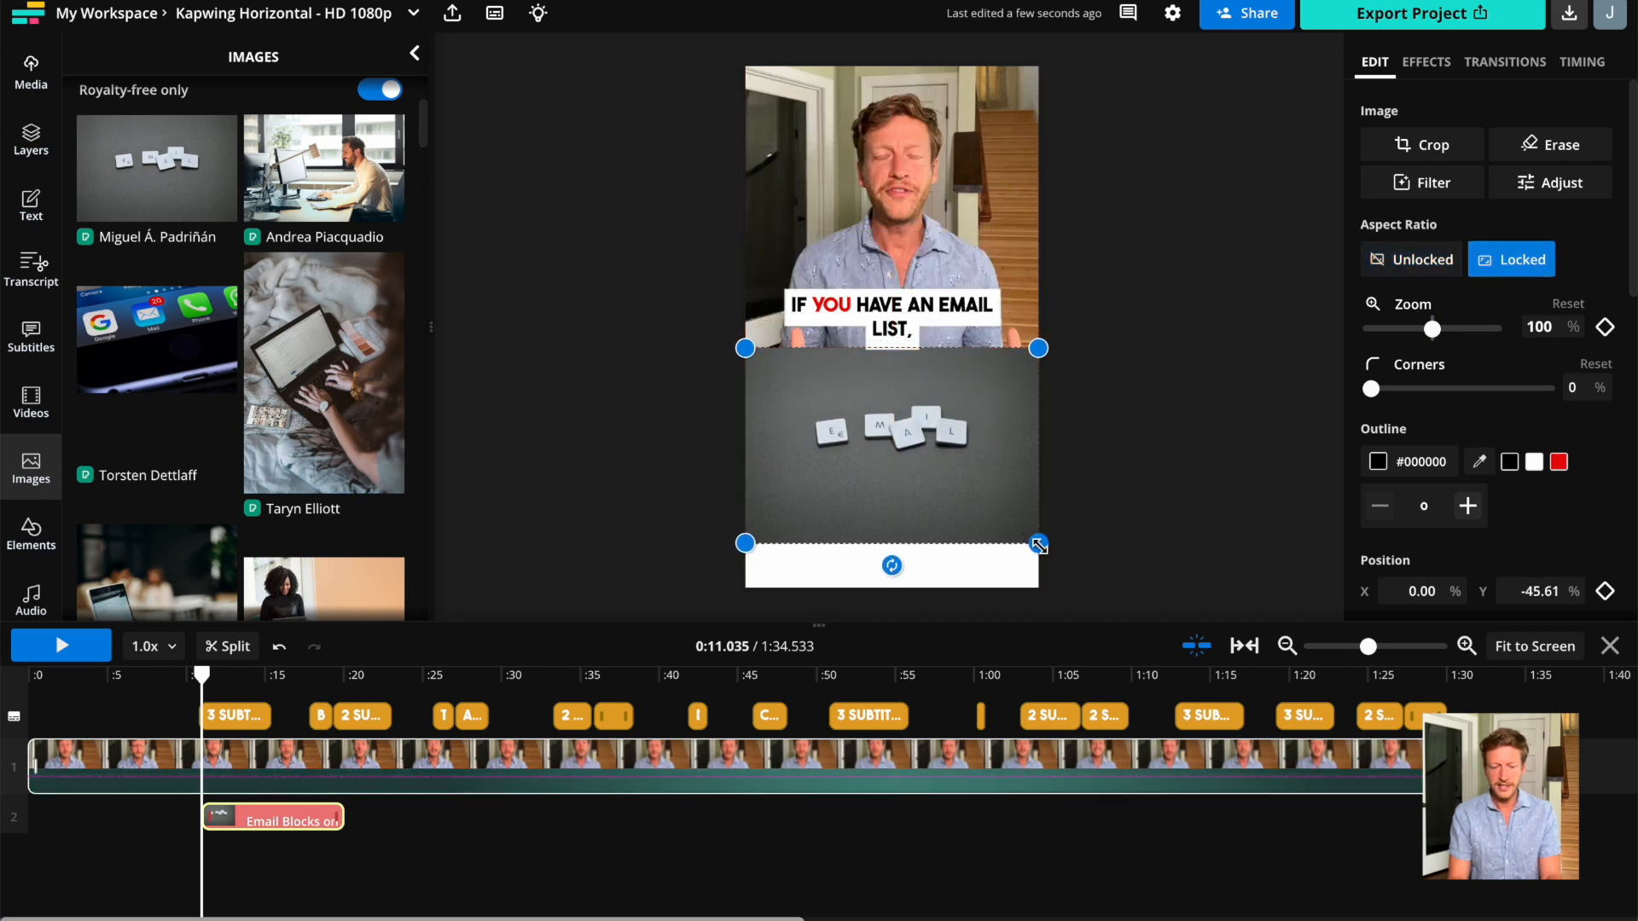
left_click_drag(1037, 544, 1102, 590)
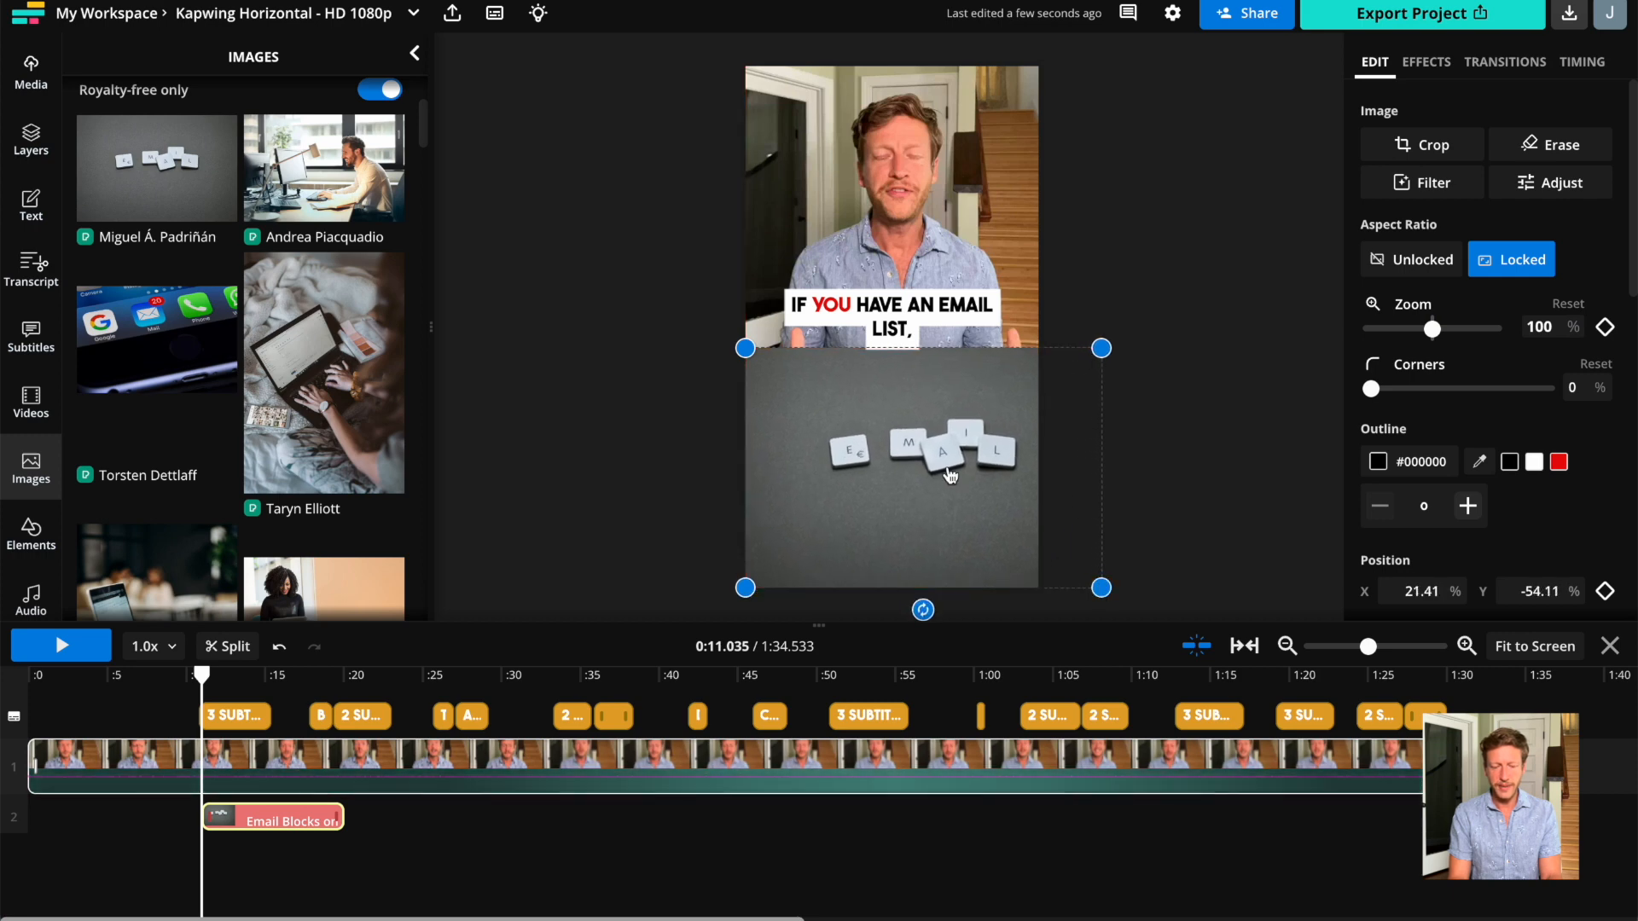
left_click_drag(951, 475, 915, 476)
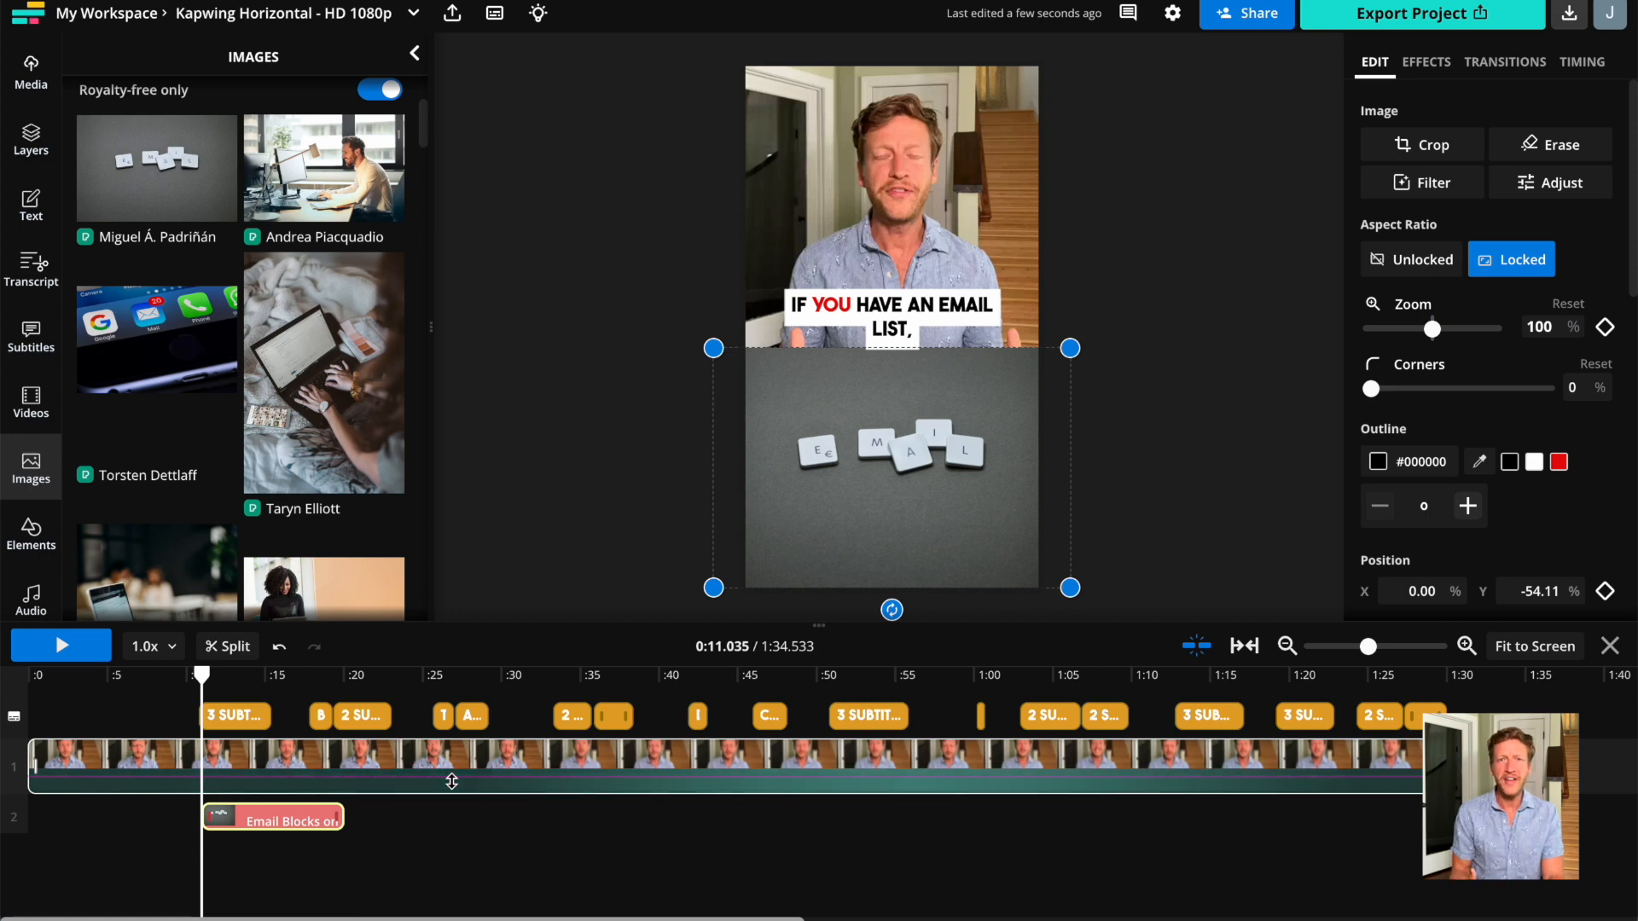
Play the video from the email image's start and shorten the image clip to end at 0:15.492.
key("space")
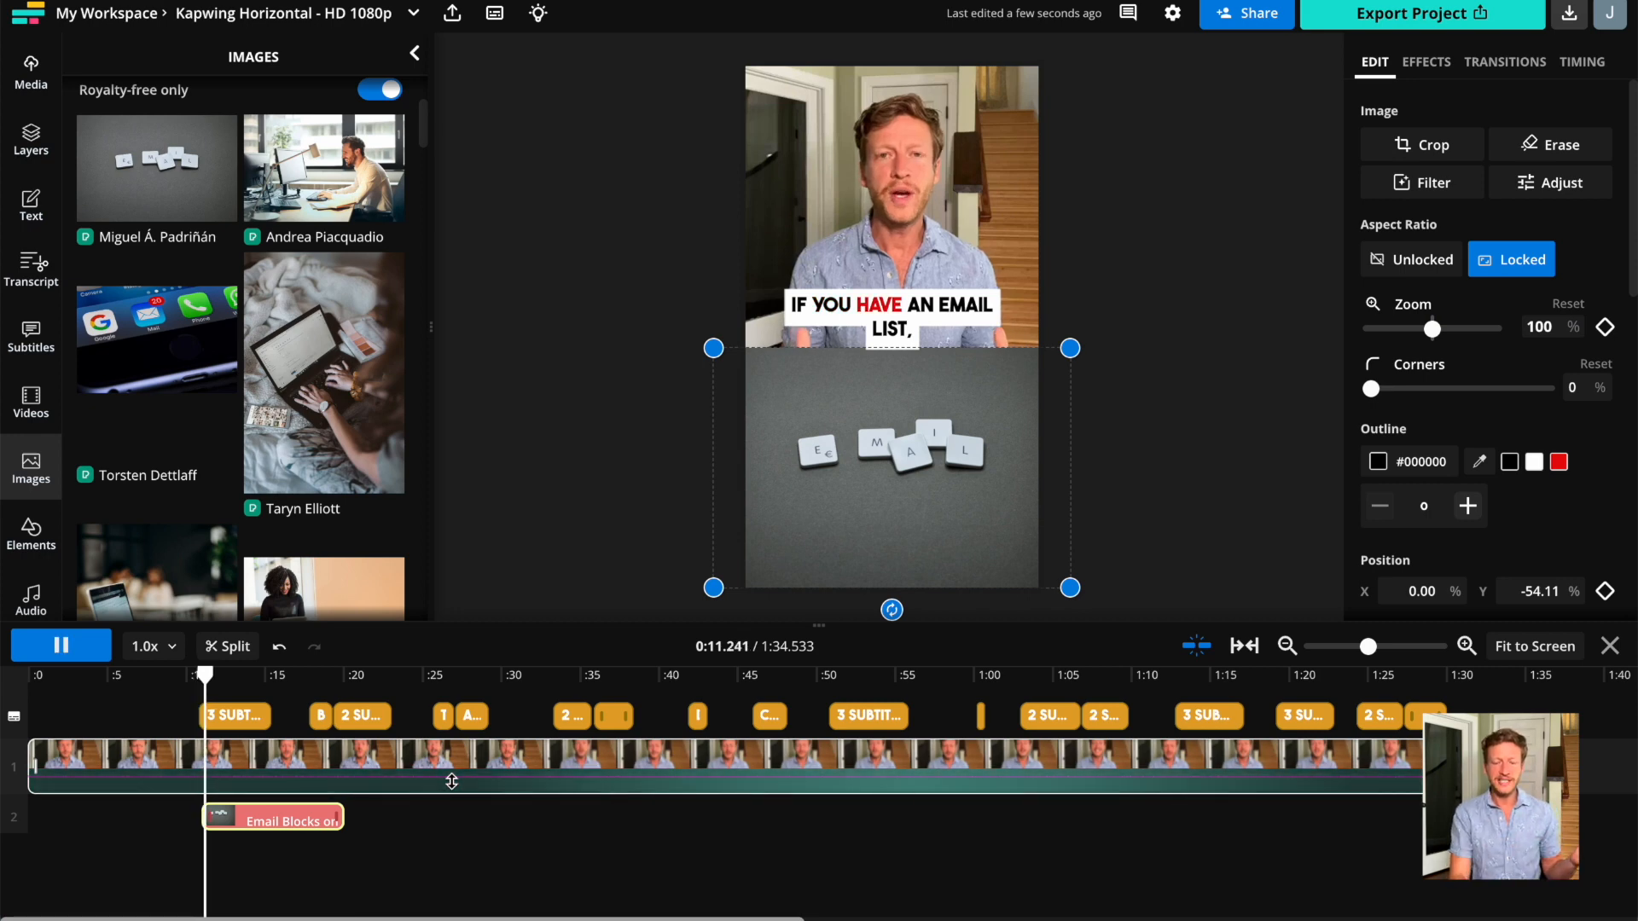
key("space")
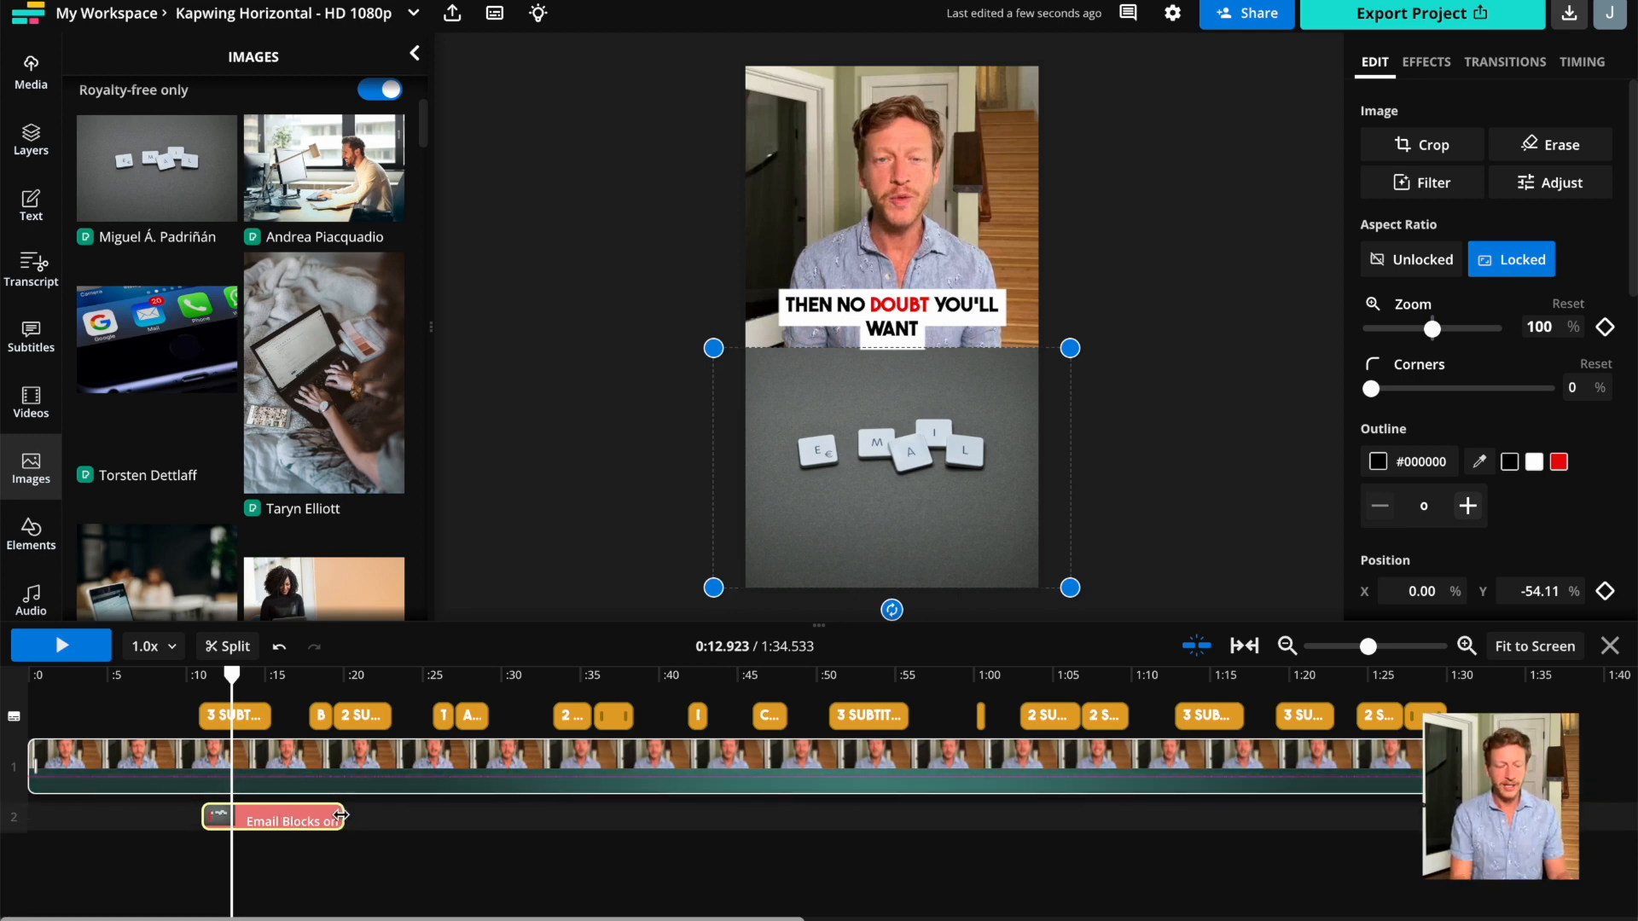
left_click_drag(340, 815, 269, 813)
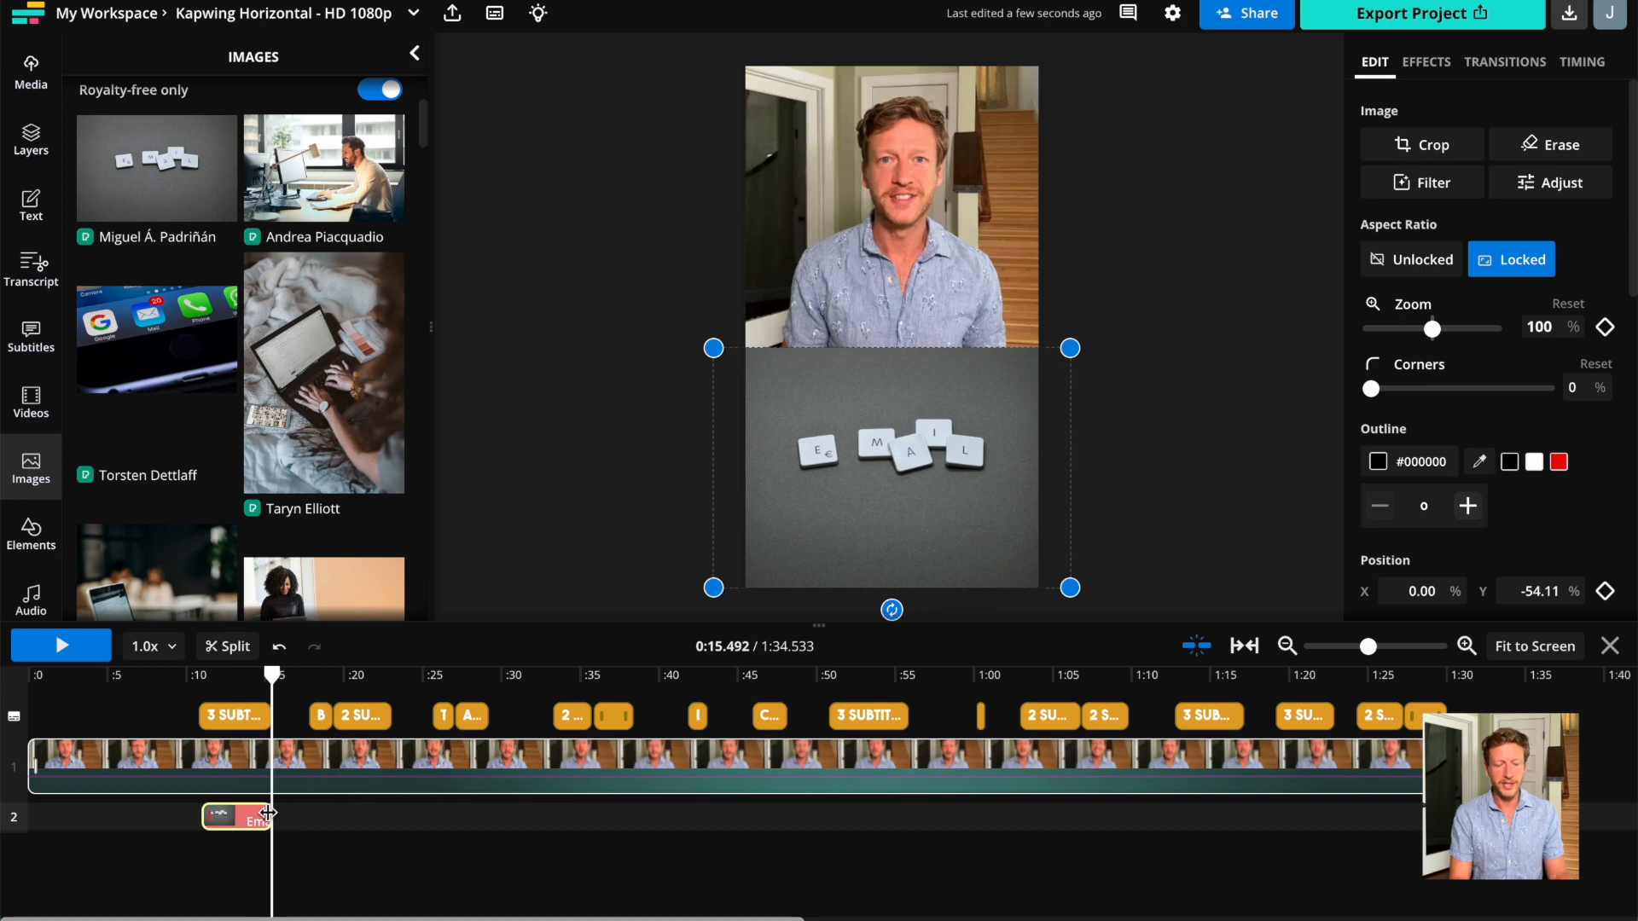
Apply the Moving Zoom animation to the email image and enlarge its End frame for a subtler zoom.
left_click(1438, 68)
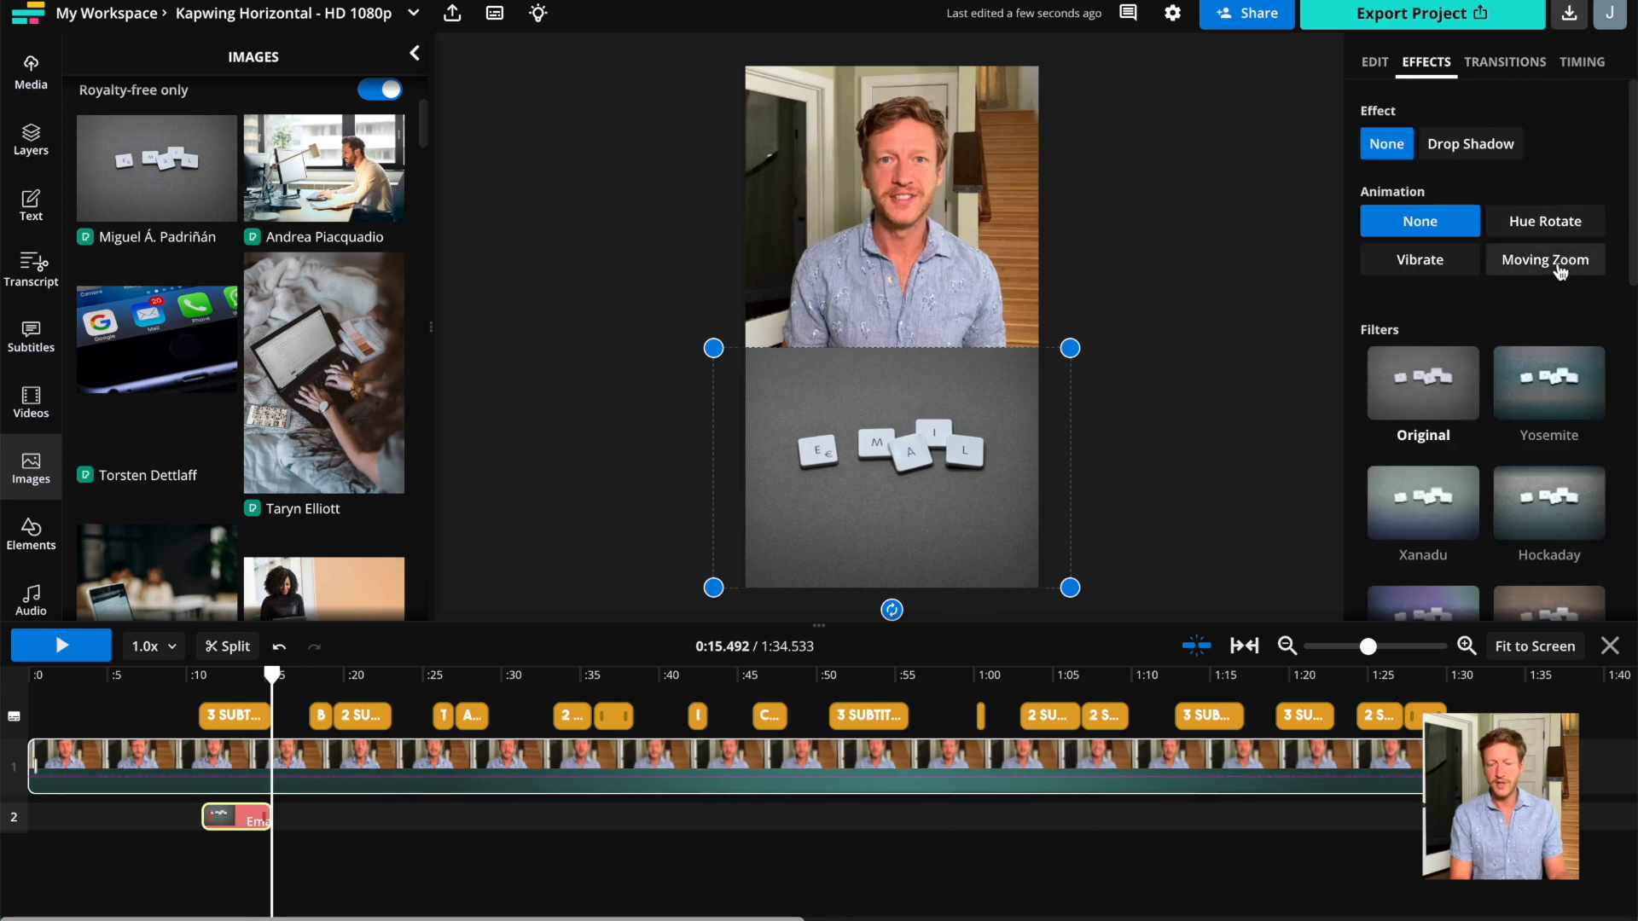
left_click(1545, 260)
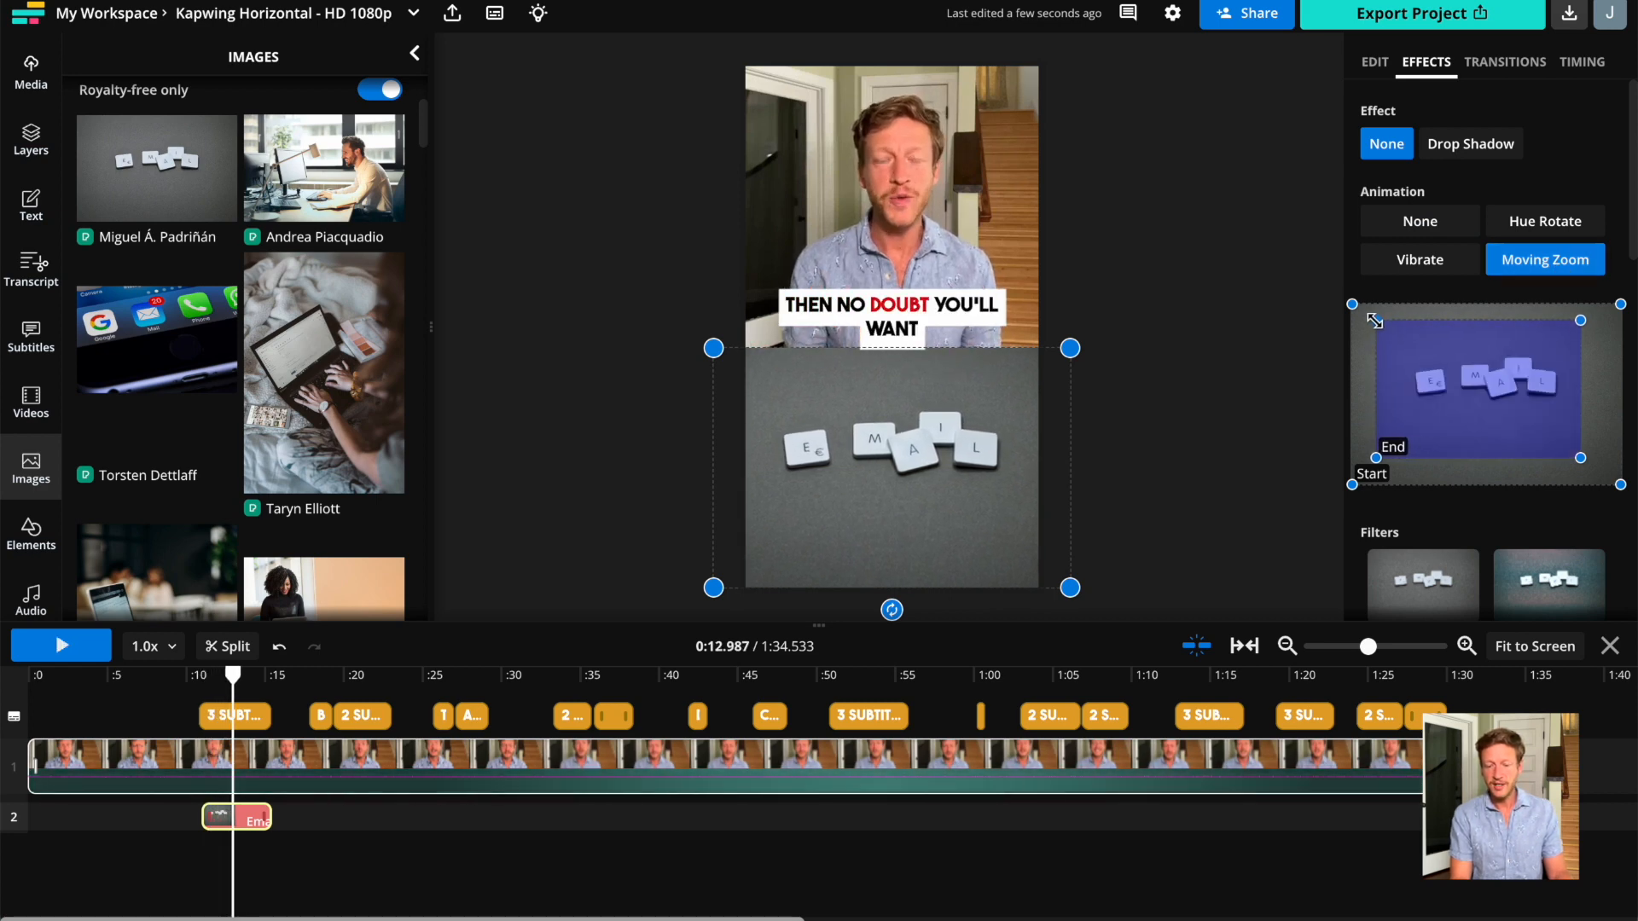
left_click_drag(1374, 321, 1371, 317)
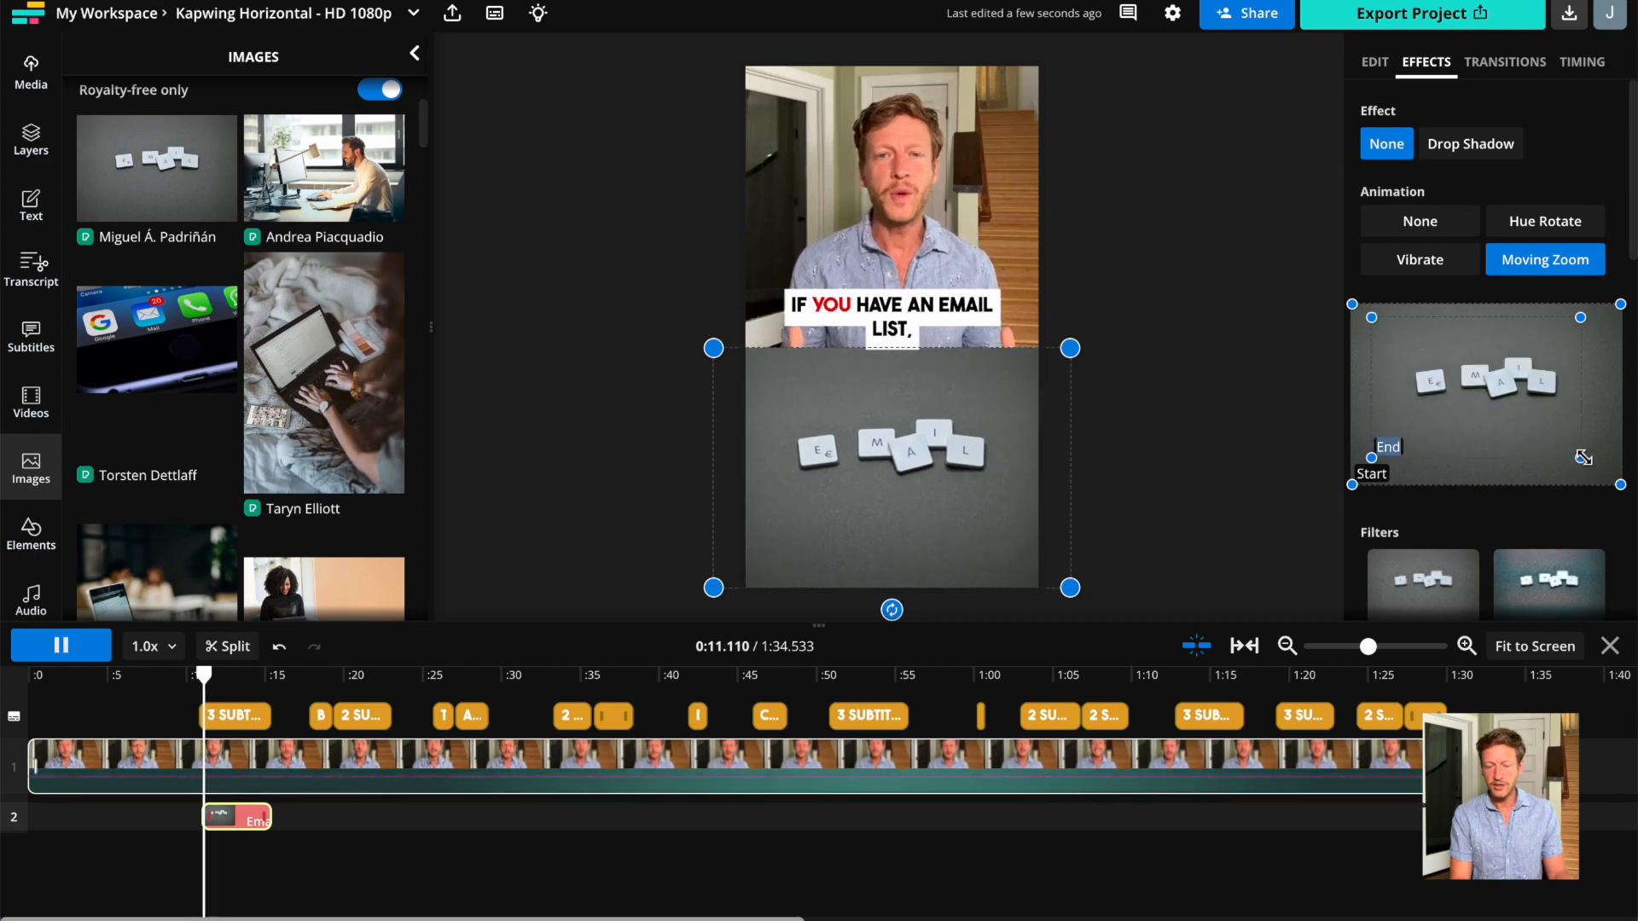
left_click_drag(1582, 458, 1600, 471)
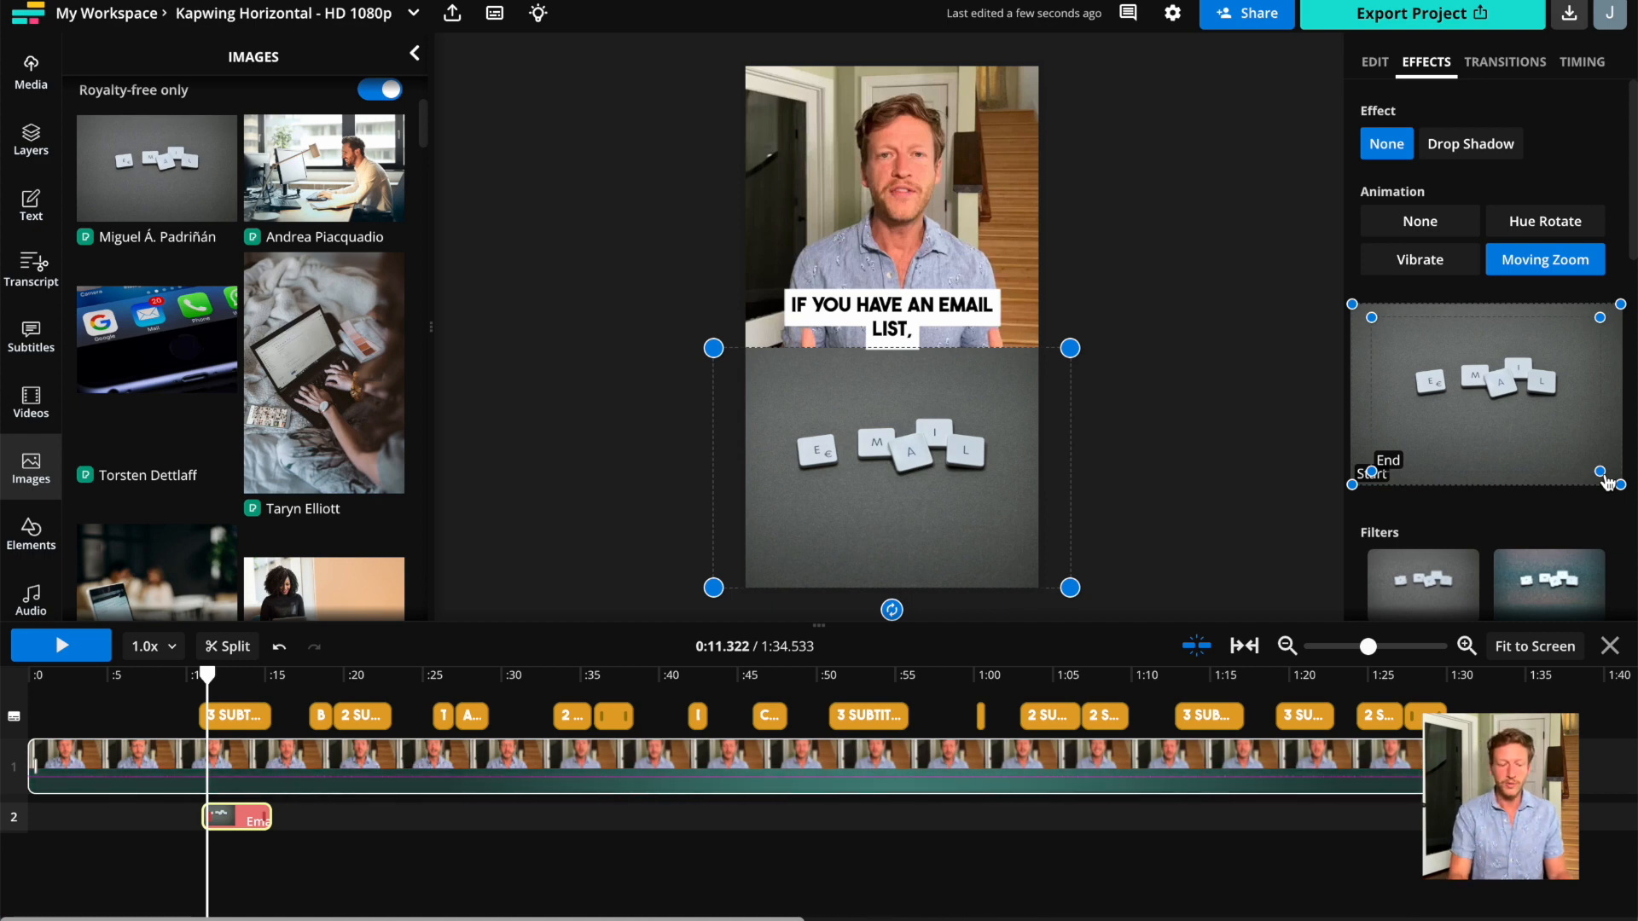
Extend the email image clip's start back to 0:10.860 and play through the clip to check its timing.
key("XF86AudioMute")
left_click_drag(207, 676, 198, 676)
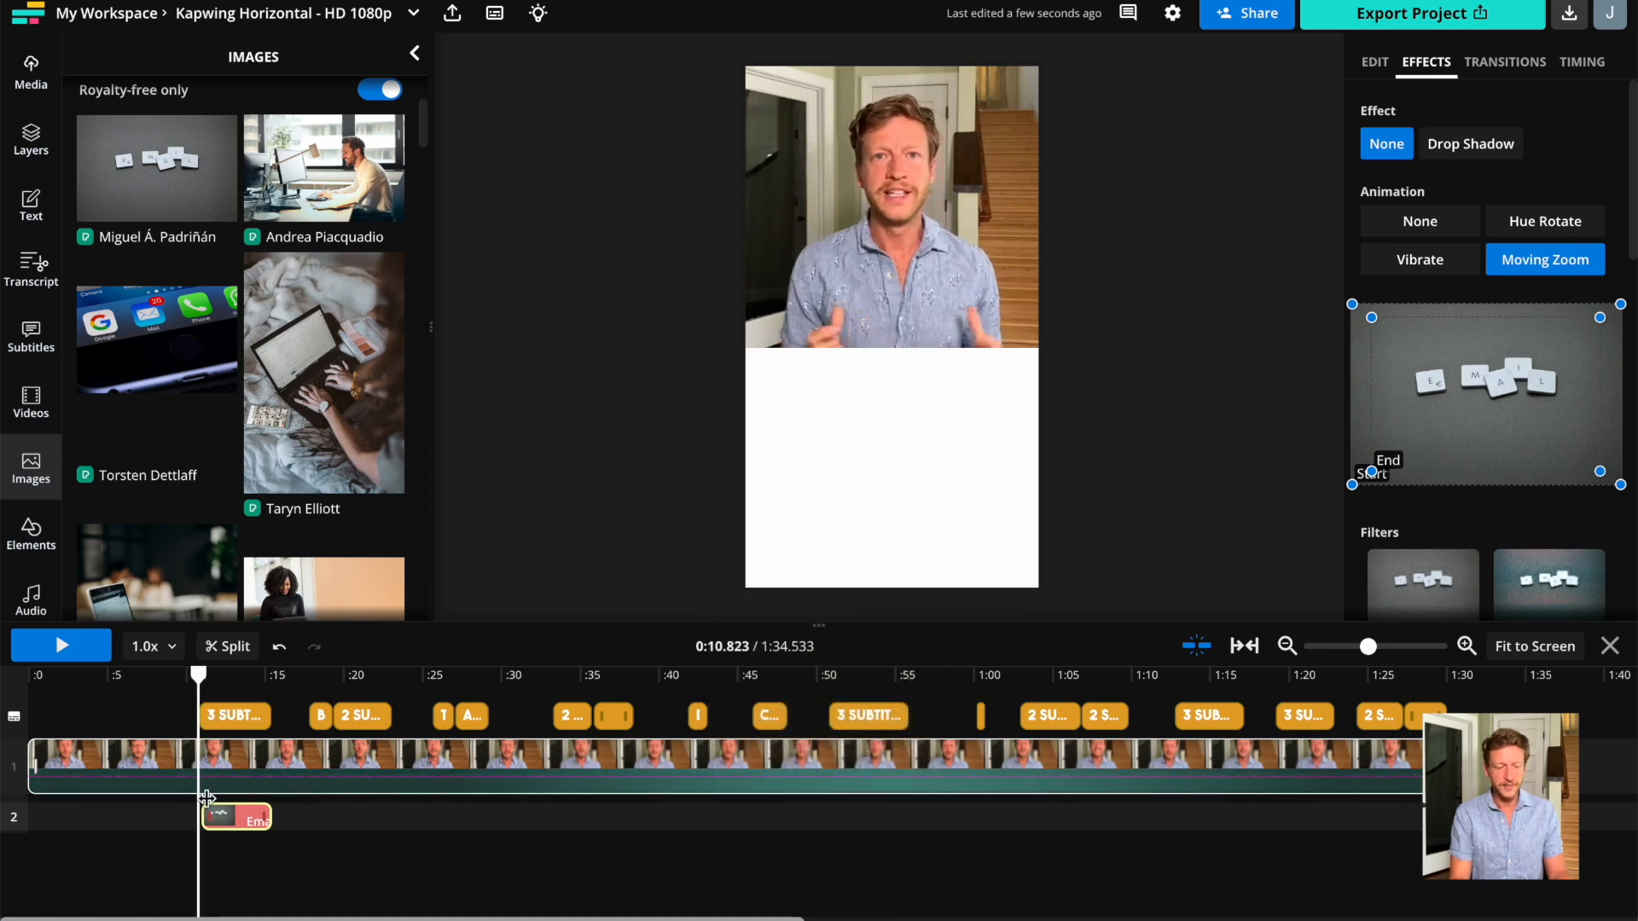
left_click_drag(205, 817, 202, 817)
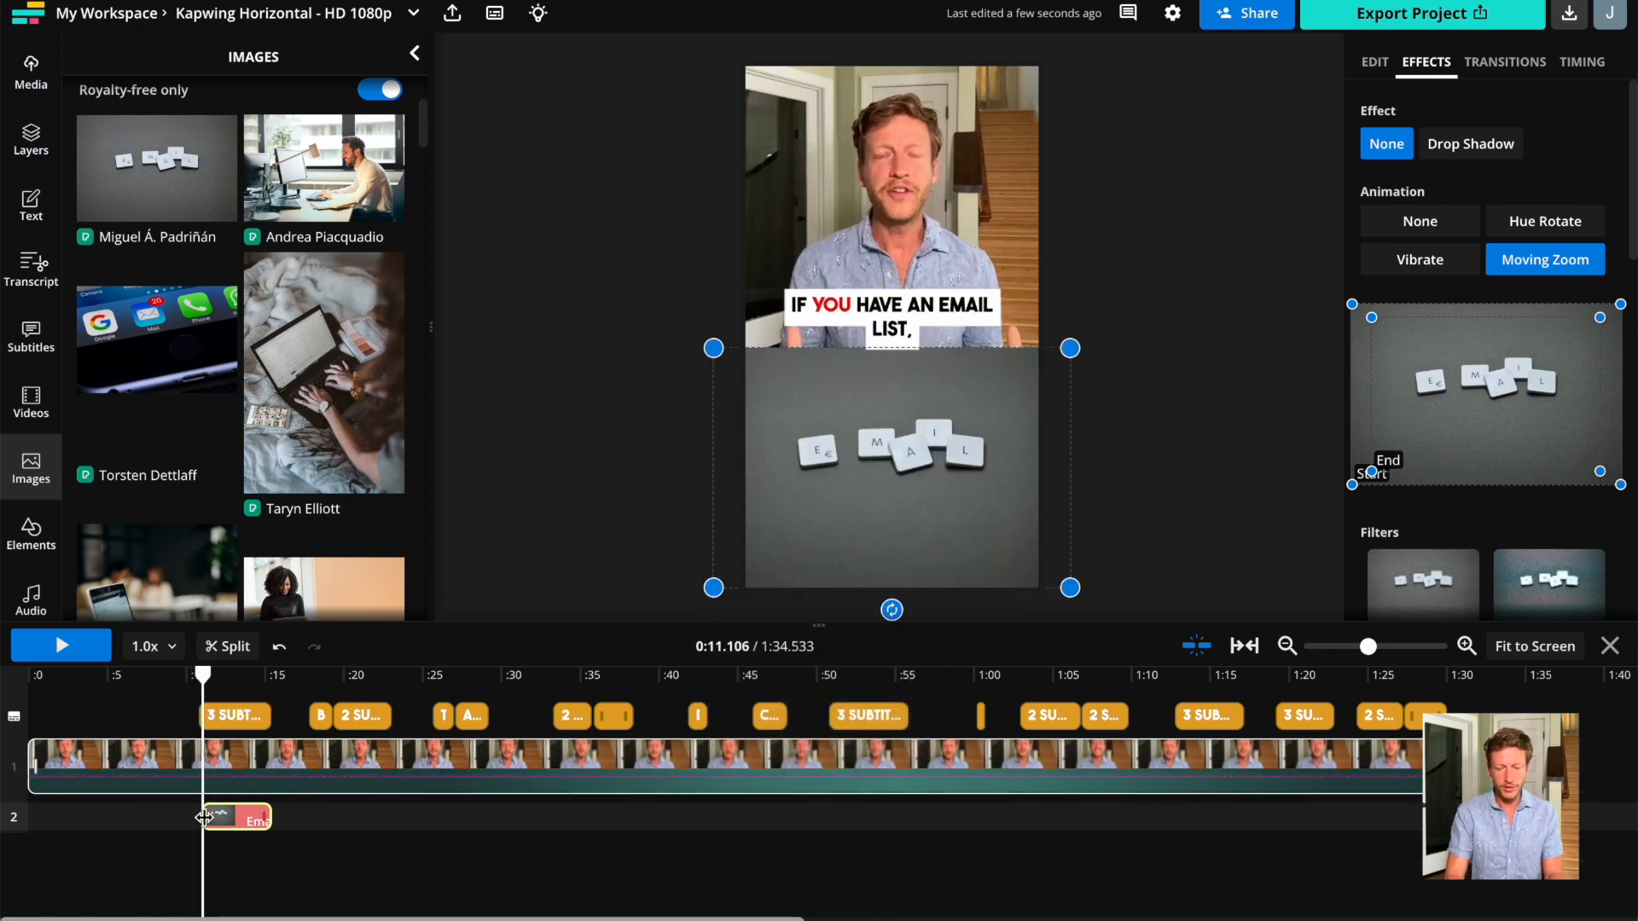
left_click_drag(1368, 652, 1396, 647)
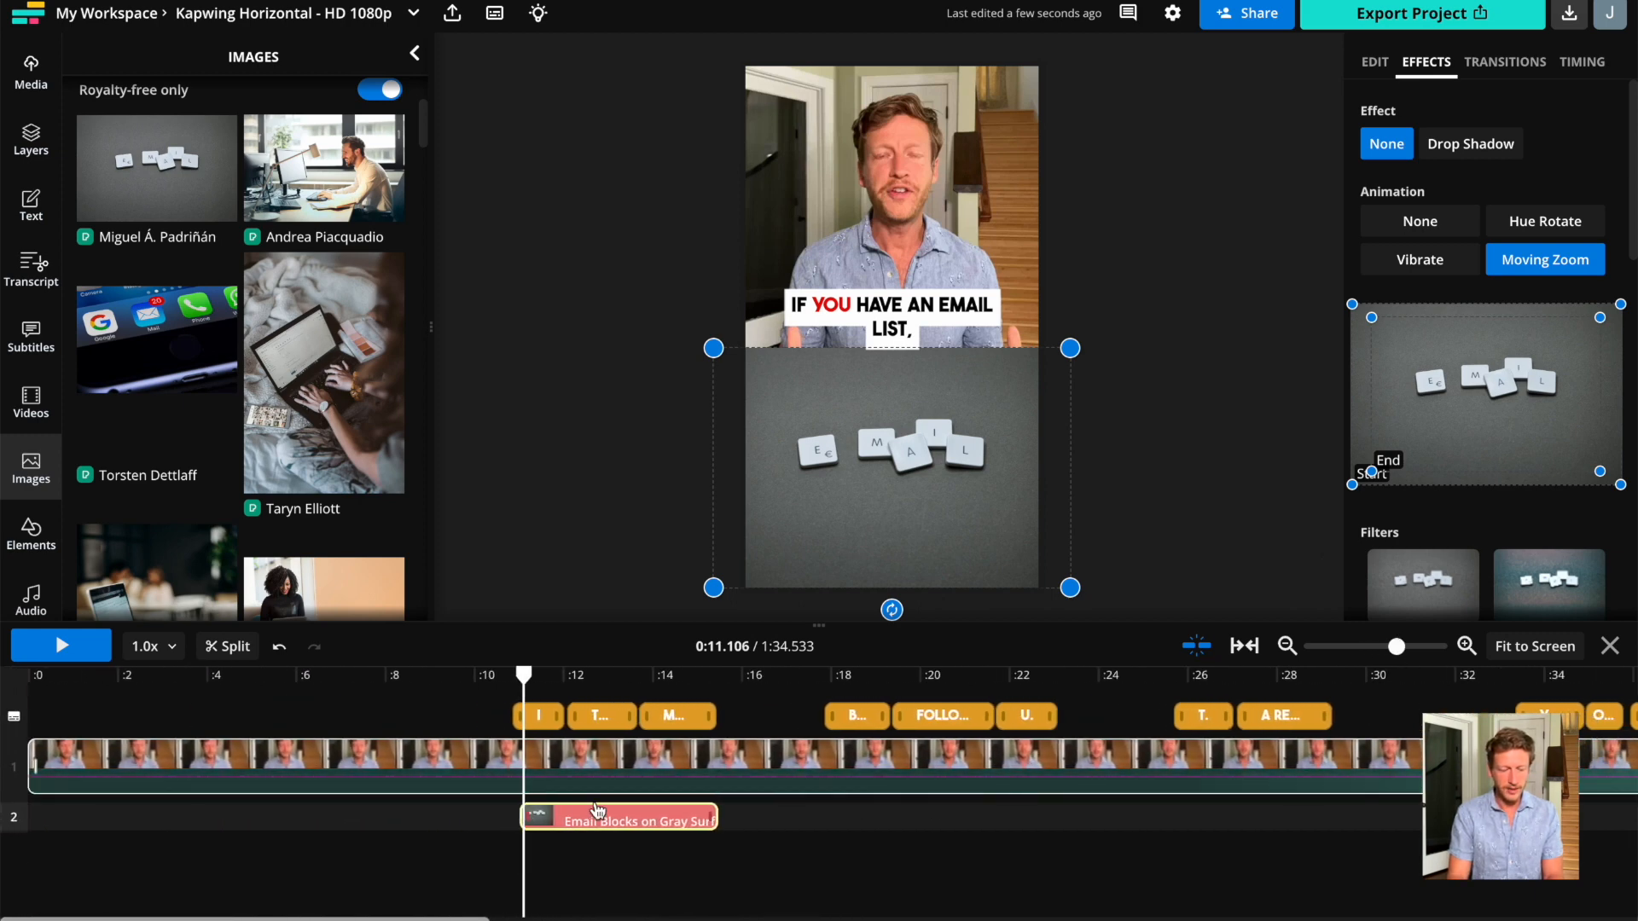
left_click(657, 776)
left_click(635, 819)
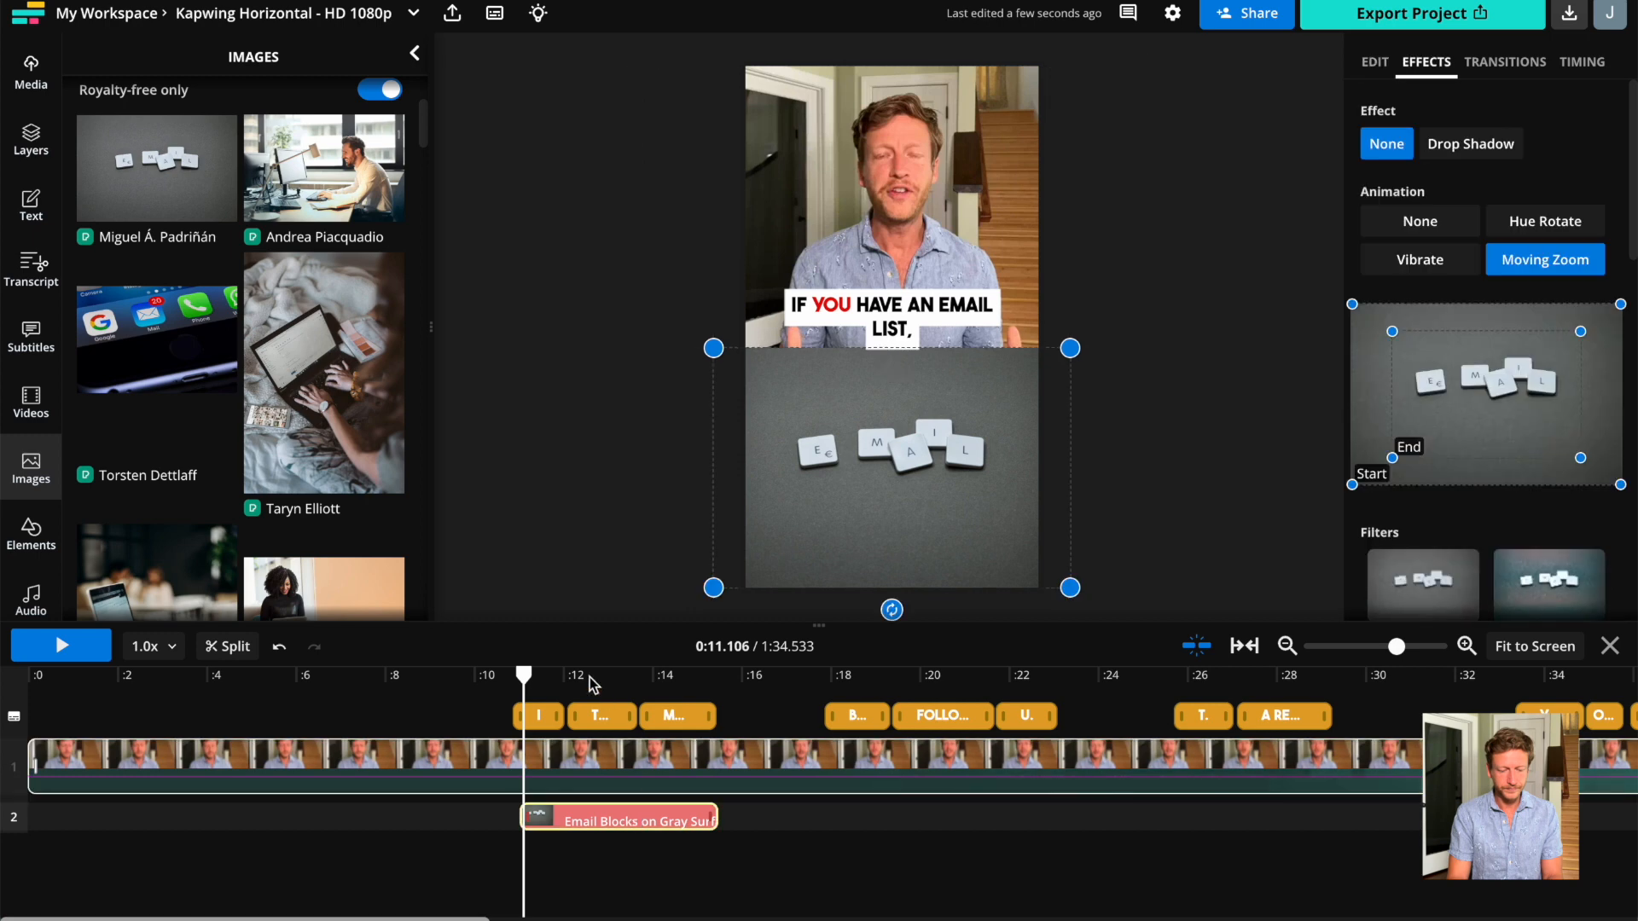
left_click(588, 676)
left_click_drag(524, 817, 515, 817)
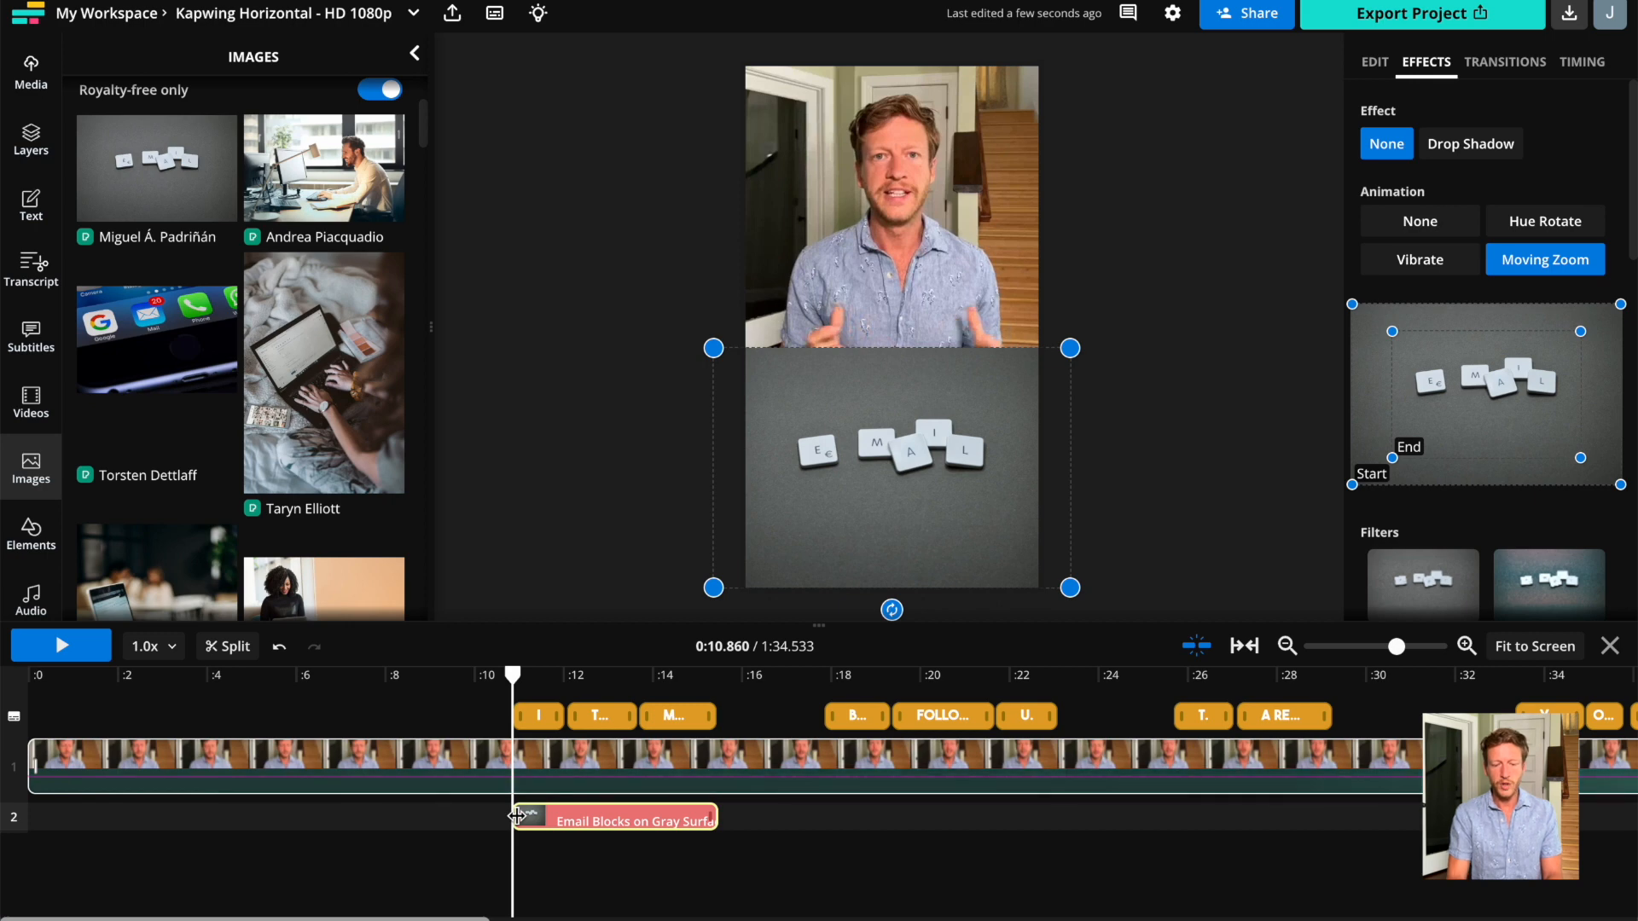
key("space")
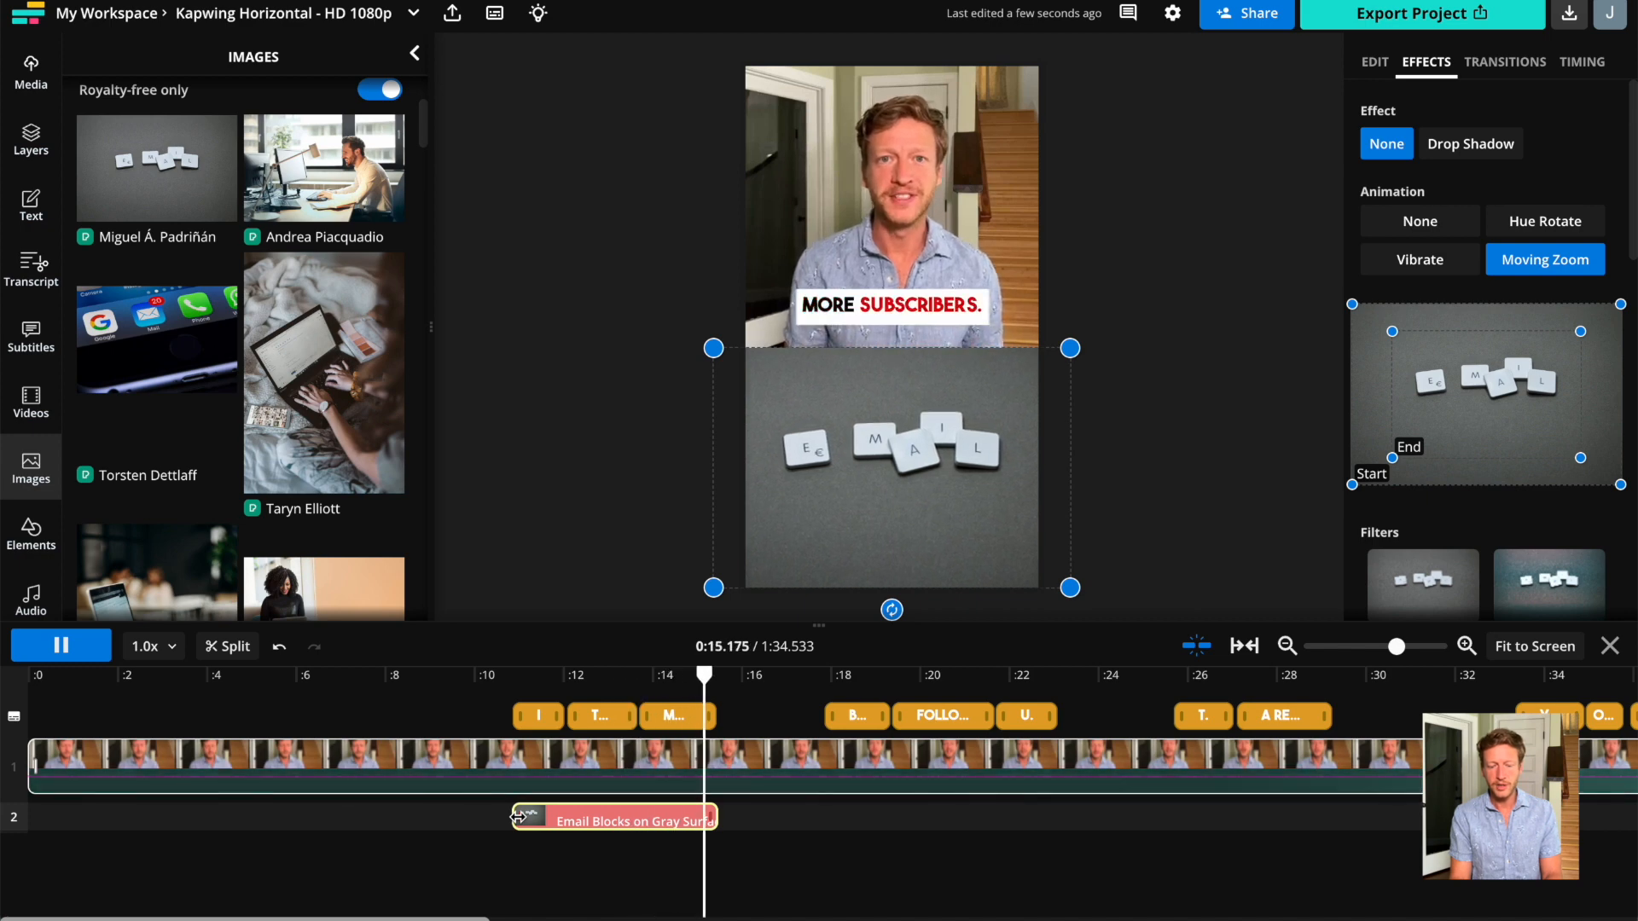
key("space")
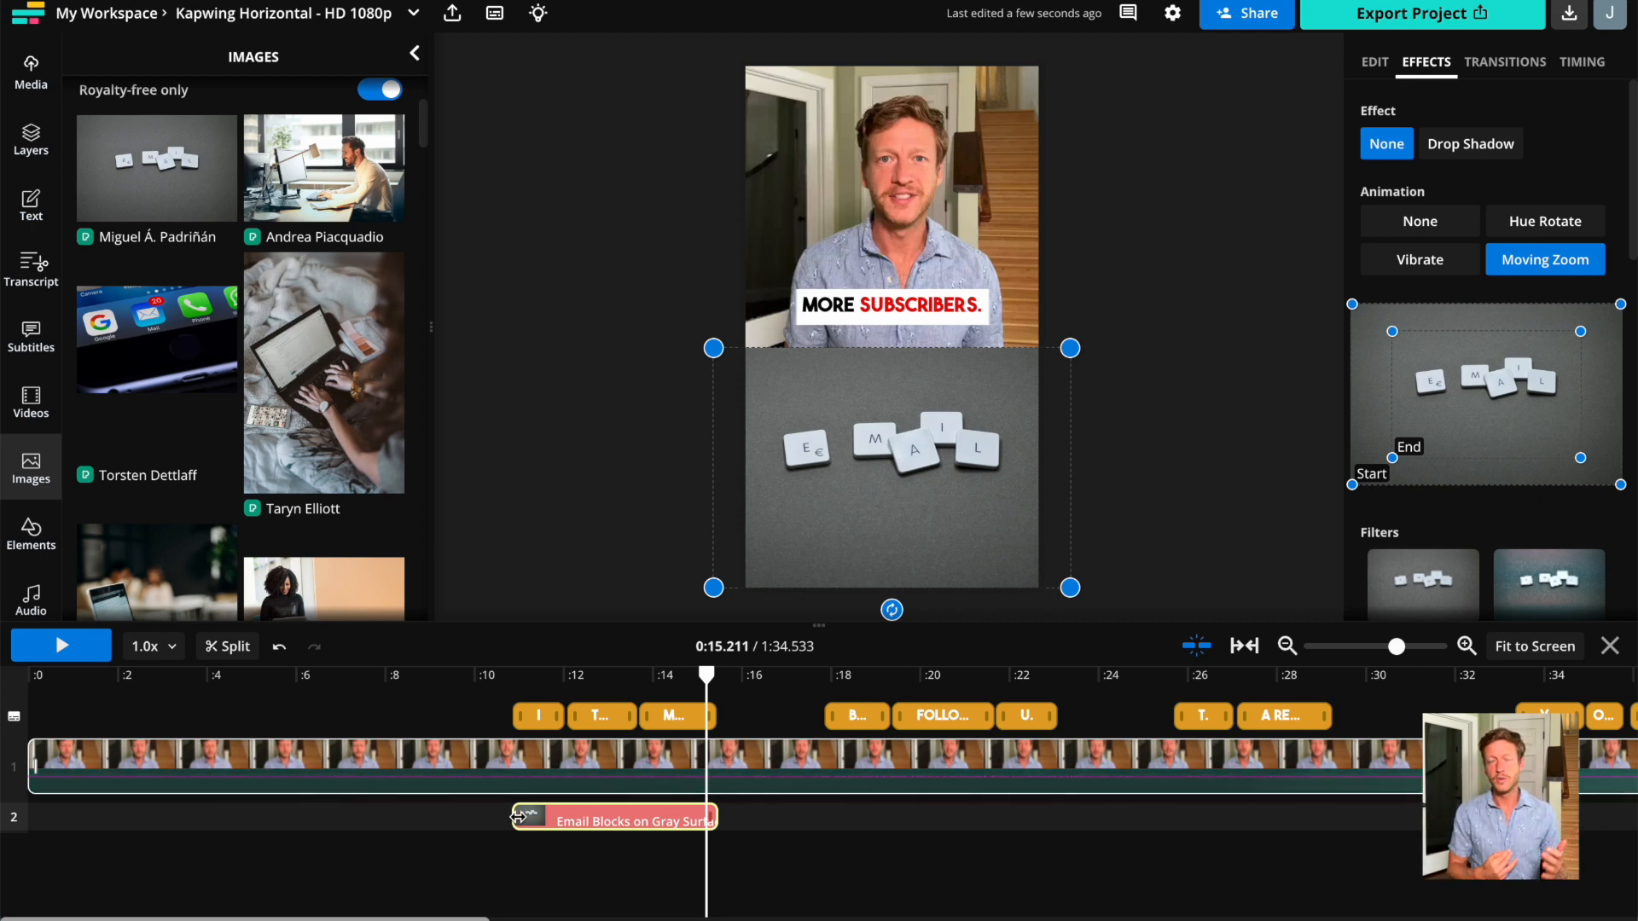
Add a Pop intro transition lasting 0.2 s to the email image and play it back.
left_click(1504, 61)
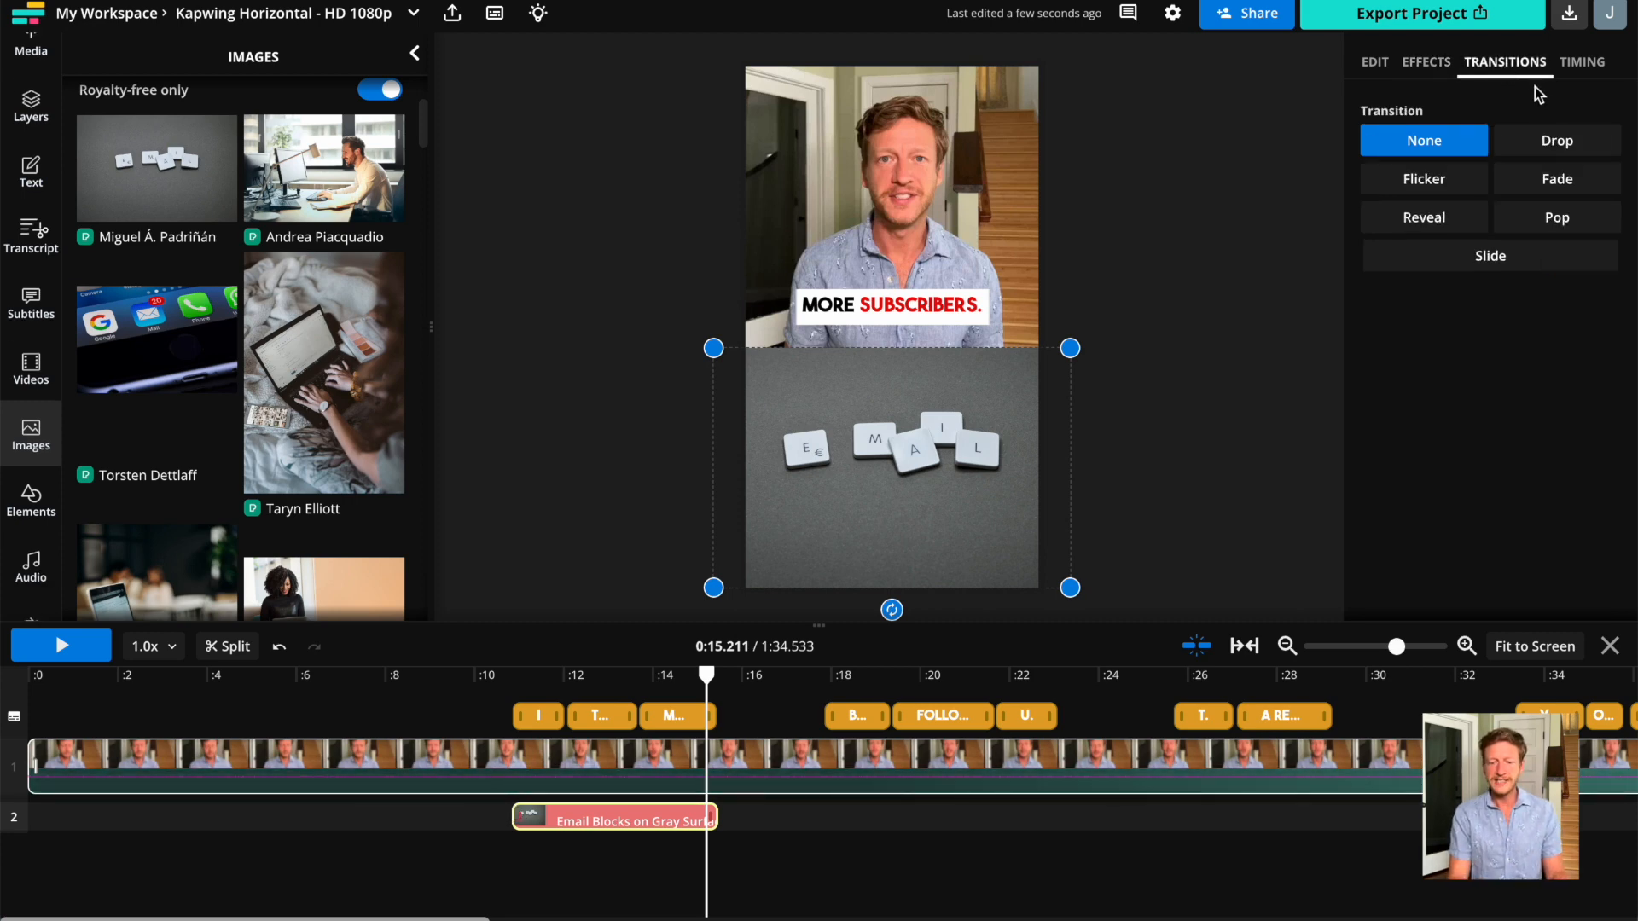
left_click(1574, 229)
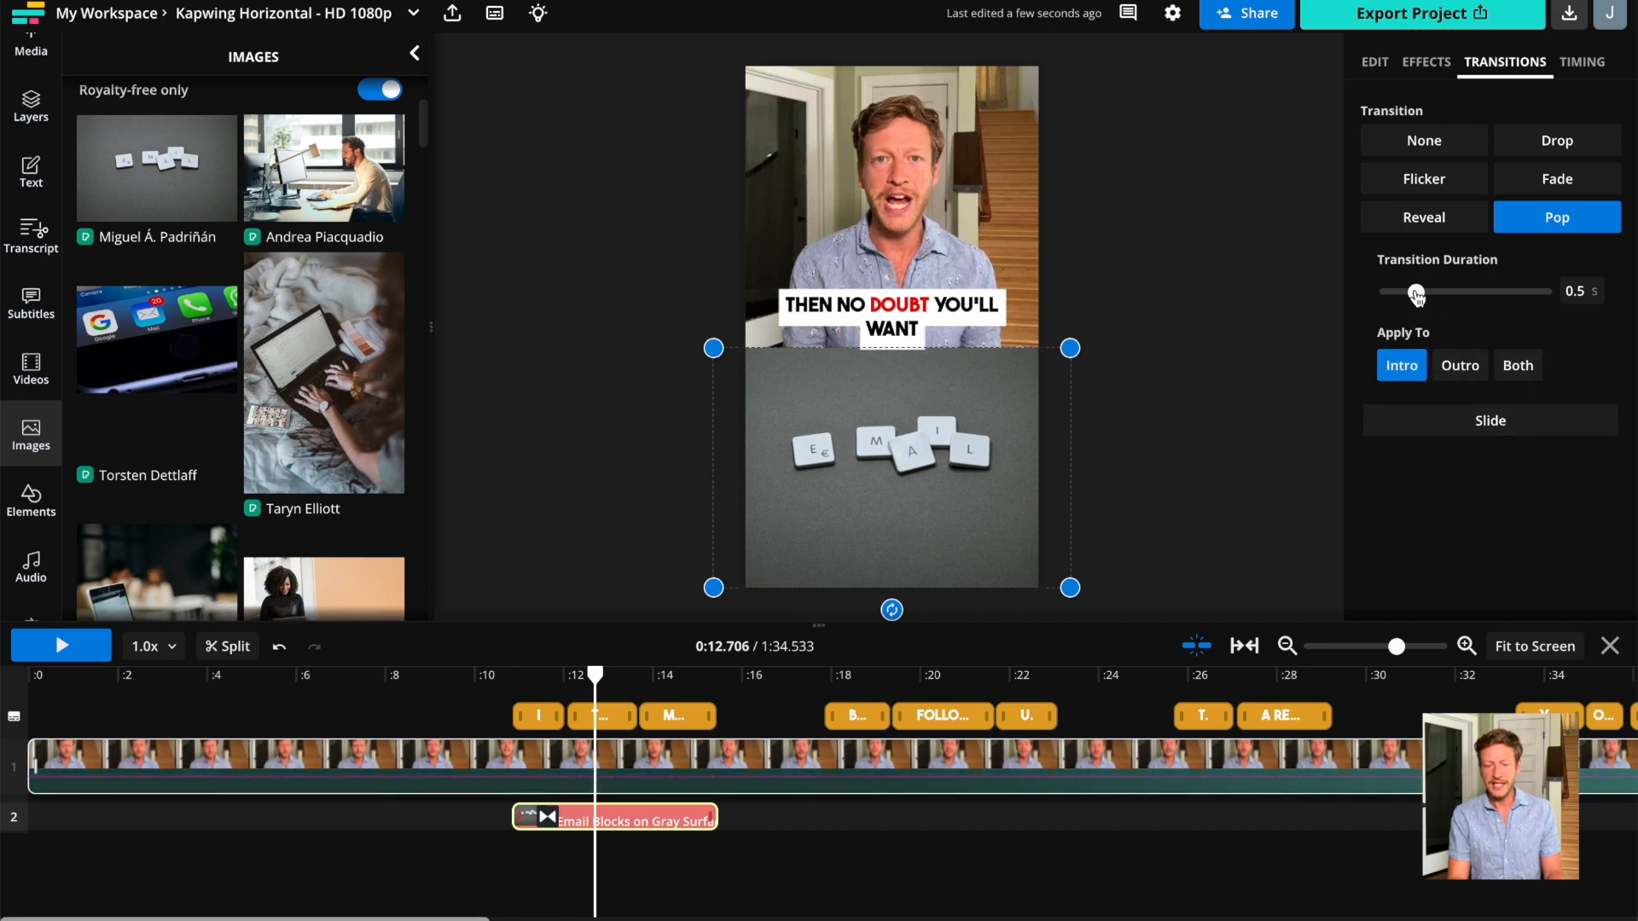
left_click_drag(1416, 295, 1396, 300)
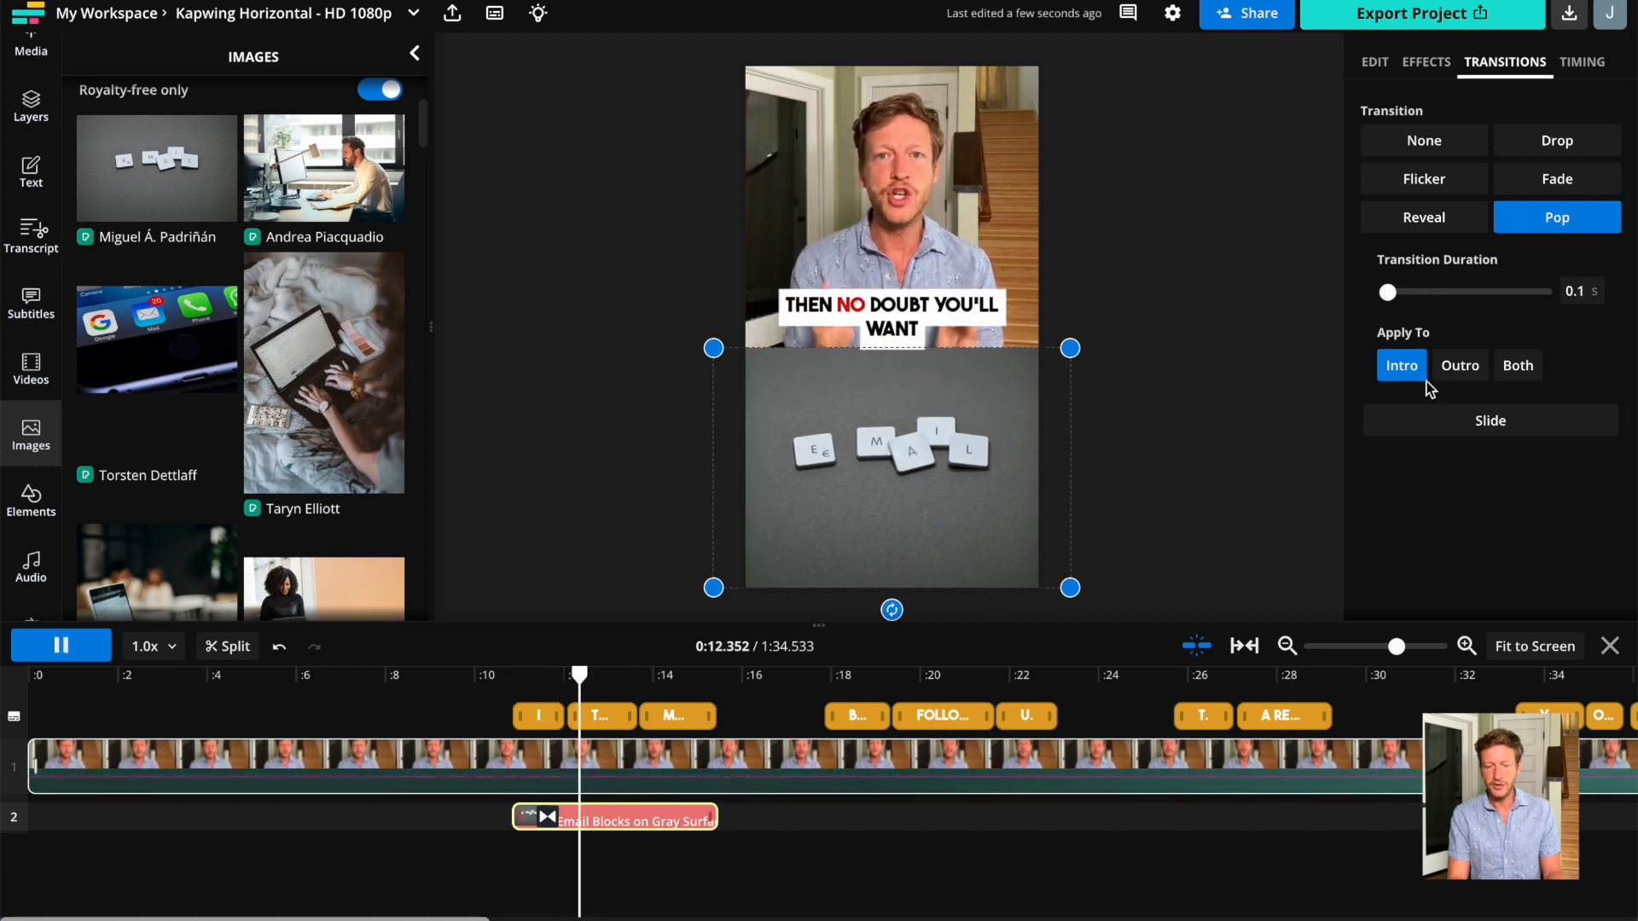
left_click_drag(1388, 293, 1396, 295)
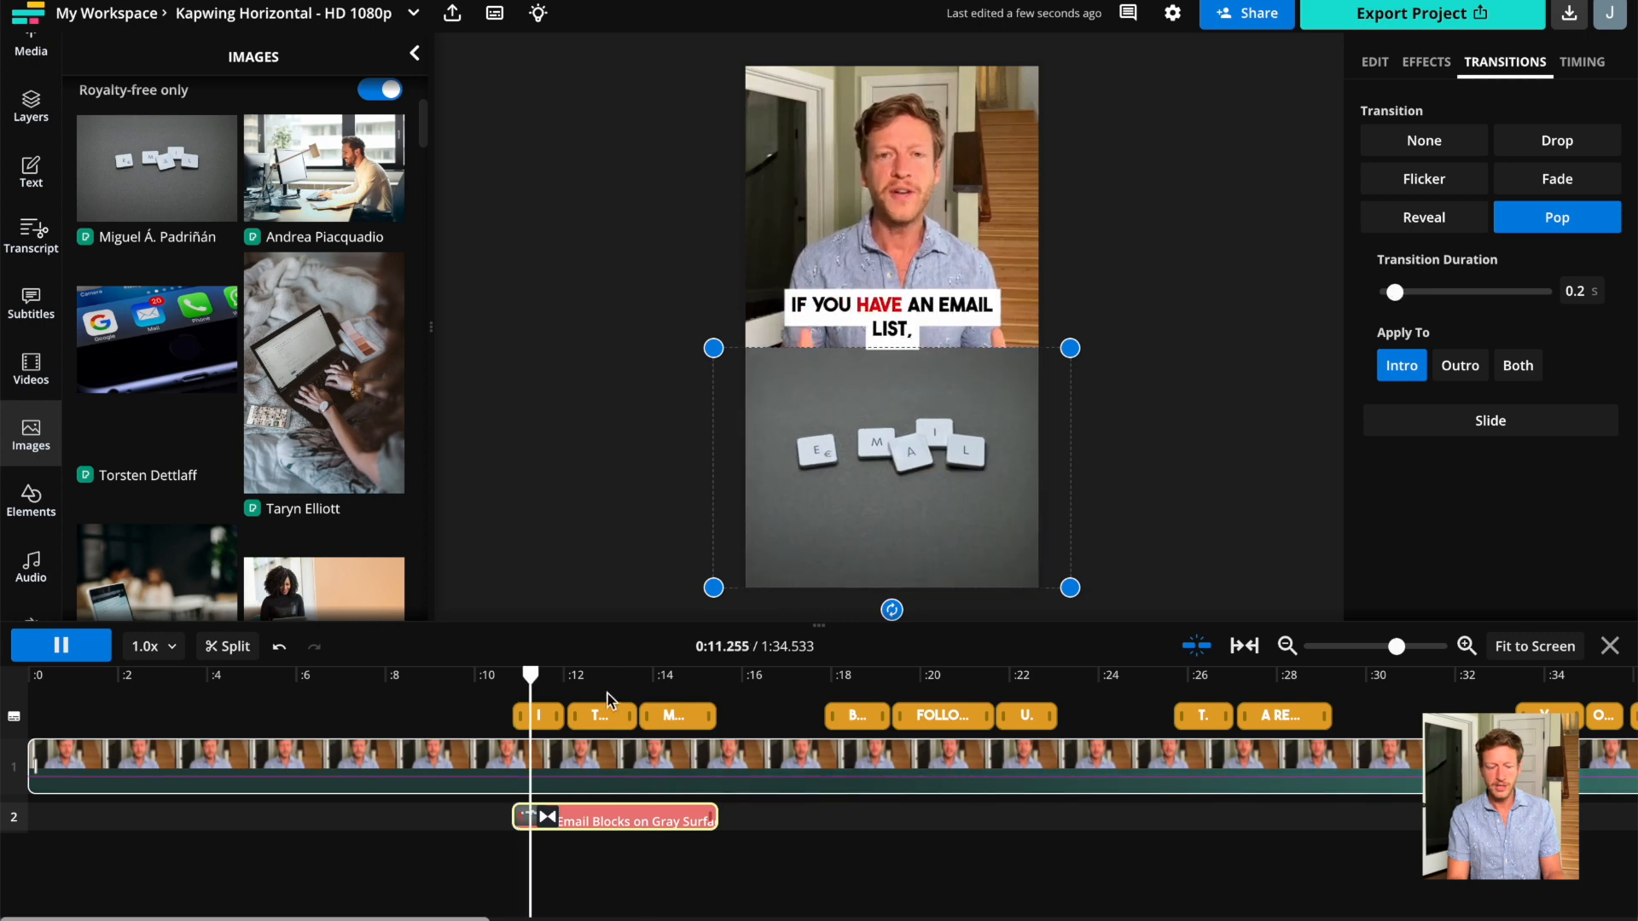
left_click(489, 678)
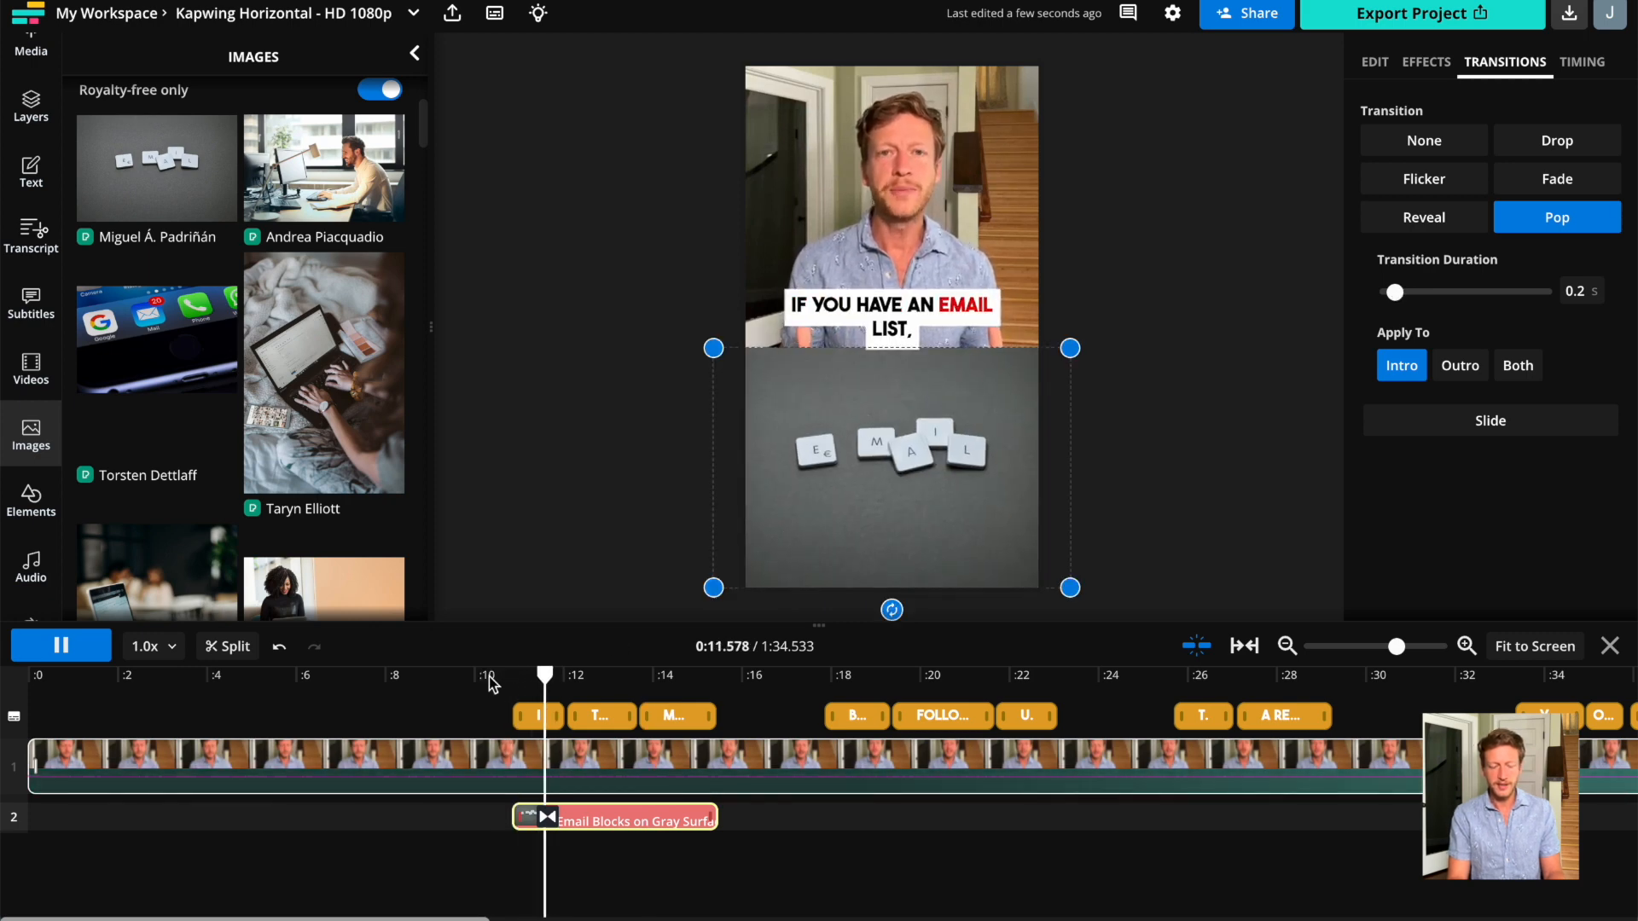
key("space")
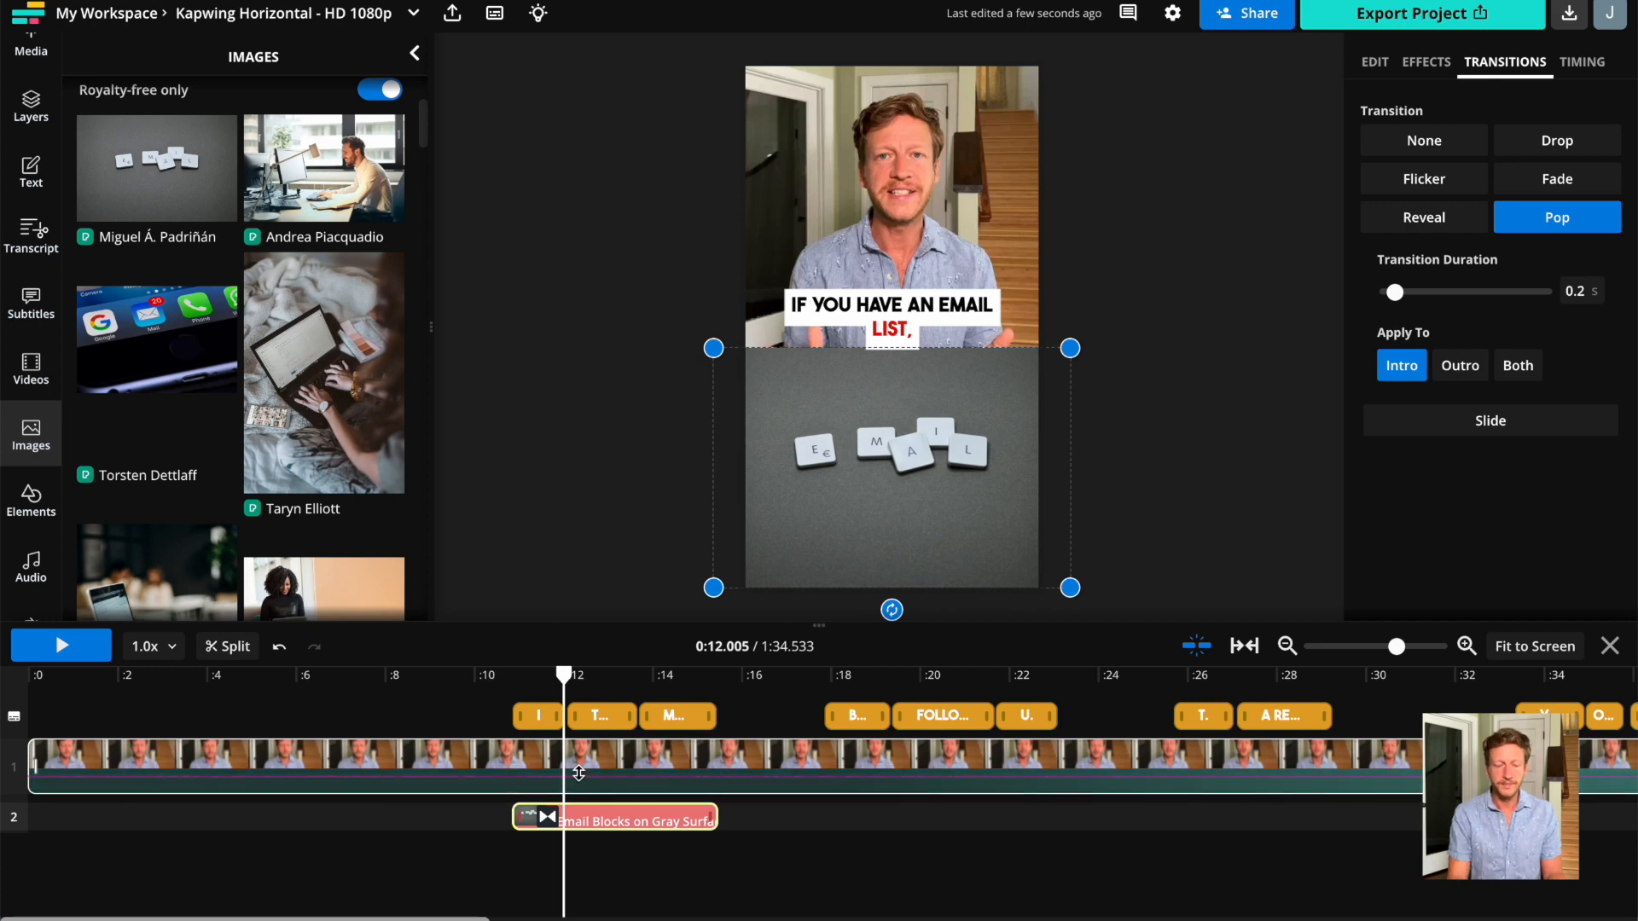
Cut off the main video before 0:10.883, close the resulting gap, and move the email image clip to the timeline's start.
left_click(513, 674)
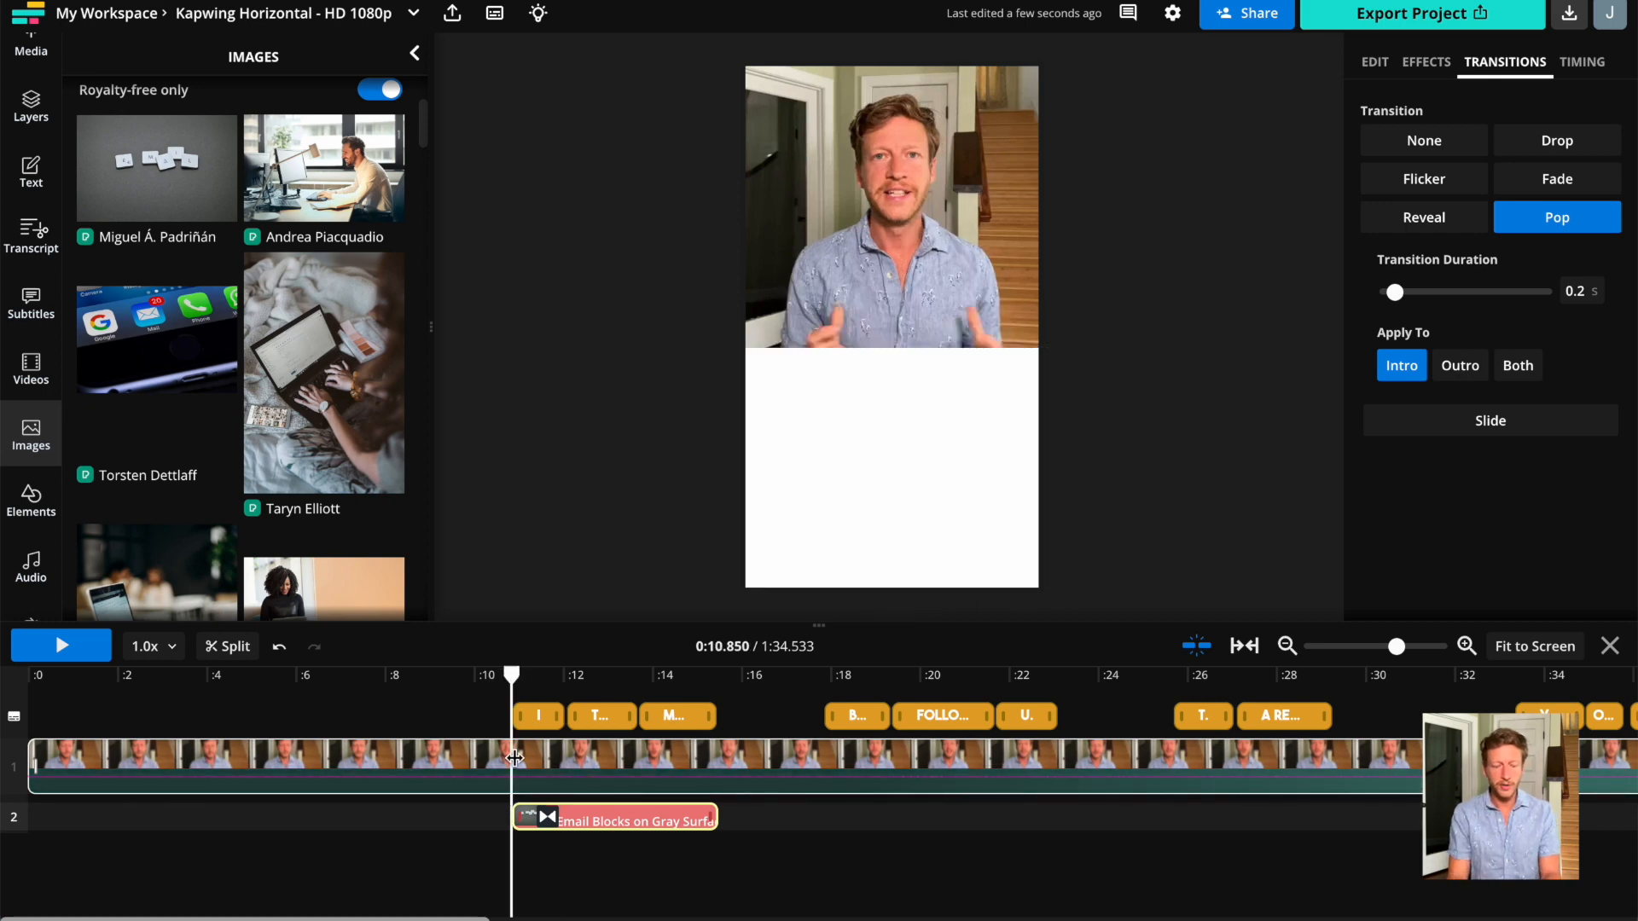
left_click_drag(514, 758, 518, 759)
left_click_drag(514, 697, 512, 699)
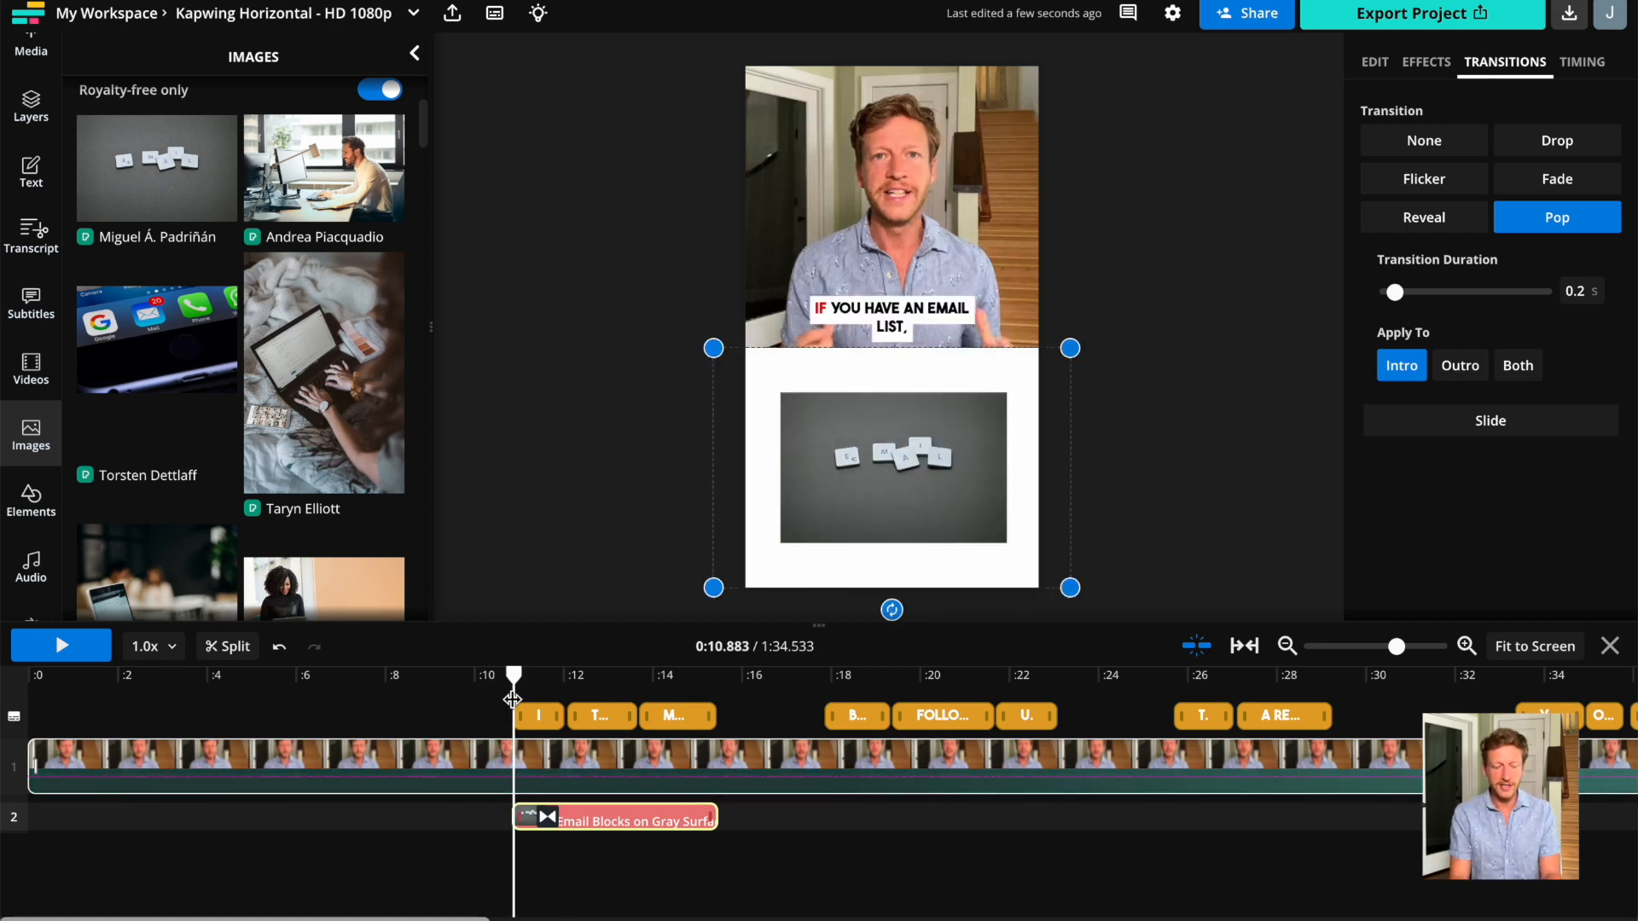
left_click(542, 761)
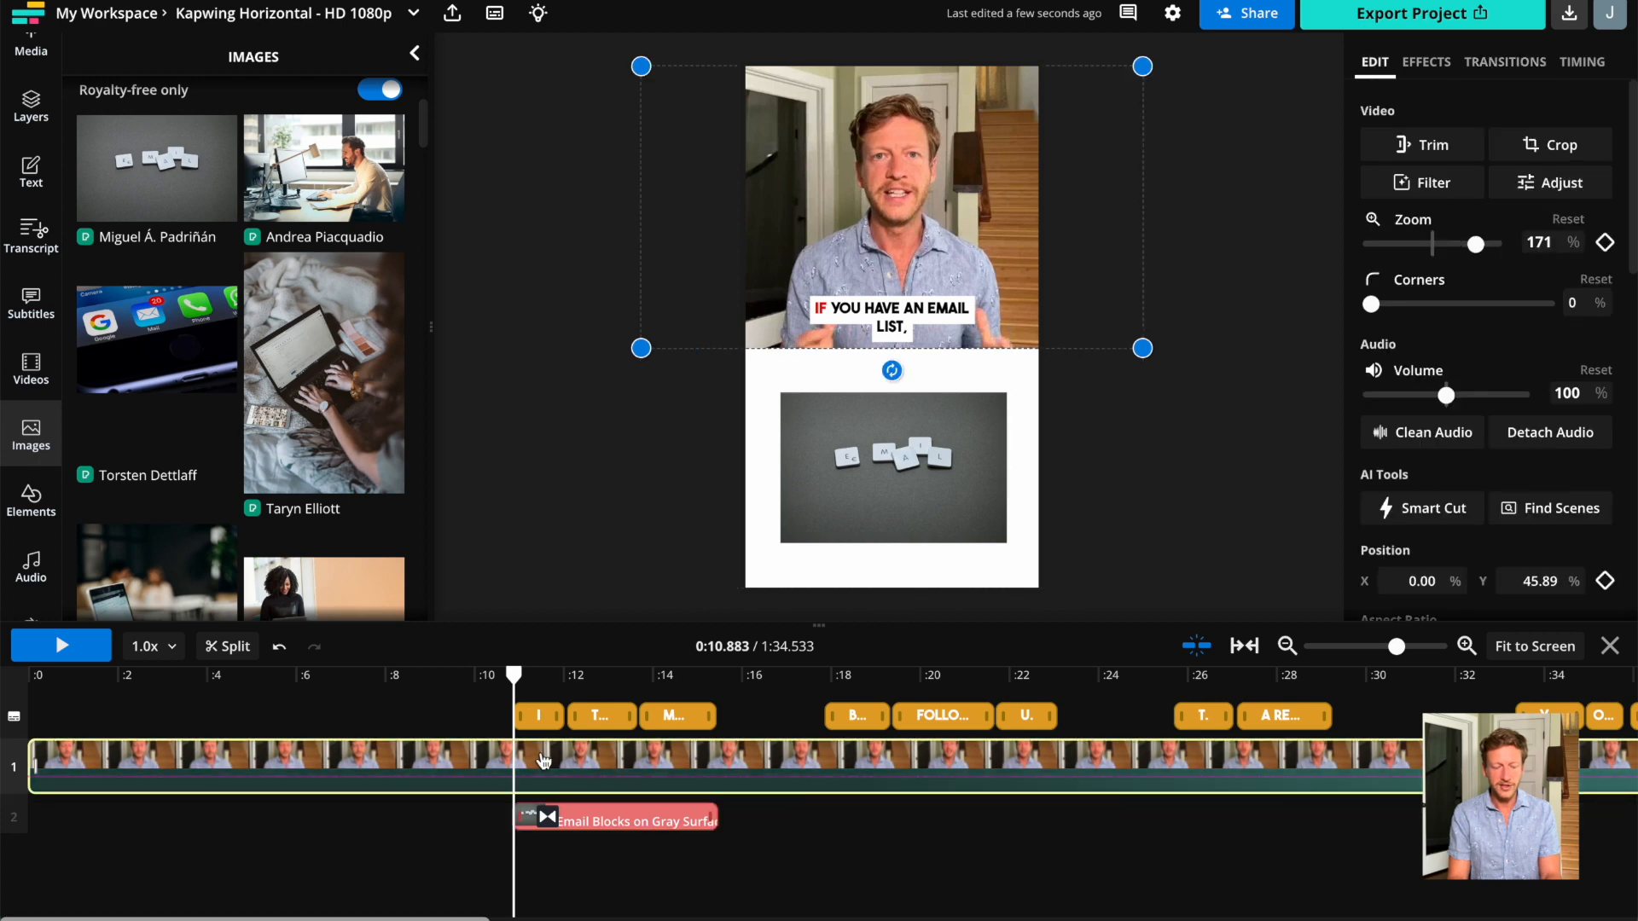
key("s")
key("Delete")
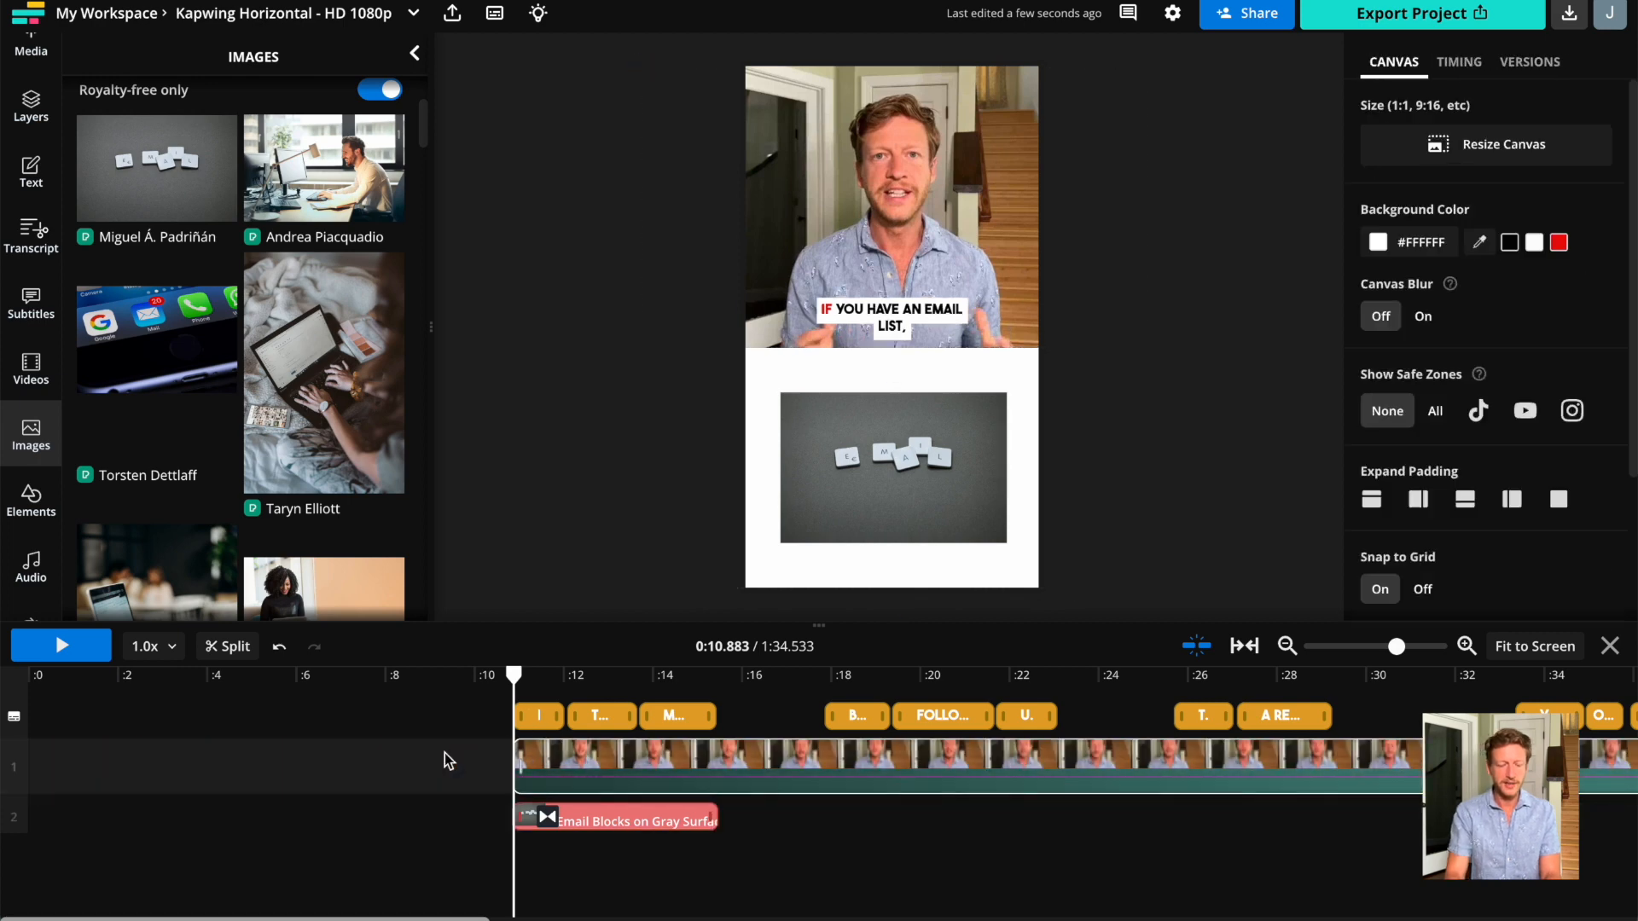
left_click(365, 770)
key("Delete")
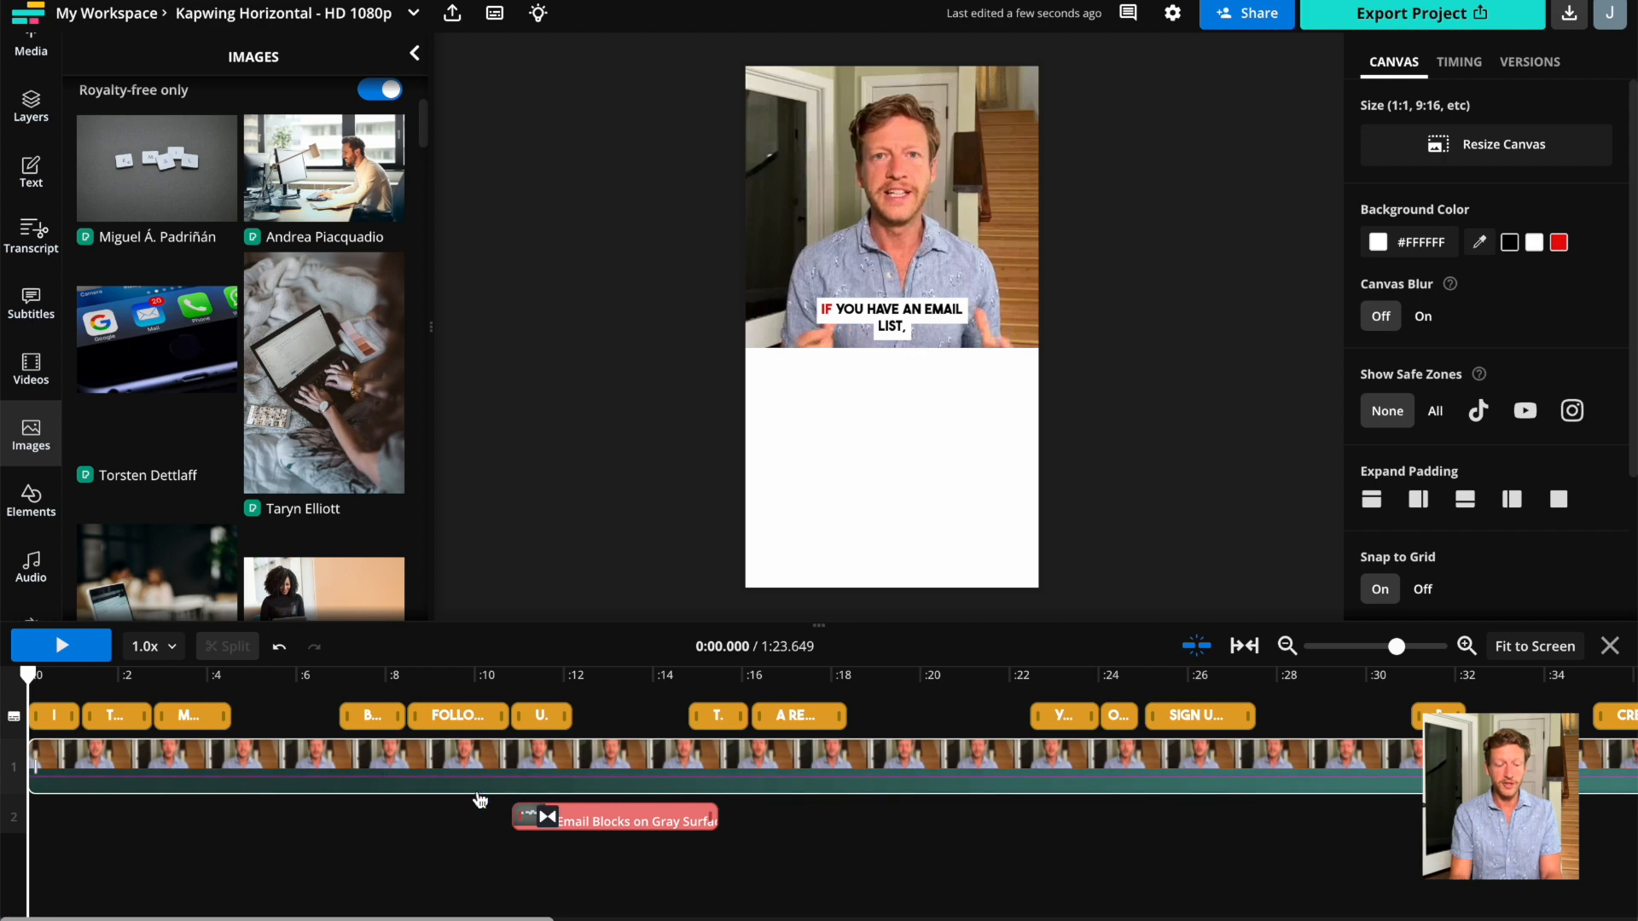
left_click_drag(674, 816, 192, 814)
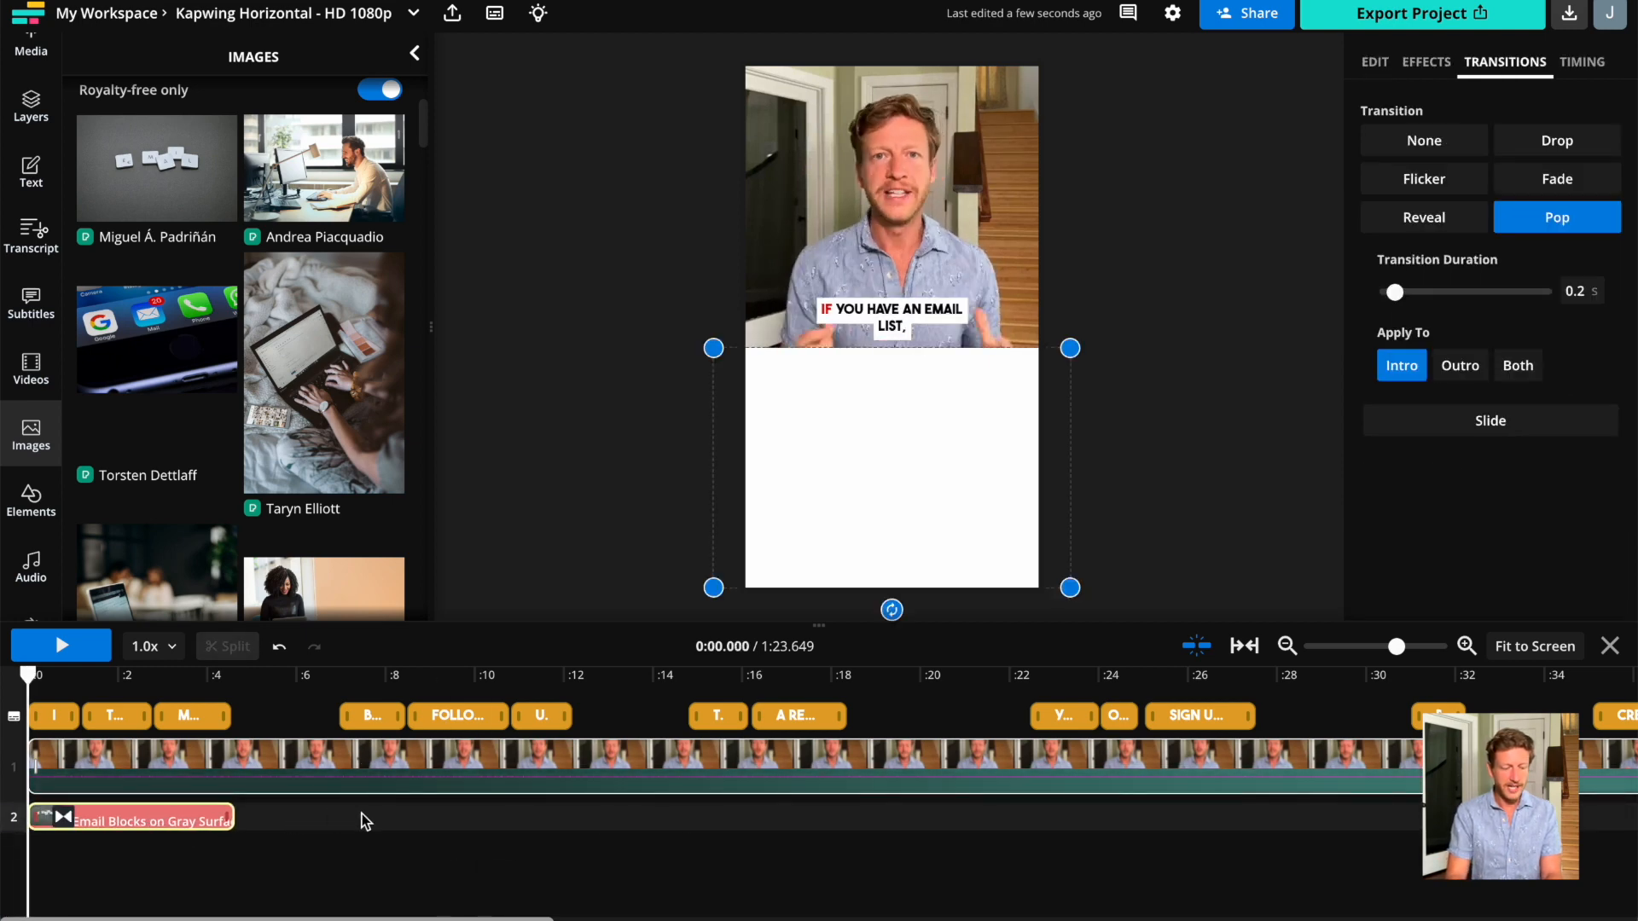
Apply a Reveal intro transition lasting 0.2 s to the main video and return to the timeline's start.
left_click(84, 772)
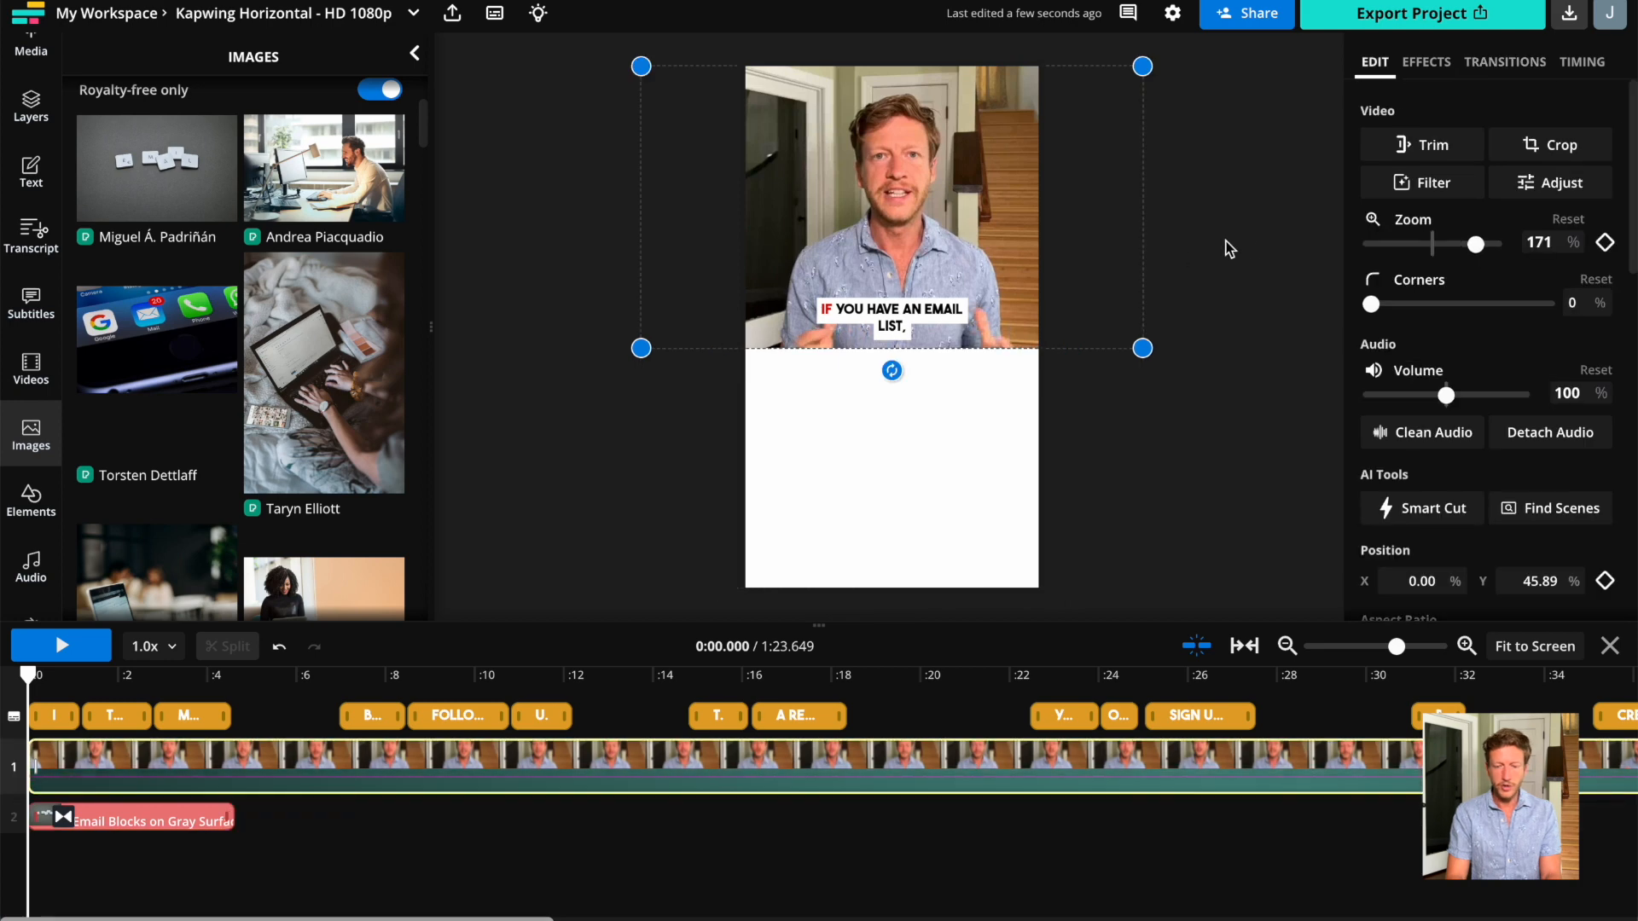
left_click(1472, 66)
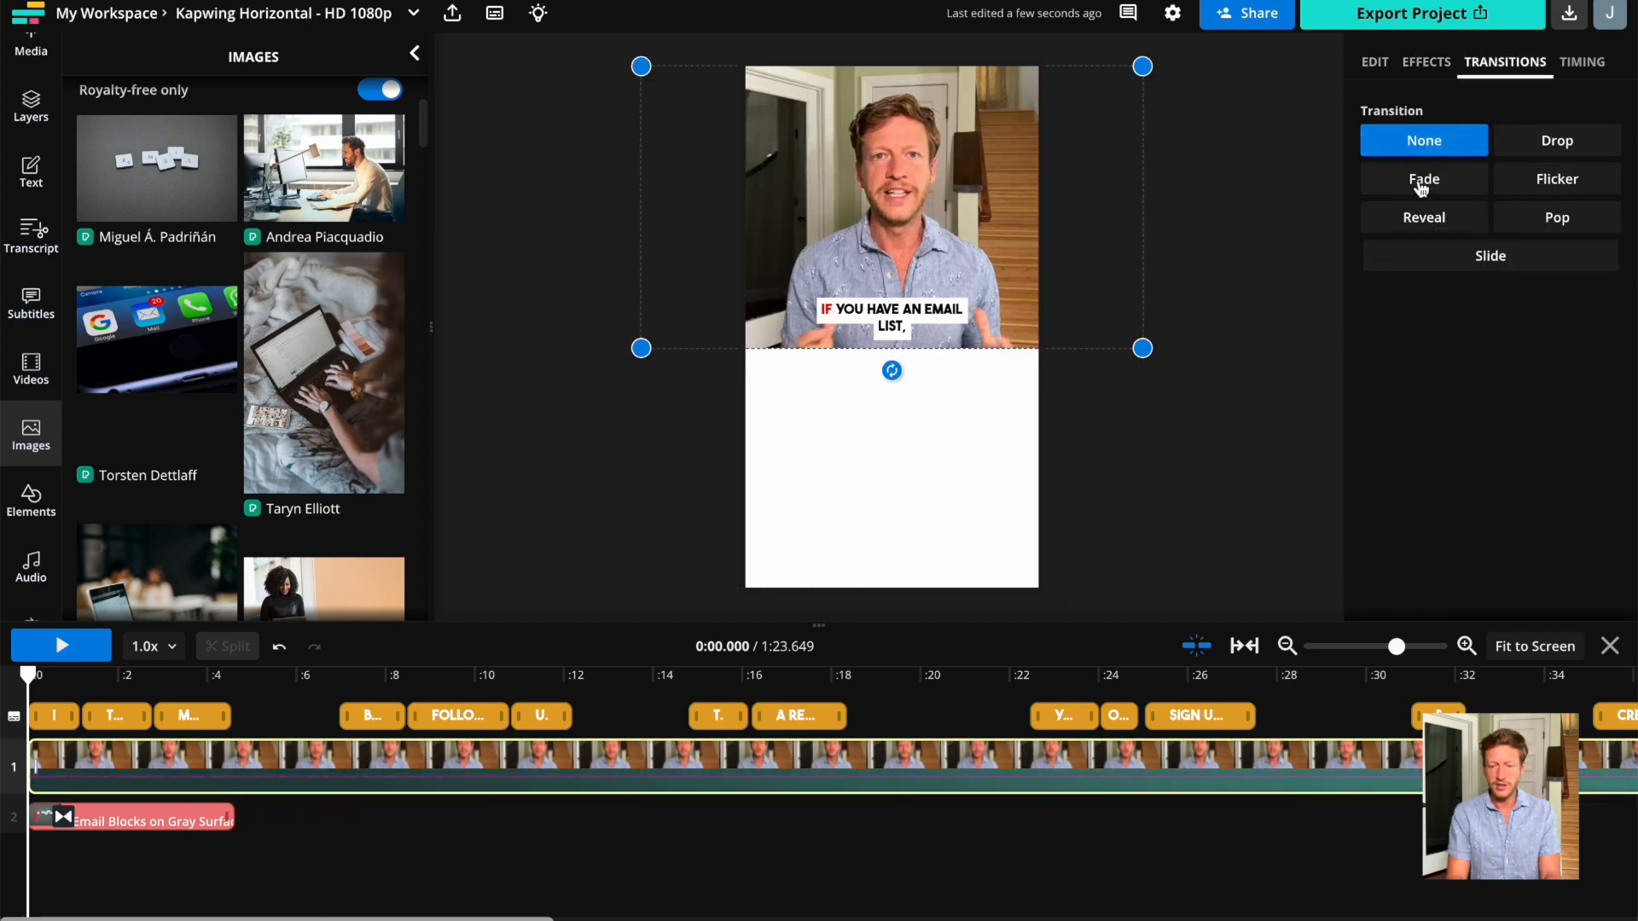
left_click(1413, 221)
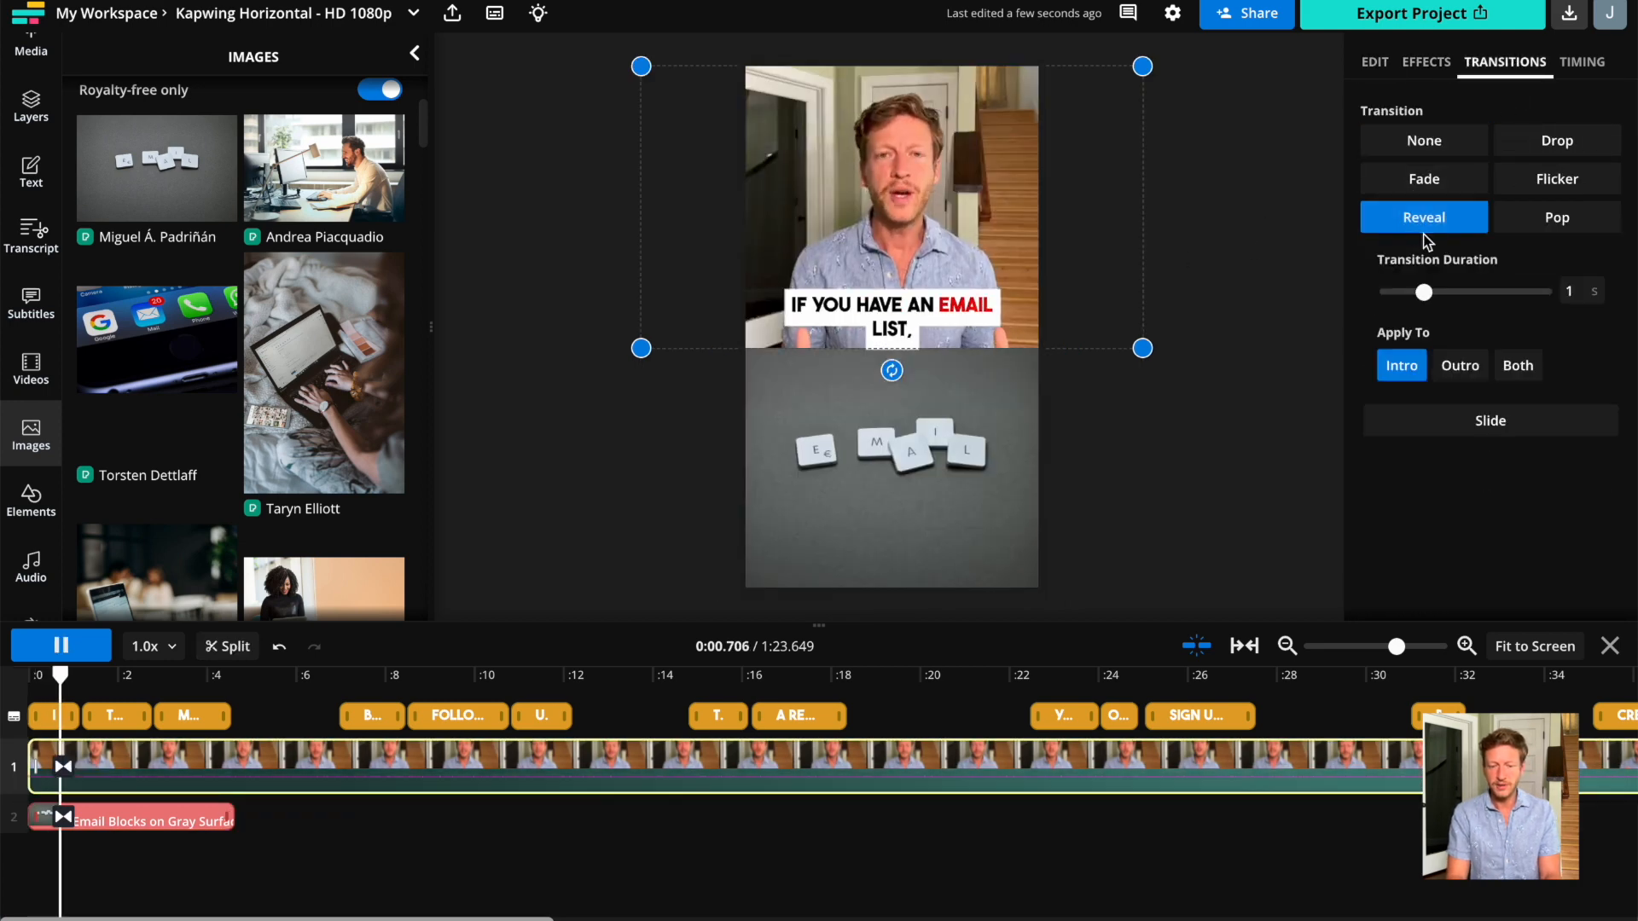
left_click_drag(1424, 293, 1391, 295)
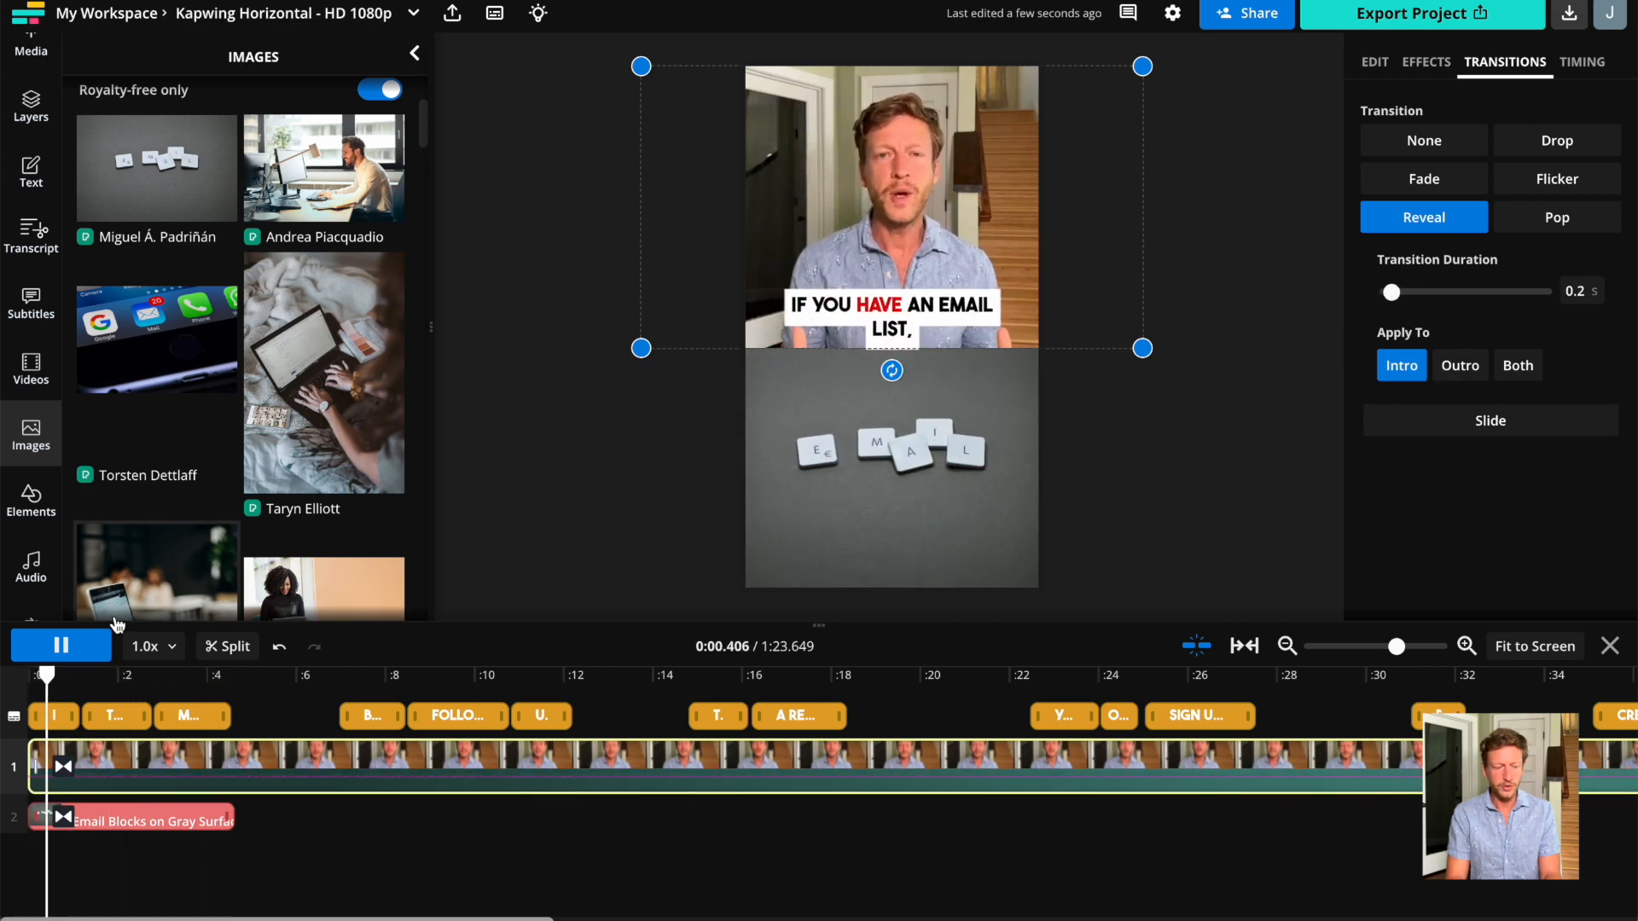
left_click(28, 681)
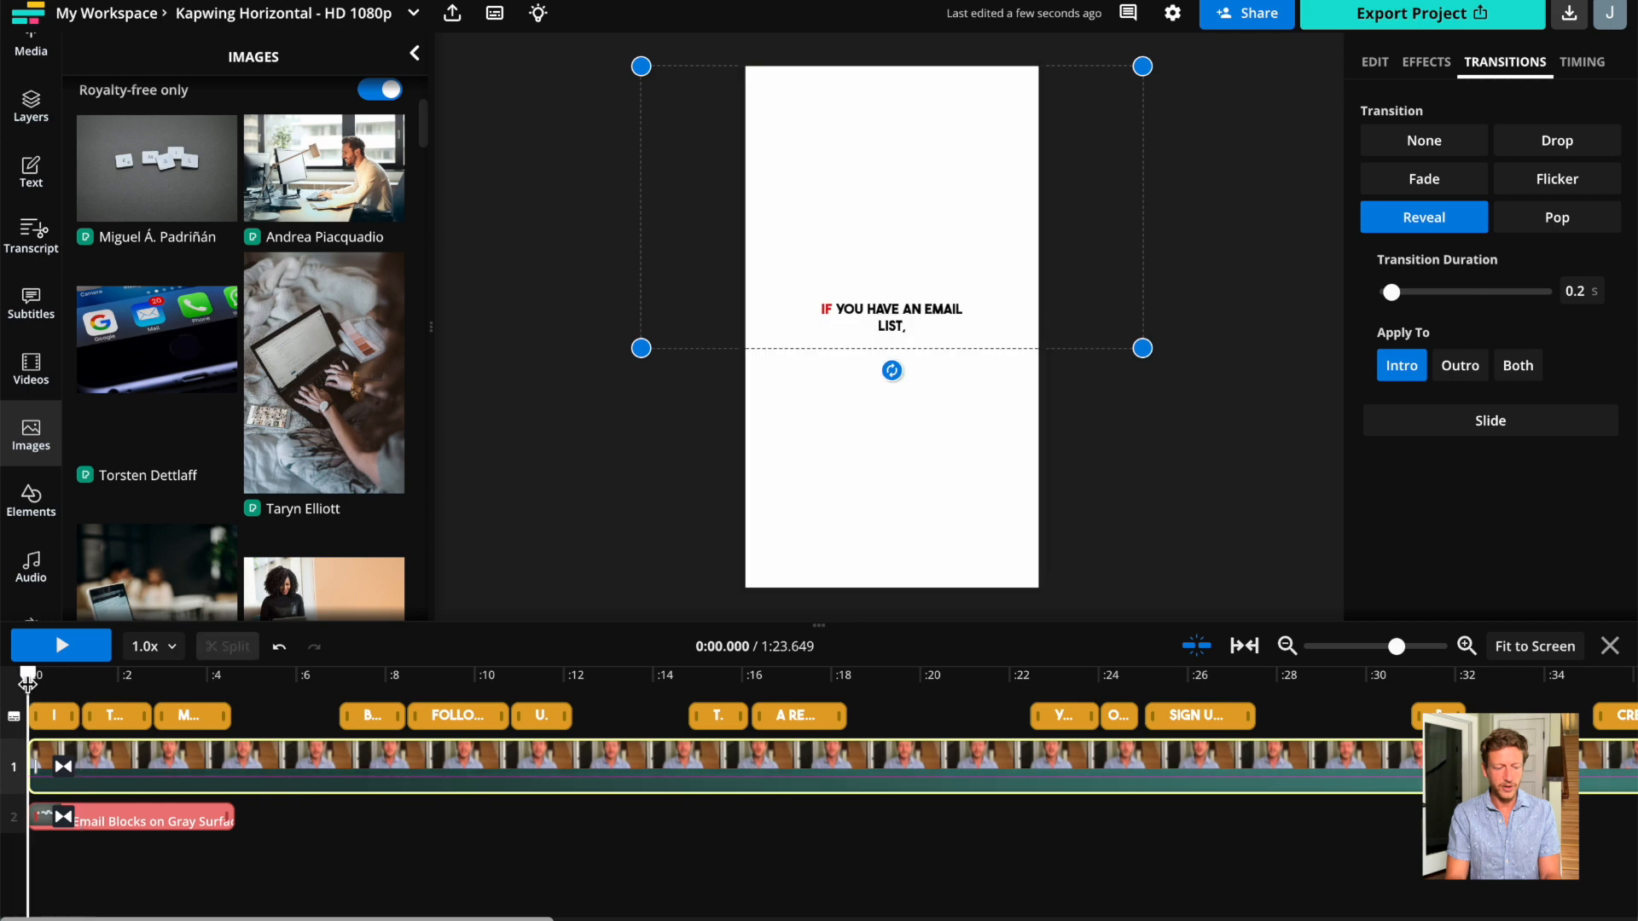
Set the main video's Reveal intro transition duration to 0.5 s and replay the opening to compare.
left_click(57, 653)
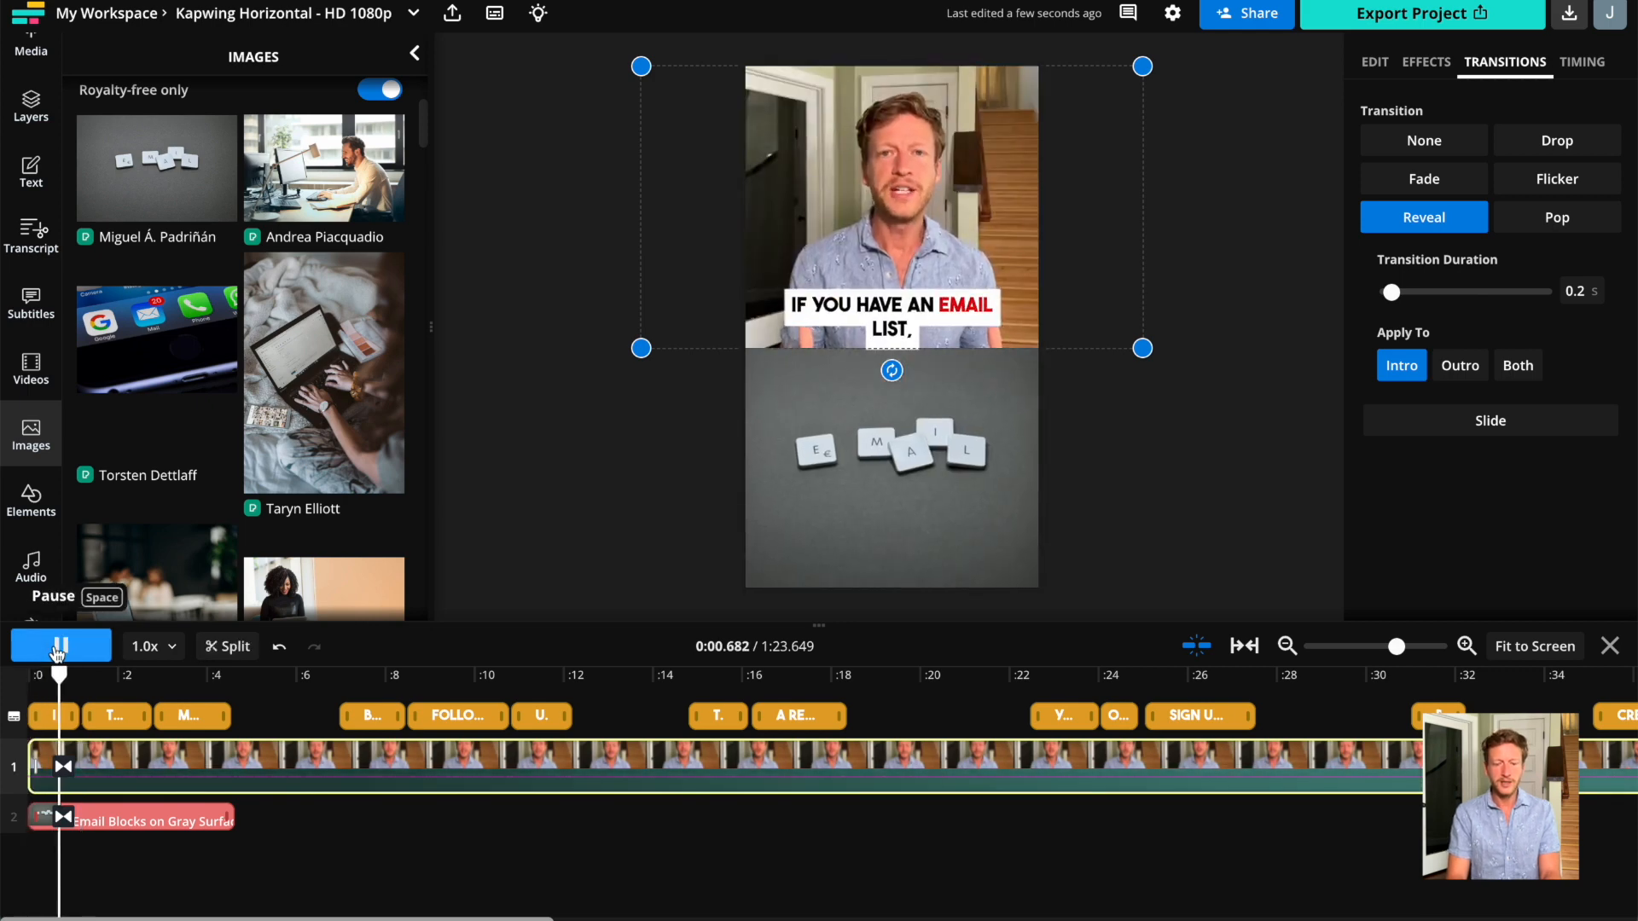
left_click(56, 652)
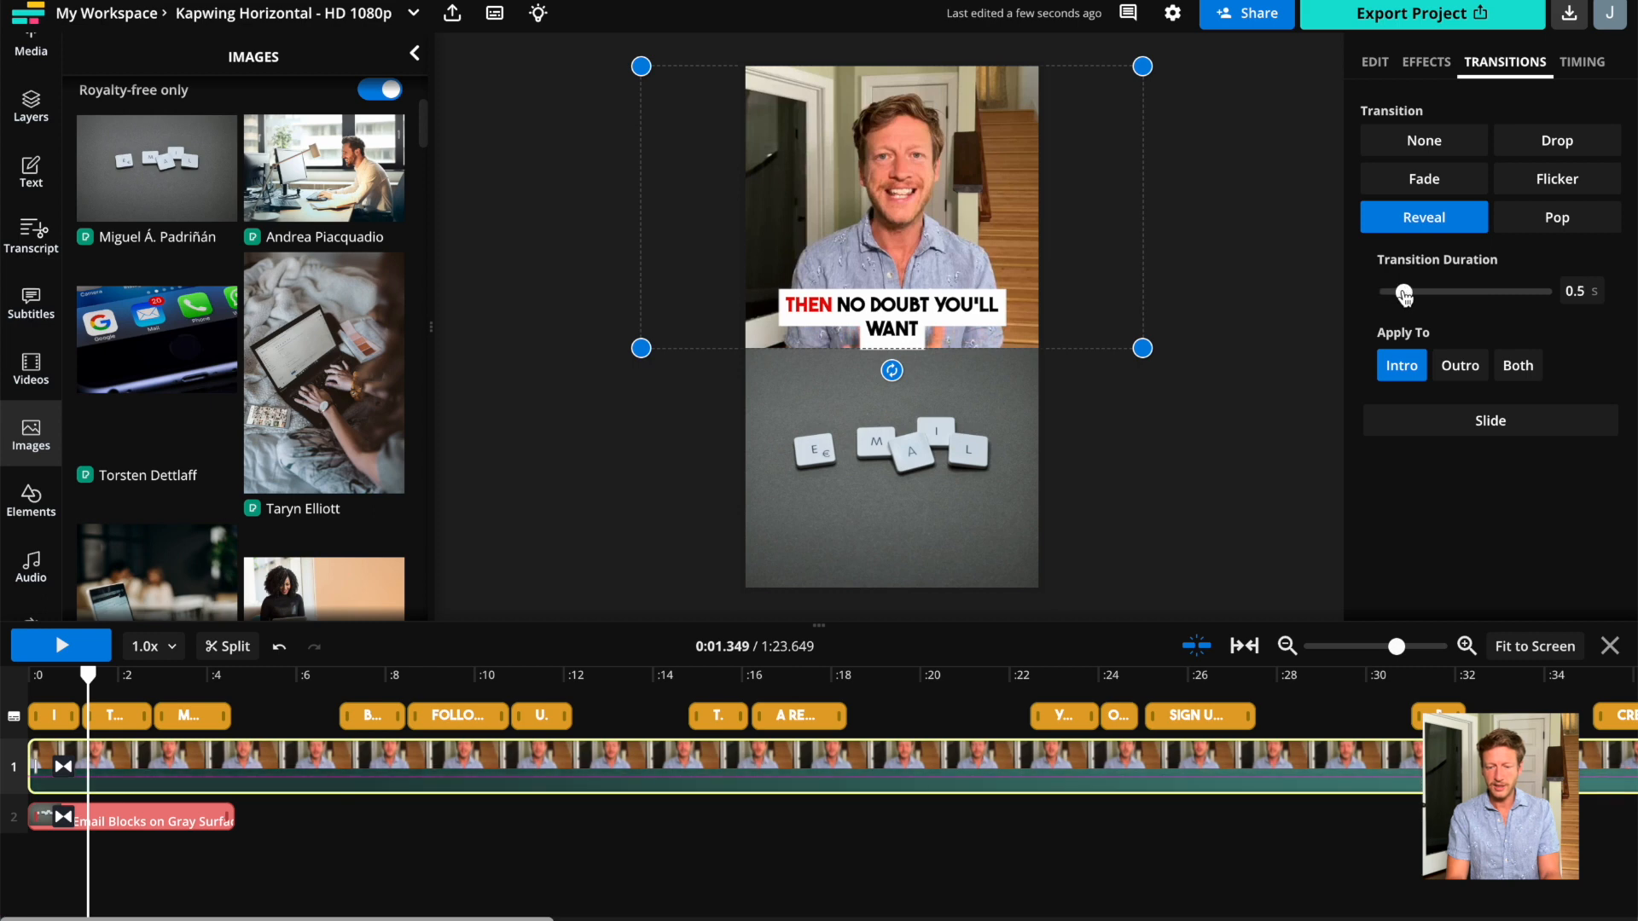
left_click(60, 649)
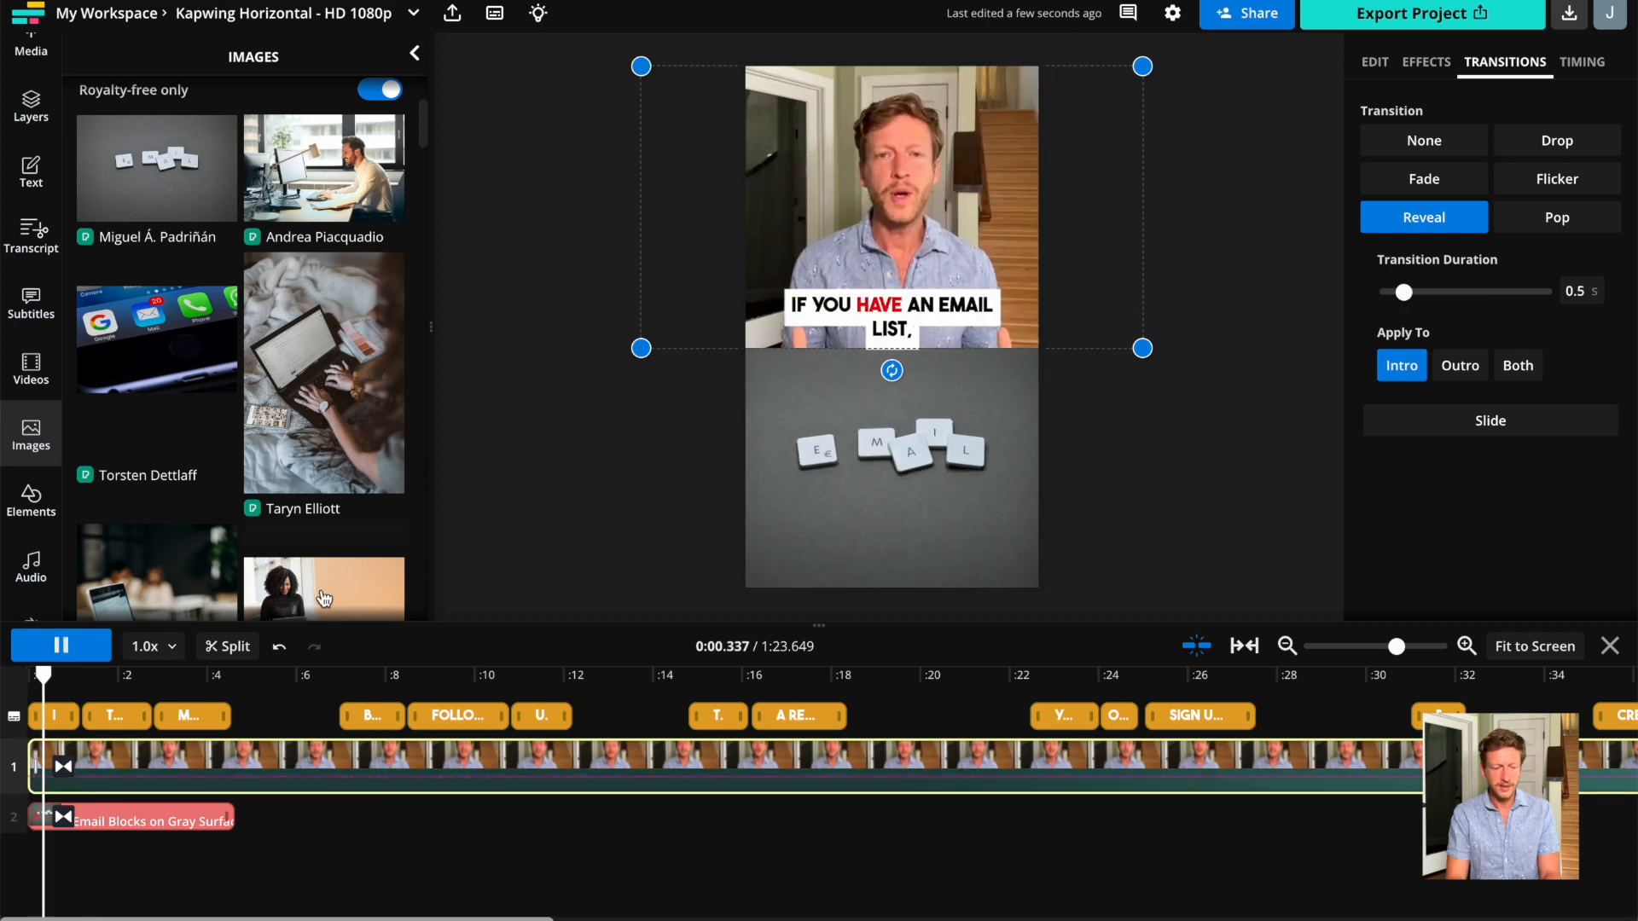
left_click(29, 682)
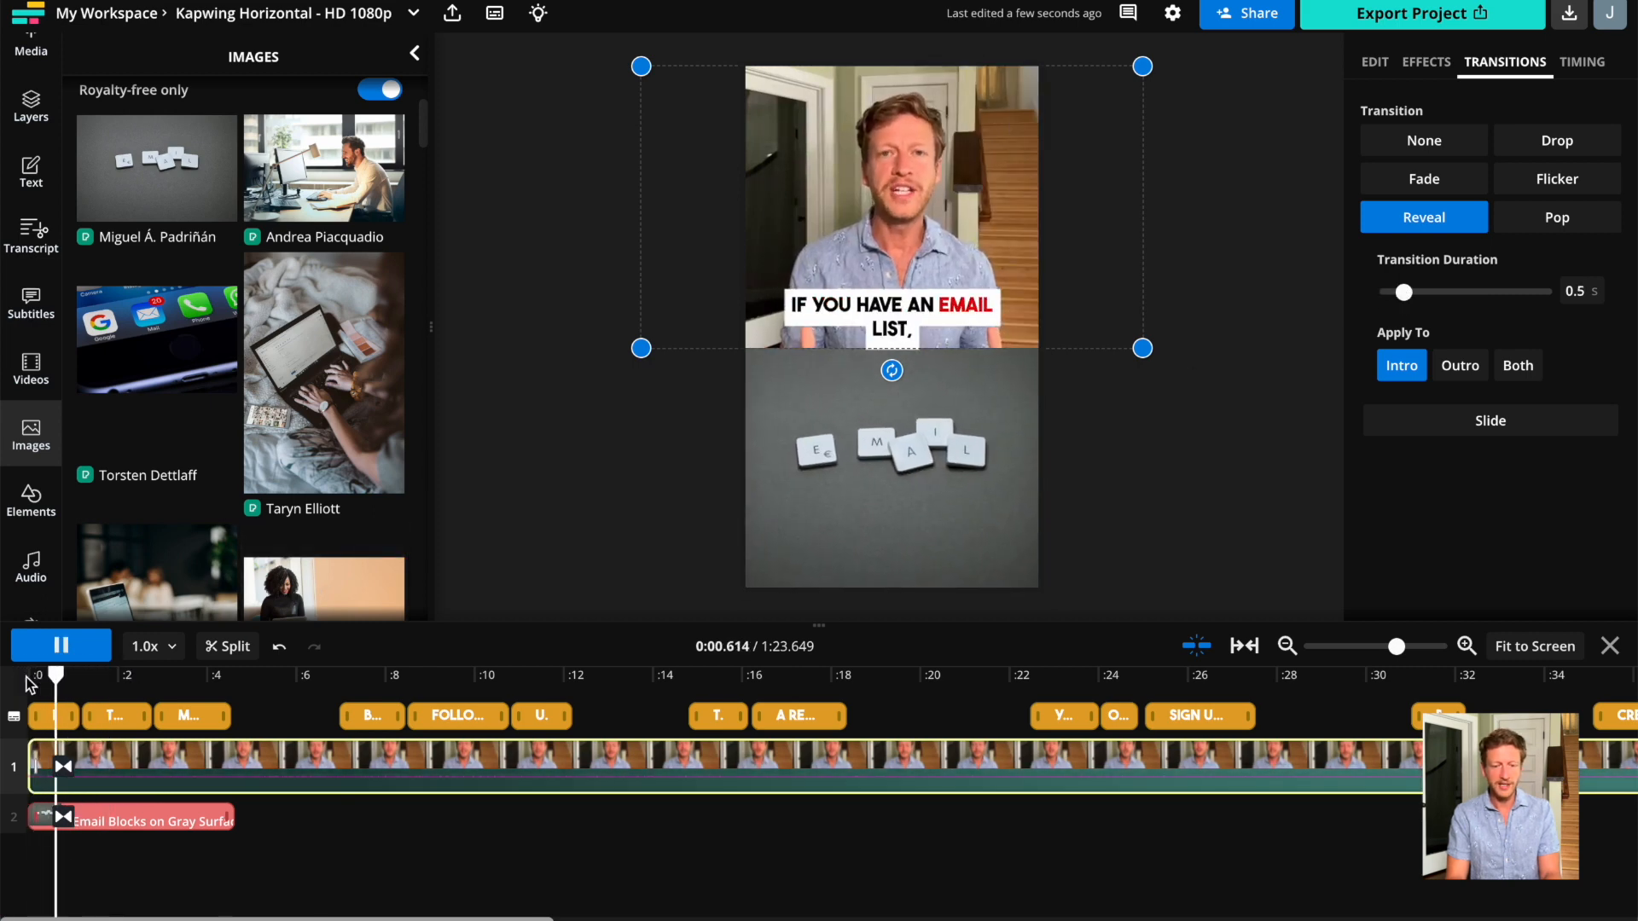
left_click(30, 682)
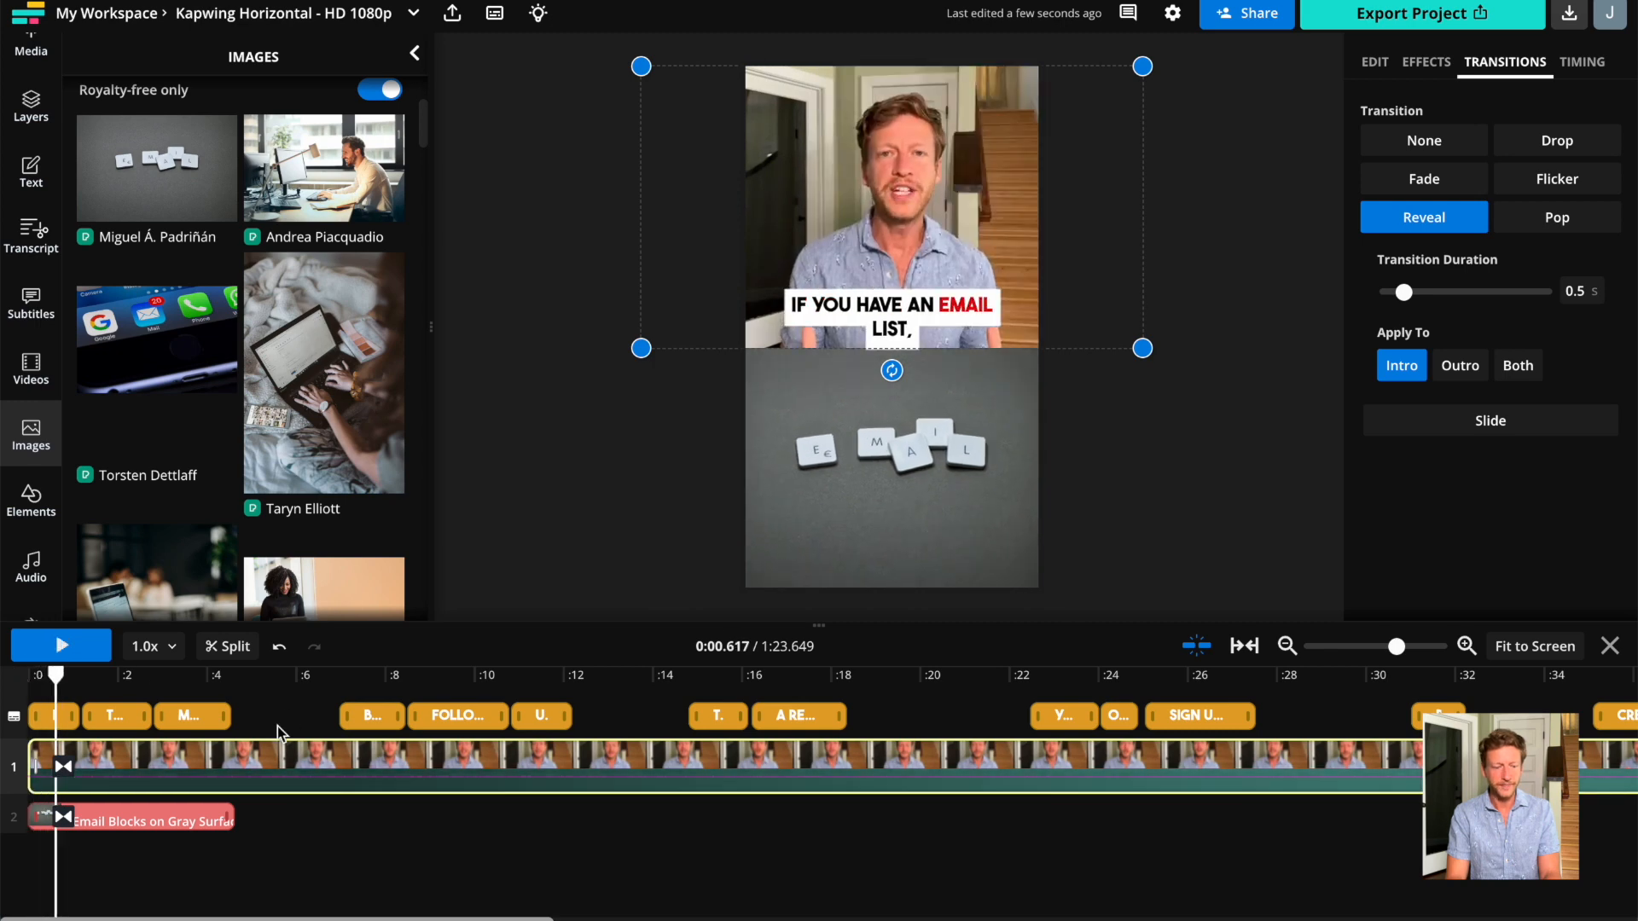
Preview the Flicker, Drop and Pop intro transitions on the main video, ending on Slide.
left_click(1591, 180)
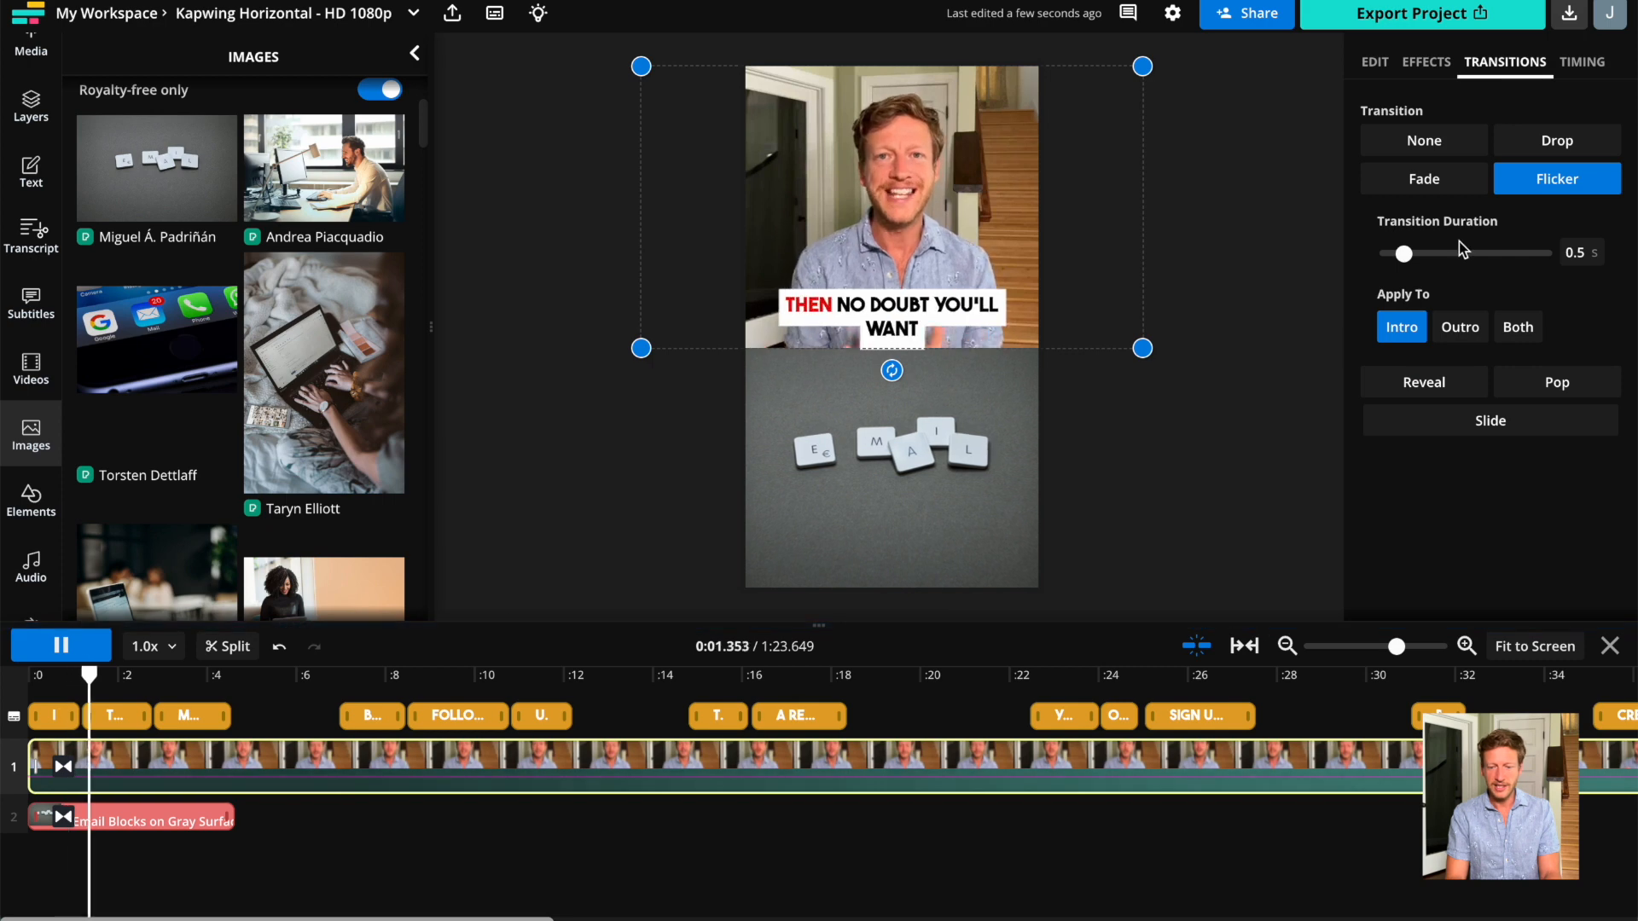
left_click(1557, 141)
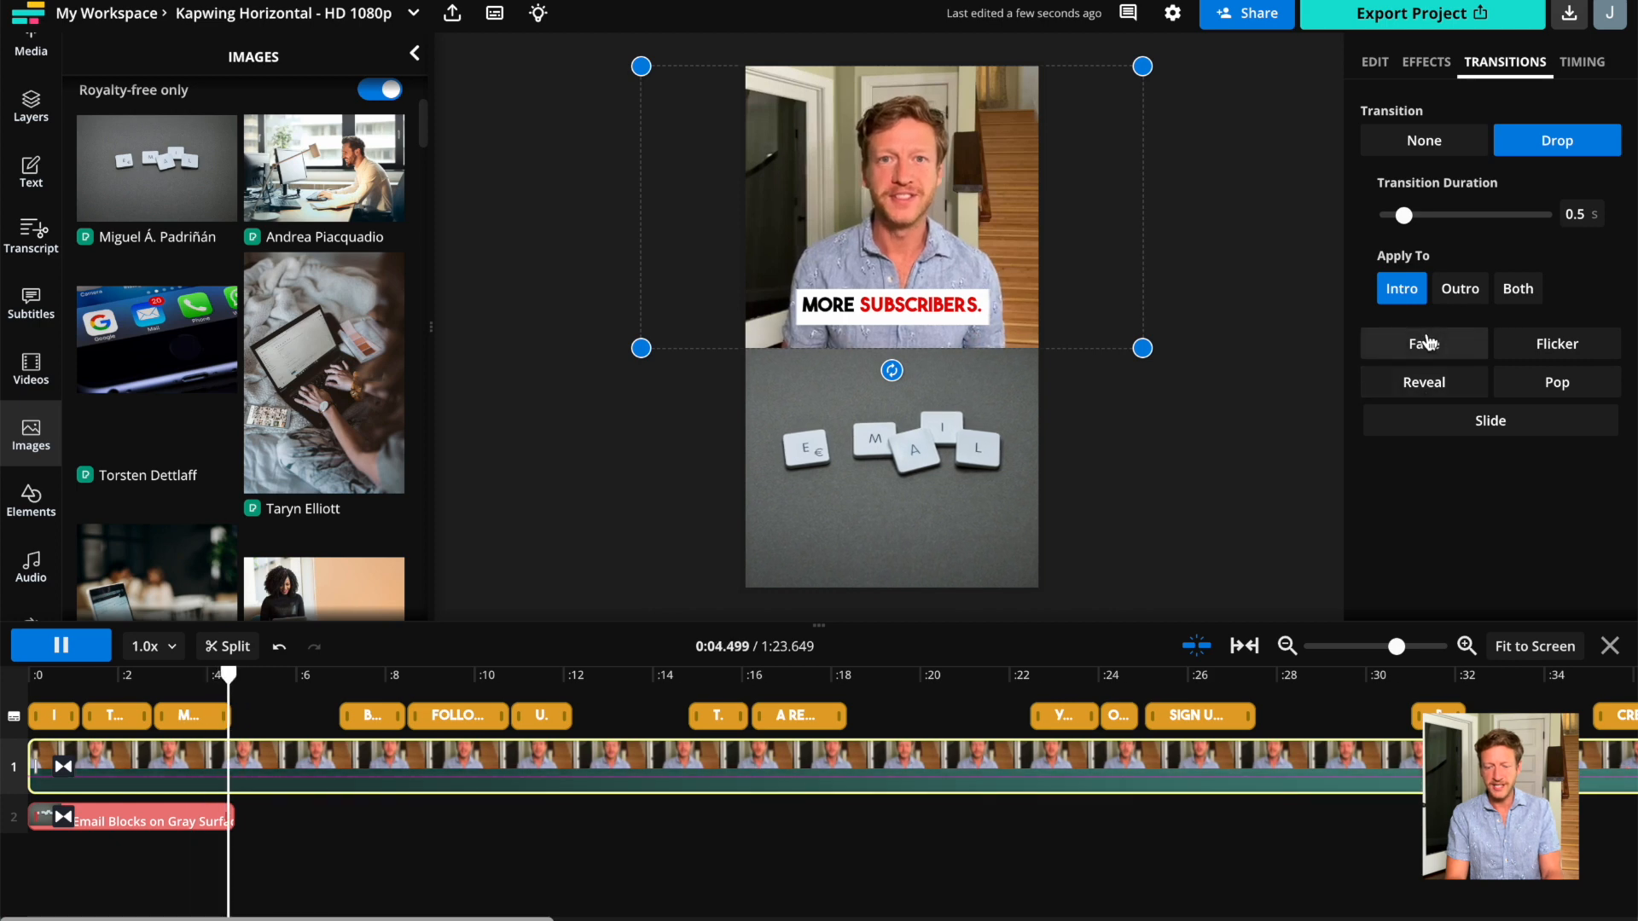
left_click(1570, 386)
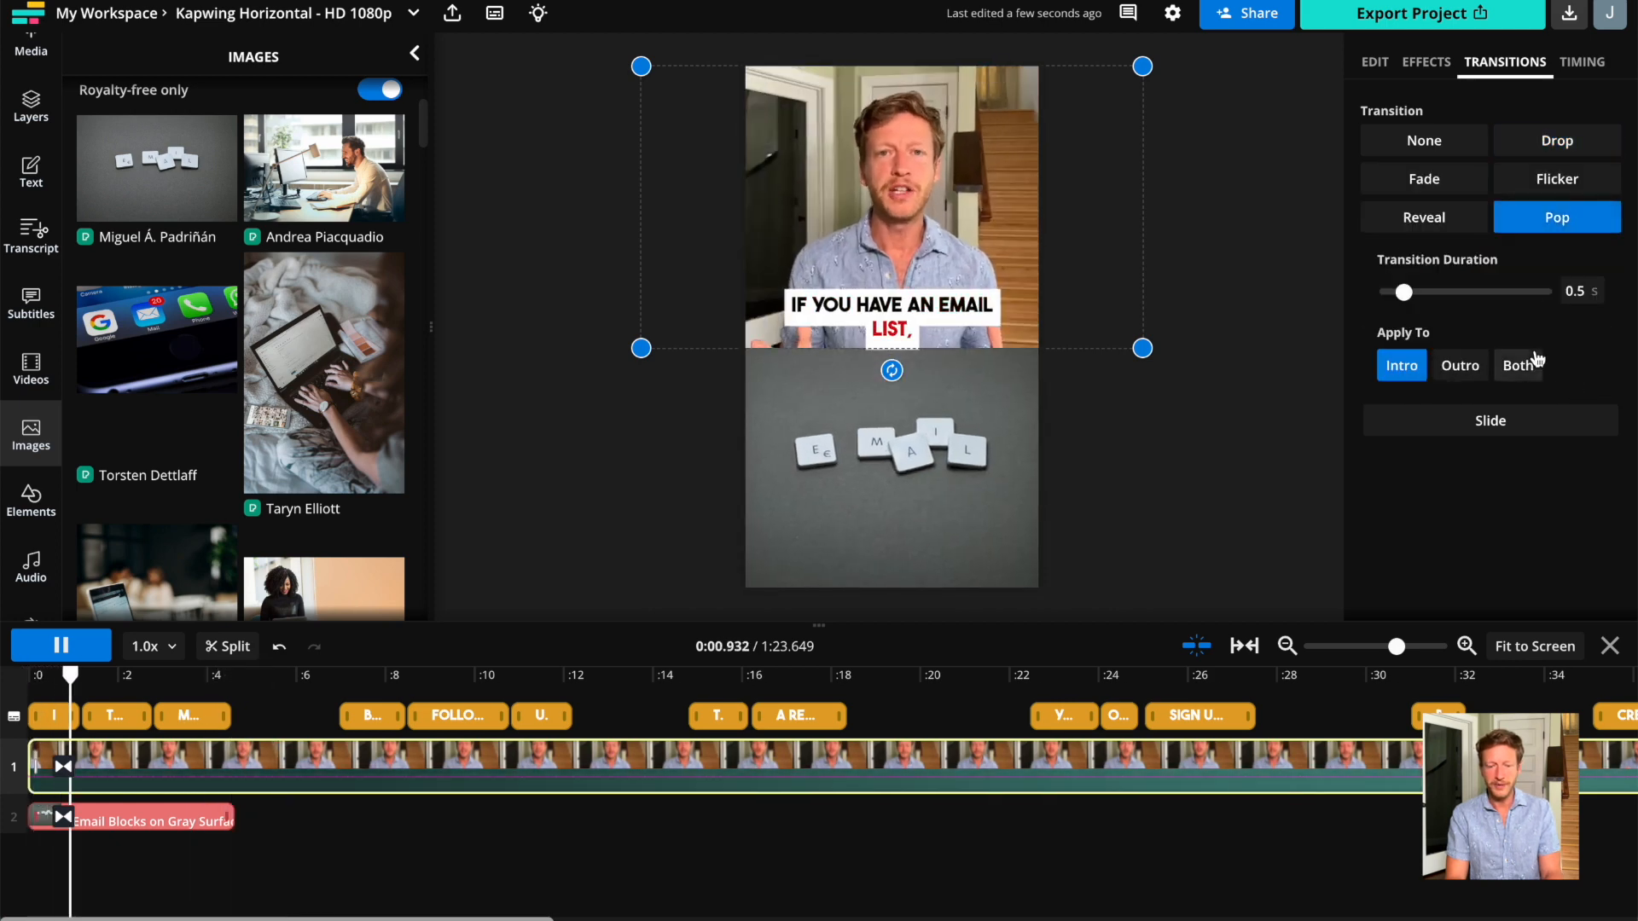
left_click(1507, 428)
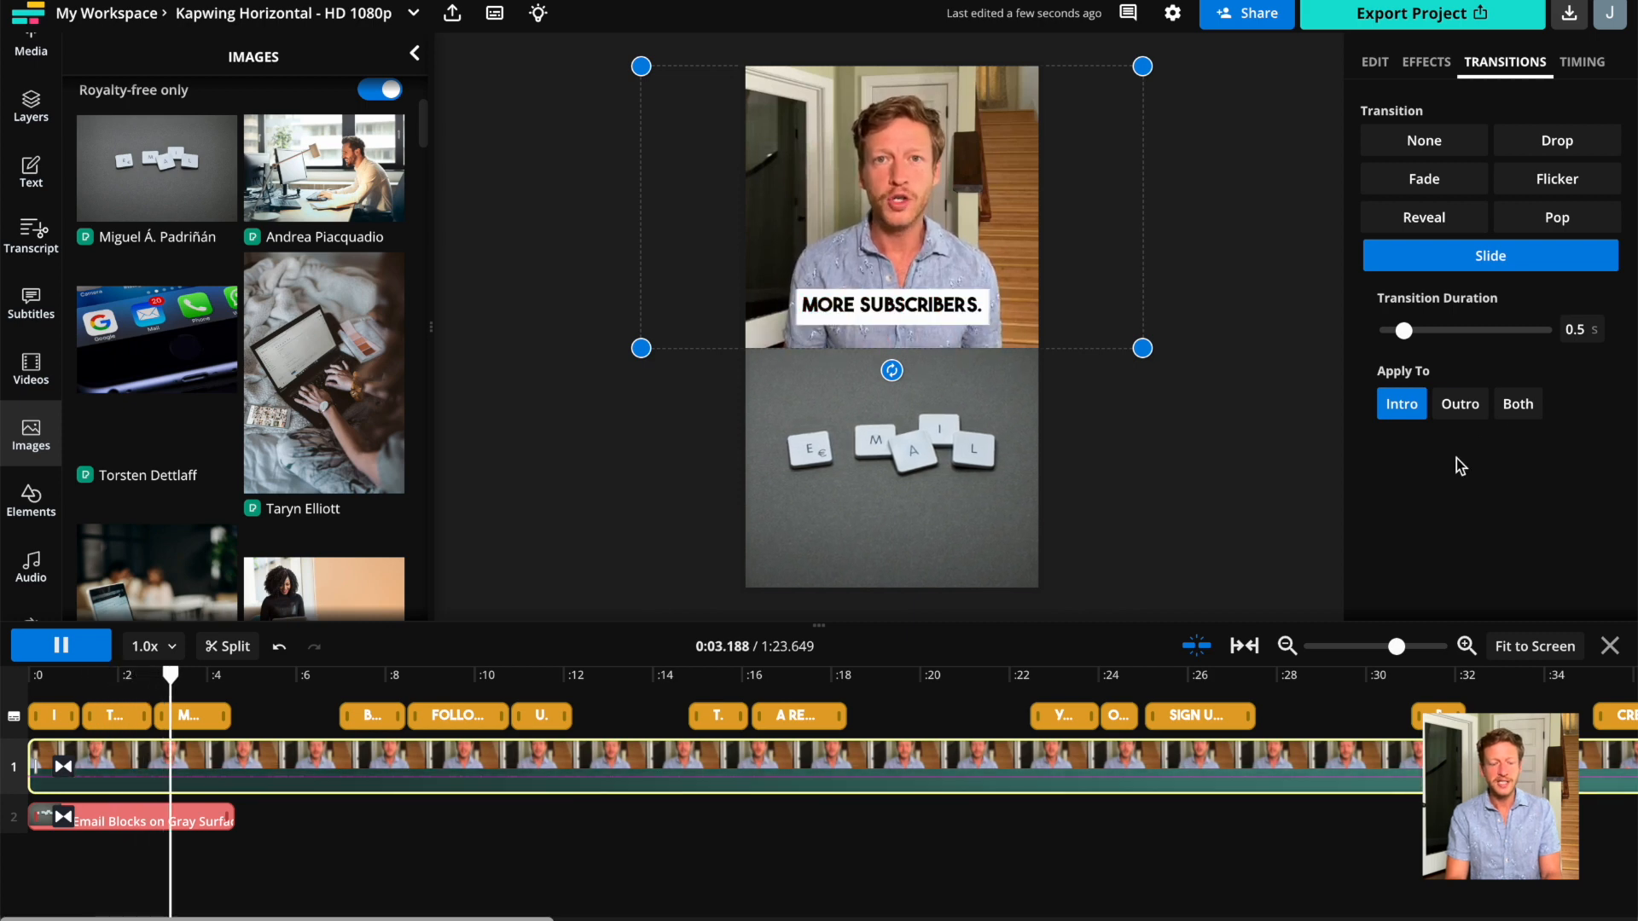
key("space")
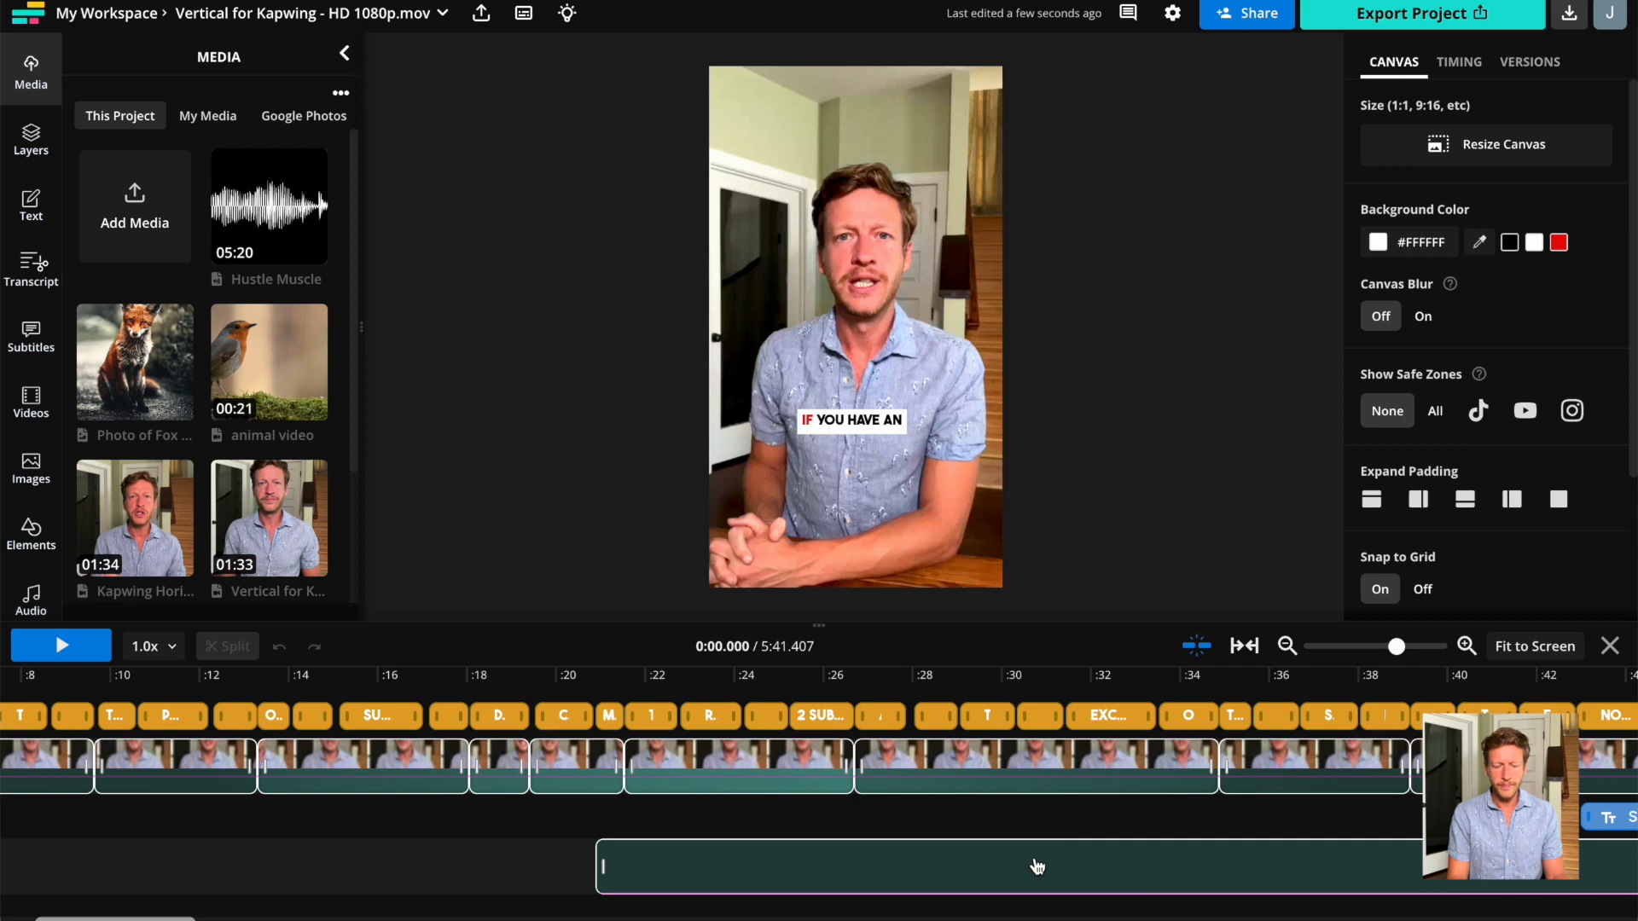
In the Vertical for Kapwing project, delete the background music clip and the Sample text clip from the timeline.
left_click(1037, 866)
key("Delete")
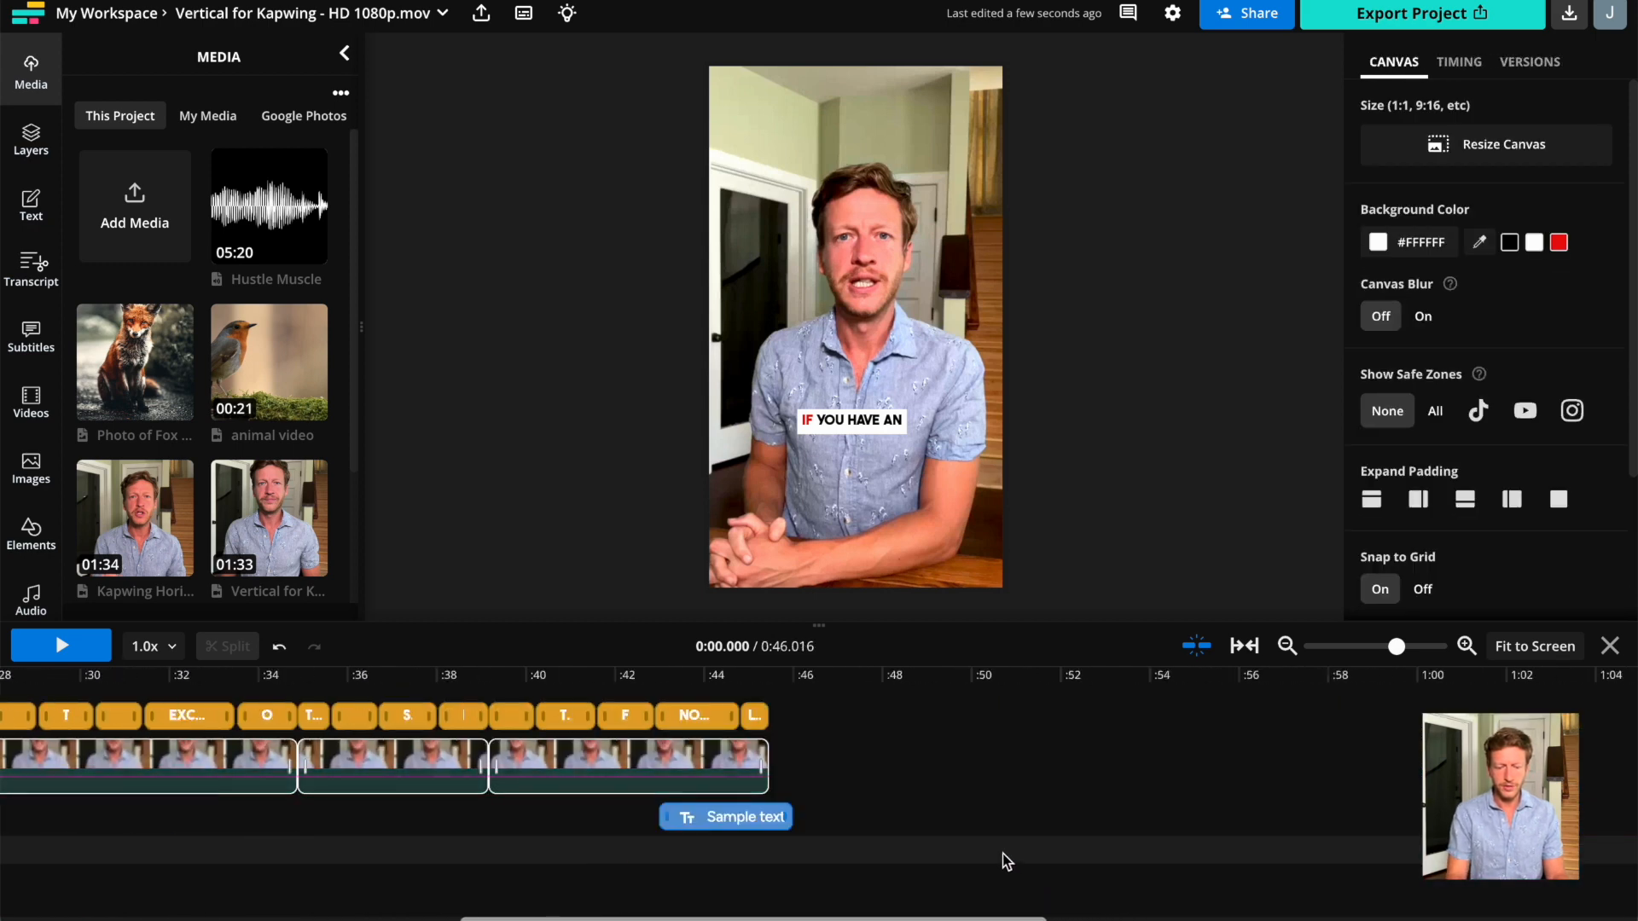
left_click(1001, 853)
left_click(739, 816)
key("Delete")
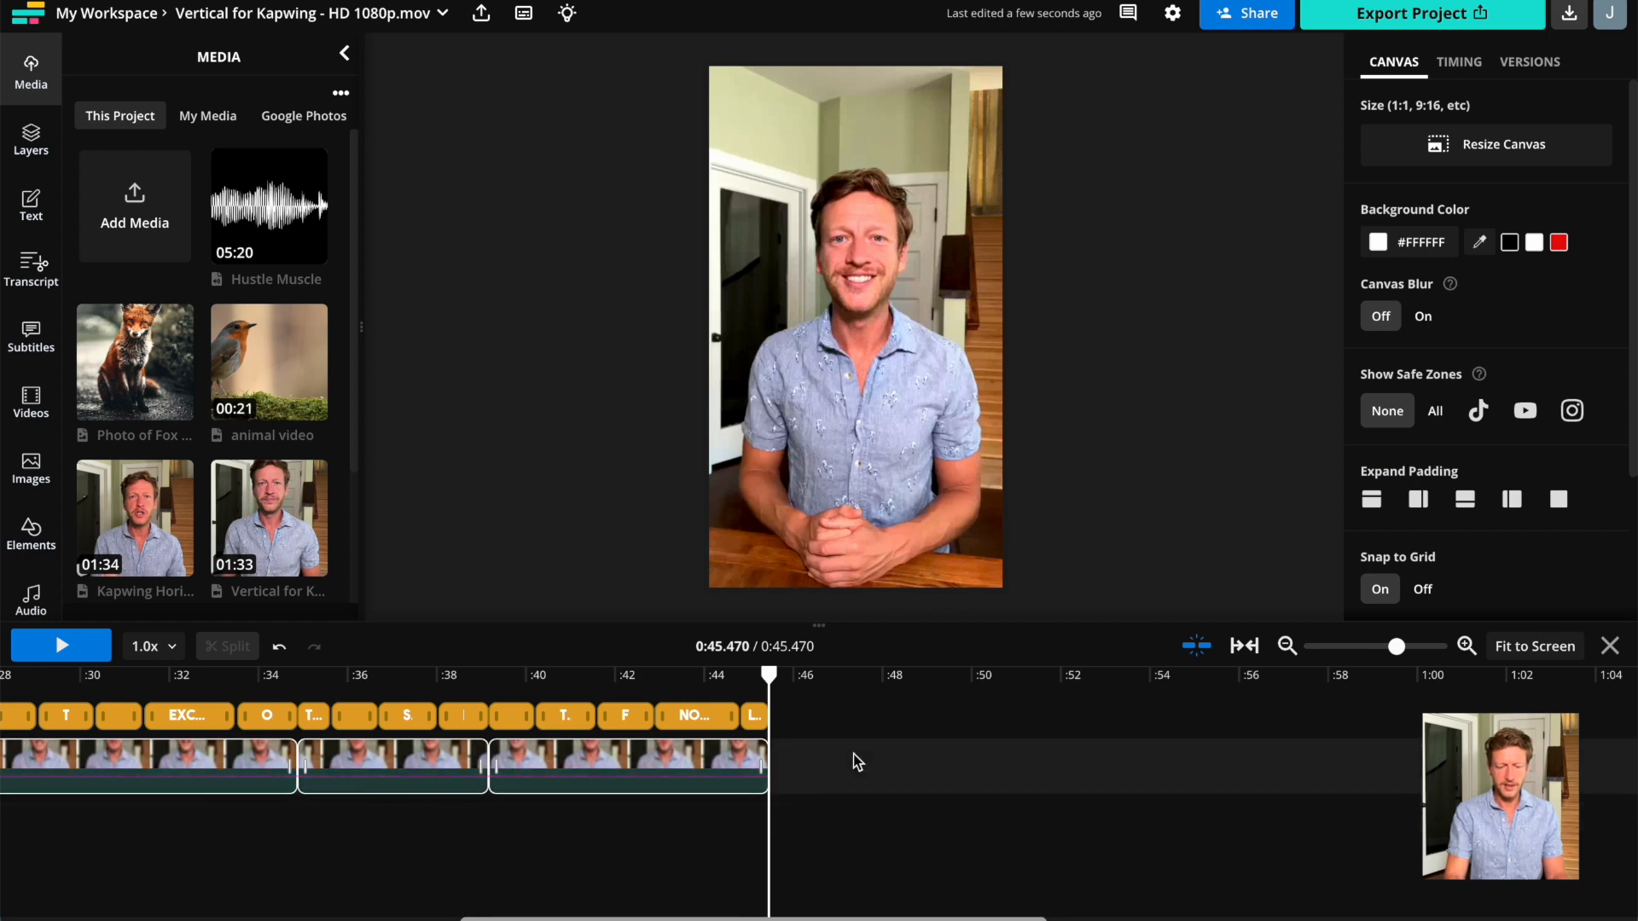
Return to the start of the vertical video's timeline and briefly play its opening.
scroll(853, 754, "left", 5)
scroll(853, 754, "left", 5)
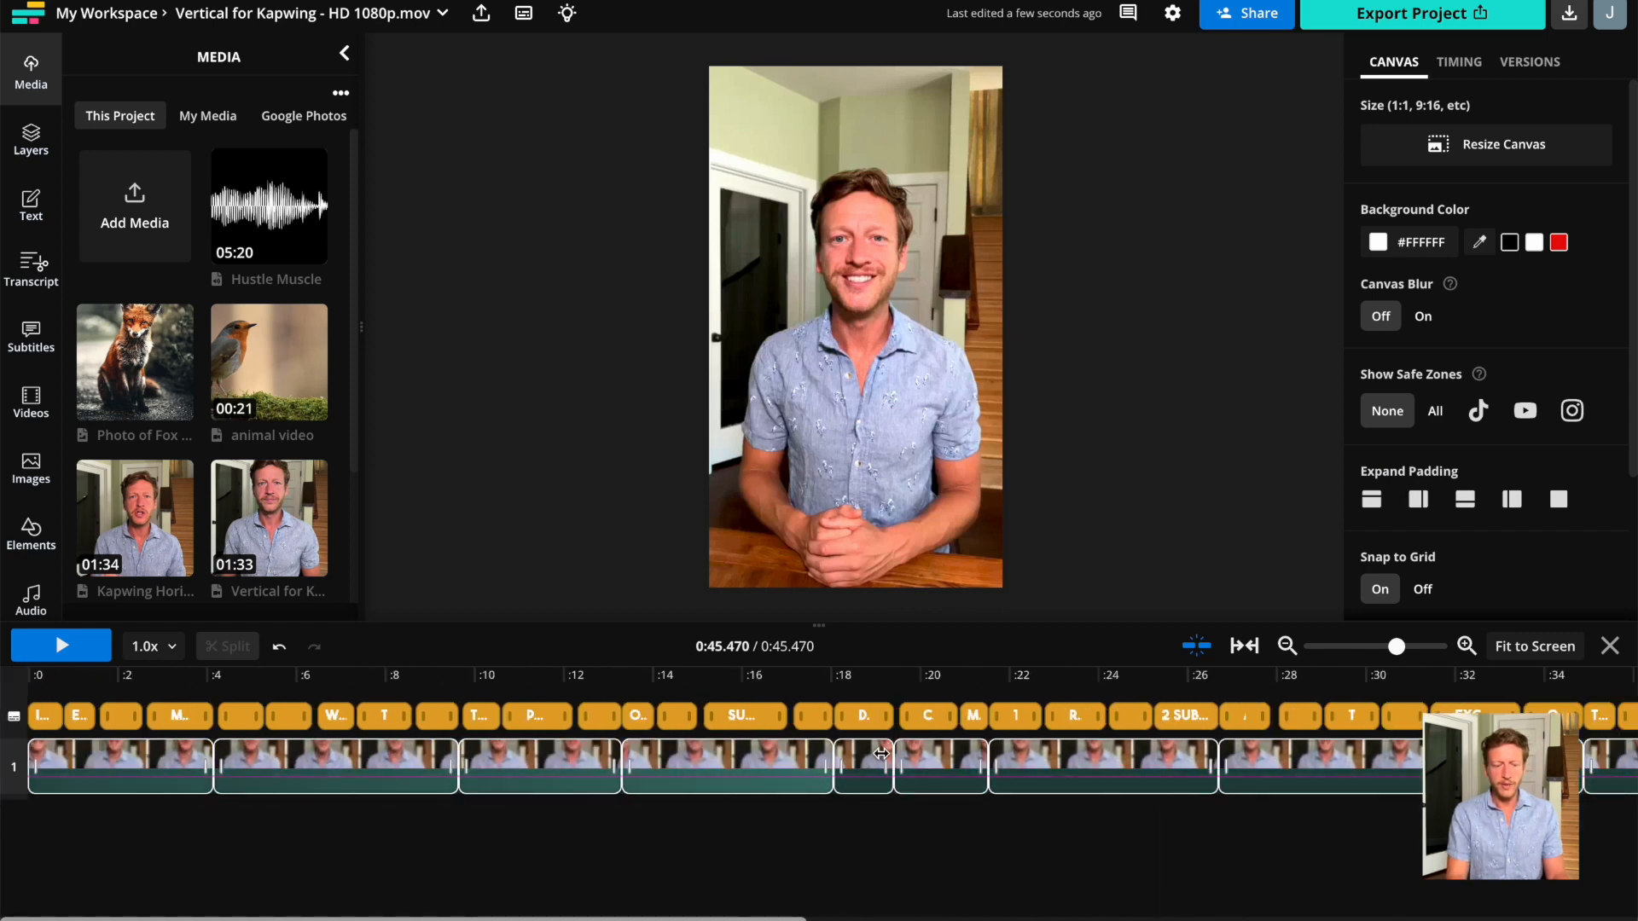
left_click(35, 678)
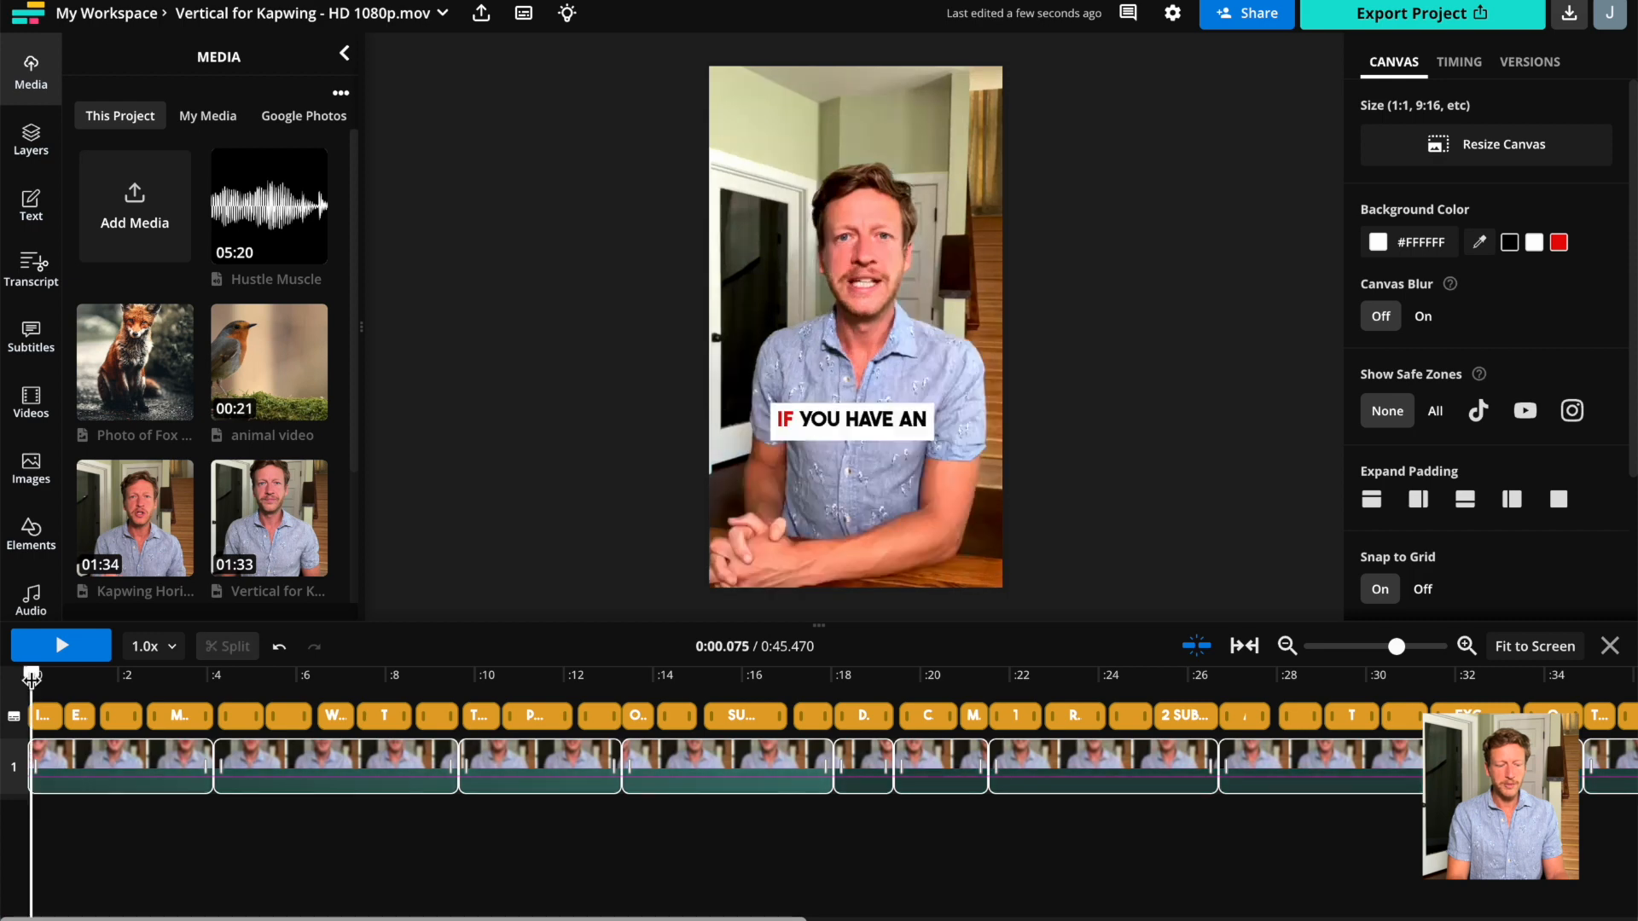
key("space")
key("space")
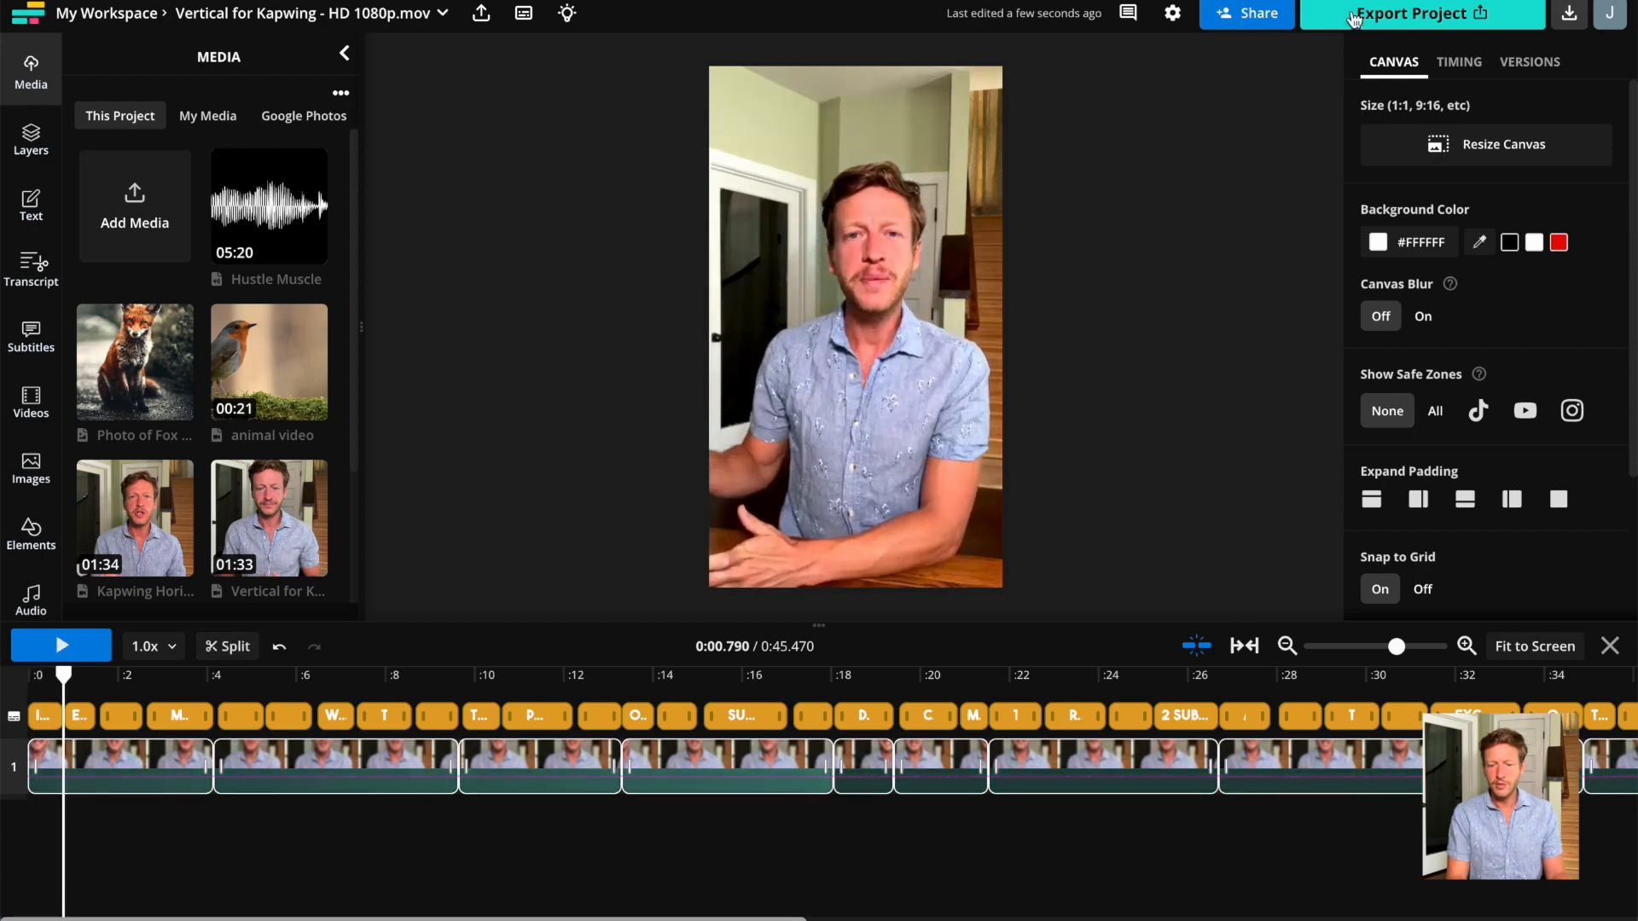
Export the vertical project as MP4 at AUTO resolution with the compression level at the highest quality, and check the recent exports.
left_click(1430, 12)
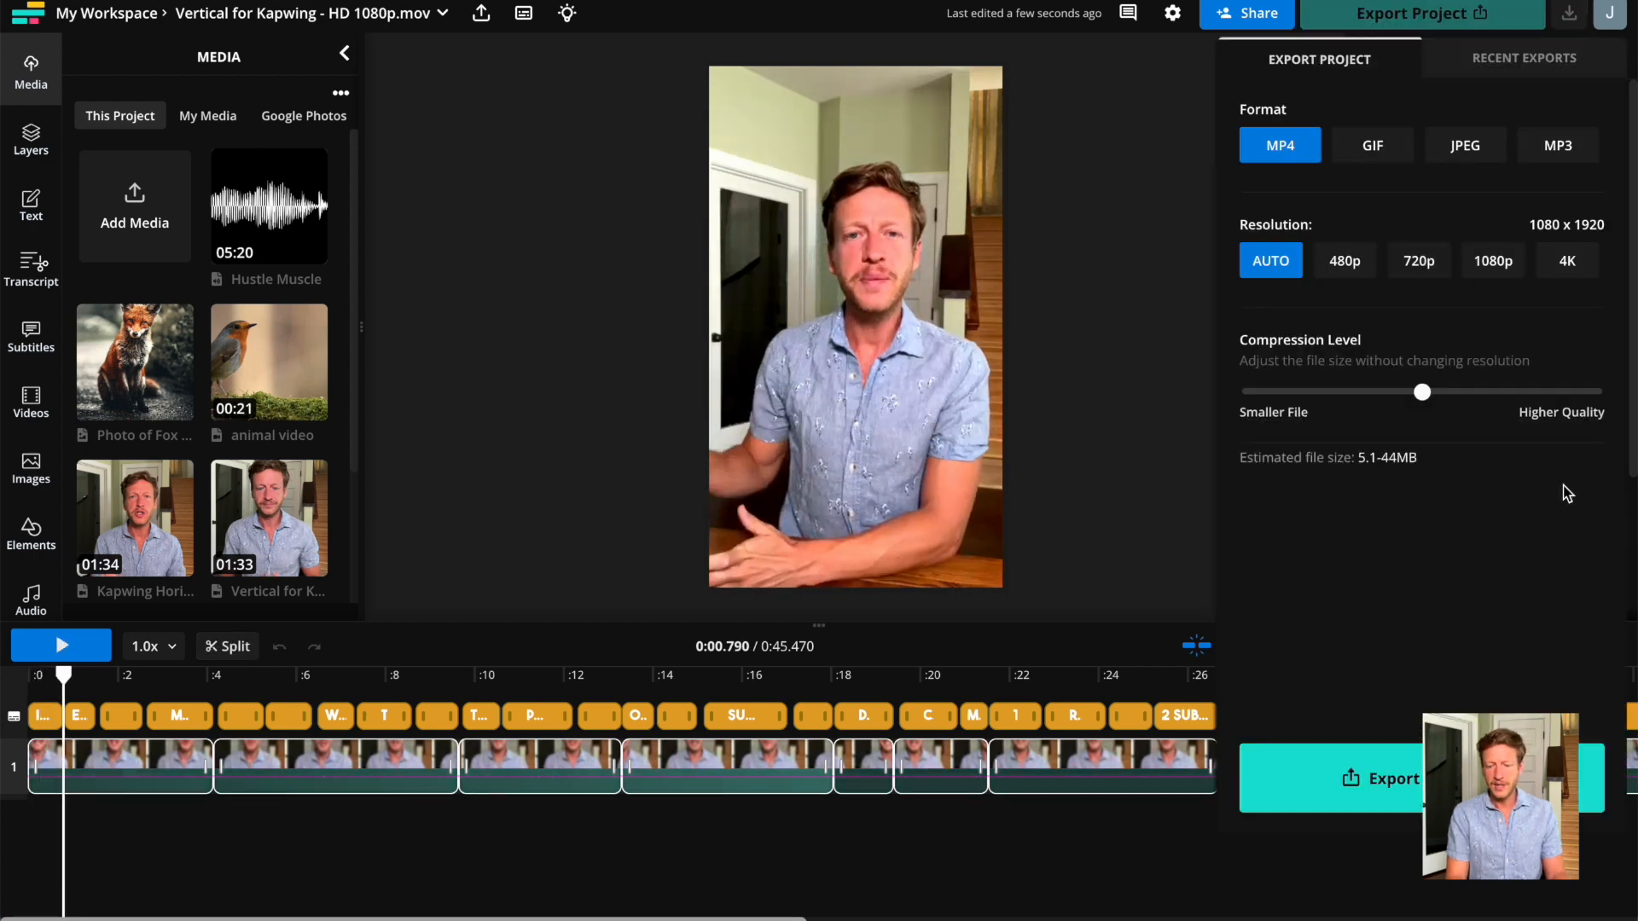
left_click_drag(1514, 399, 1593, 392)
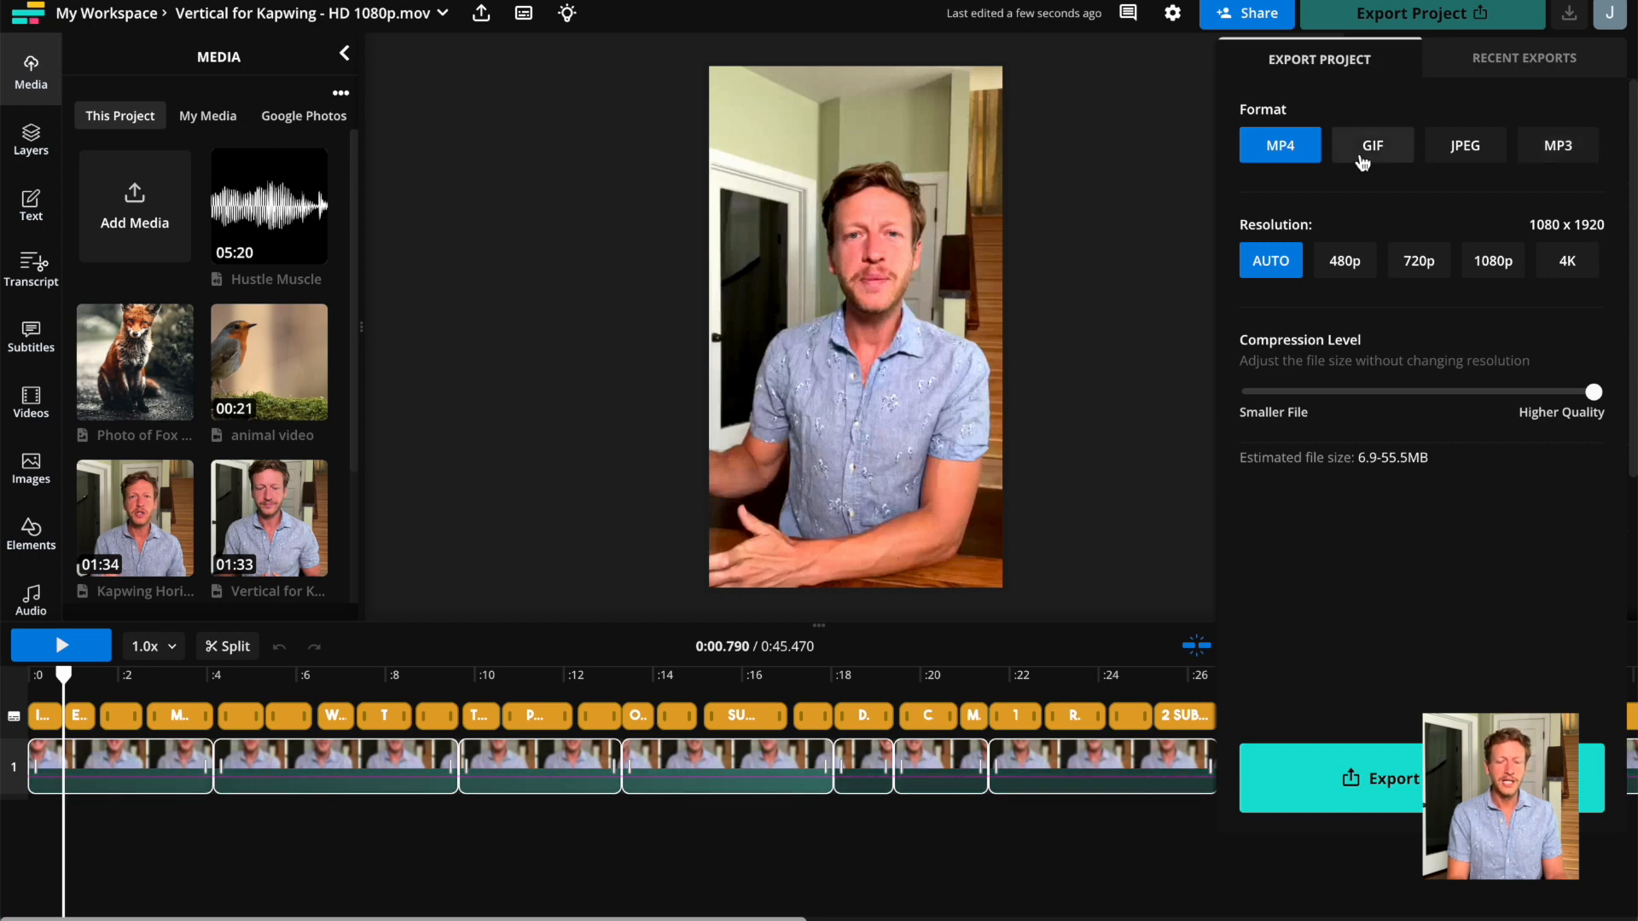
left_click(1379, 781)
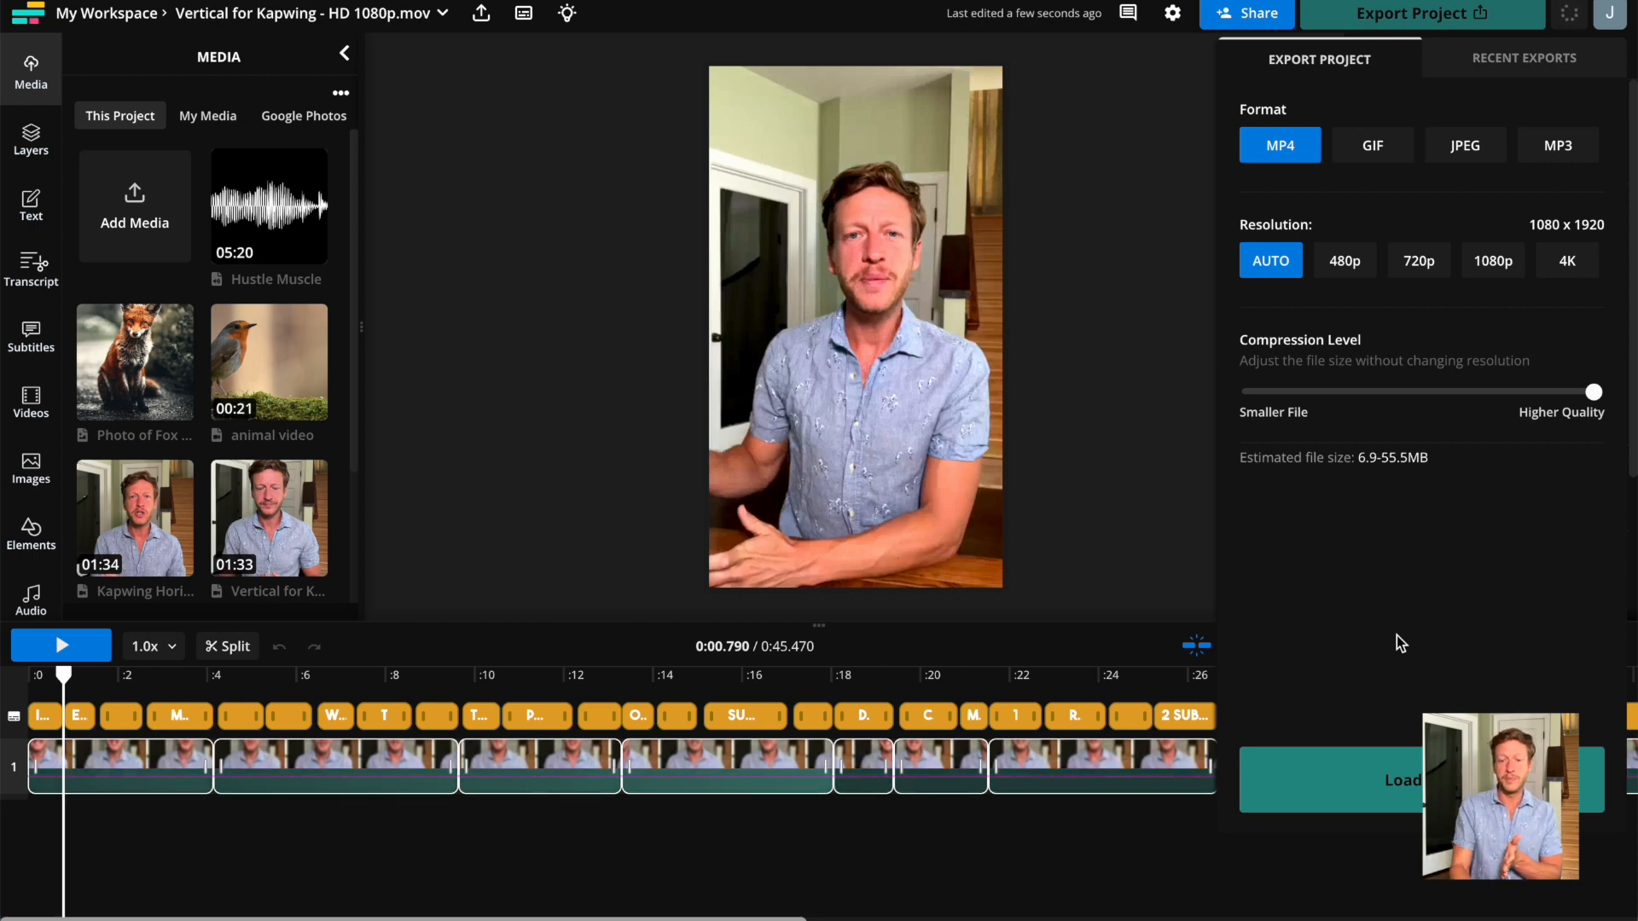
left_click(1482, 73)
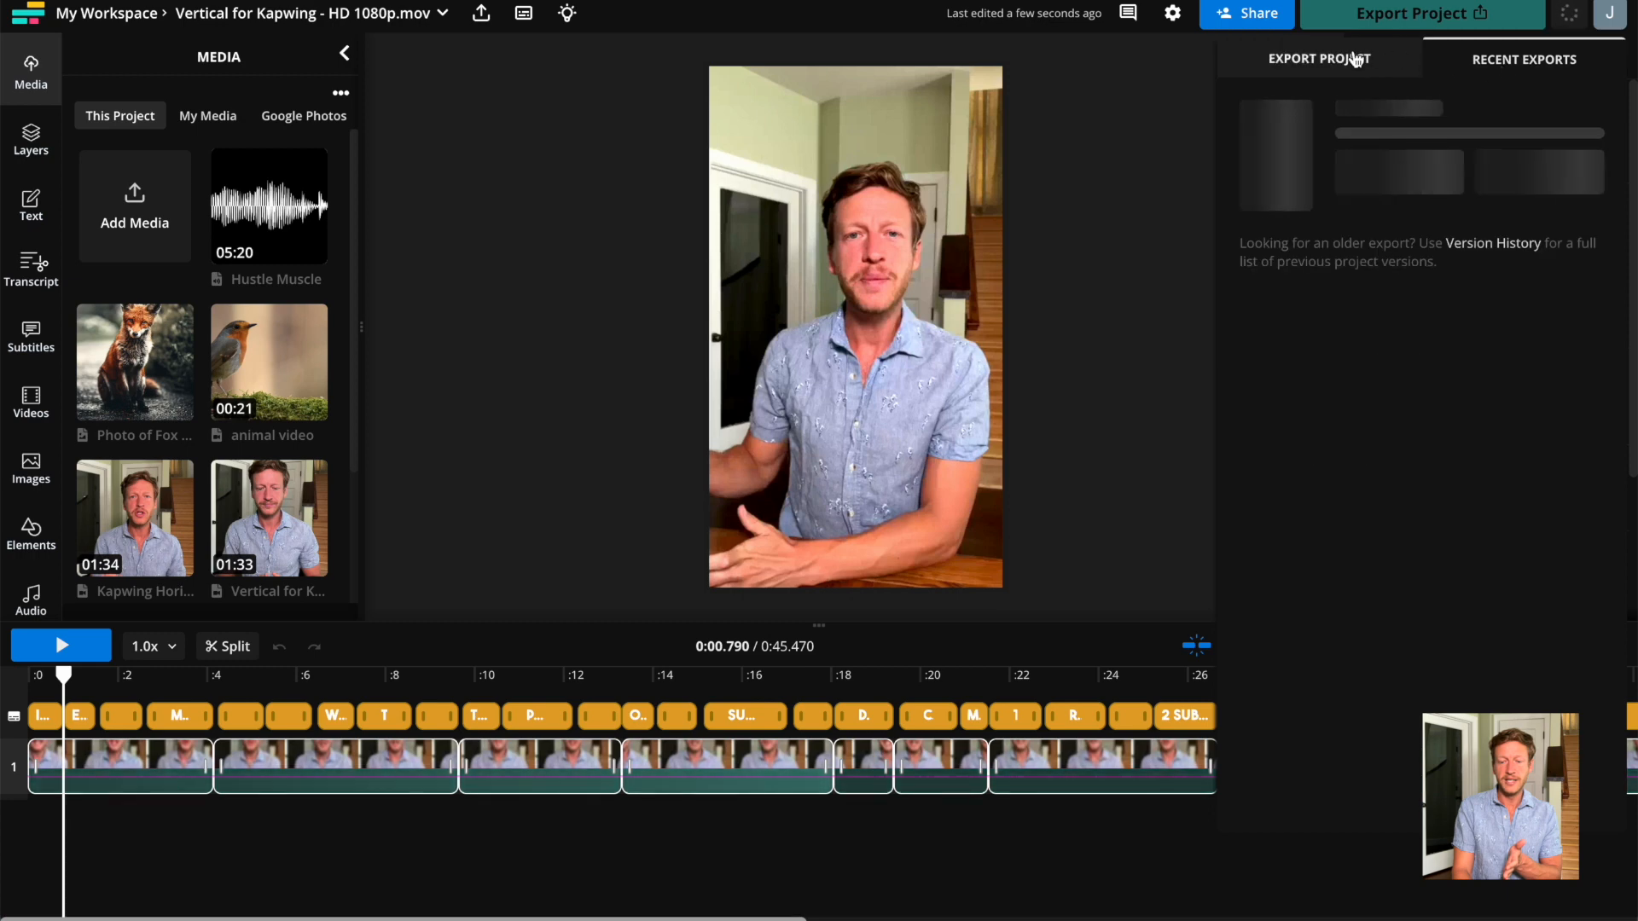
left_click(1344, 60)
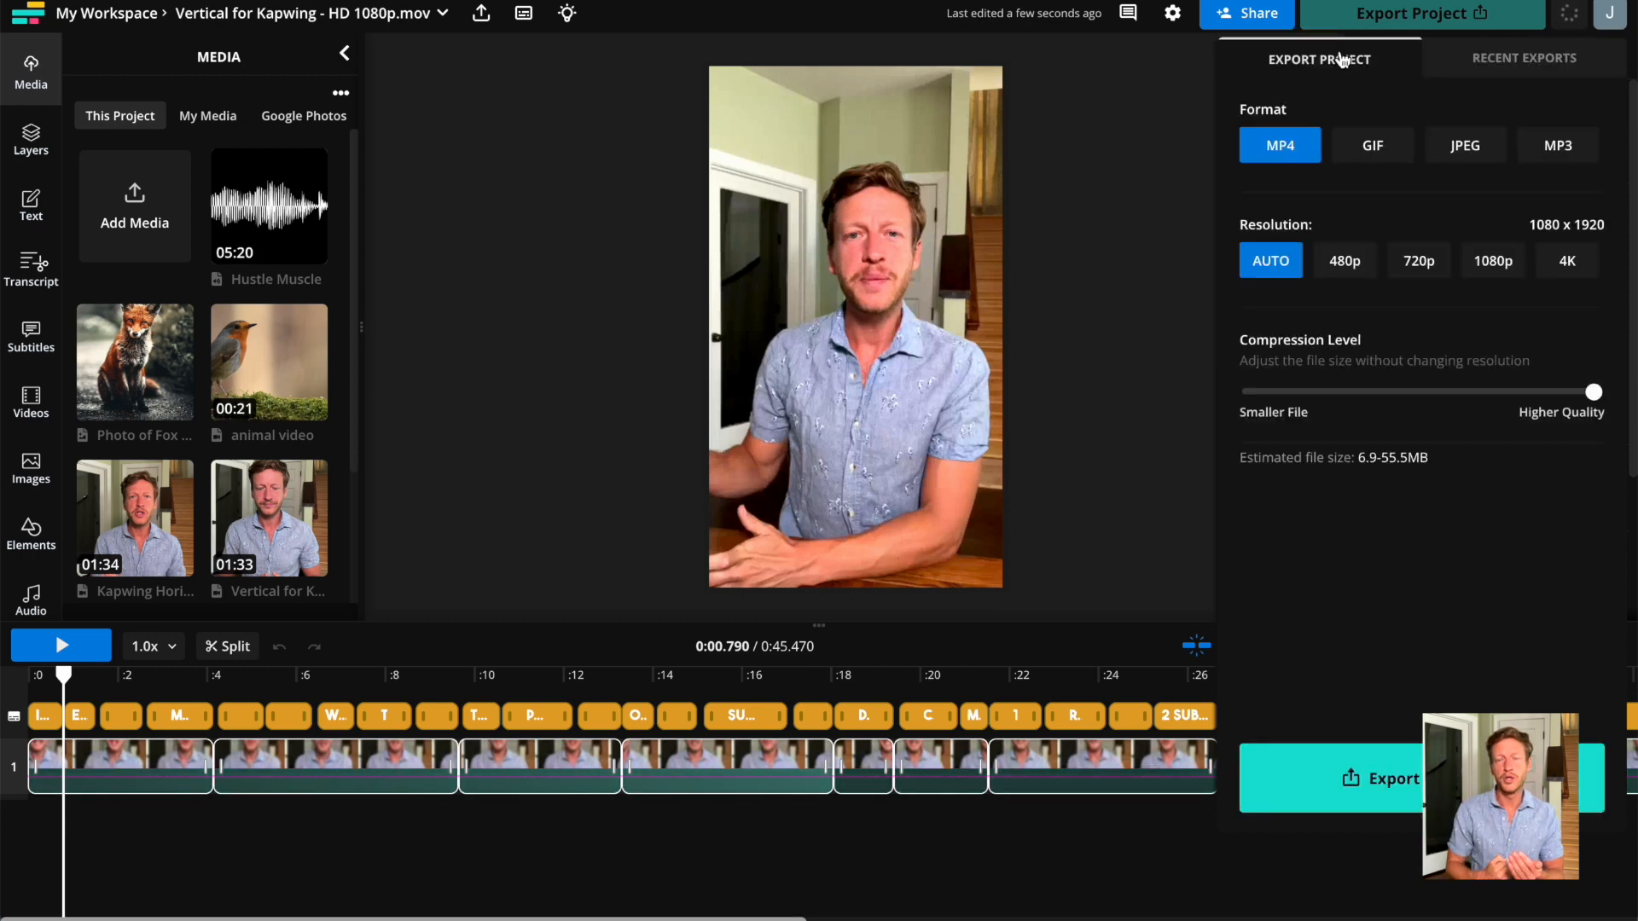